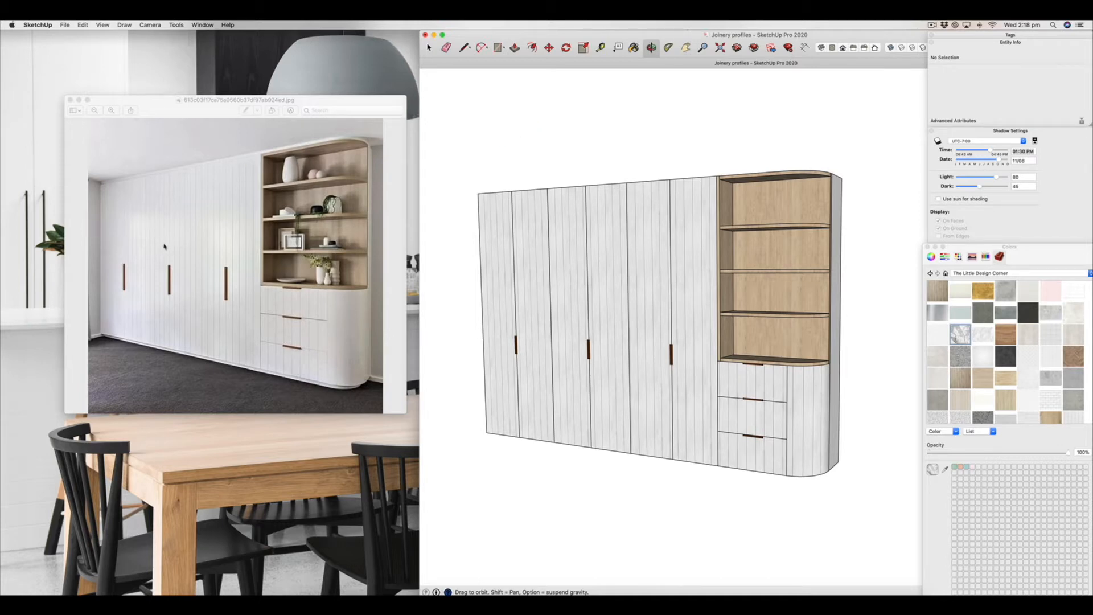
Open the kitchen island reference photo and compare the curved wardrobe and marble island models with their photos.
click(179, 107)
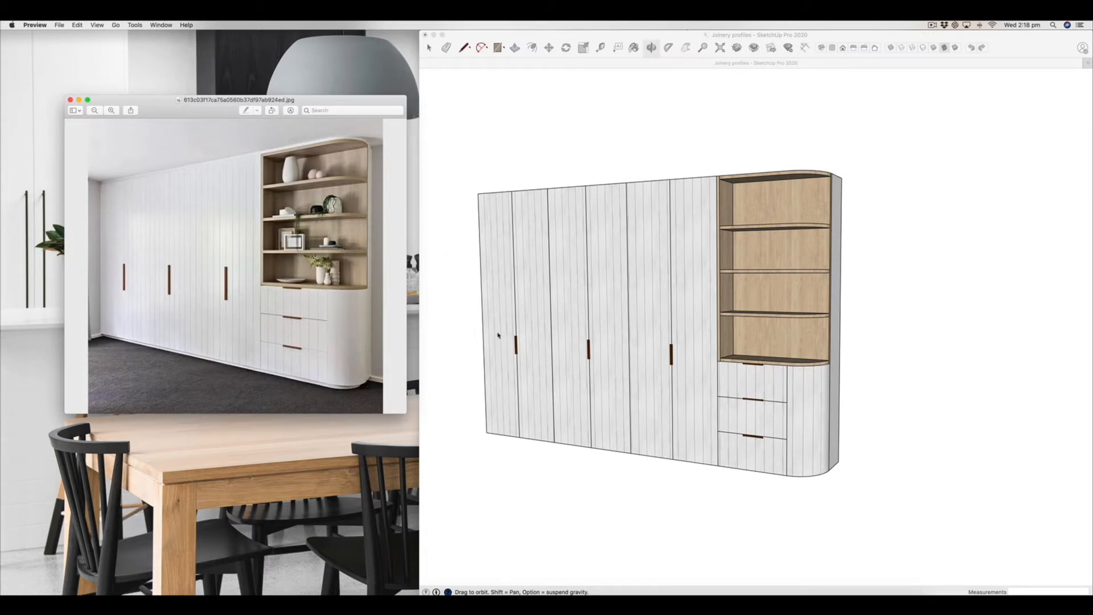
click(652, 121)
click(772, 592)
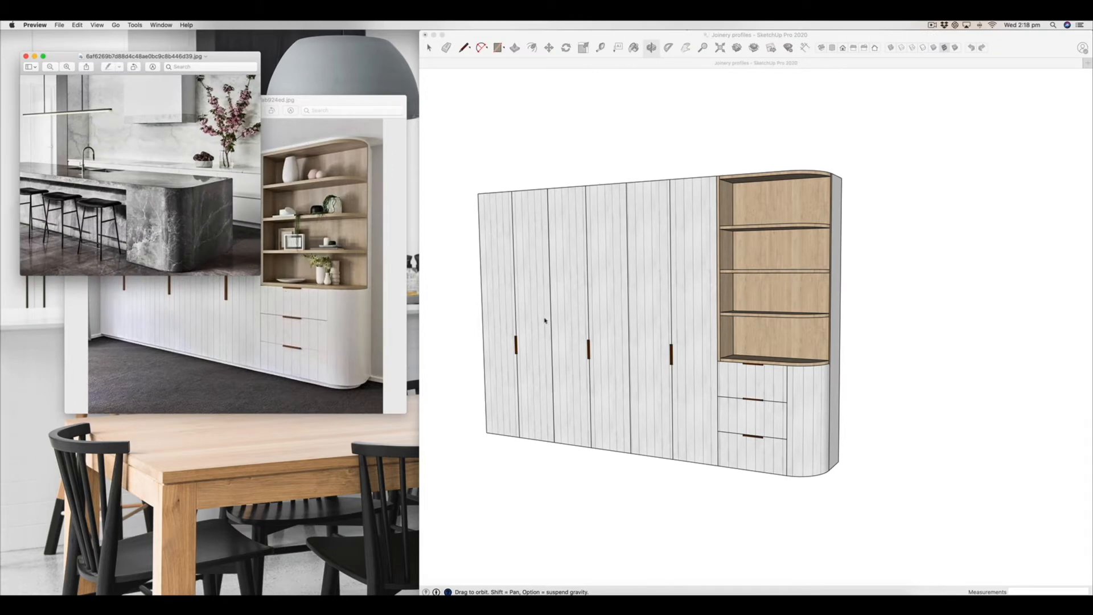
scroll(545, 321, down, 6)
scroll(796, 358, up, 6)
scroll(619, 329, down, 1)
scroll(618, 329, up, 1)
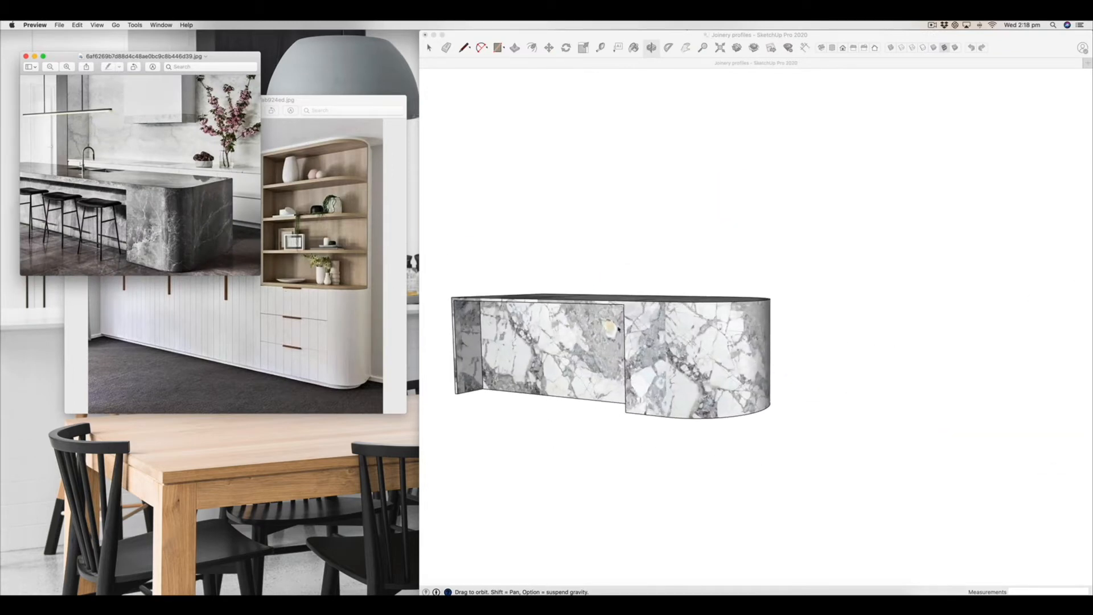
click(537, 62)
mouse_move(727, 265)
mouse_down()
mouse_move(812, 405)
mouse_move(601, 296)
mouse_move(671, 317)
mouse_move(729, 251)
mouse_up()
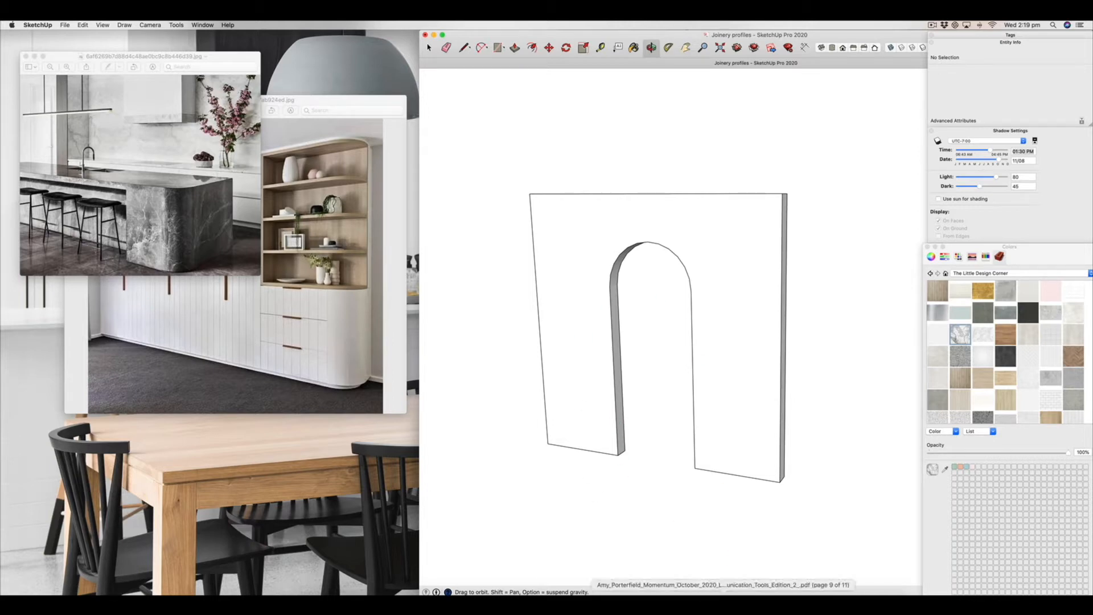
Open the arched walk-in robe reference photo and compare it with the arch wall model.
click(756, 604)
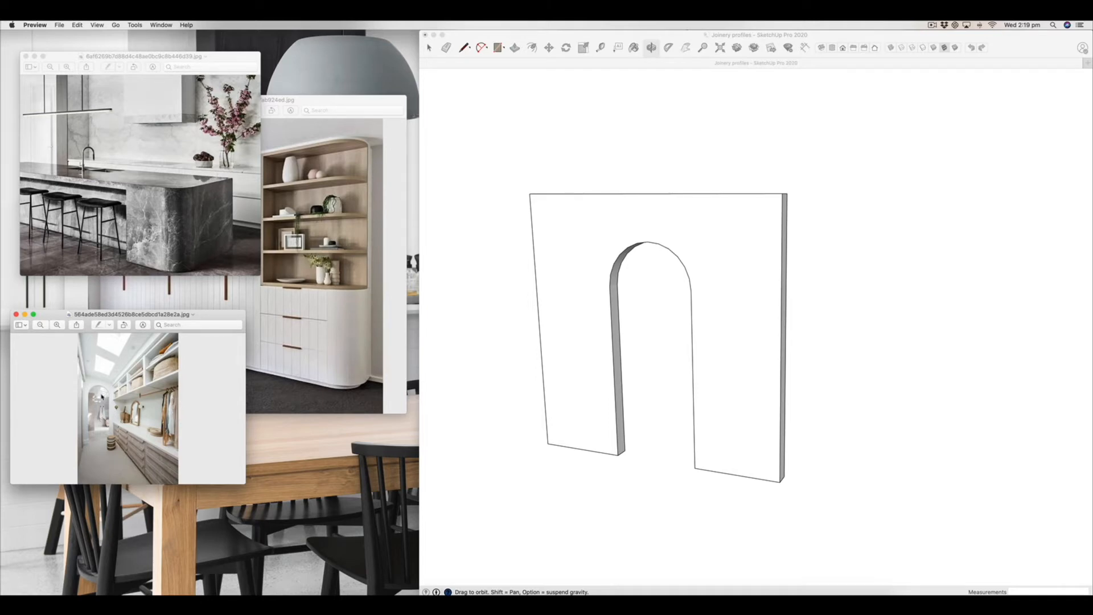
click(668, 374)
mouse_move(654, 429)
mouse_down()
mouse_move(607, 386)
mouse_move(841, 398)
mouse_move(639, 400)
mouse_up()
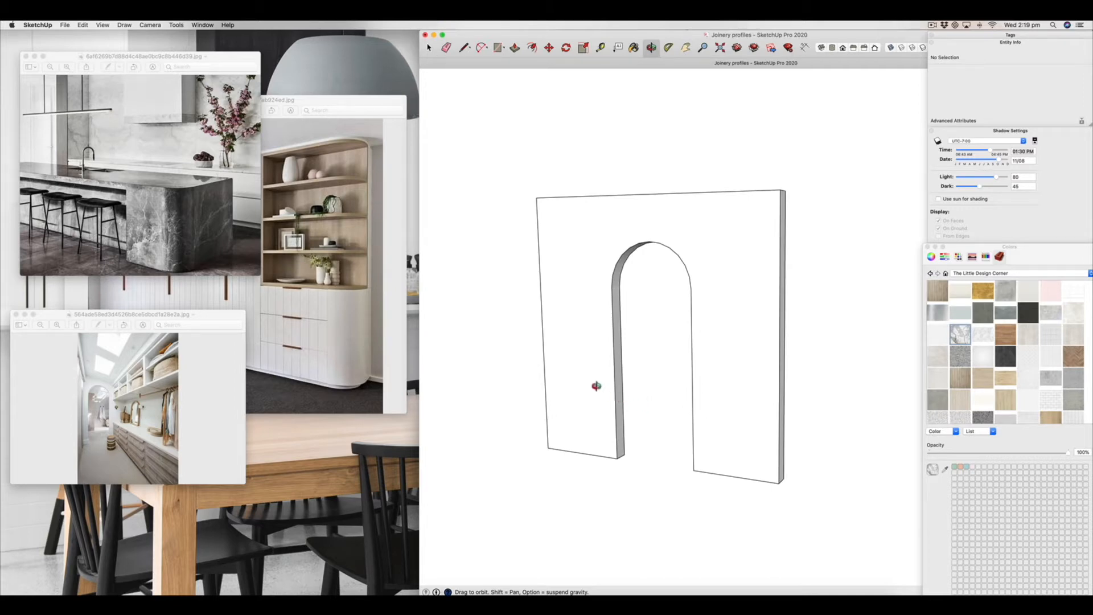
Examine the finished joinery models in perspective, focusing on the curved wardrobe with its open shelves.
scroll(705, 408, down, 10)
scroll(496, 393, up, 5)
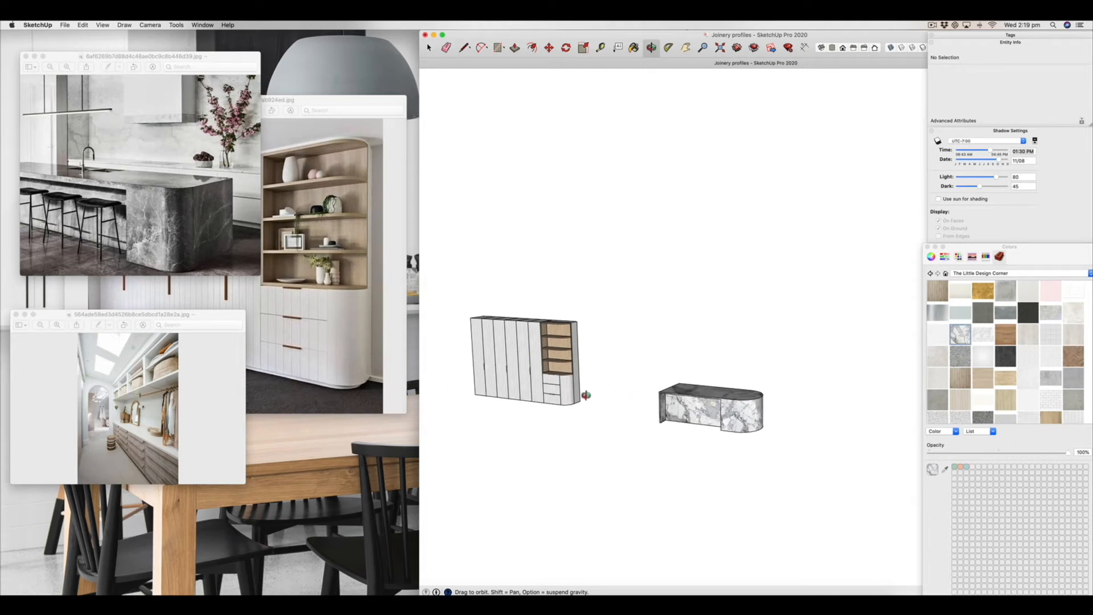
scroll(472, 369, up, 3)
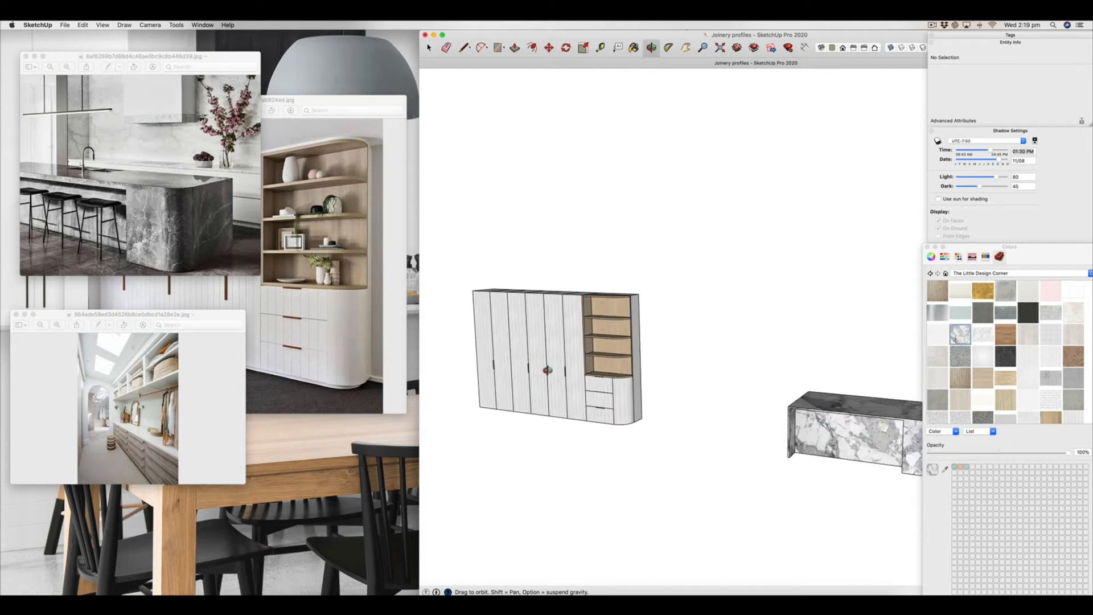
scroll(548, 370, up, 2)
scroll(625, 387, down, 3)
scroll(625, 387, up, 3)
scroll(638, 404, down, 2)
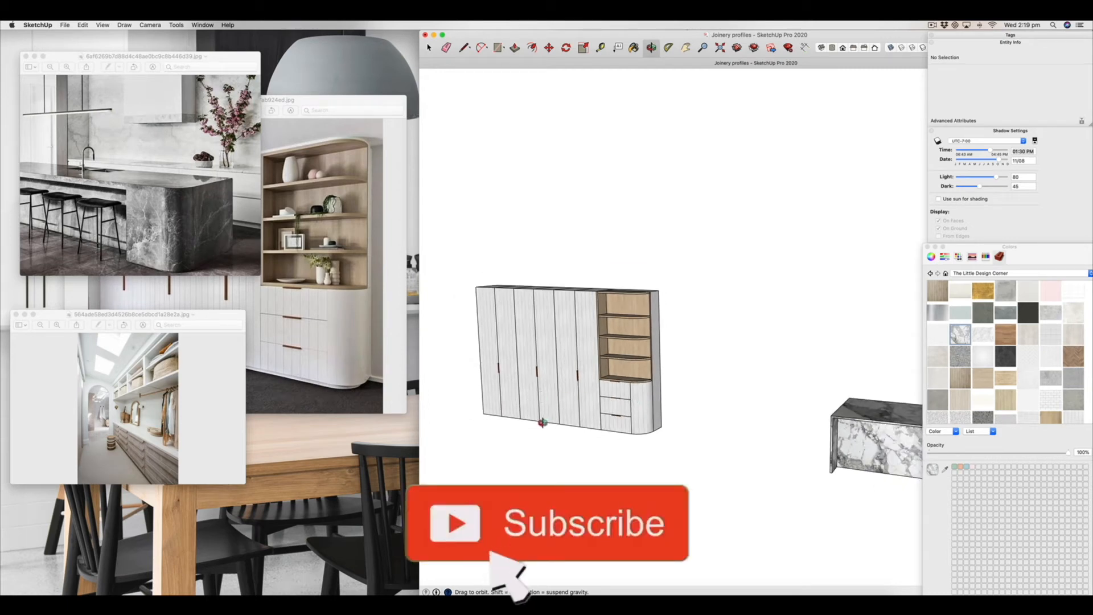
scroll(537, 423, up, 1)
scroll(537, 422, up, 2)
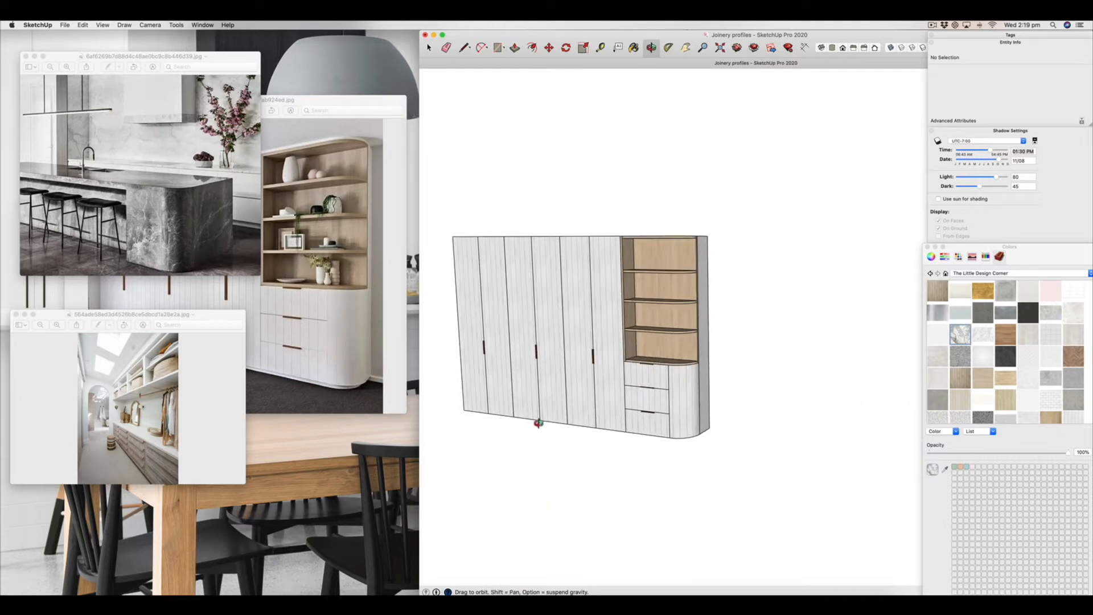
drag(538, 422, 514, 422)
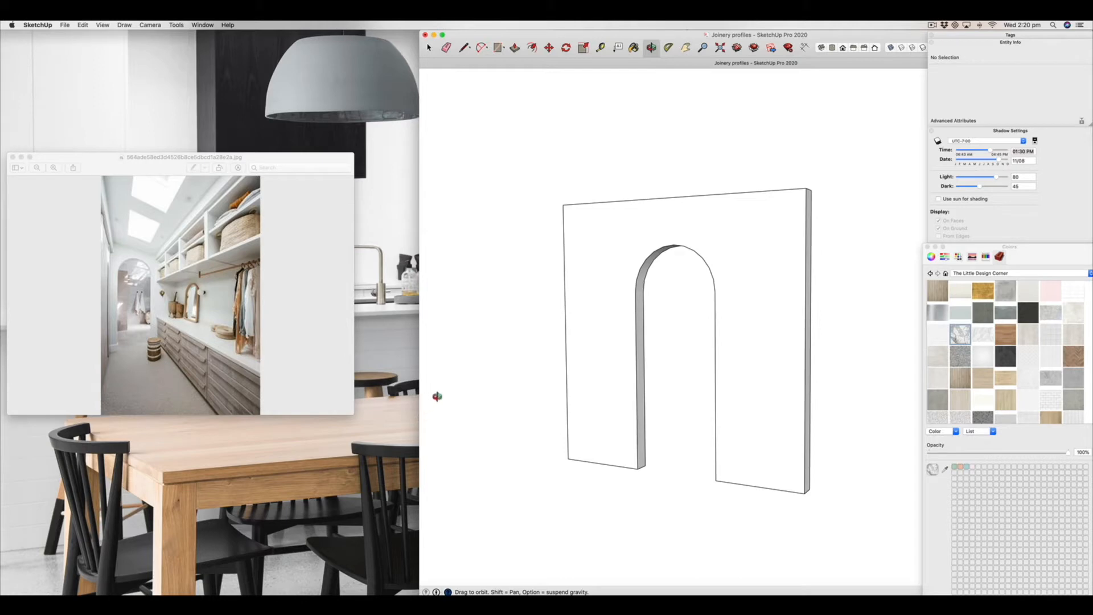
Widen the modelling window and set the camera to parallel projection in the front view.
drag(420, 378, 2, 379)
scroll(290, 356, down, 5)
scroll(300, 359, up, 4)
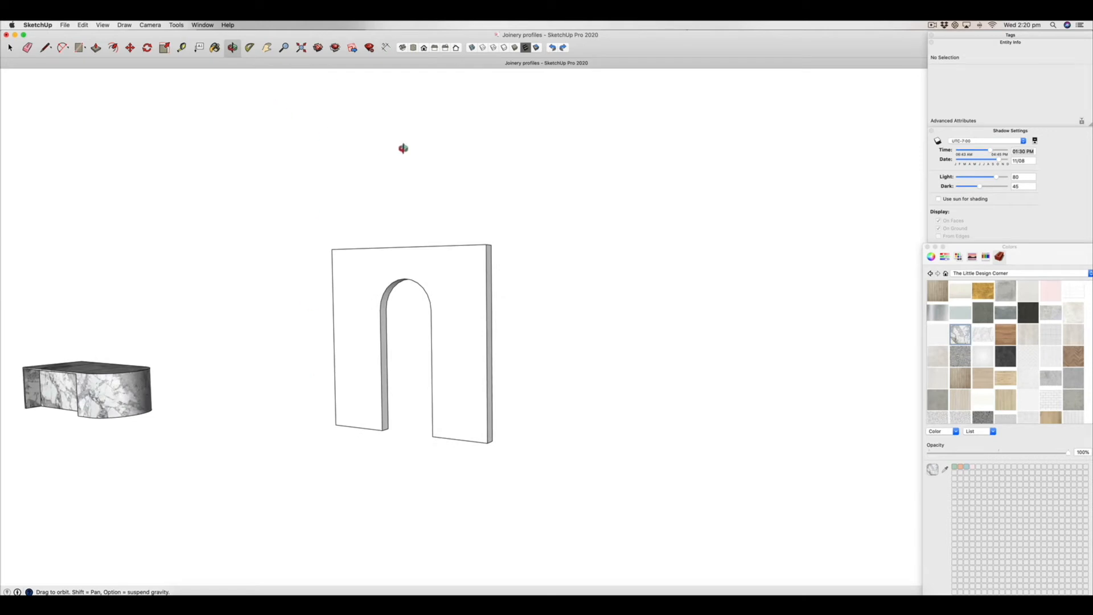
click(177, 26)
mouse_move(150, 26)
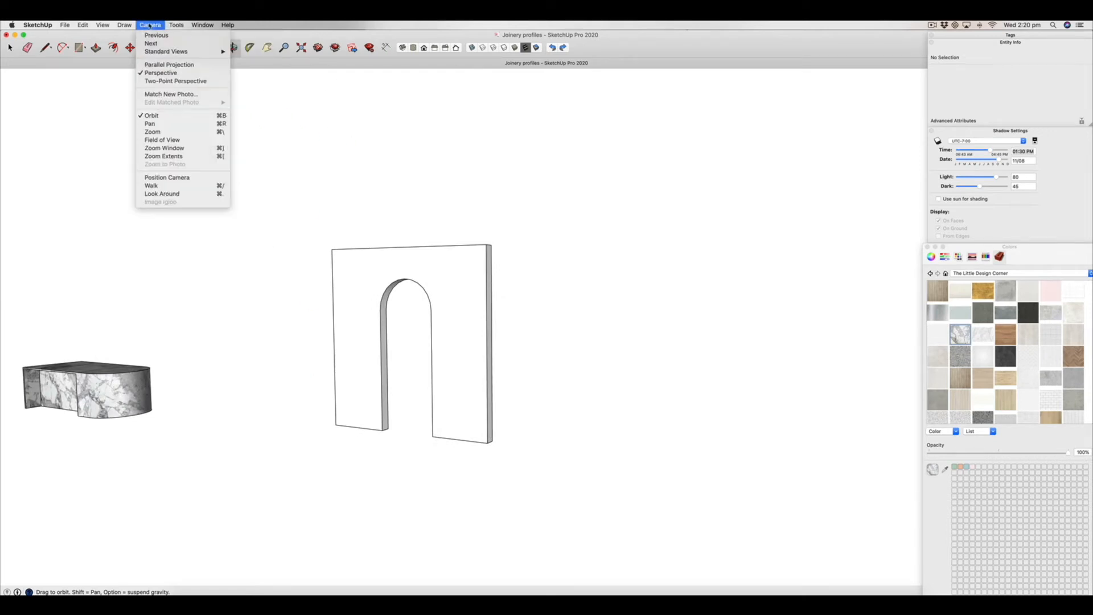
click(169, 65)
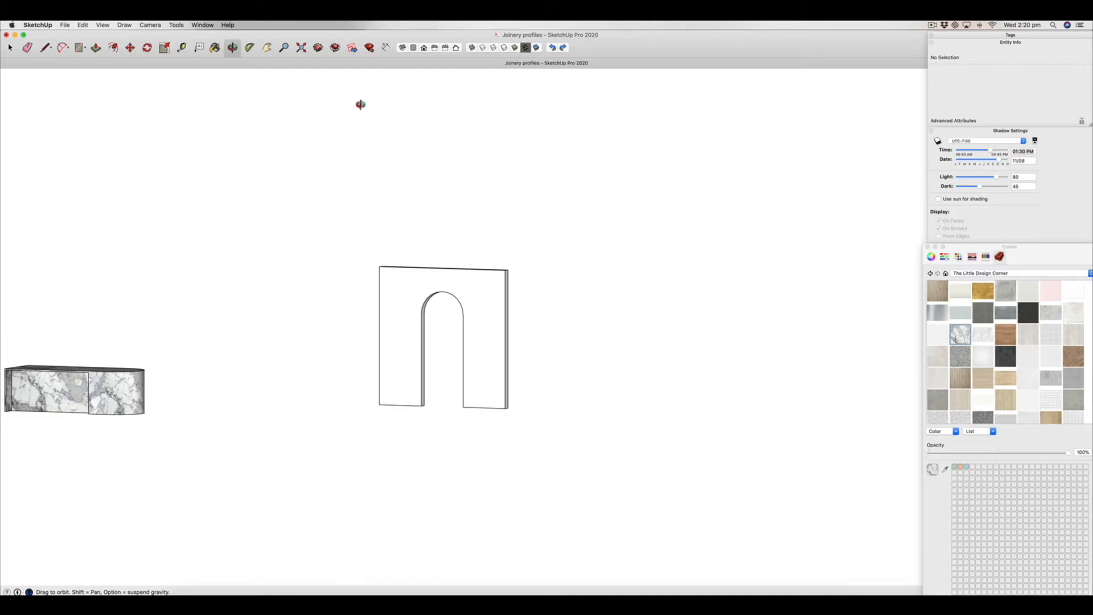
click(424, 49)
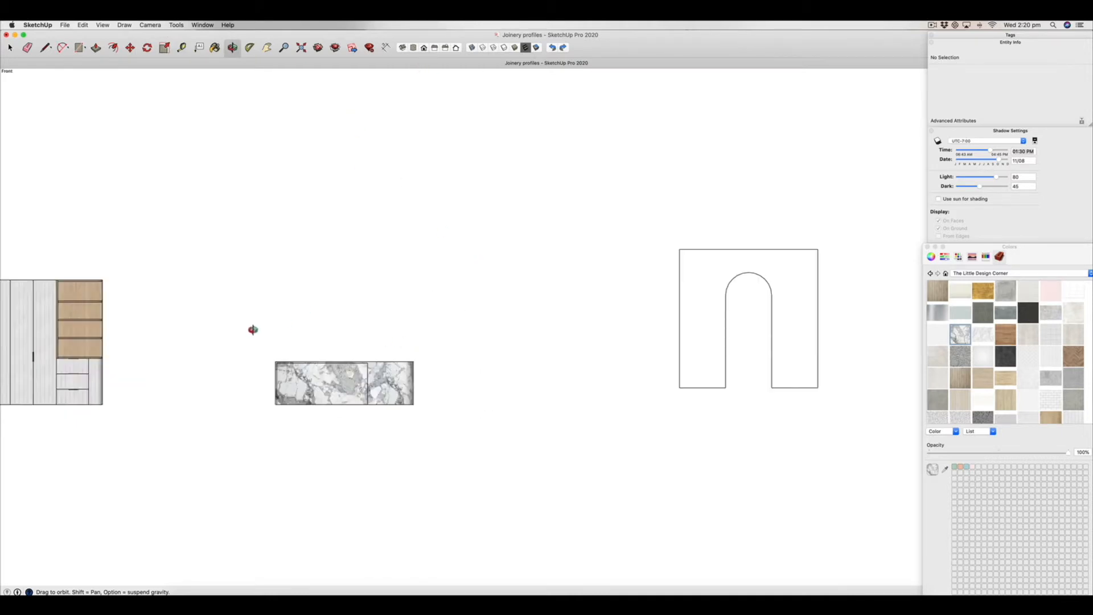
Draw a 3 m square face beside the existing arch wall and reverse it so the front side faces outward.
scroll(254, 330, down, 5)
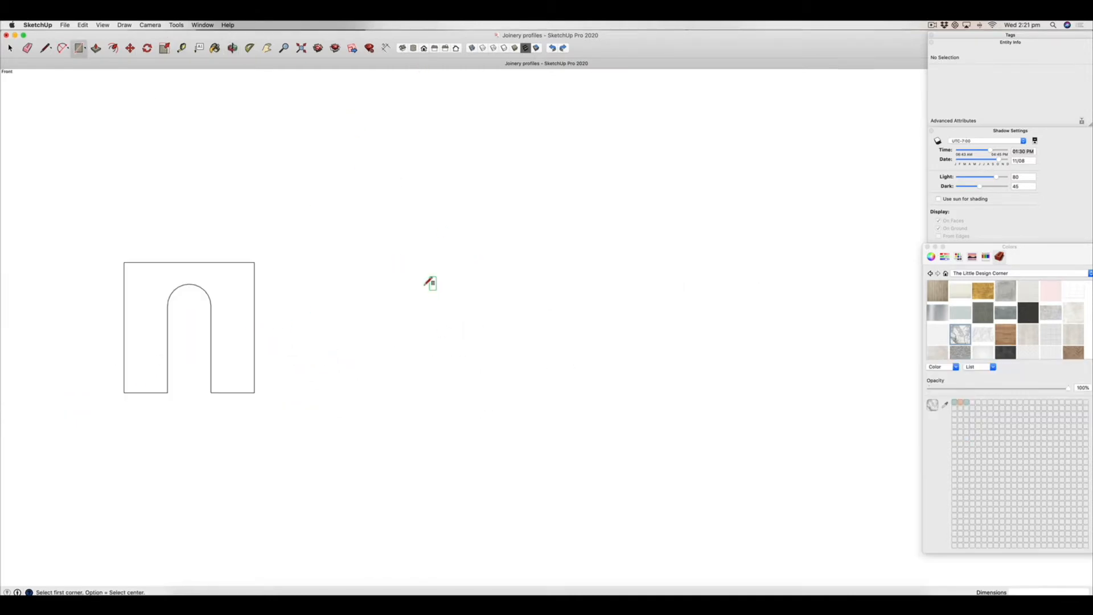
click(383, 258)
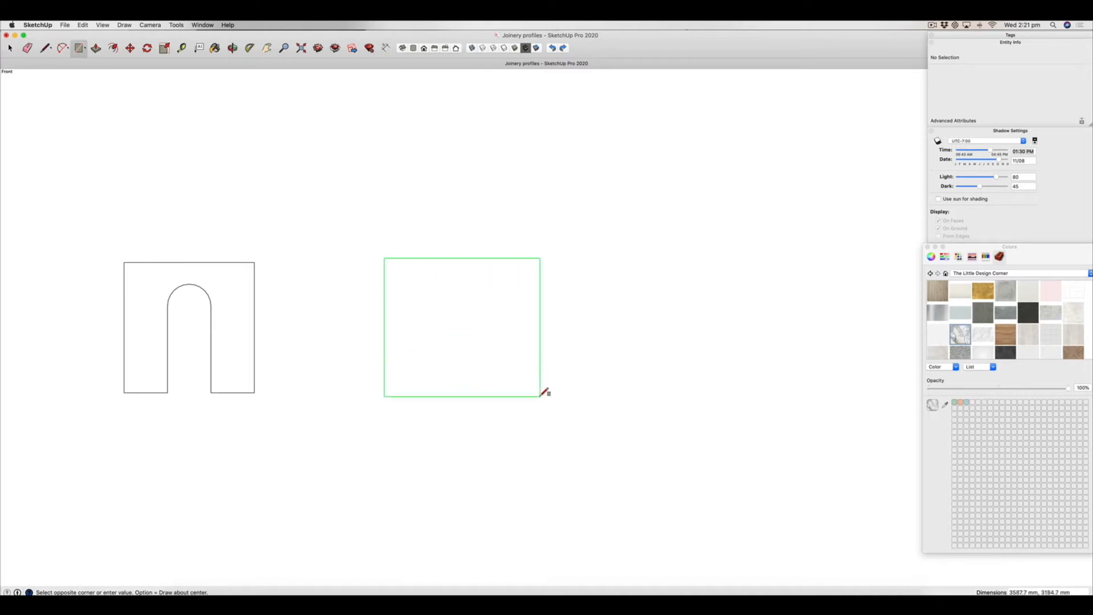
click(536, 397)
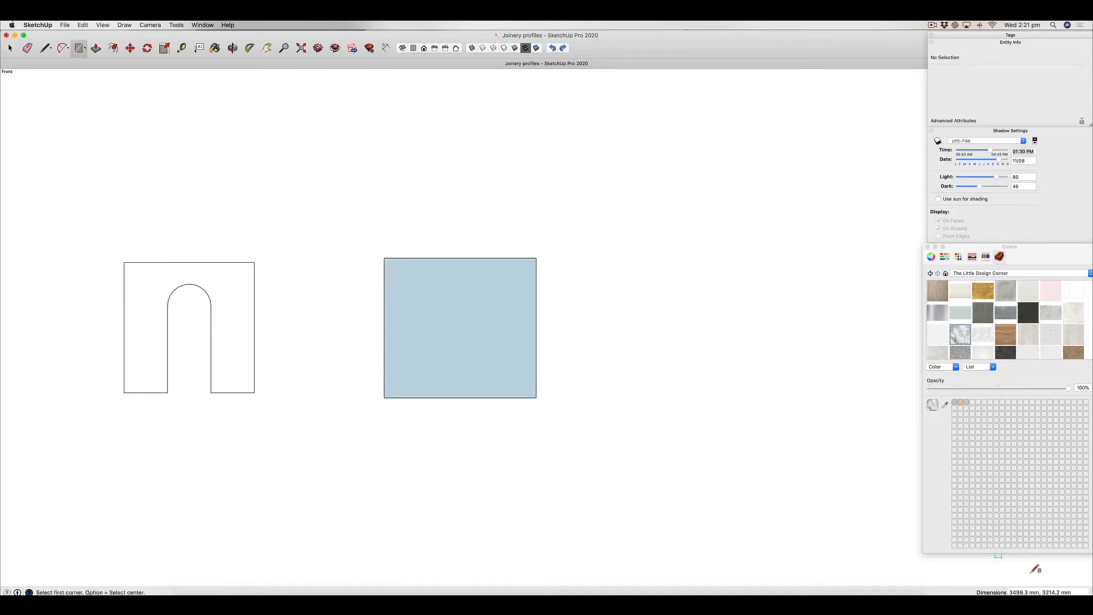
text(3)
key(Return)
click(10, 48)
right_click(421, 320)
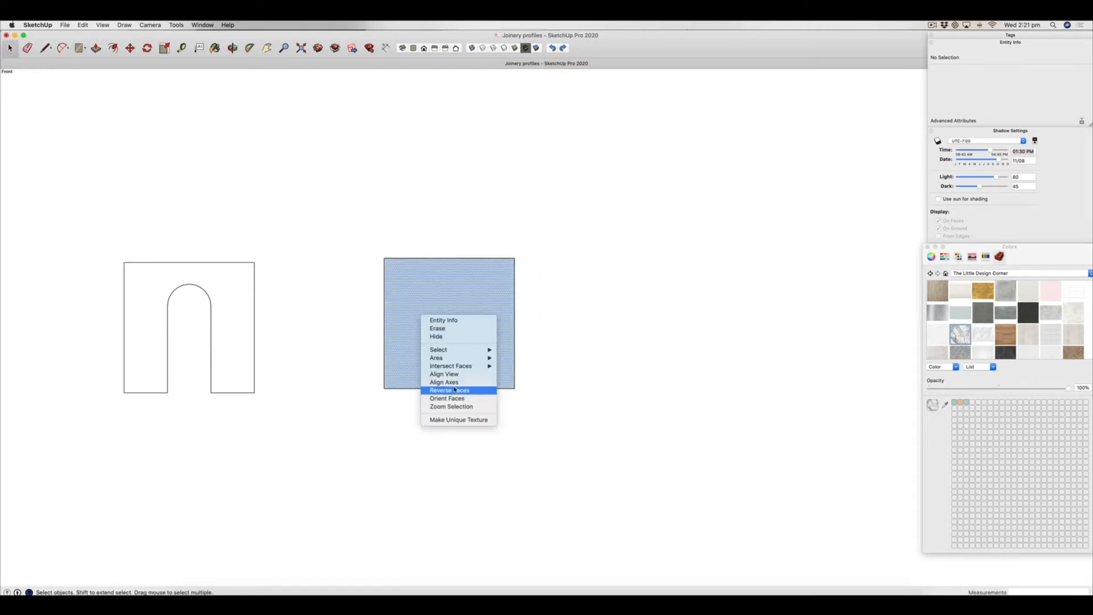
click(450, 383)
Extrude the square face 150 mm with Push/Pull to form a solid wall.
key(o)
drag(377, 169, 282, 219)
key(p)
click(459, 294)
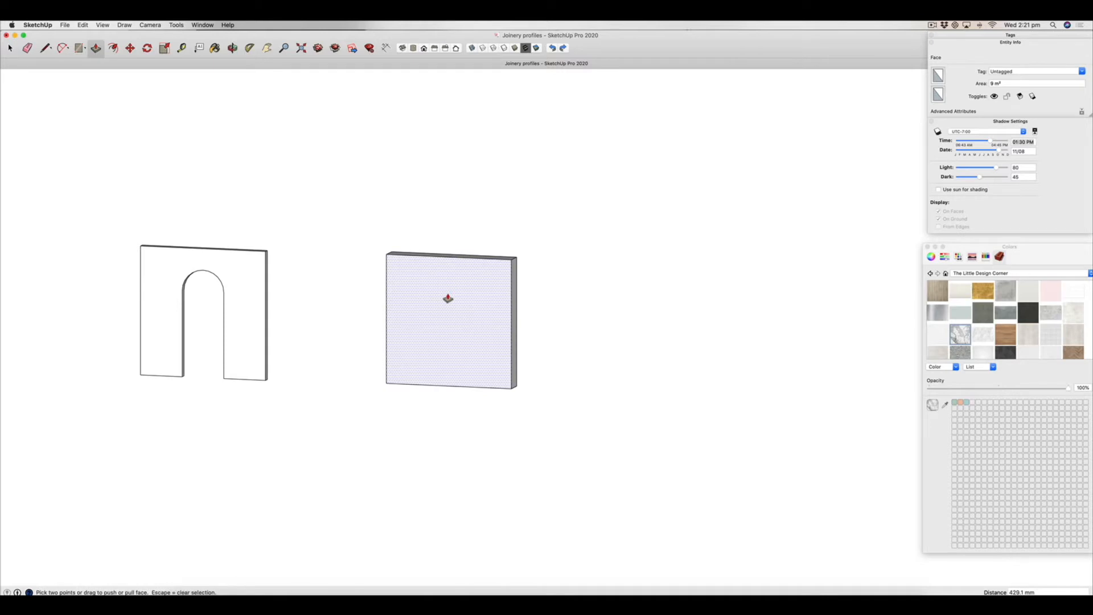
text(150)
key(Return)
key(space)
drag(545, 400, 323, 222)
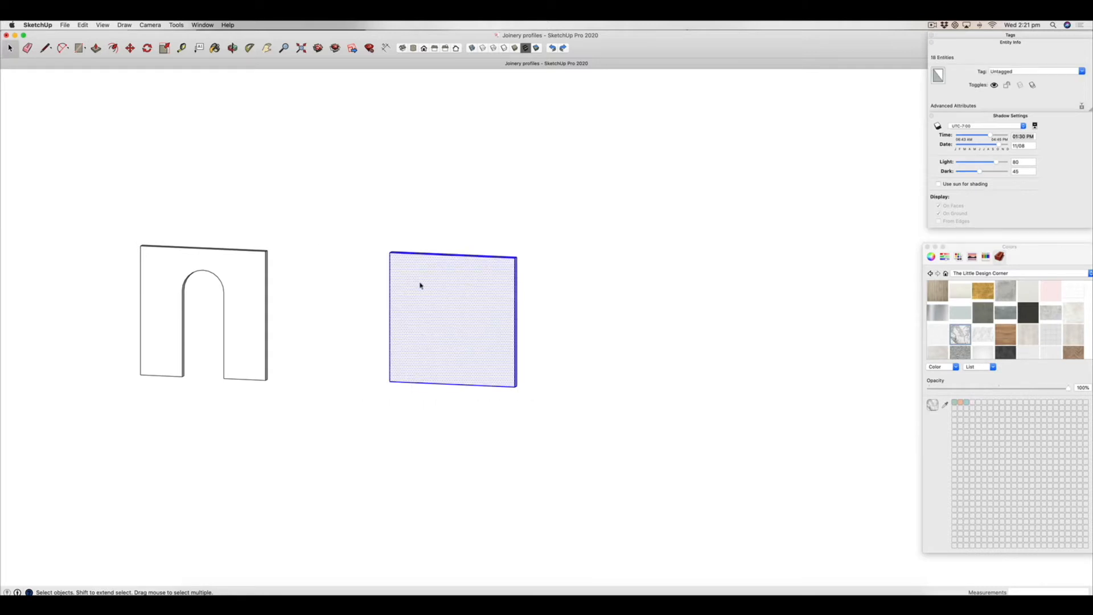
click(426, 192)
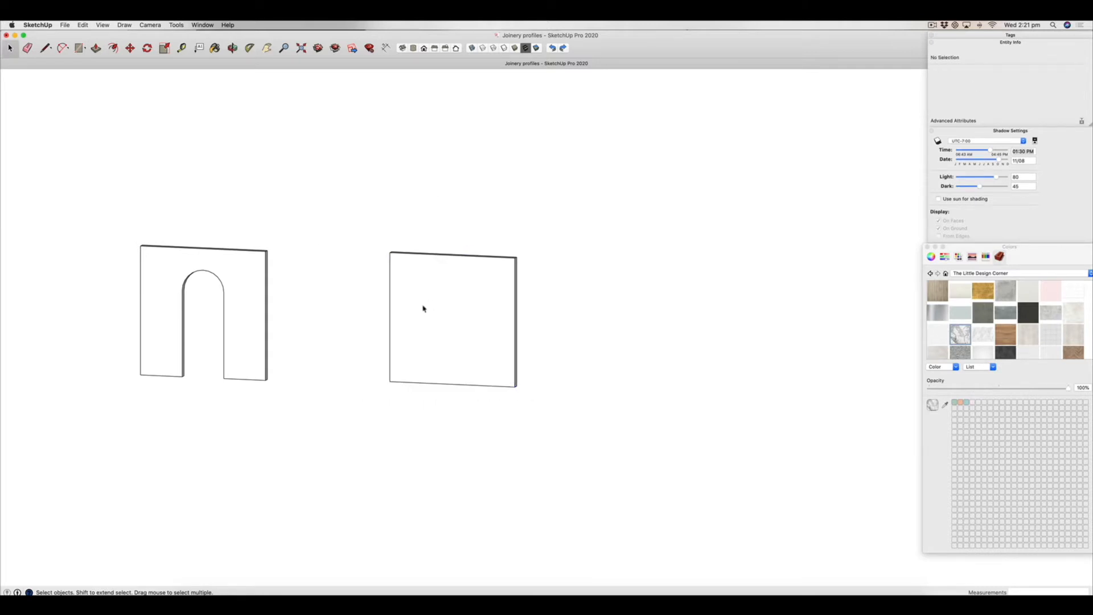
Return to the front view and place a vertical guide through the midpoint of the new wall's upper edge.
click(423, 49)
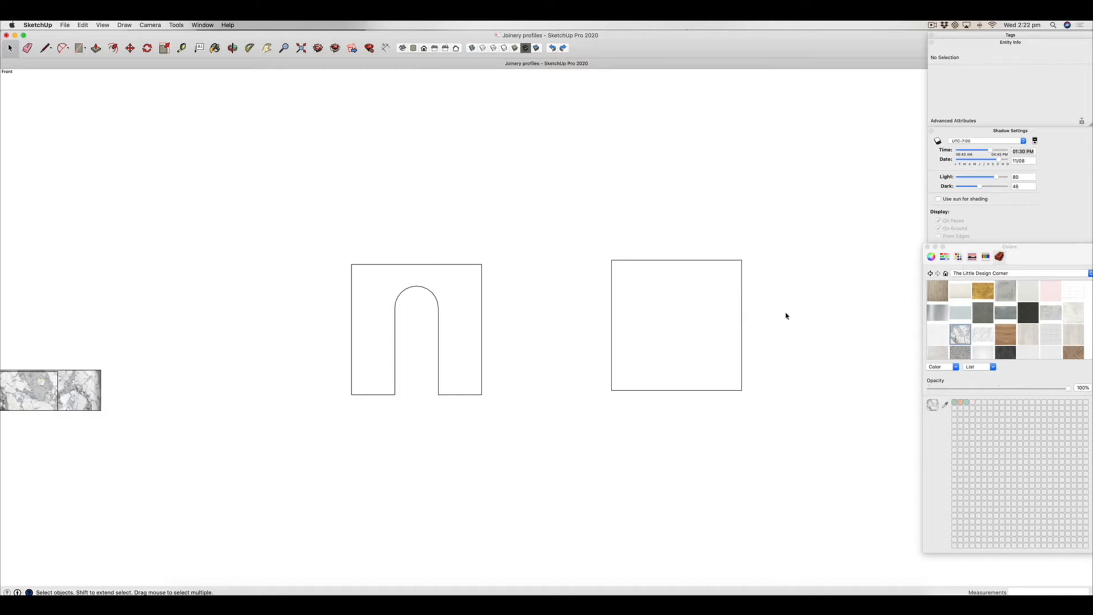
click(181, 48)
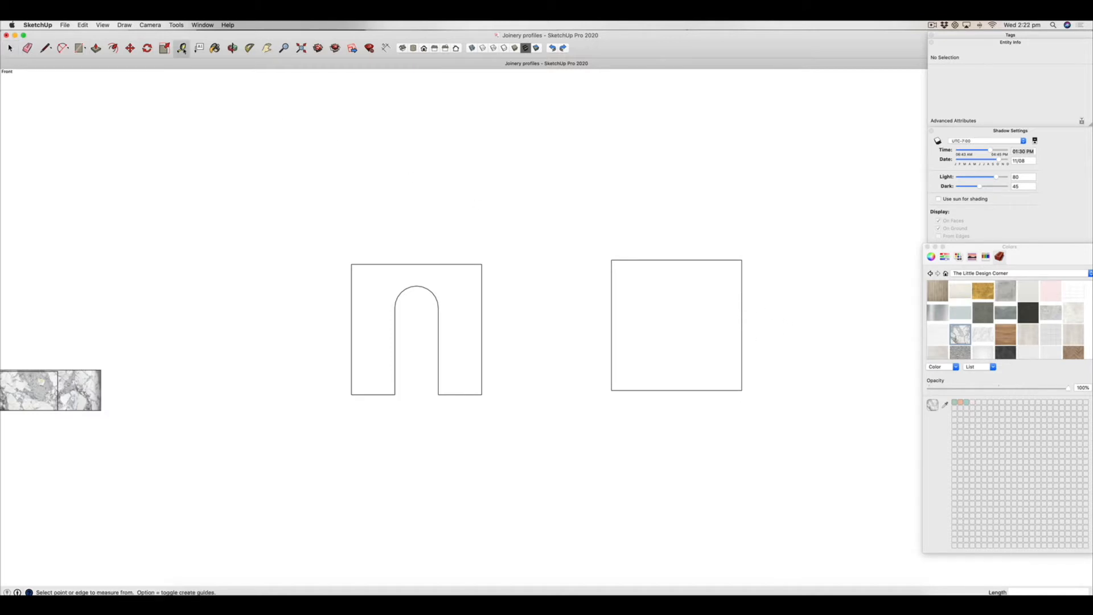
scroll(734, 318, up, 1)
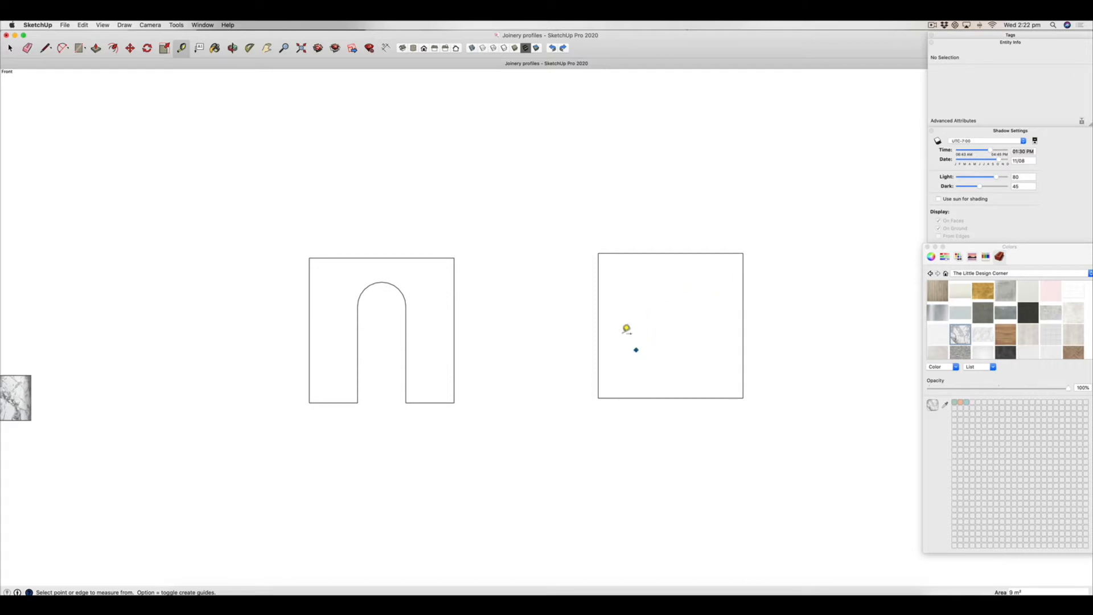
click(598, 303)
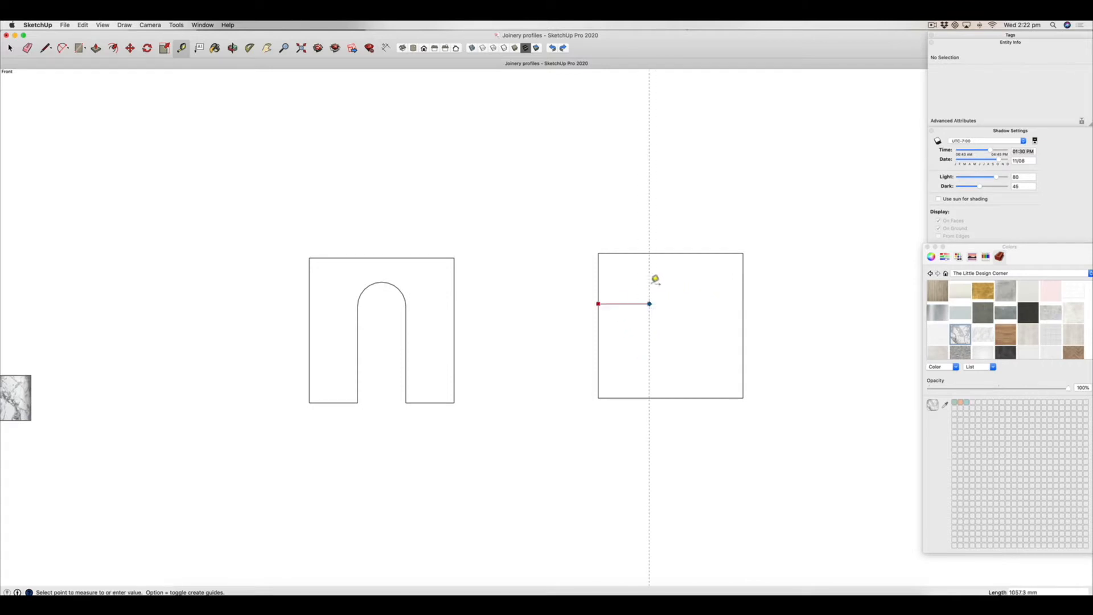
click(671, 253)
Add vertical guides 500 mm to either side of the wall's centre guide.
click(670, 310)
text(500)
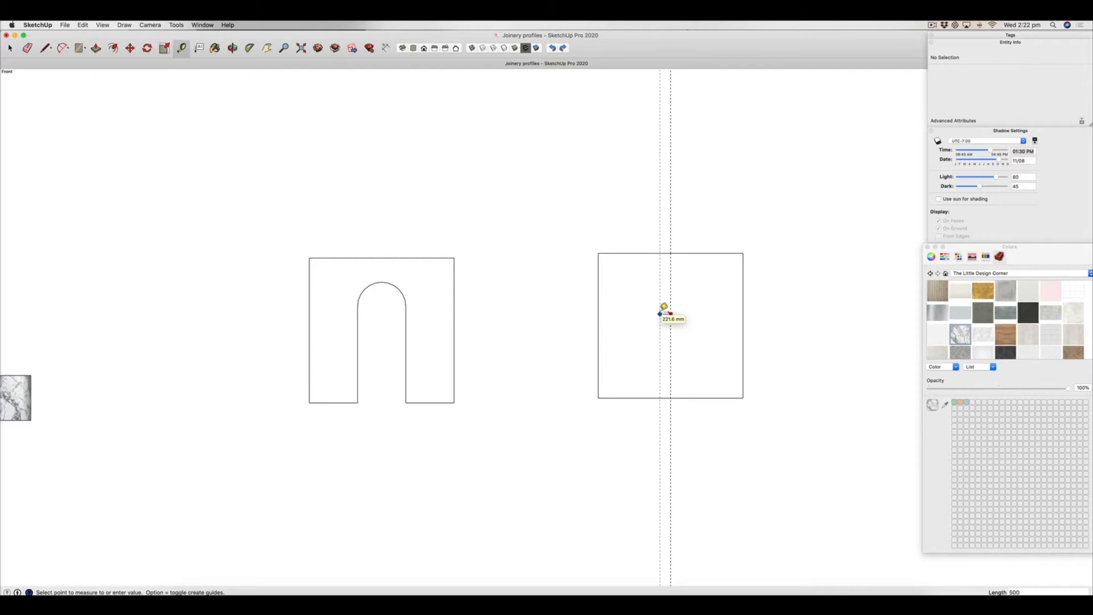
key(Return)
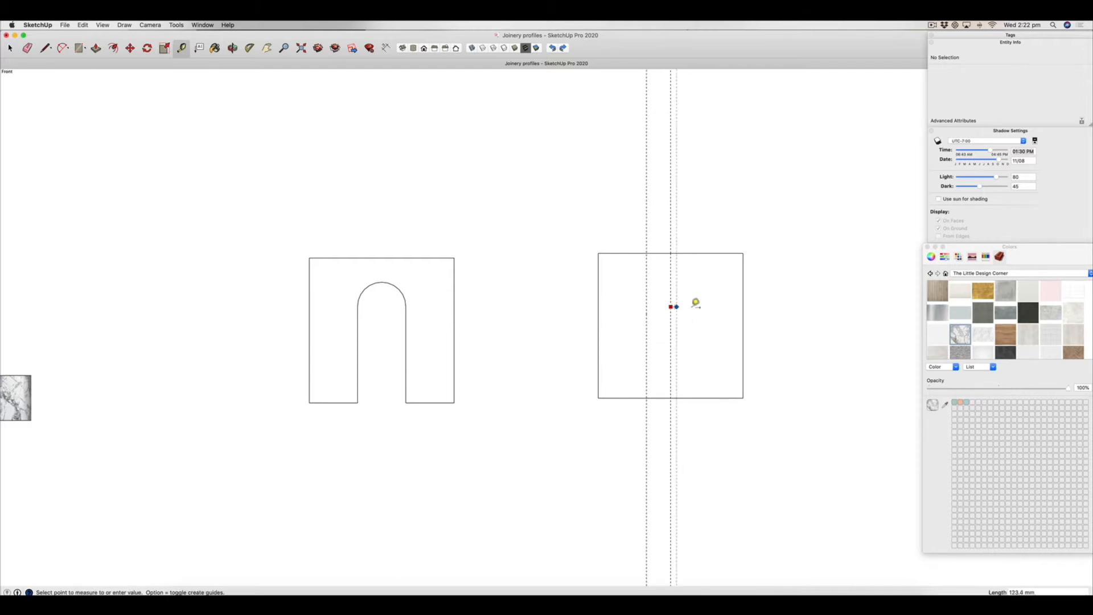
text(500)
key(Return)
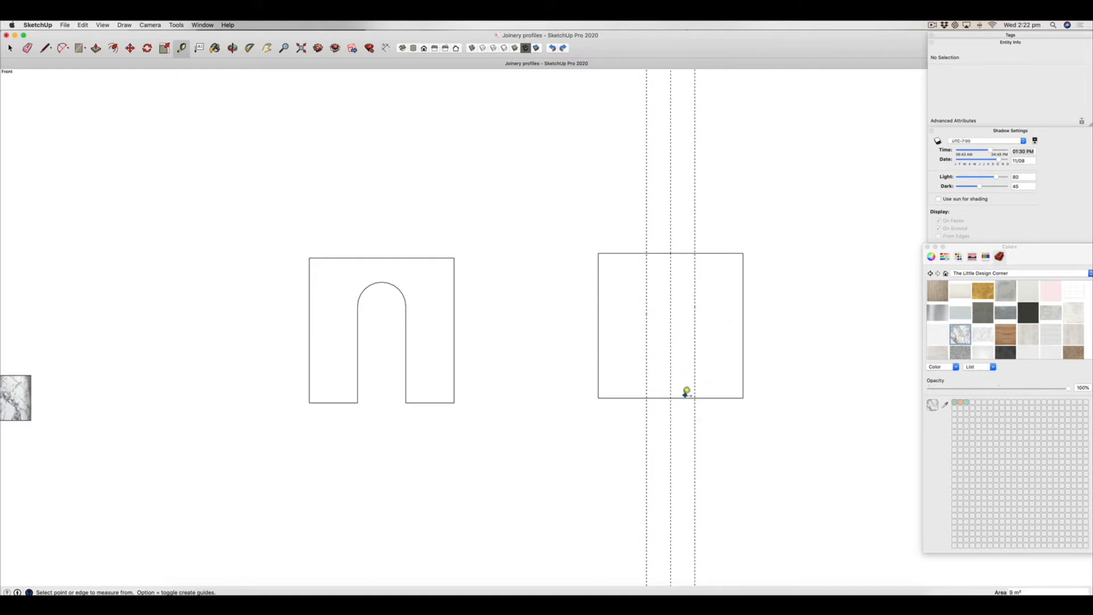
Place a horizontal guide 2400 mm above the new wall's base edge.
click(683, 396)
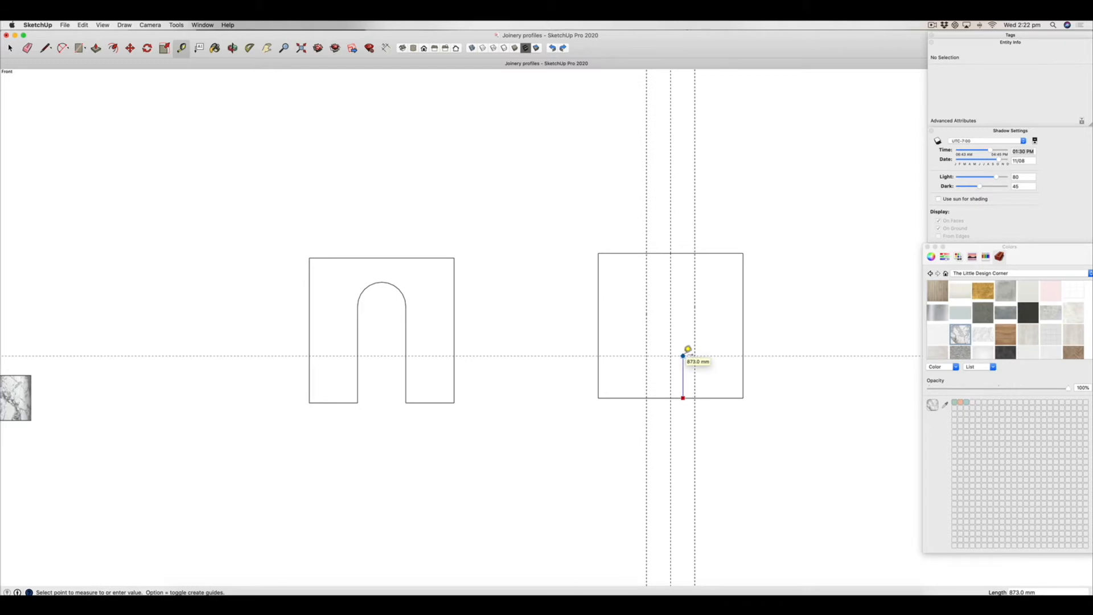
key(Return)
text(2400)
key(Return)
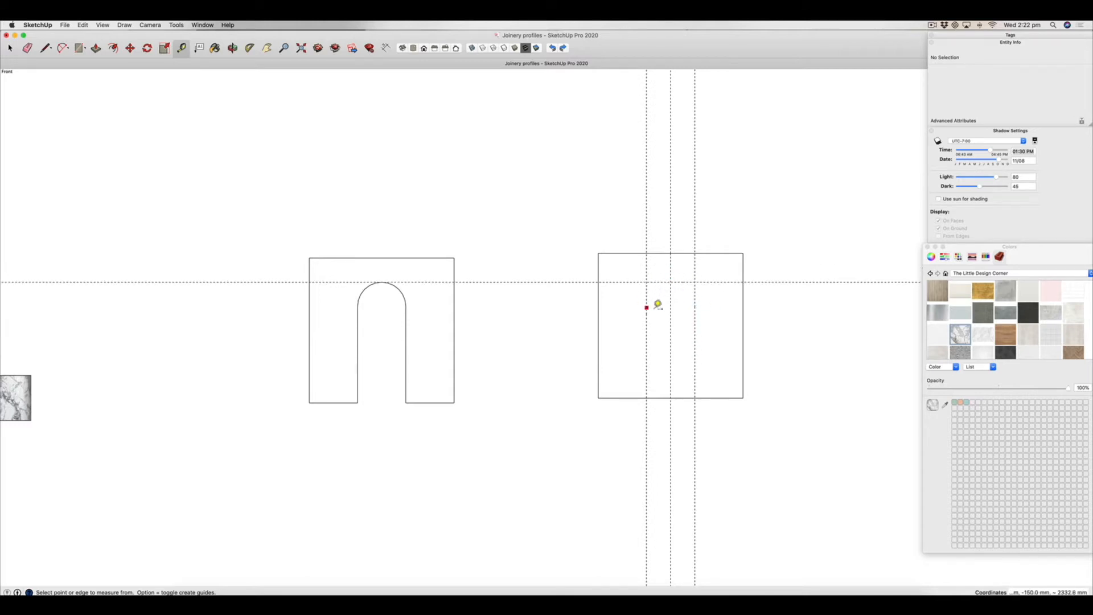
Add horizontal guides along the wall's base edge and 500 mm below the 2400 mm height guide.
scroll(733, 309, up, 3)
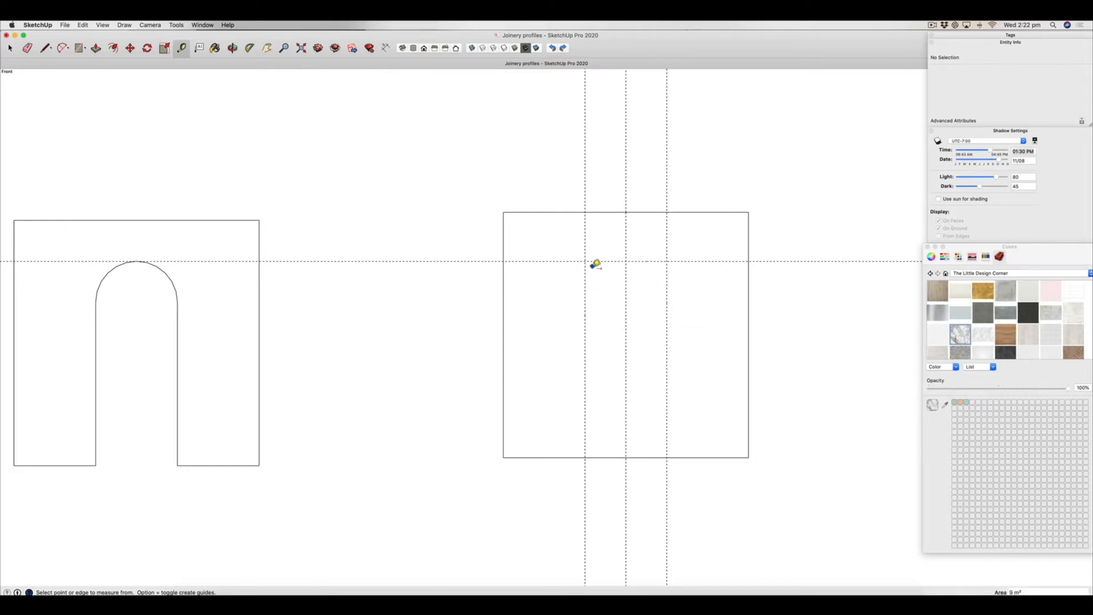
click(647, 457)
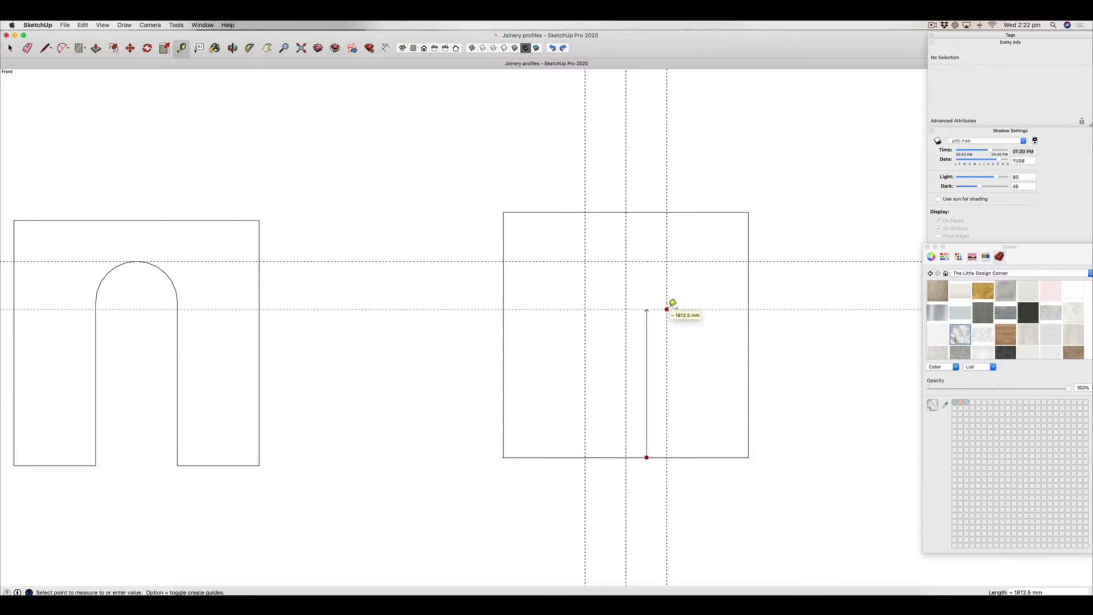
click(660, 456)
click(650, 261)
text(500)
key(Return)
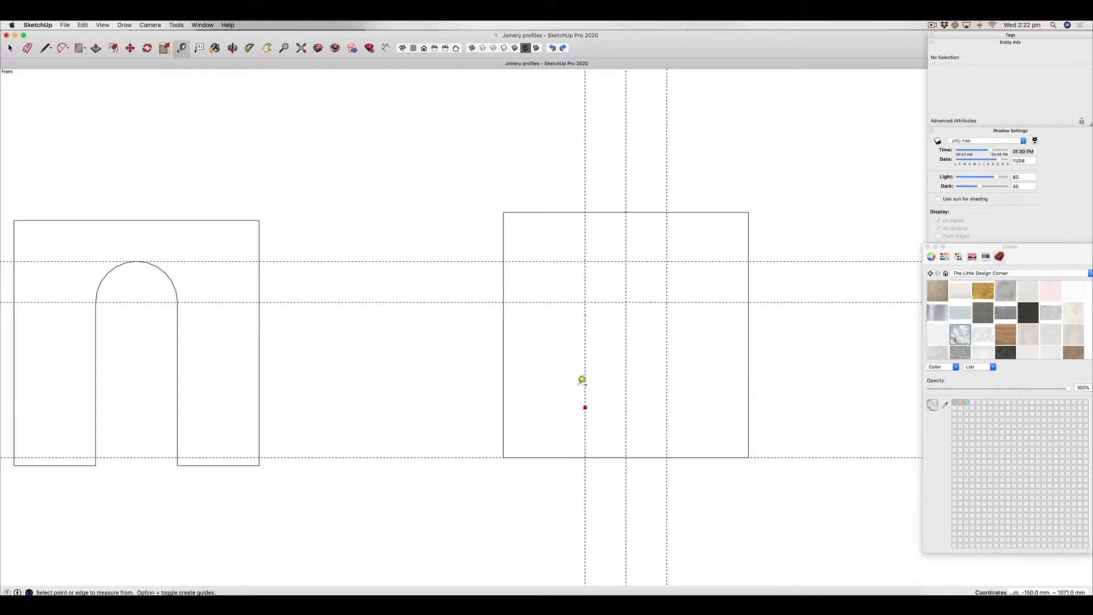
Draw a two-point arc as a half circle with a 500 mm bulge between the side guides, peaking at the 2400 mm guide.
click(62, 48)
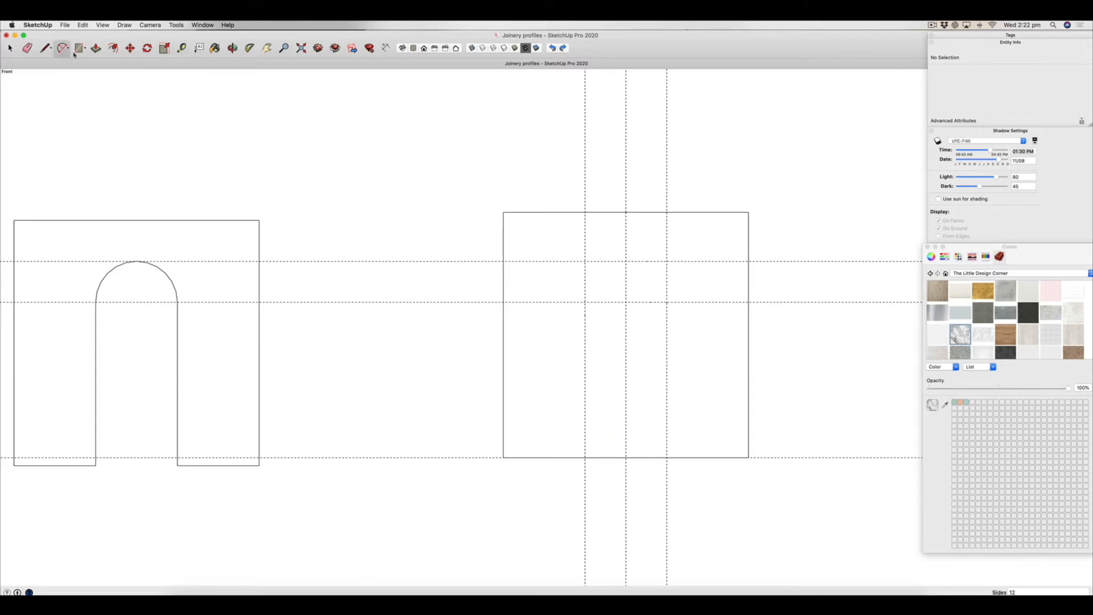
click(69, 50)
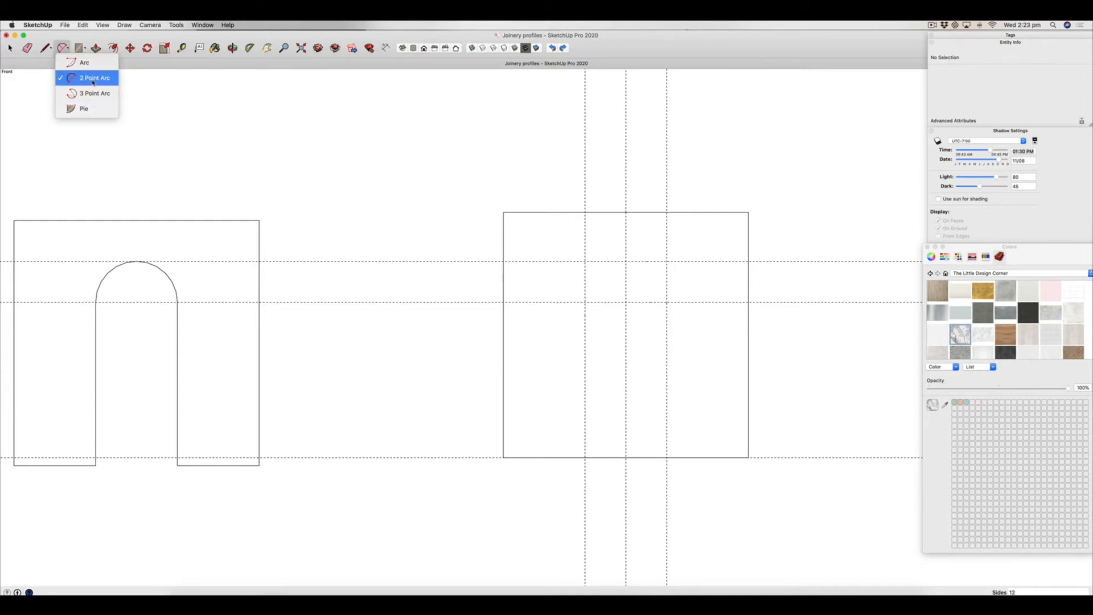
click(93, 78)
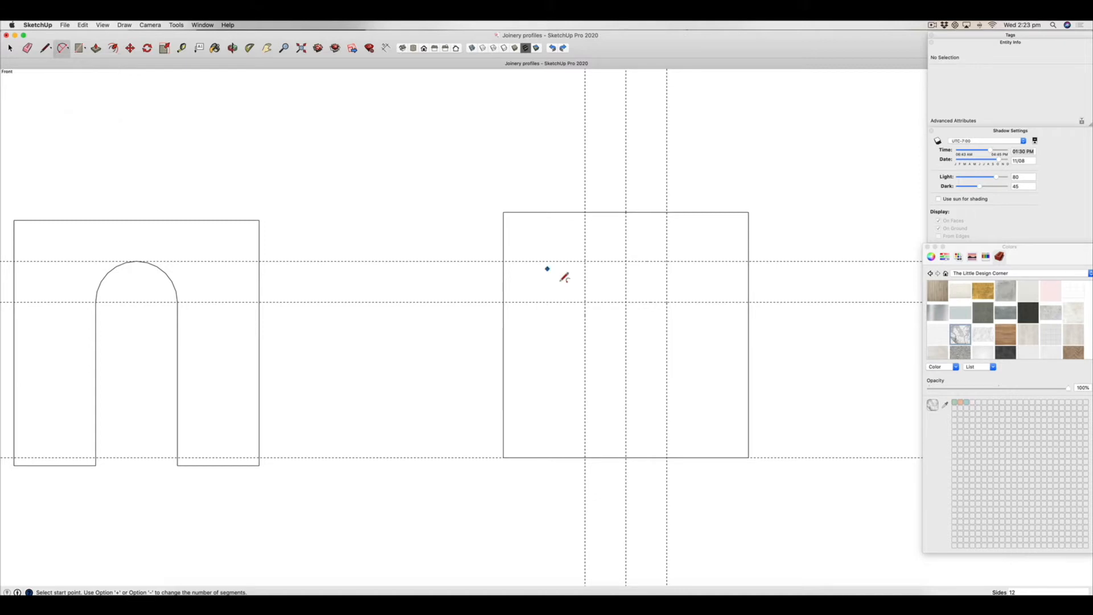
click(585, 302)
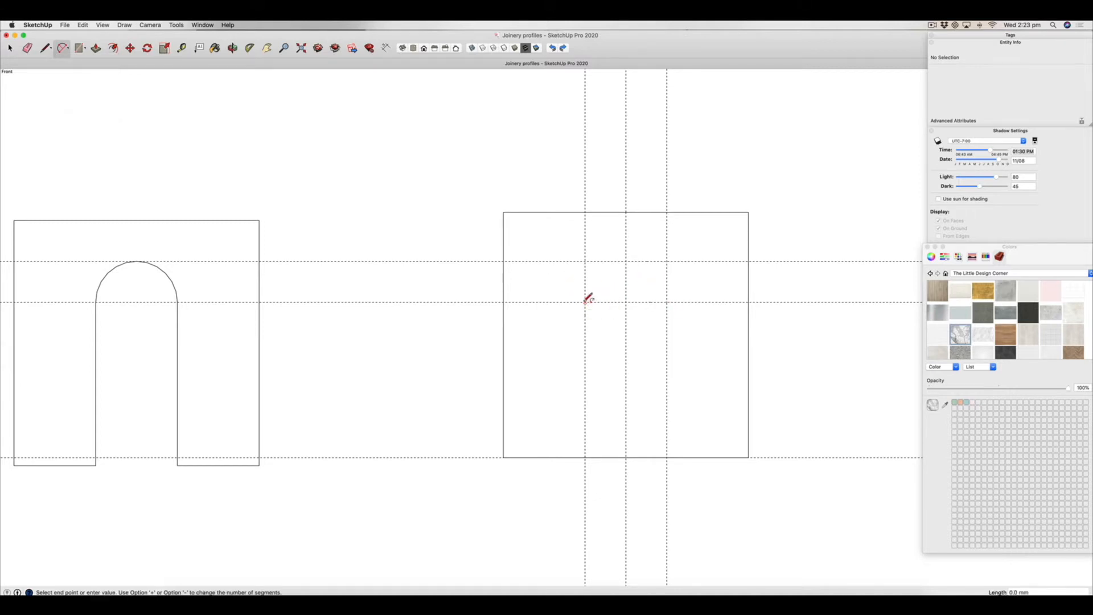
click(667, 302)
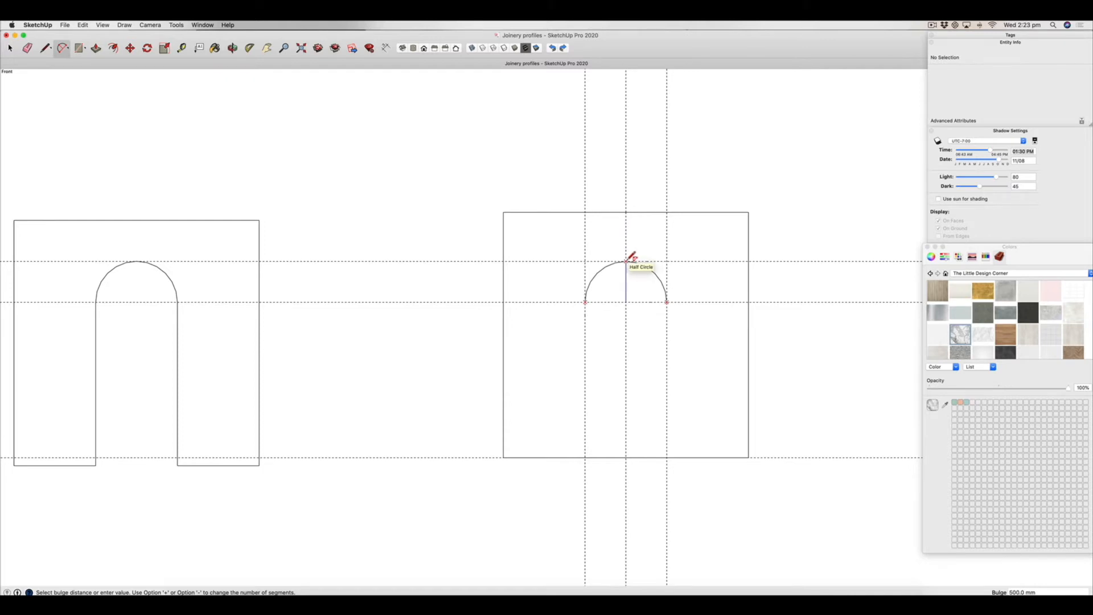
click(628, 260)
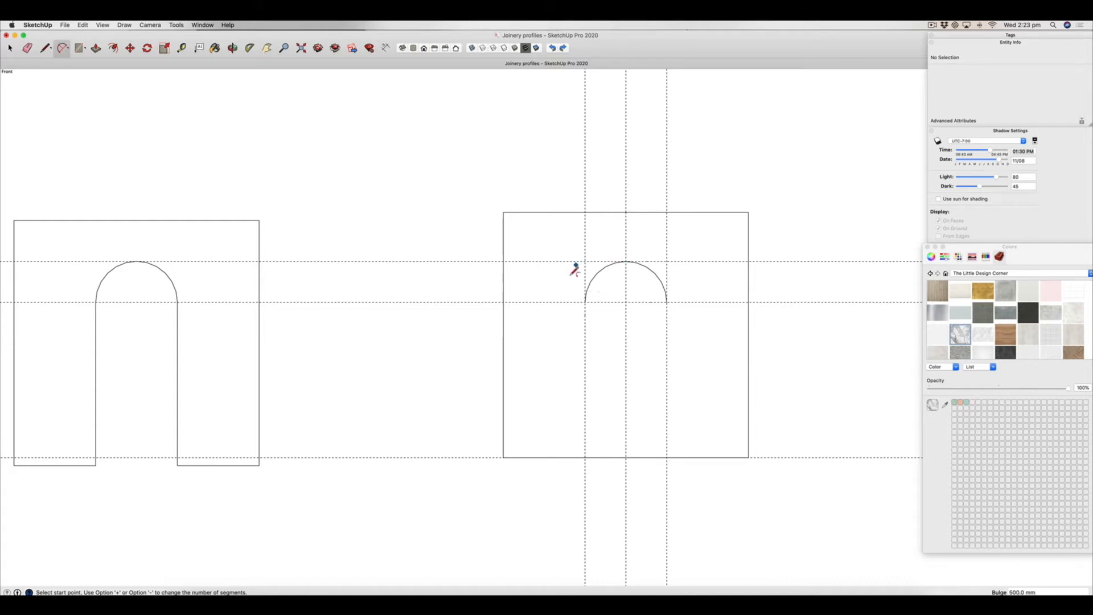
Draw a 1900 by 1000 mm rectangle from the arc's ends to the wall base and erase the line between rectangle and arc.
key(r)
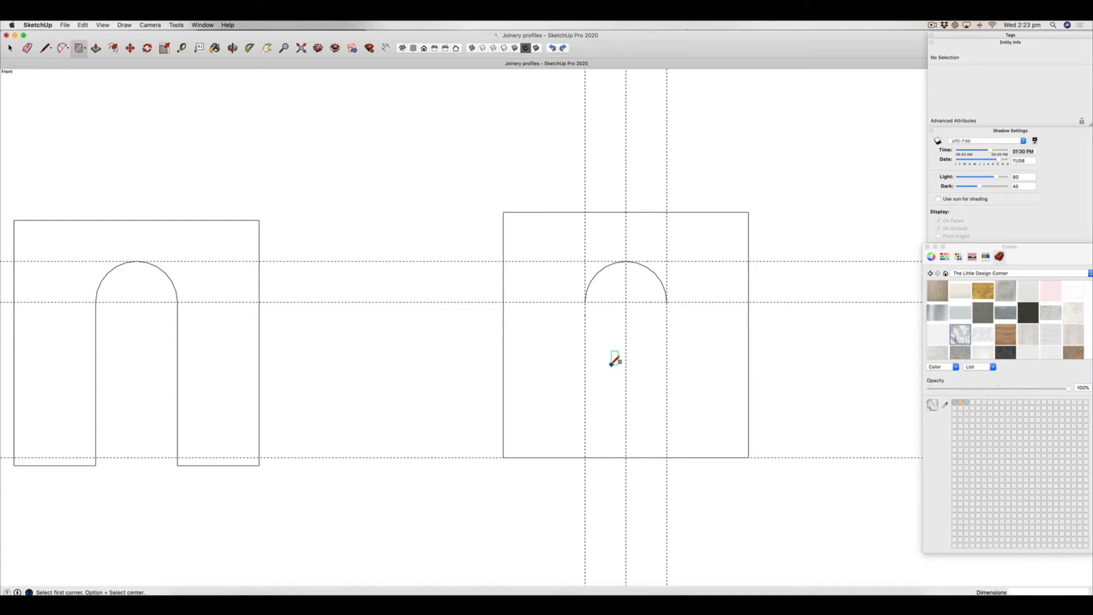
click(585, 302)
click(667, 457)
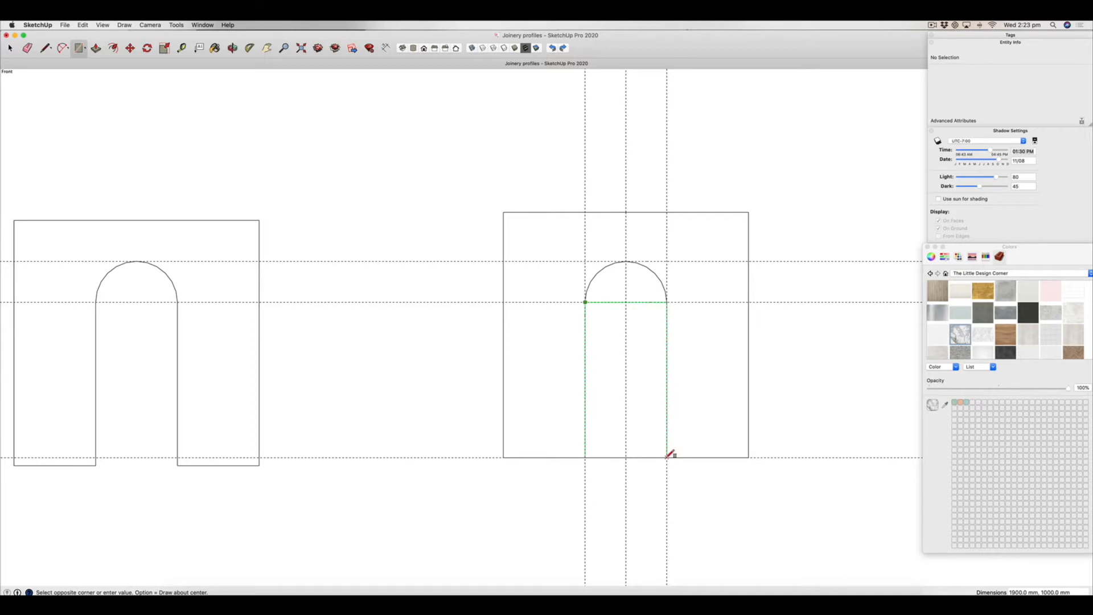
key(e)
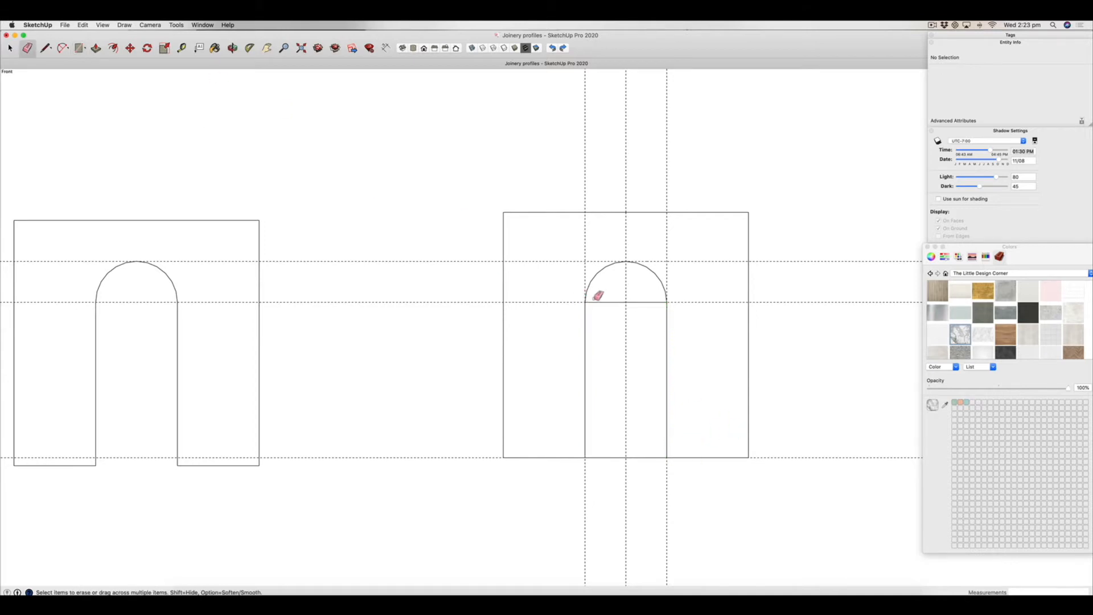
click(608, 302)
Push the arched face back 150 mm through the wall to cut the opening.
key(space)
click(634, 380)
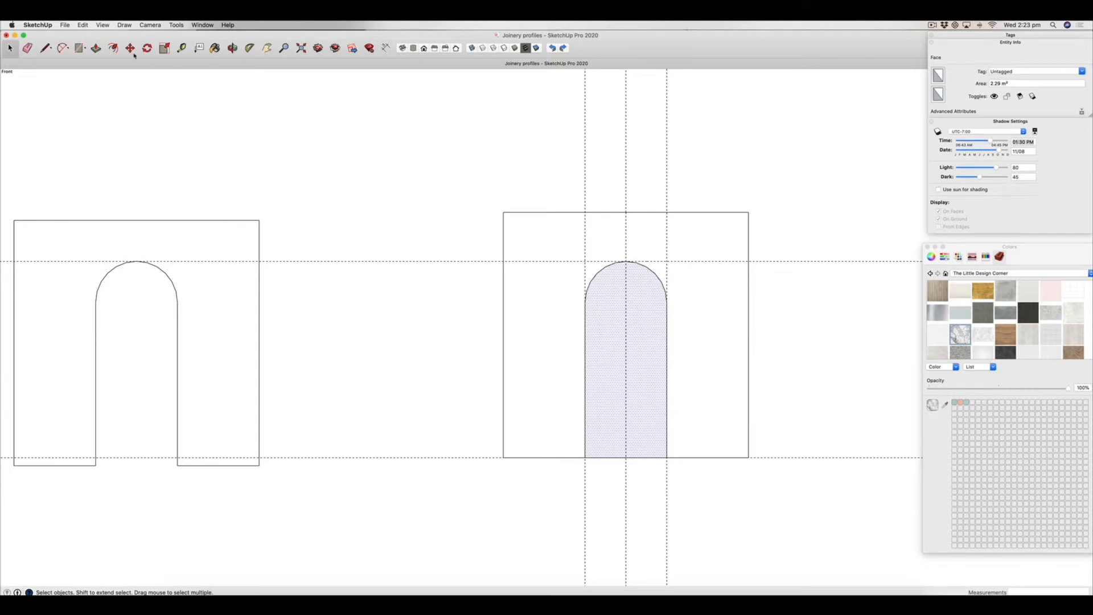
key(o)
drag(612, 280, 530, 307)
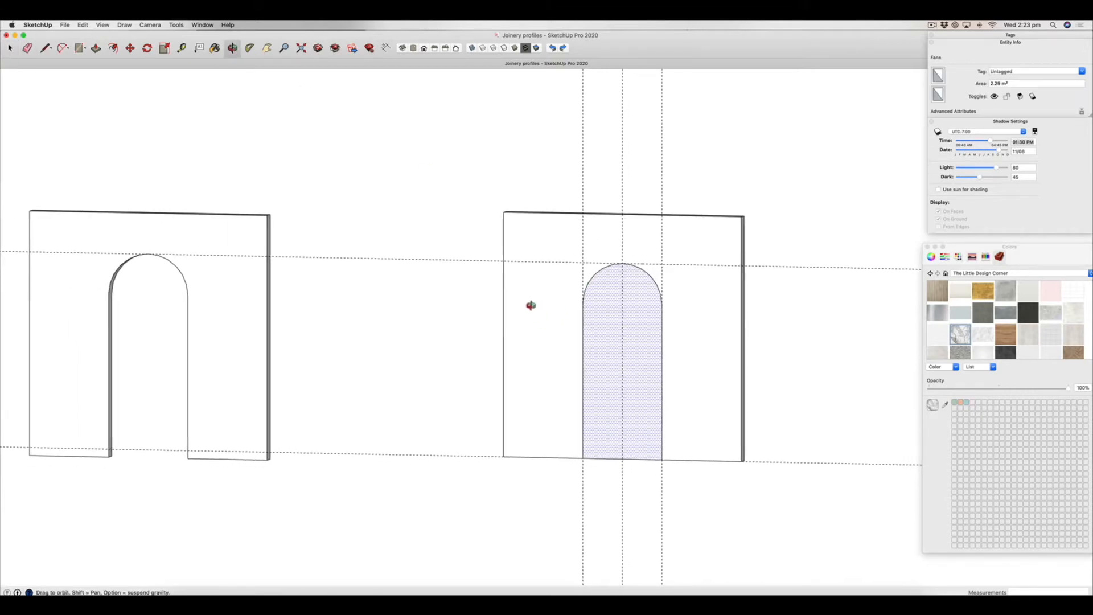
key(p)
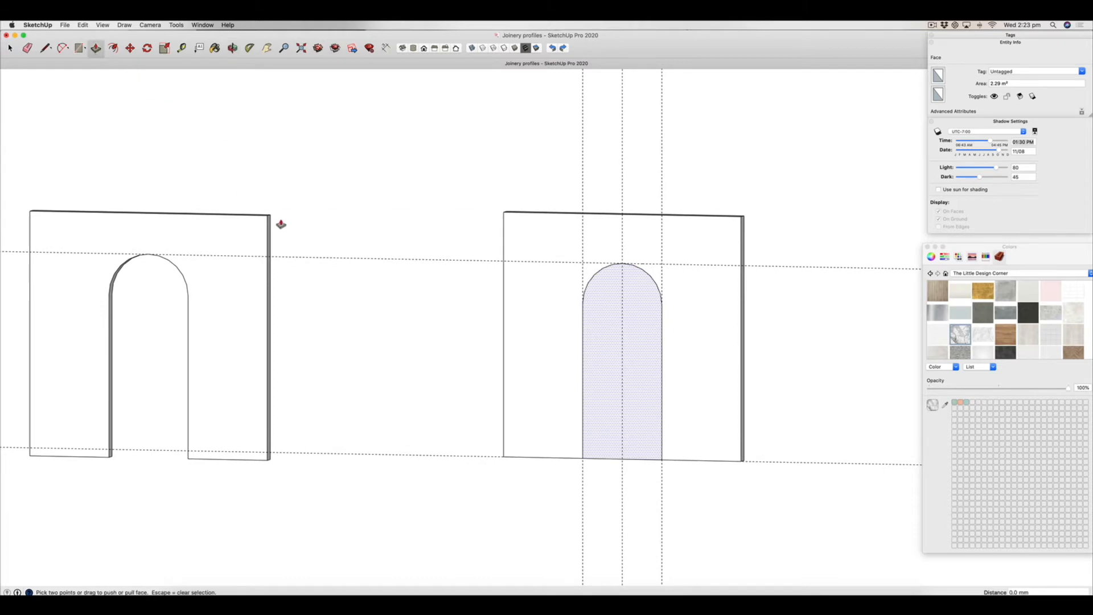
drag(597, 366, 620, 362)
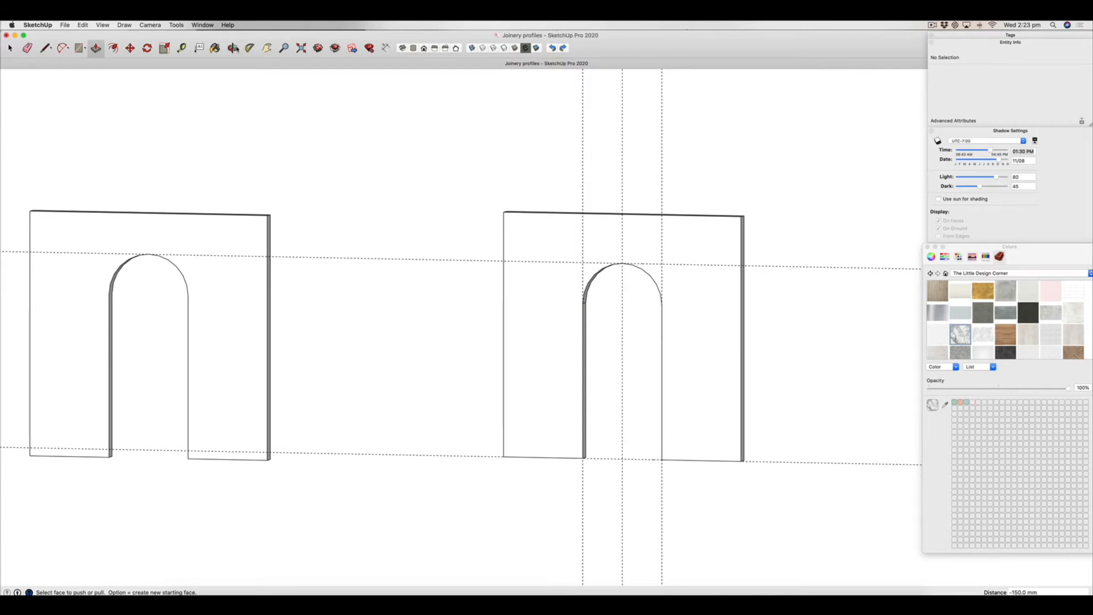
Try pulling the wall's front face forward about 7704 mm, and undo it.
drag(652, 293, 556, 285)
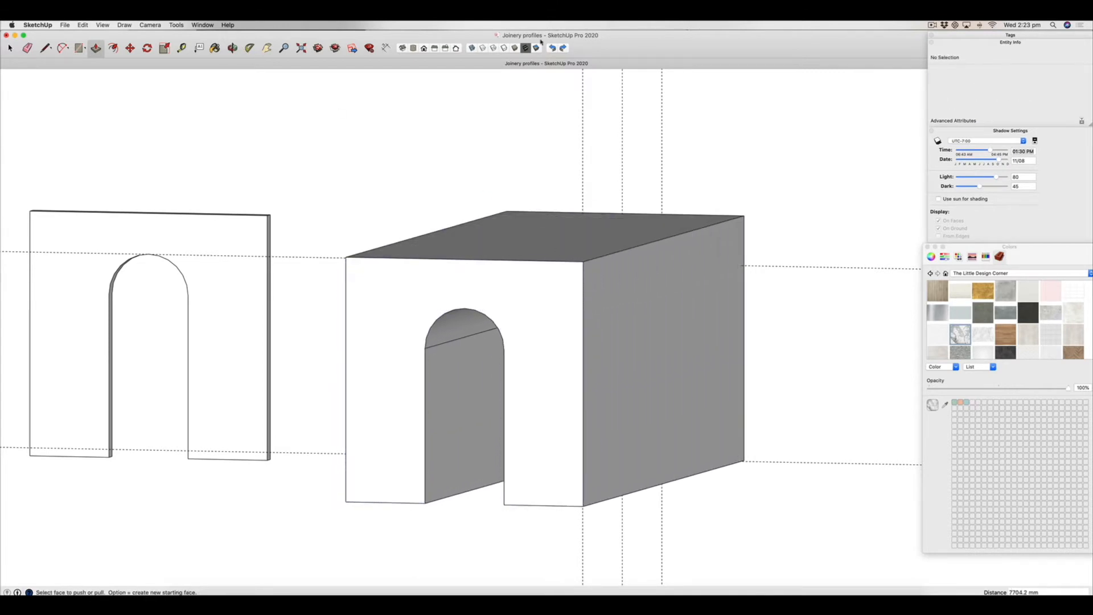
click(552, 48)
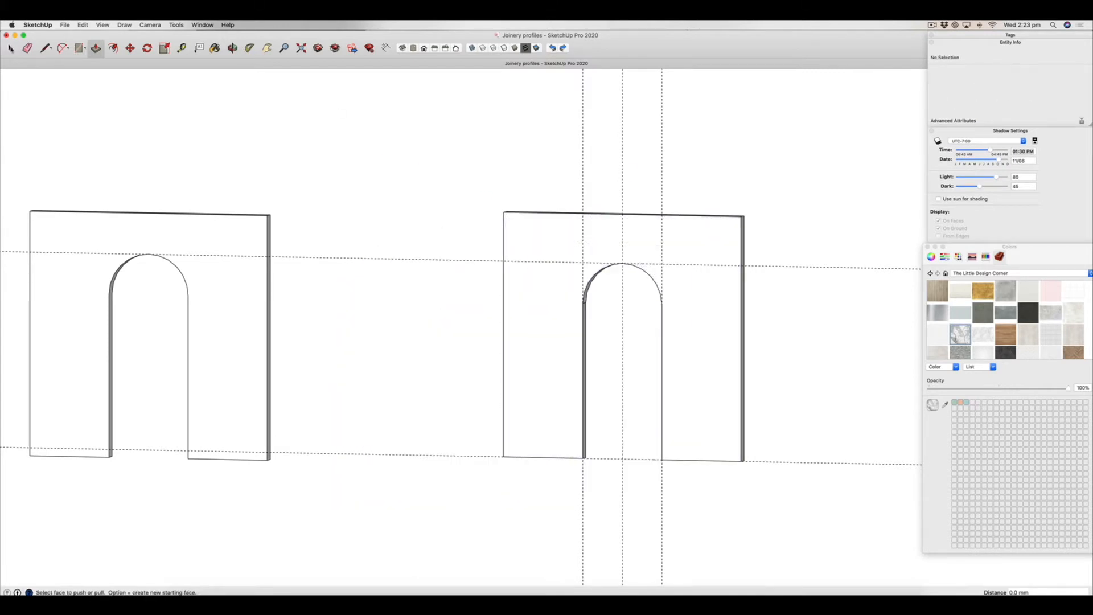
key(space)
click(602, 280)
Try erasing the seam edge between the arch curve and the opening's left jamb, and undo the deletion.
click(232, 48)
drag(739, 281, 524, 305)
scroll(579, 309, up, 5)
scroll(559, 294, down, 5)
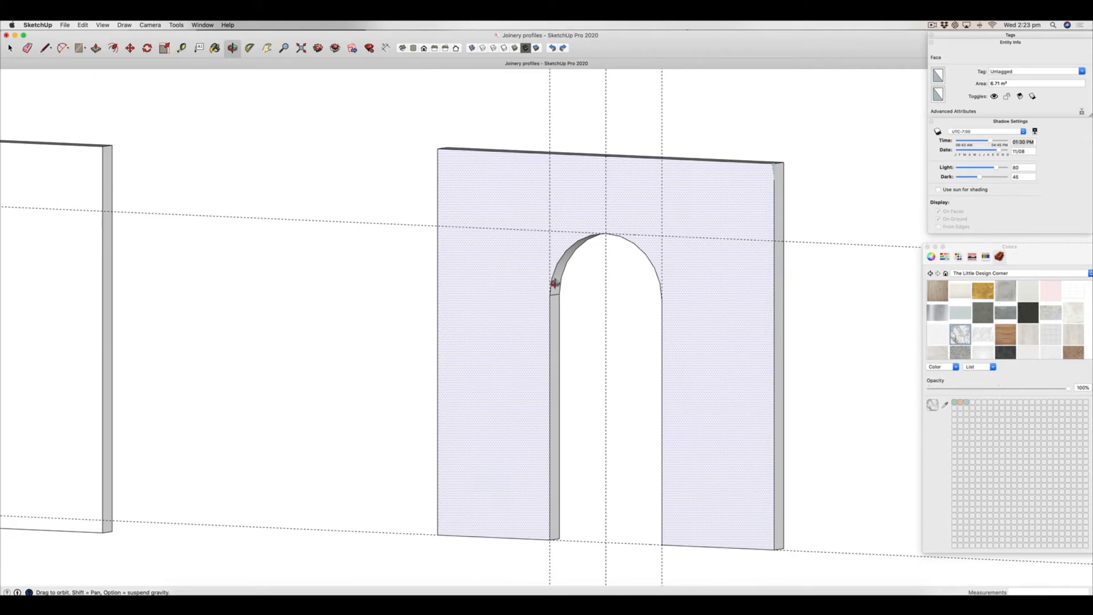
click(11, 49)
click(555, 295)
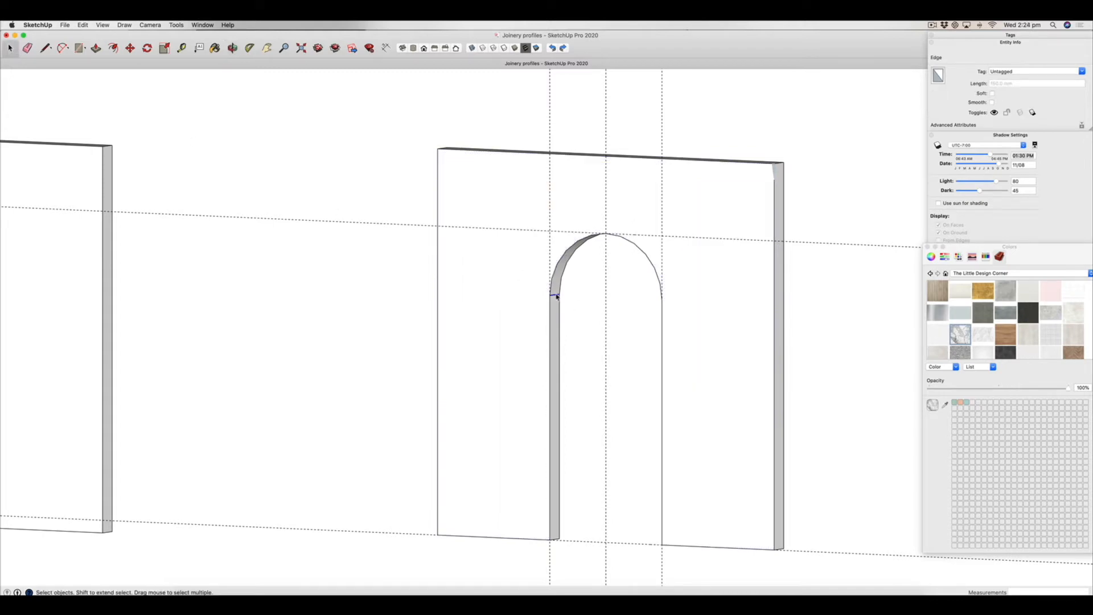
click(556, 296)
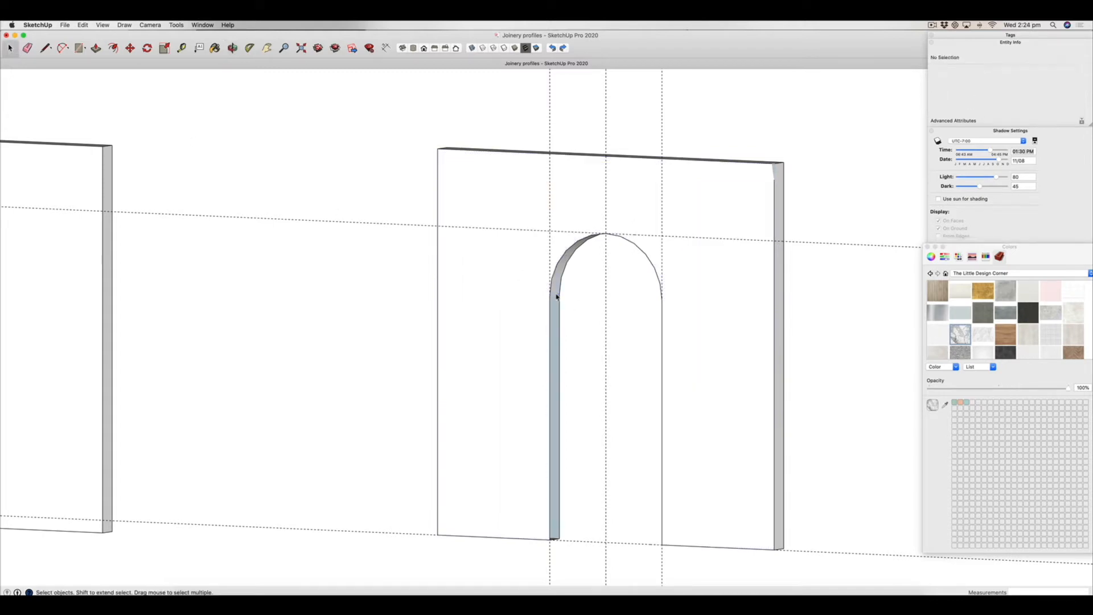
click(553, 48)
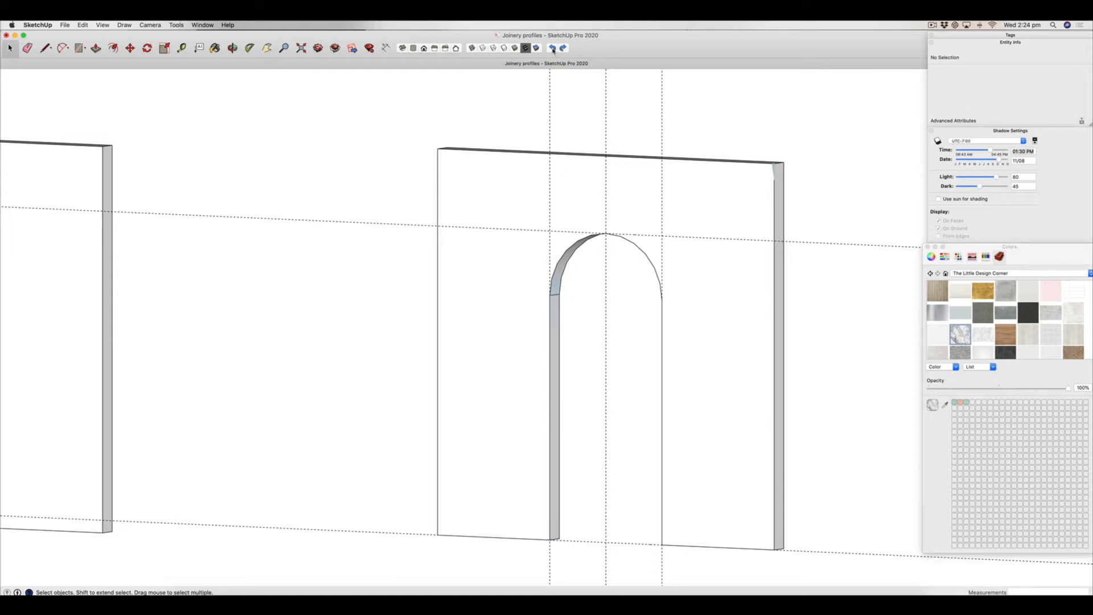
Hide the seam edge where the arch curve meets the opening's left jamb.
click(557, 296)
right_click(556, 296)
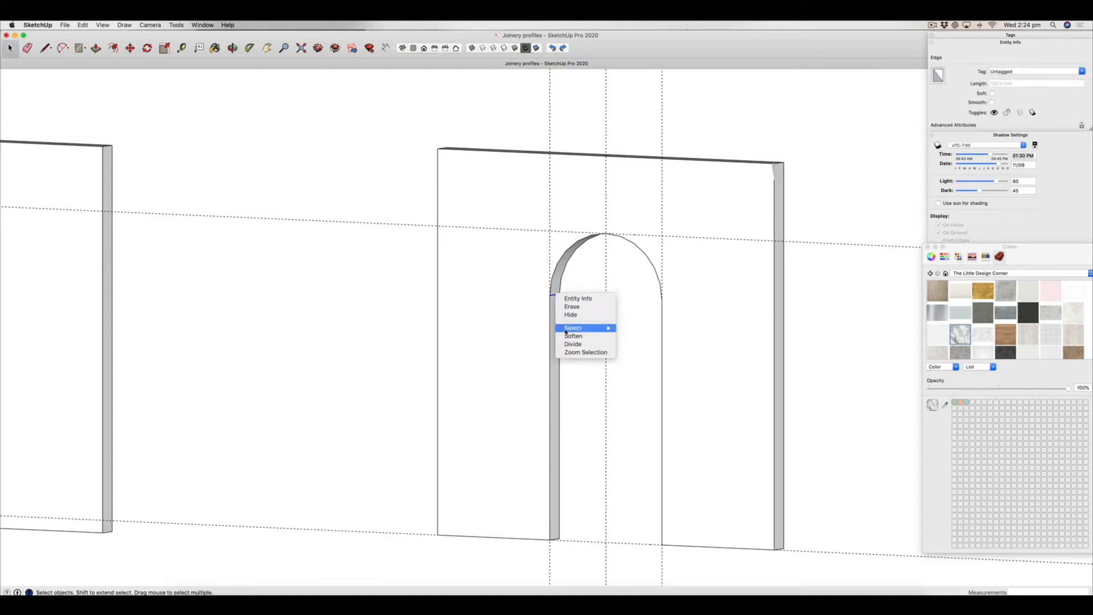
click(569, 315)
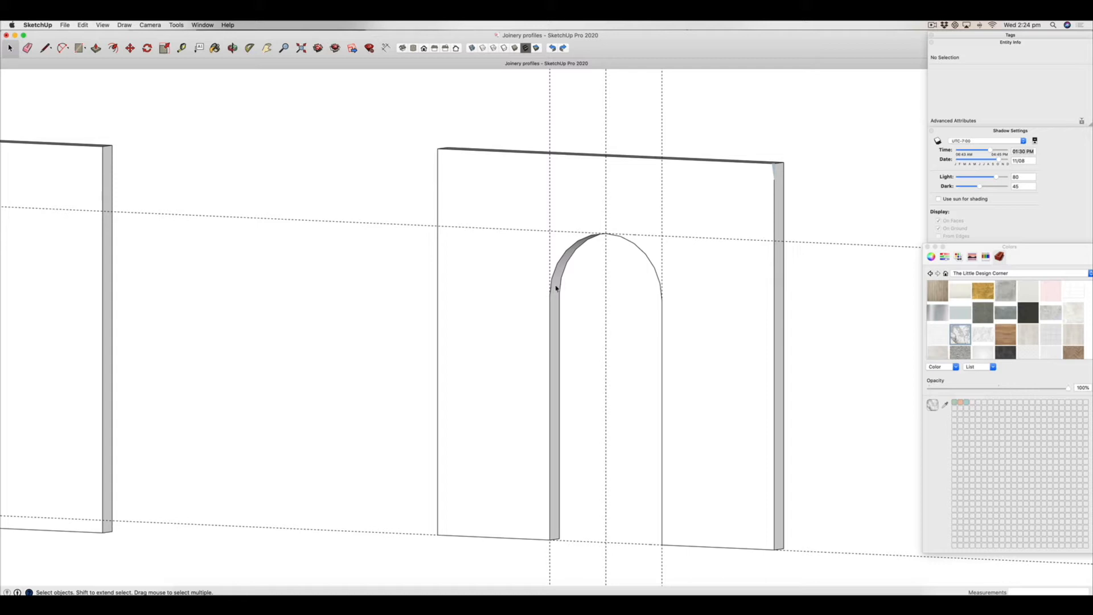
Delete all guides from the model.
scroll(571, 321, down, 2)
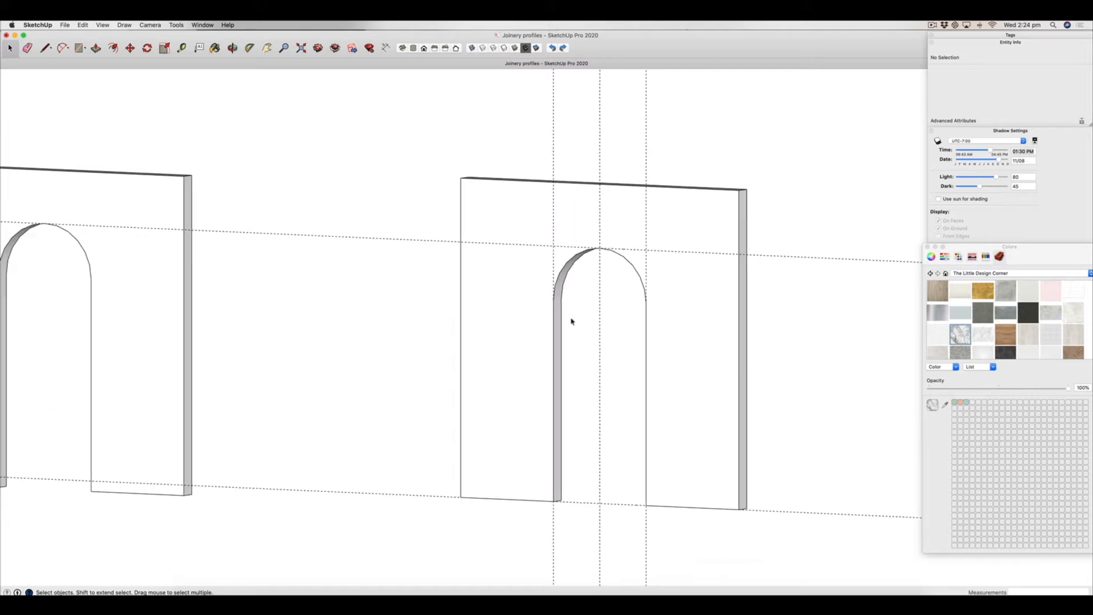
scroll(522, 289, down, 1)
click(84, 25)
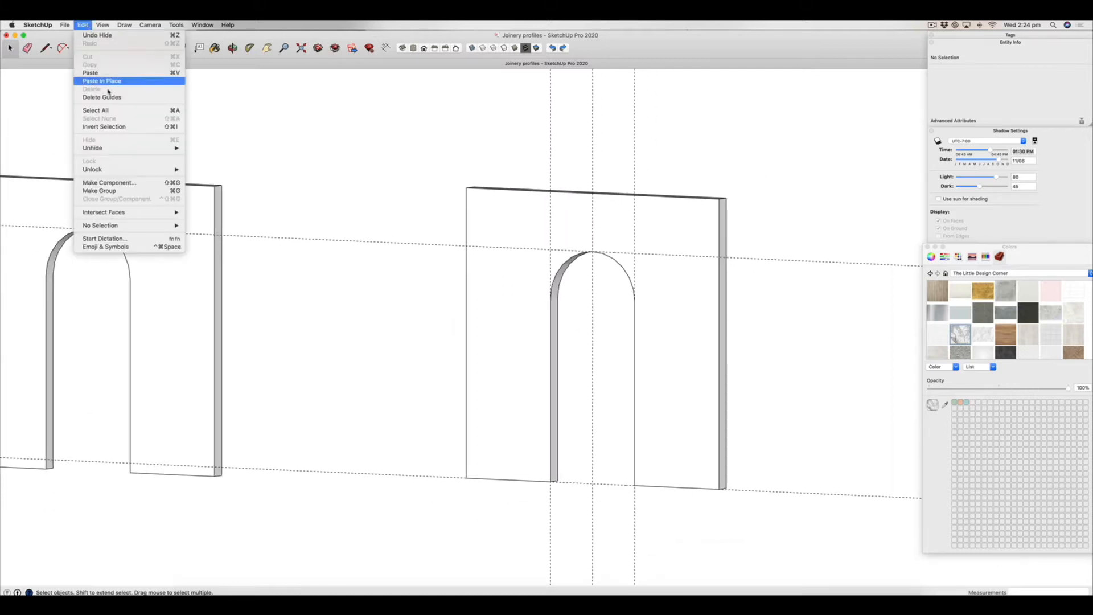
click(99, 96)
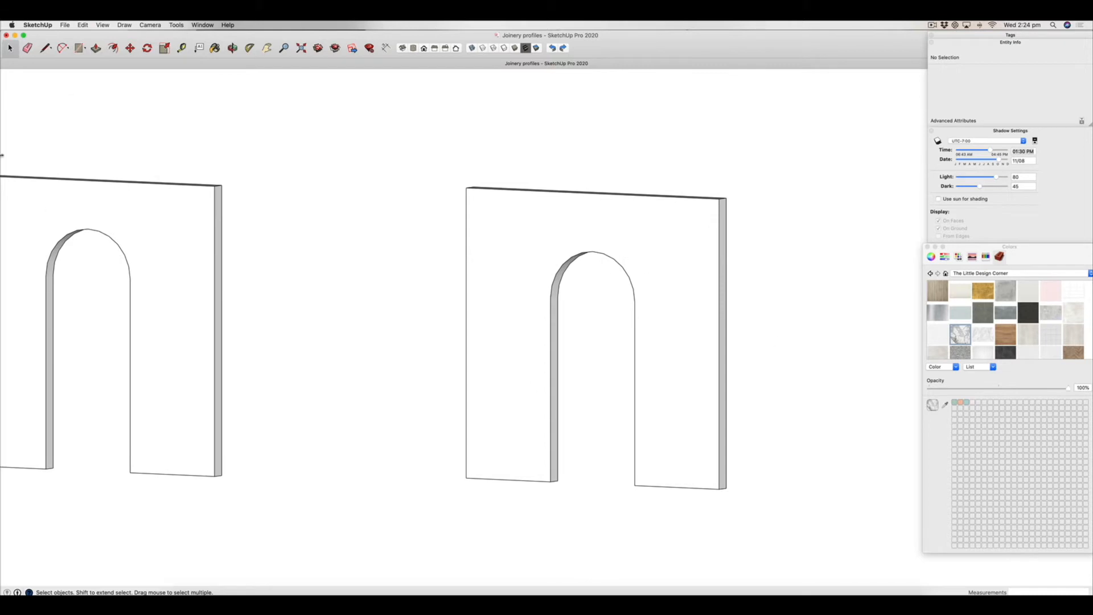
Select the entire new arched wall and make it a group.
drag(607, 177, 420, 103)
right_click(505, 241)
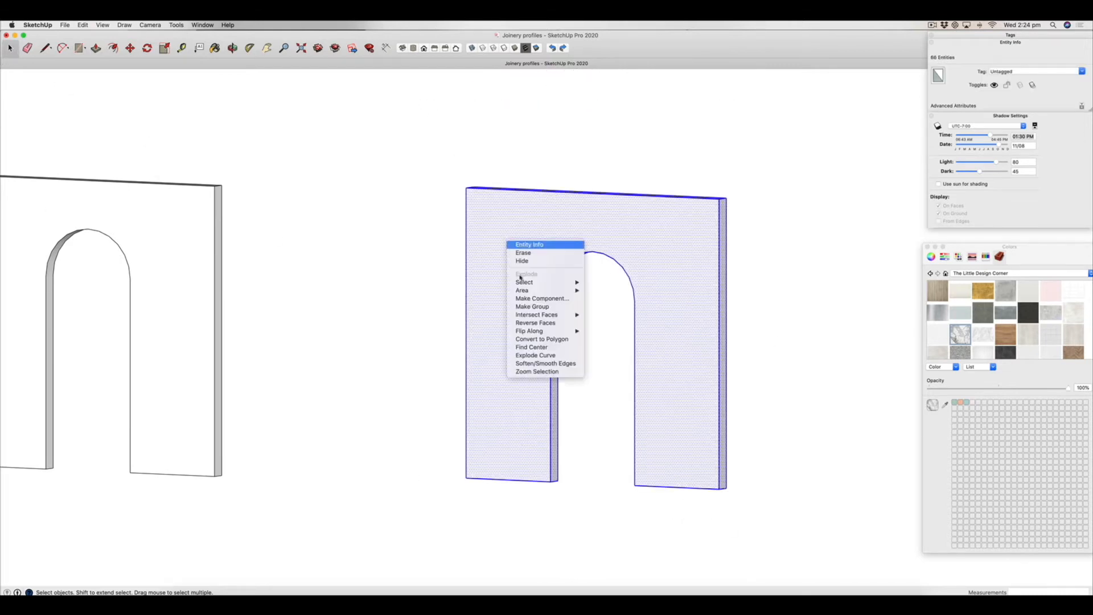
click(532, 306)
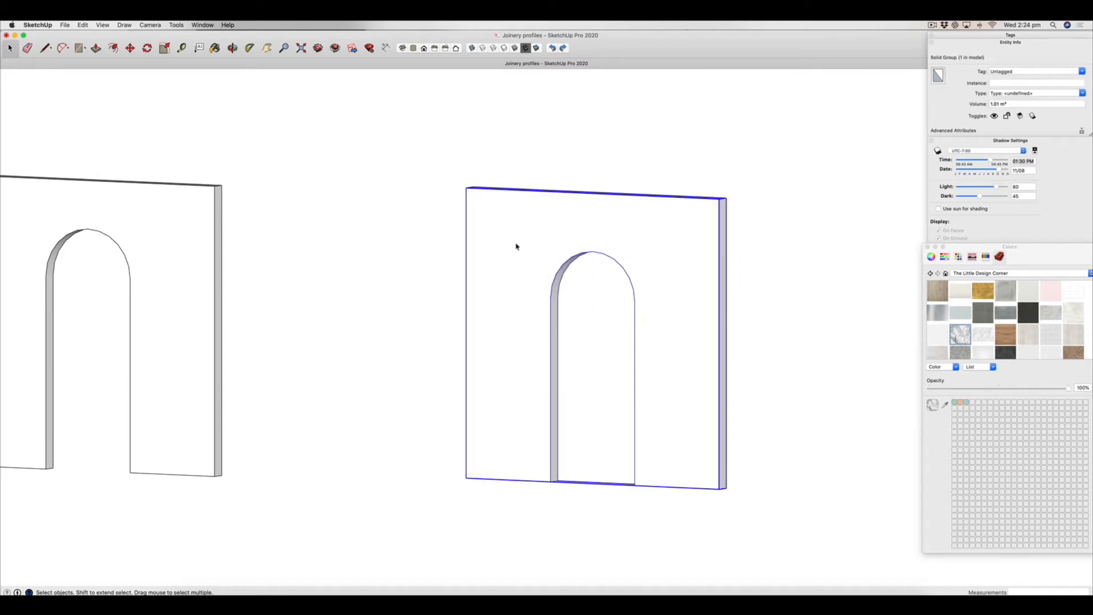
Switch the camera to perspective and orbit to show the right jamb inside the new wall's opening.
click(162, 24)
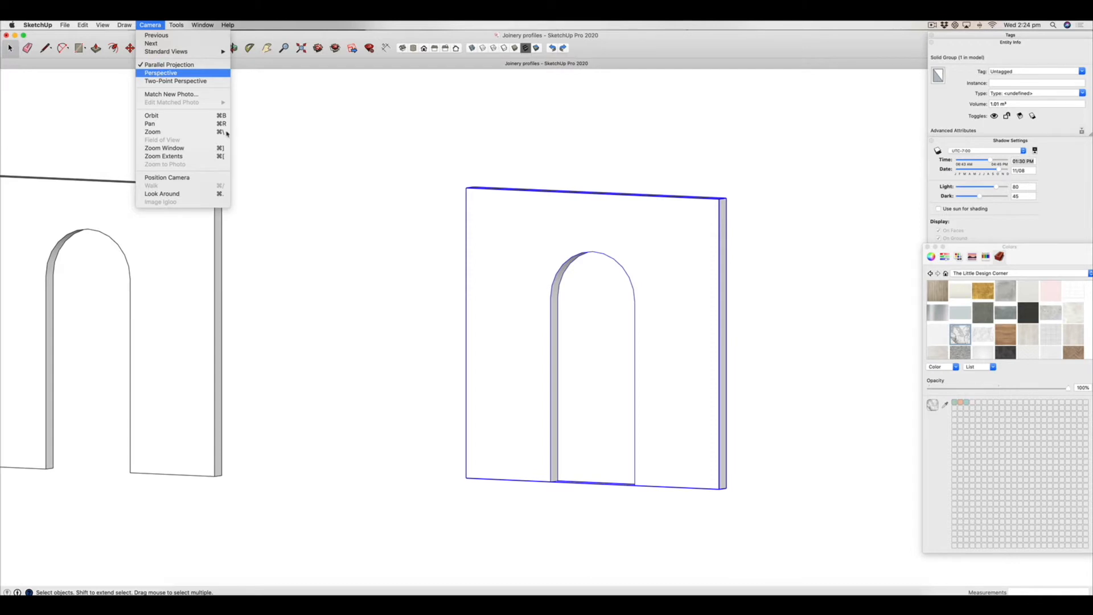
click(164, 74)
scroll(399, 231, down, 6)
scroll(405, 211, up, 5)
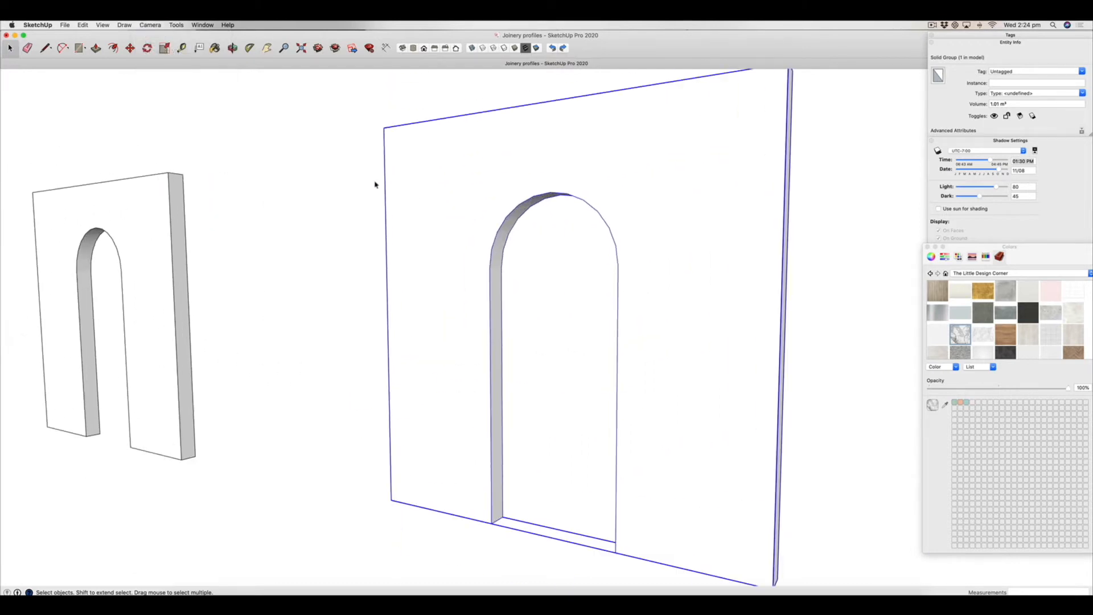
middle_drag(405, 217, 636, 249)
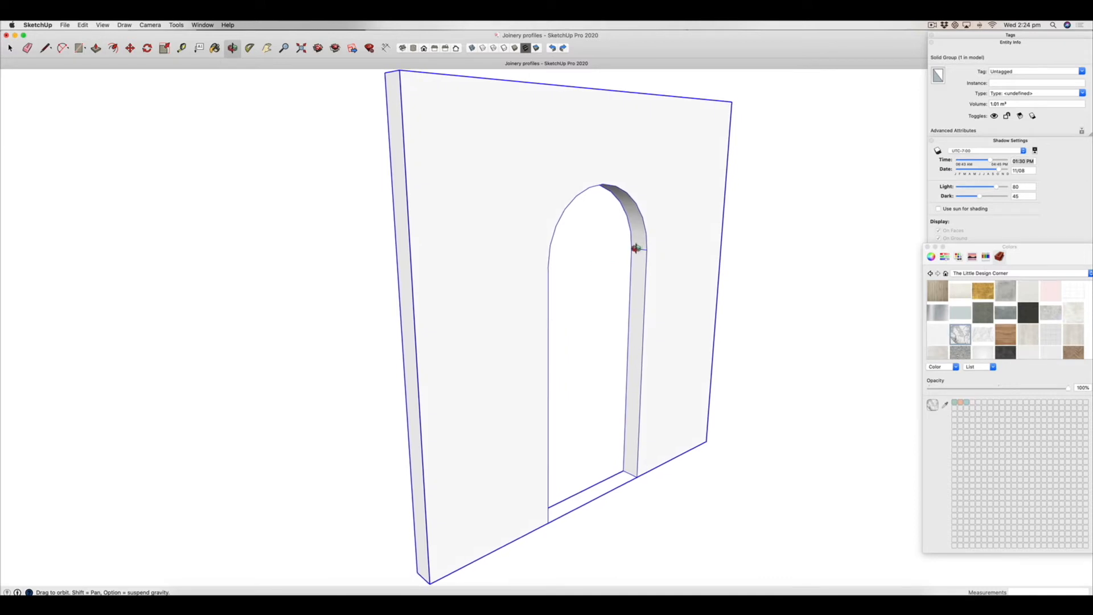
Open the wall group, hide the seam edge between the arch curve and the right jamb, and close the group.
click(10, 48)
double_click(480, 245)
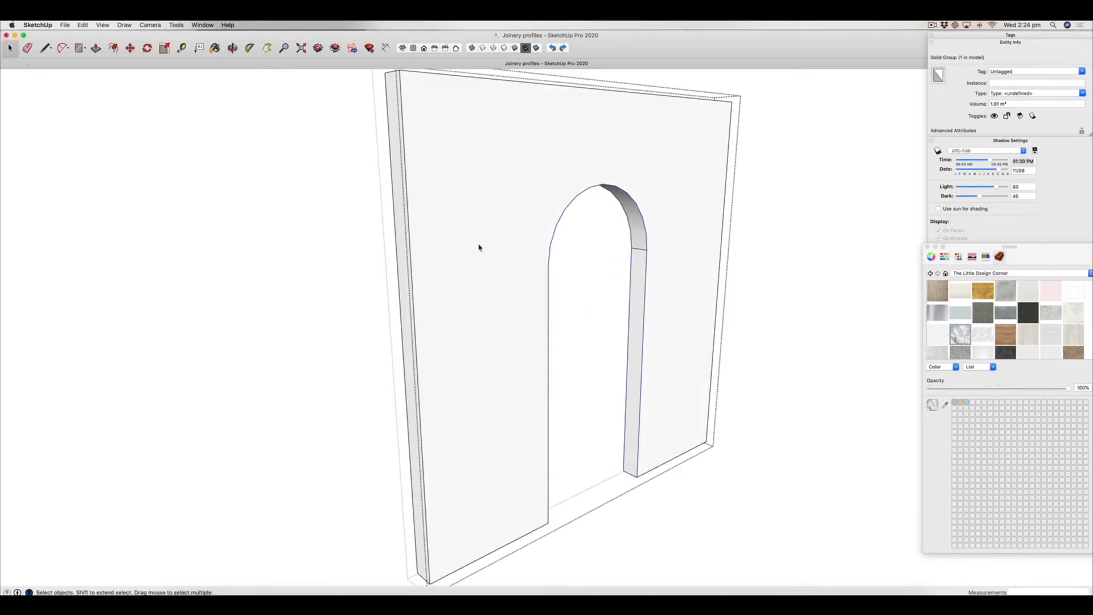
click(479, 245)
click(641, 249)
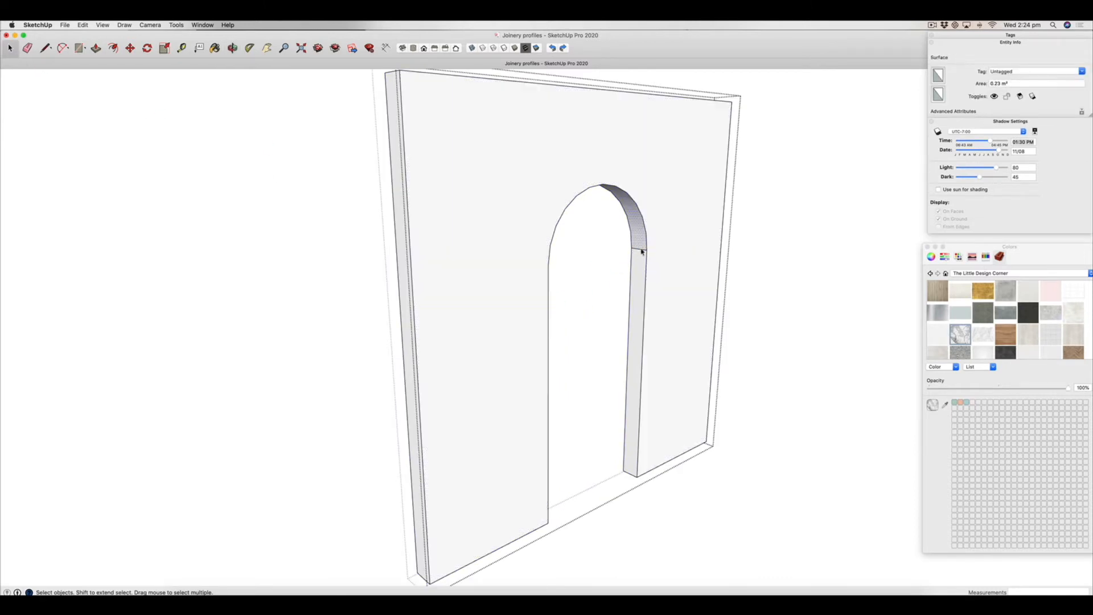
click(639, 249)
right_click(641, 252)
click(656, 270)
scroll(330, 305, down, 3)
scroll(330, 307, up, 2)
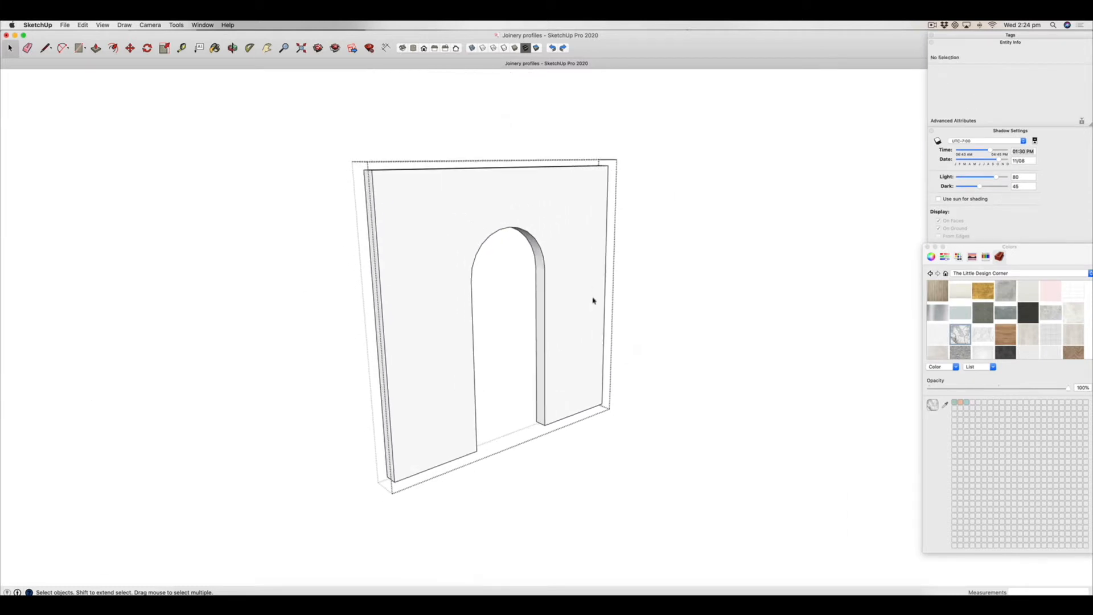
click(669, 246)
scroll(670, 246, up, 1)
scroll(707, 276, down, 2)
scroll(666, 290, up, 3)
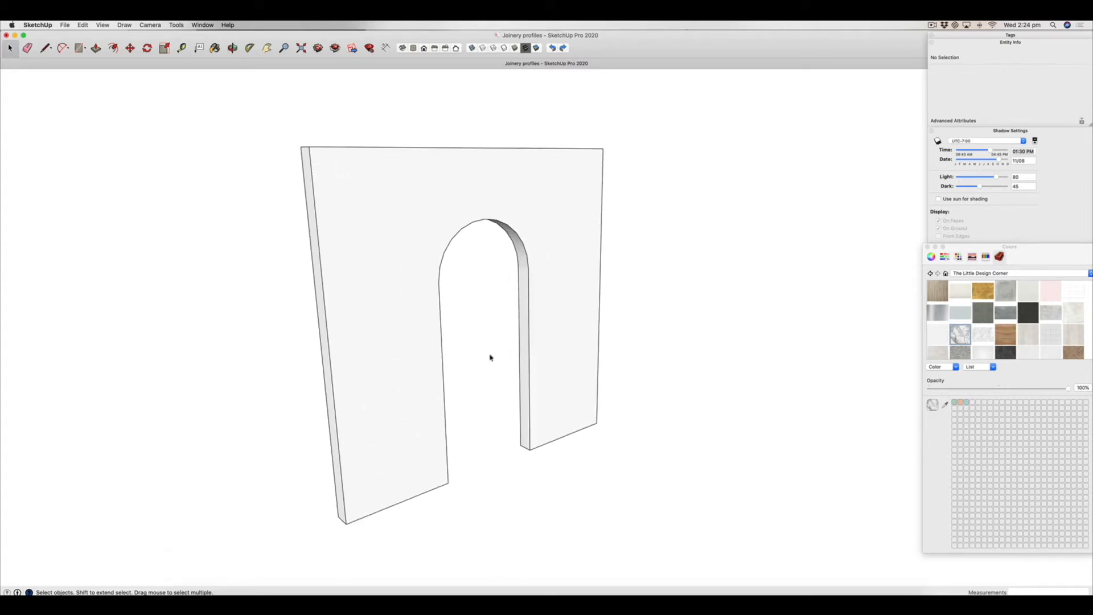
scroll(846, 338, down, 3)
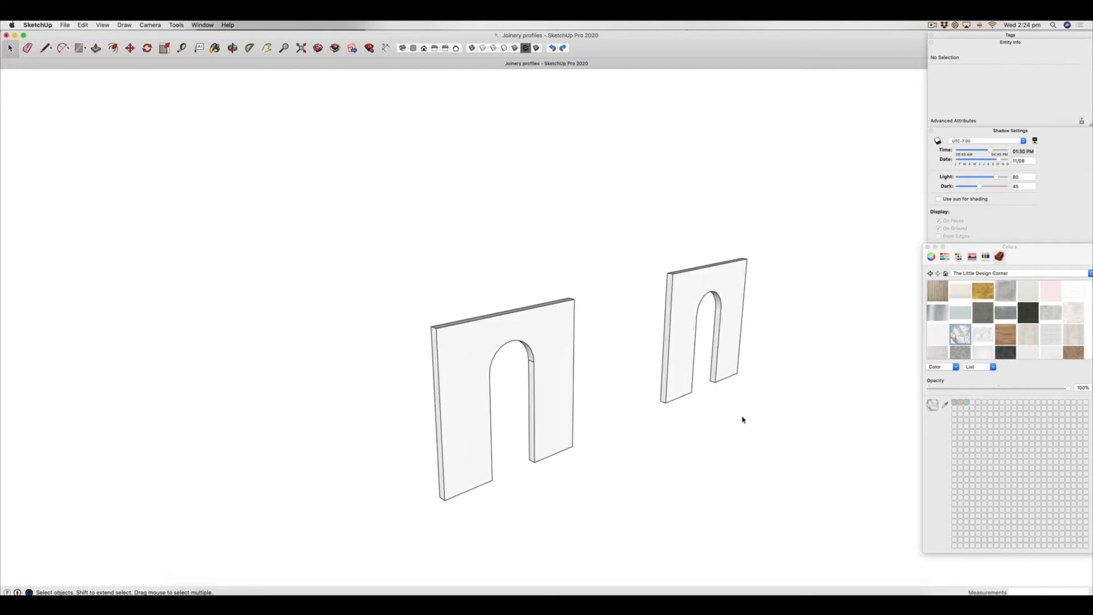
scroll(745, 402, up, 2)
scroll(683, 287, down, 3)
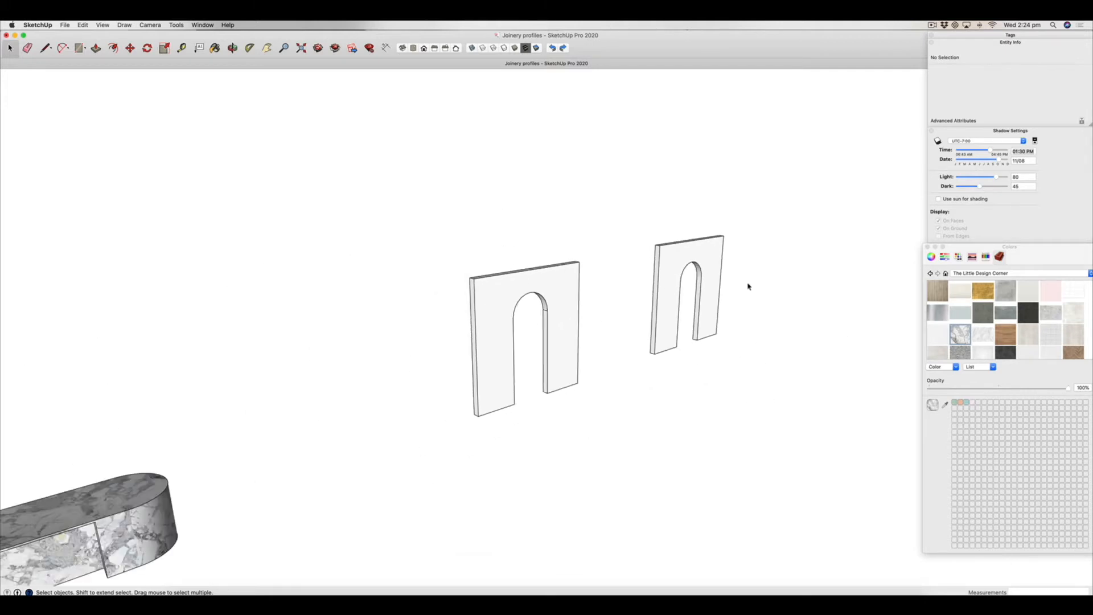
Examine the finished marble island bench with the rounded end that stands between the wardrobe and the arched walls.
scroll(712, 274, down, 2)
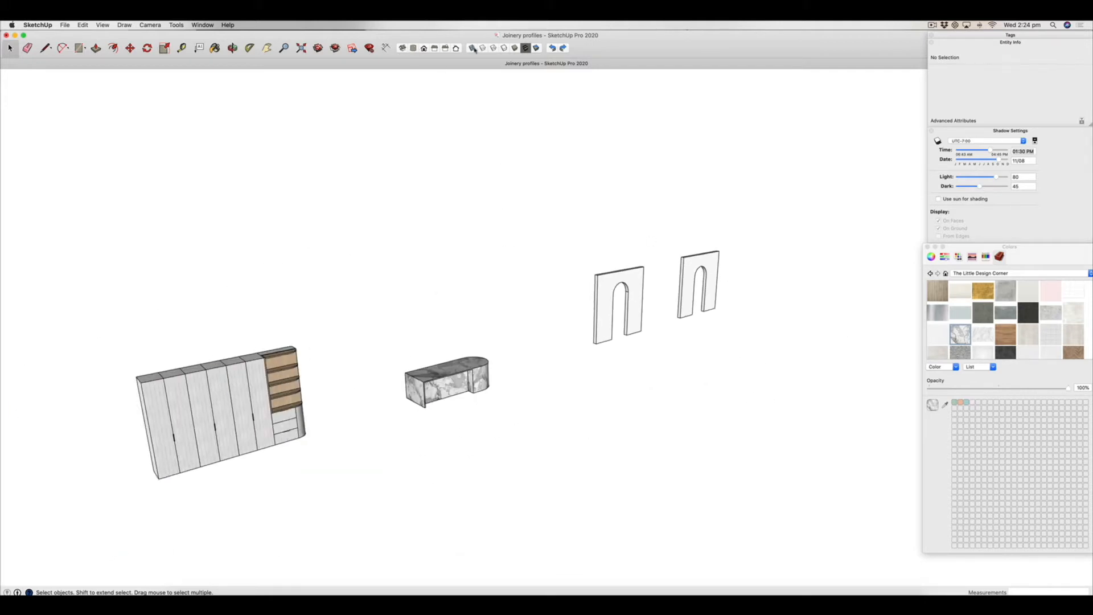
click(233, 49)
drag(484, 364, 314, 316)
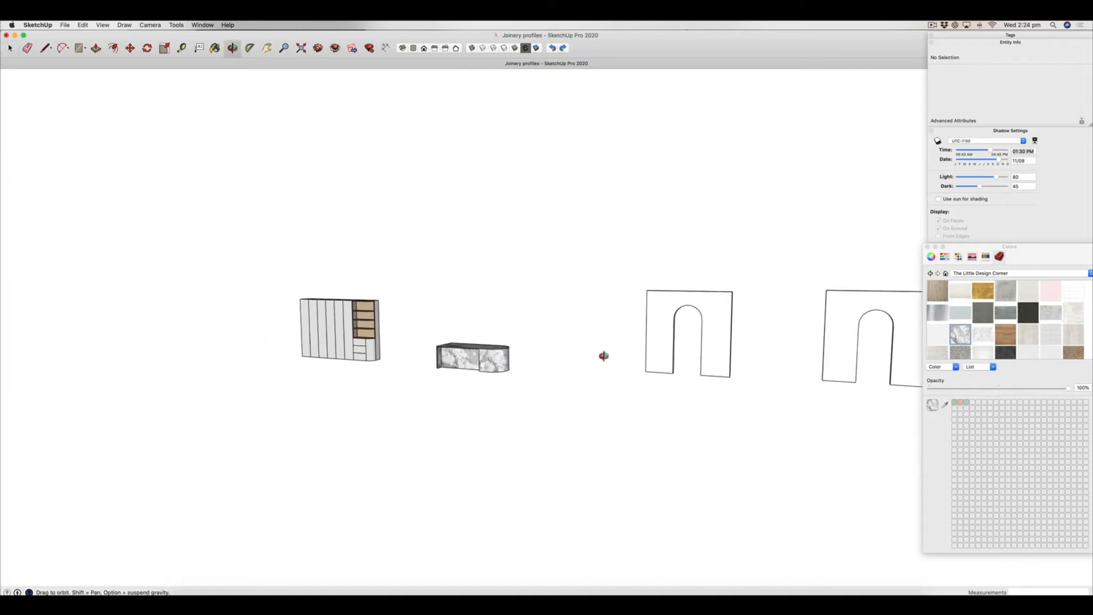
scroll(603, 354, up, 5)
drag(516, 334, 427, 377)
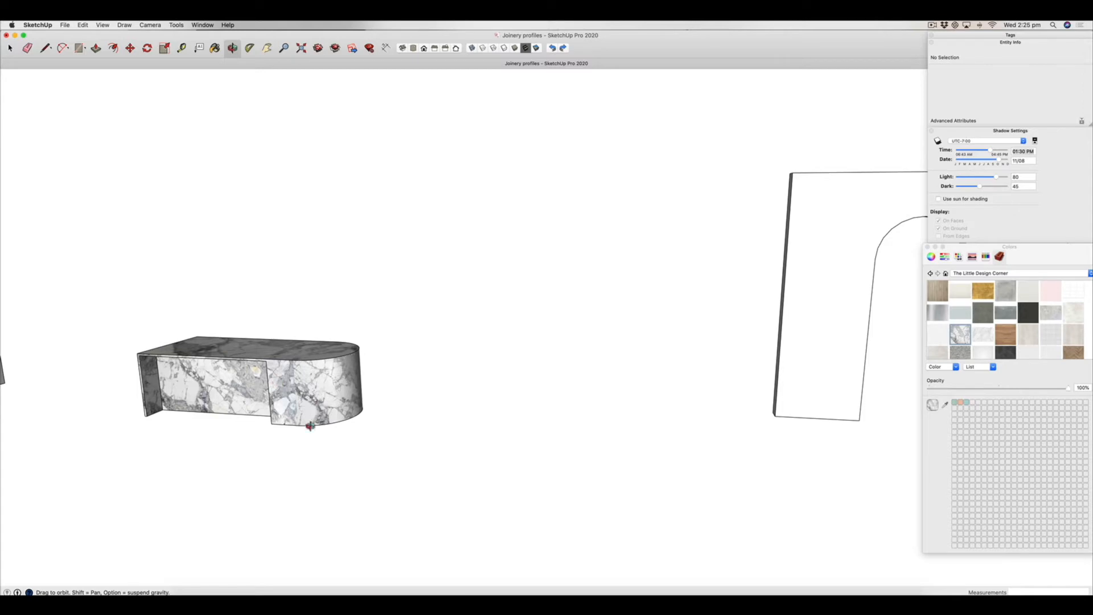
scroll(401, 387, up, 5)
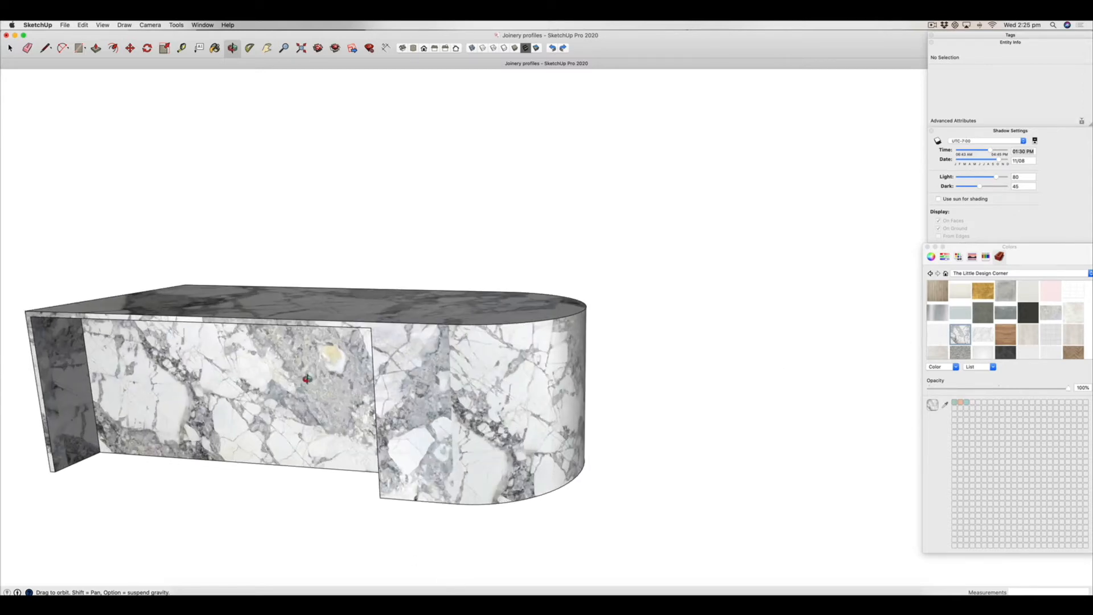
scroll(621, 388, up, 3)
scroll(621, 387, down, 8)
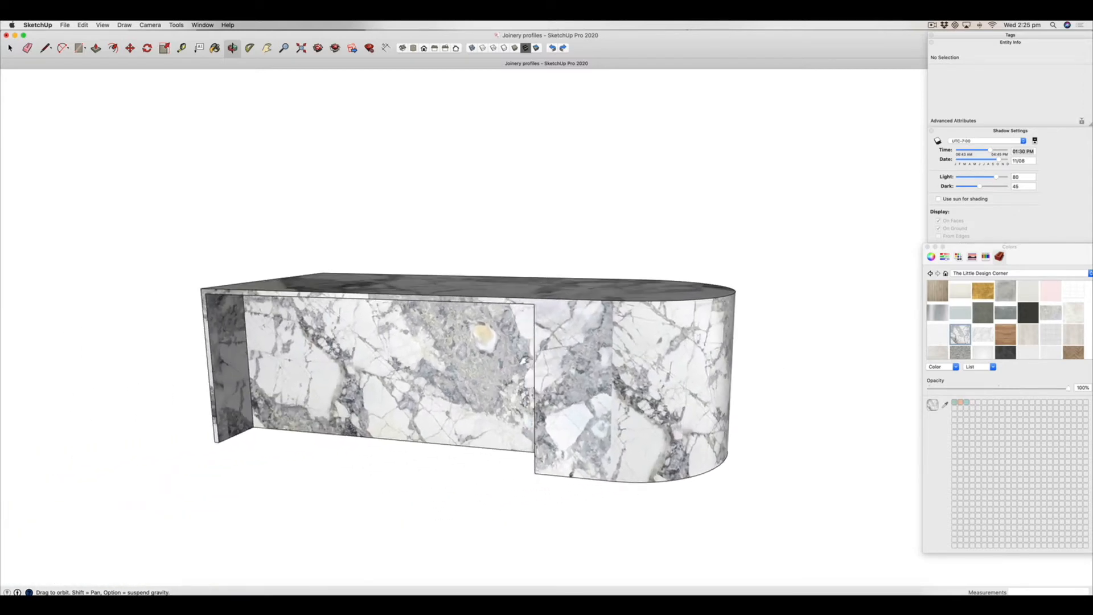
drag(450, 397, 488, 397)
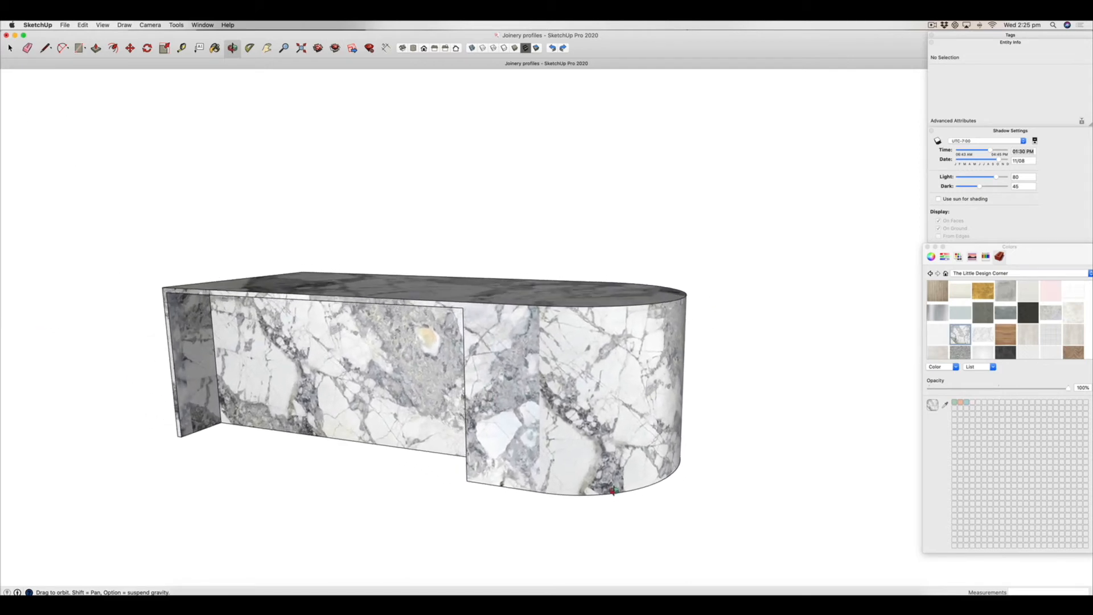
View the reference photo of the curved stone kitchen island, close it, and return to the SketchUp model.
click(837, 603)
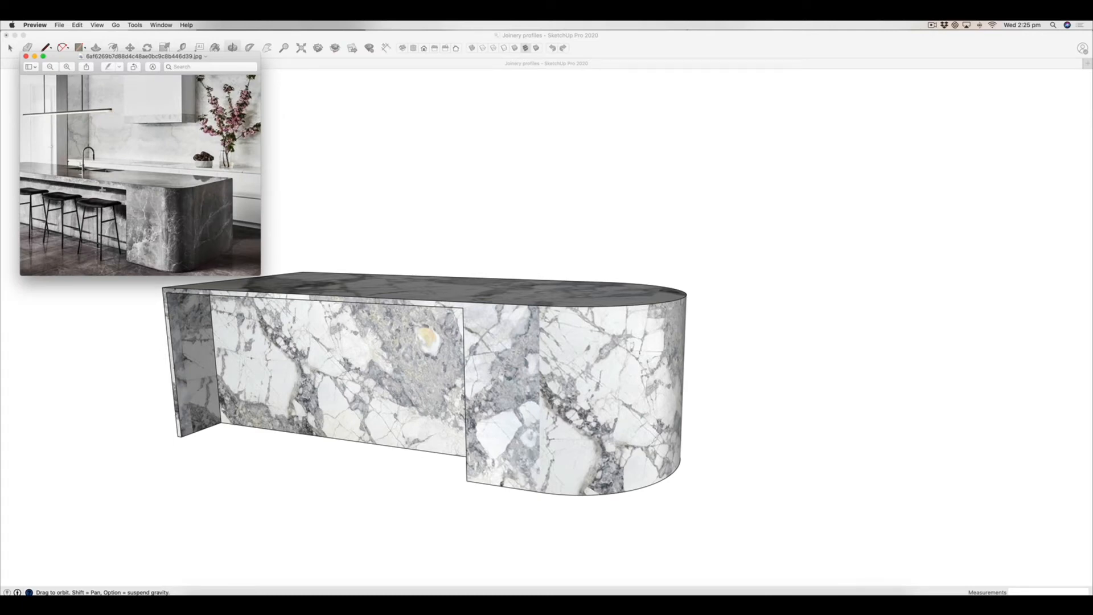
click(26, 56)
click(211, 134)
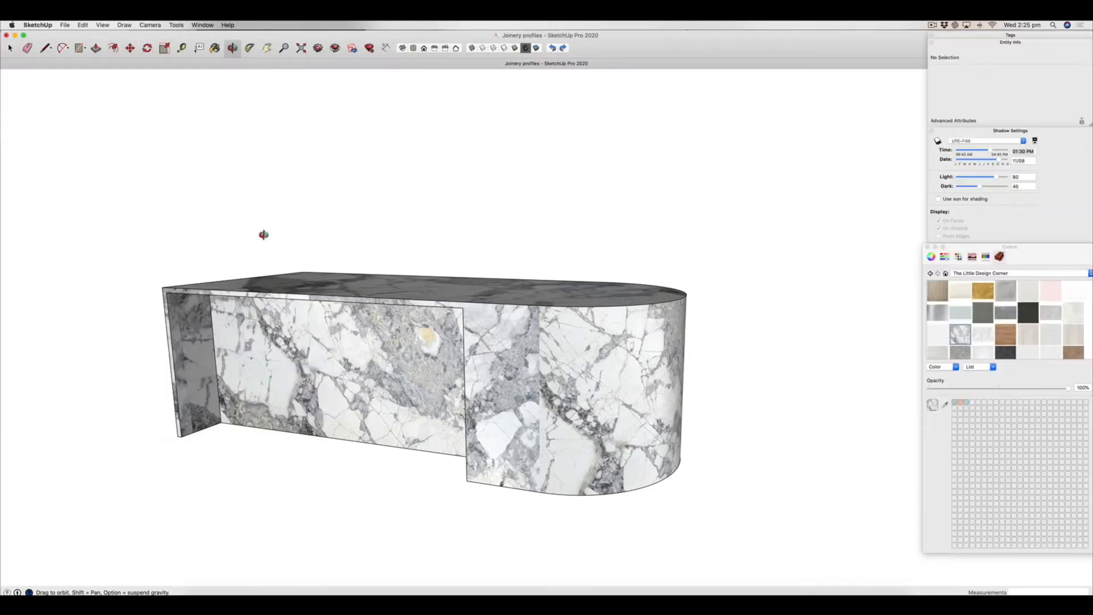
Set the camera to a top view in parallel projection and show the empty area beyond the new arched wall.
click(413, 49)
click(150, 25)
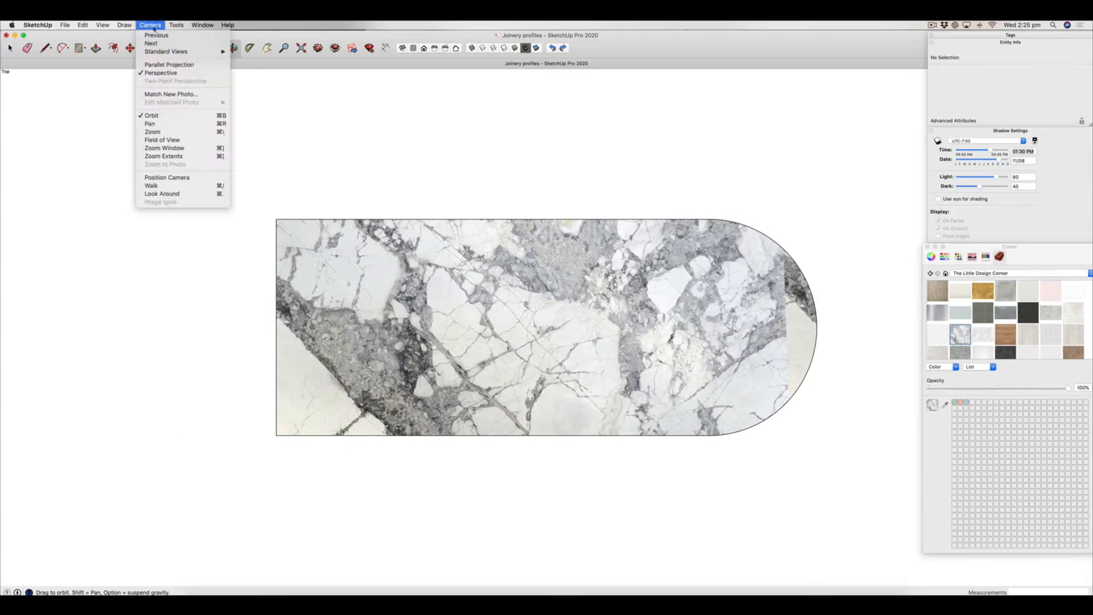
click(157, 67)
scroll(388, 325, down, 3)
scroll(389, 325, down, 8)
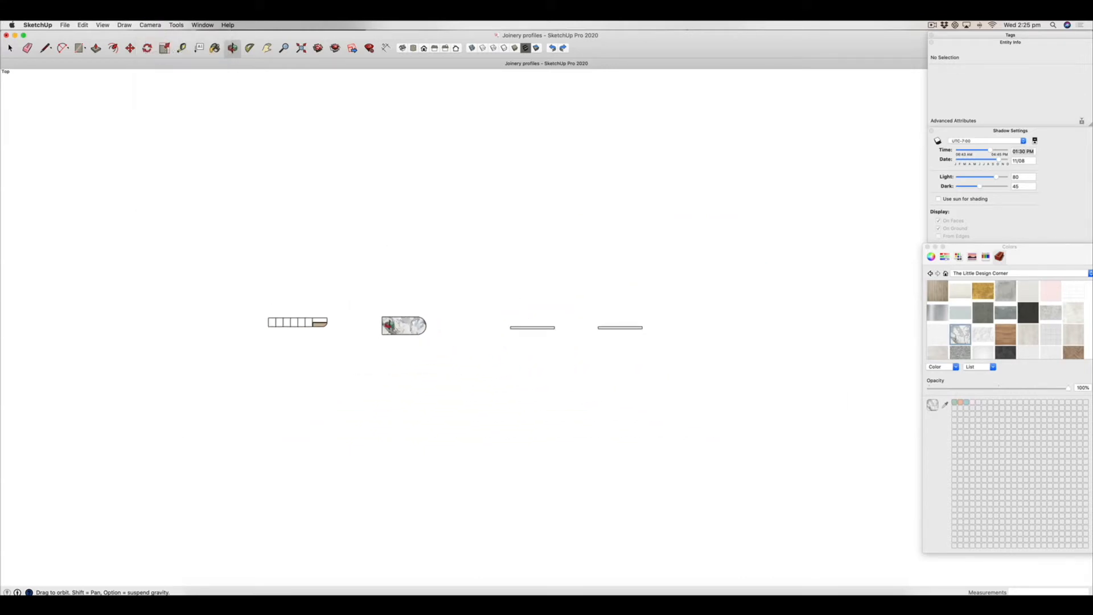
scroll(551, 325, up, 5)
scroll(433, 322, up, 6)
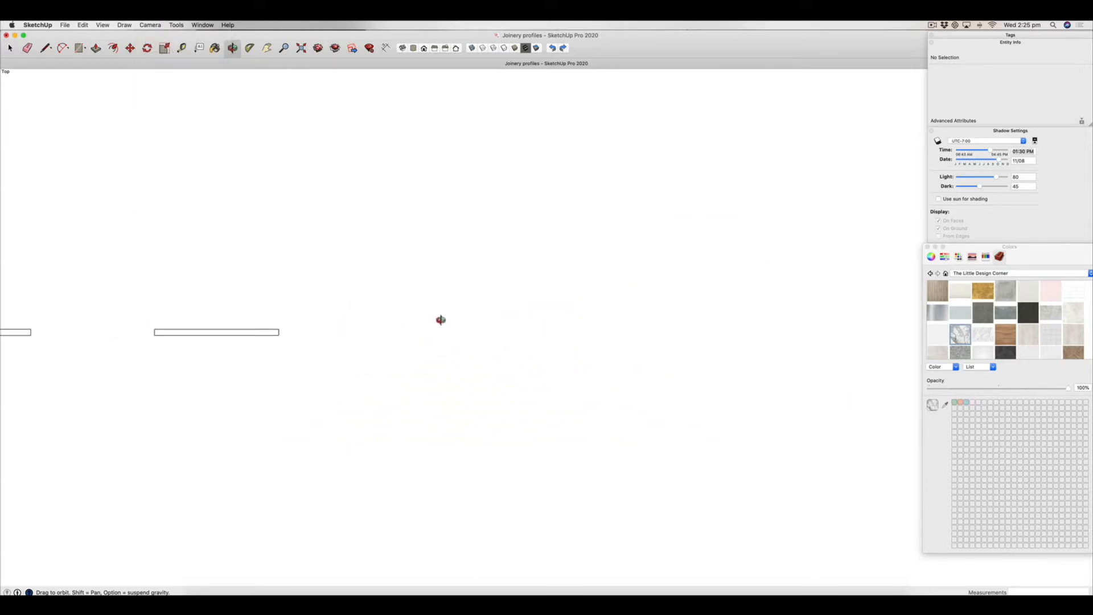
Draw a 3000 x 1200 mm rectangle in the empty area beside the new arched wall.
click(80, 48)
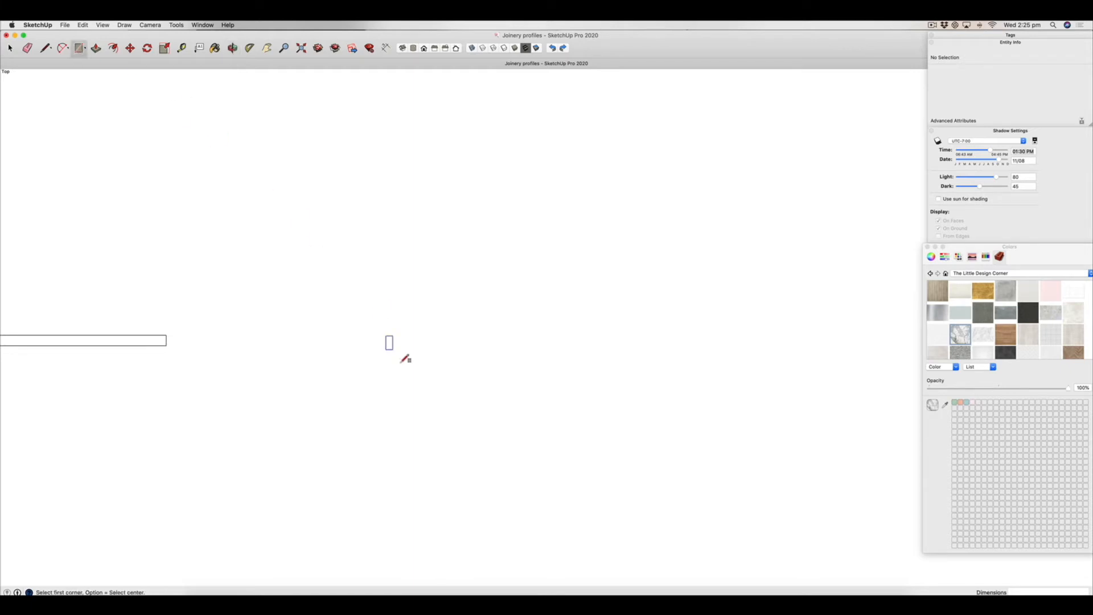
click(367, 298)
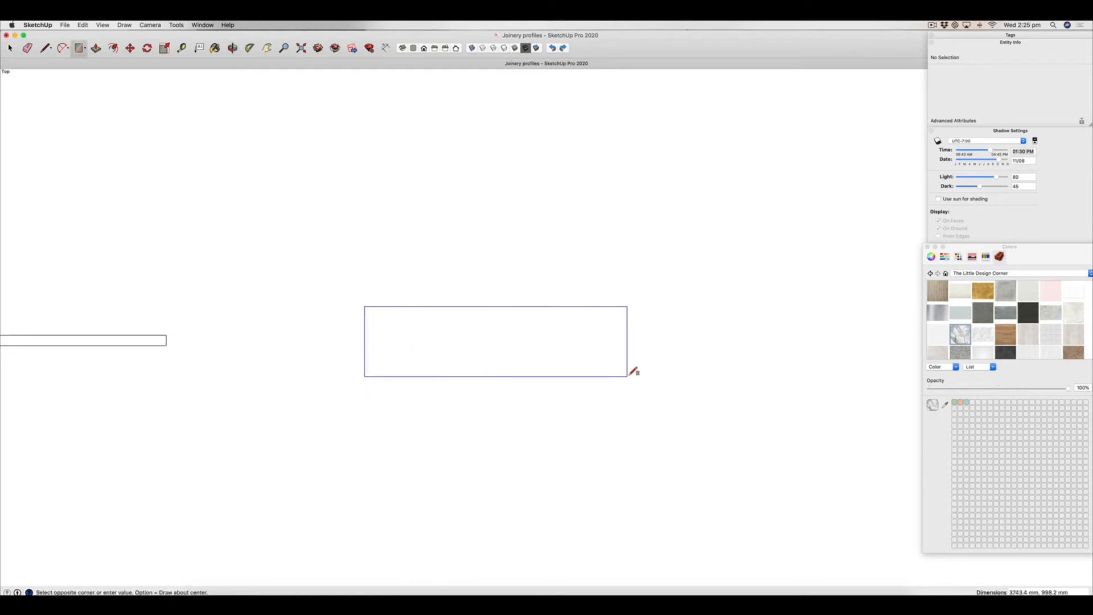
click(595, 389)
text(3000,1200)
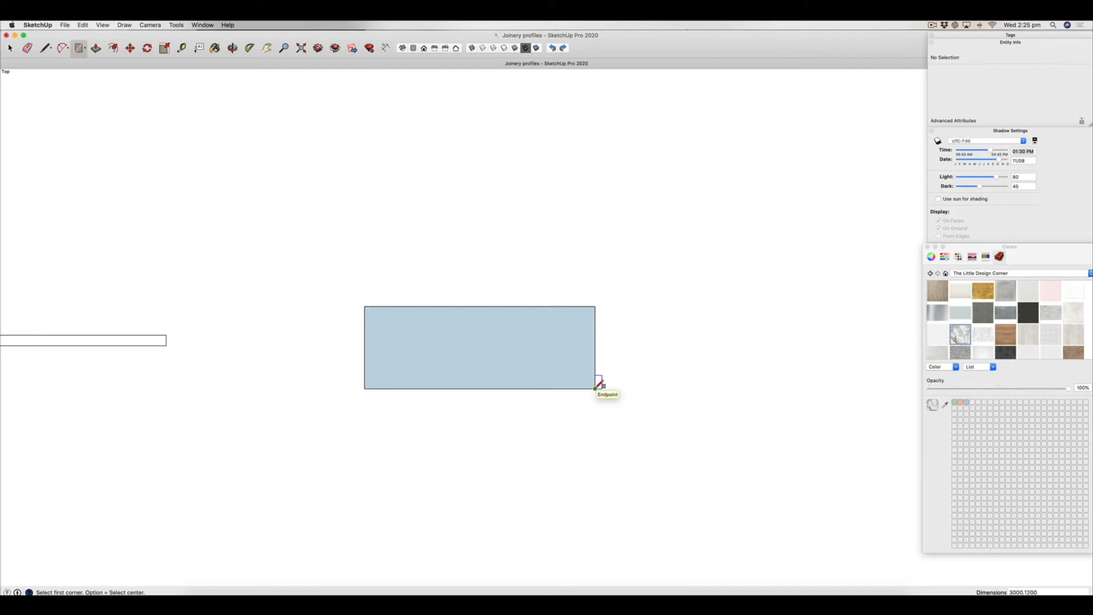
key(Return)
scroll(597, 384, up, 5)
scroll(717, 472, down, 3)
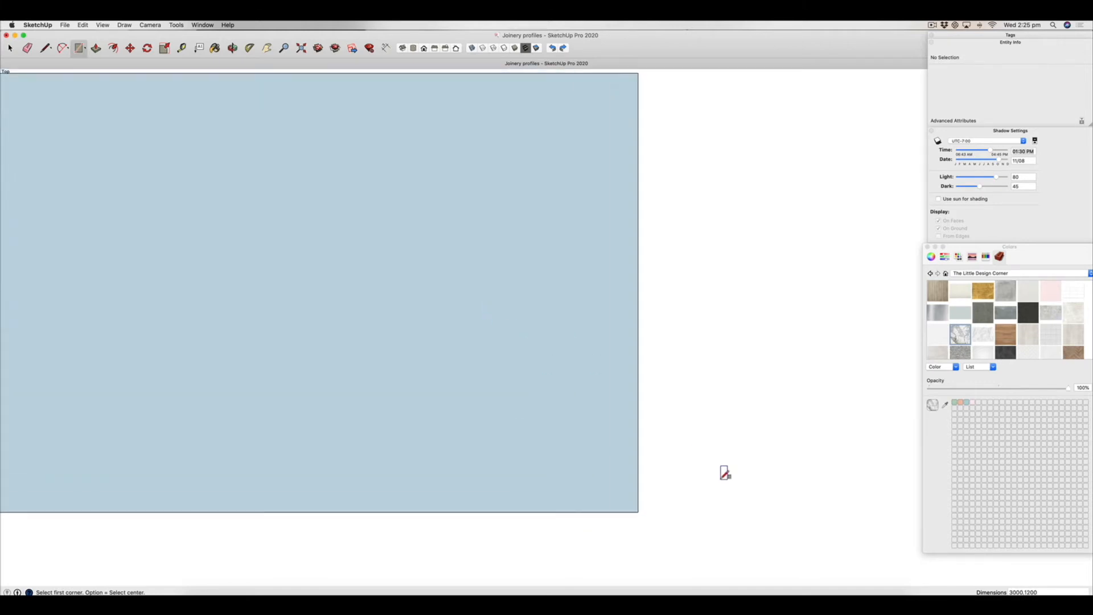
scroll(649, 427, down, 4)
scroll(685, 473, up, 3)
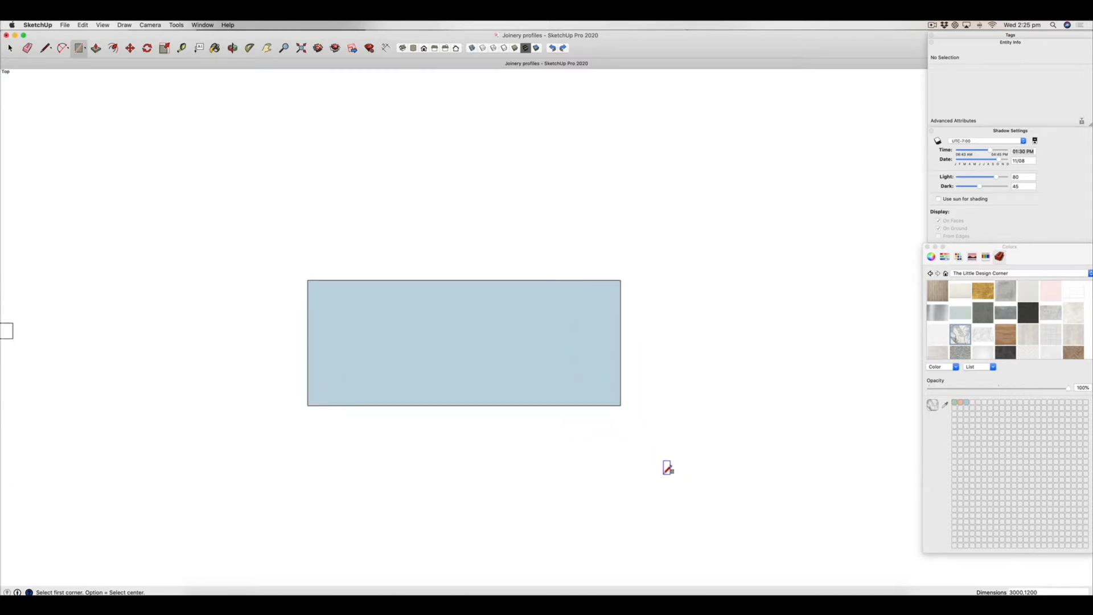
scroll(581, 408, up, 1)
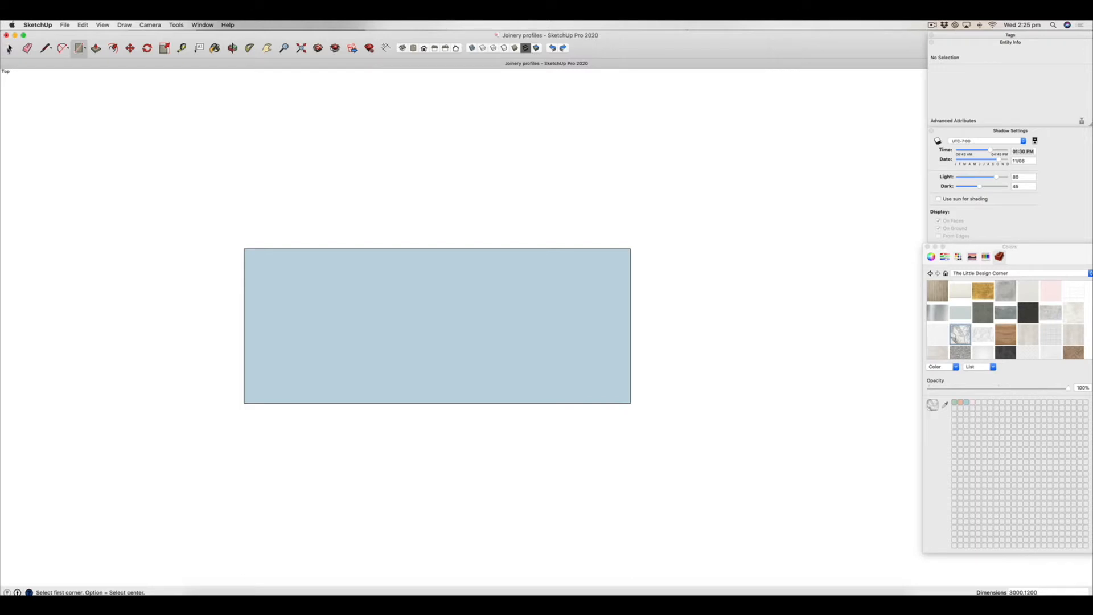
Reverse the rectangle's face so that its front side points up.
click(10, 47)
click(350, 287)
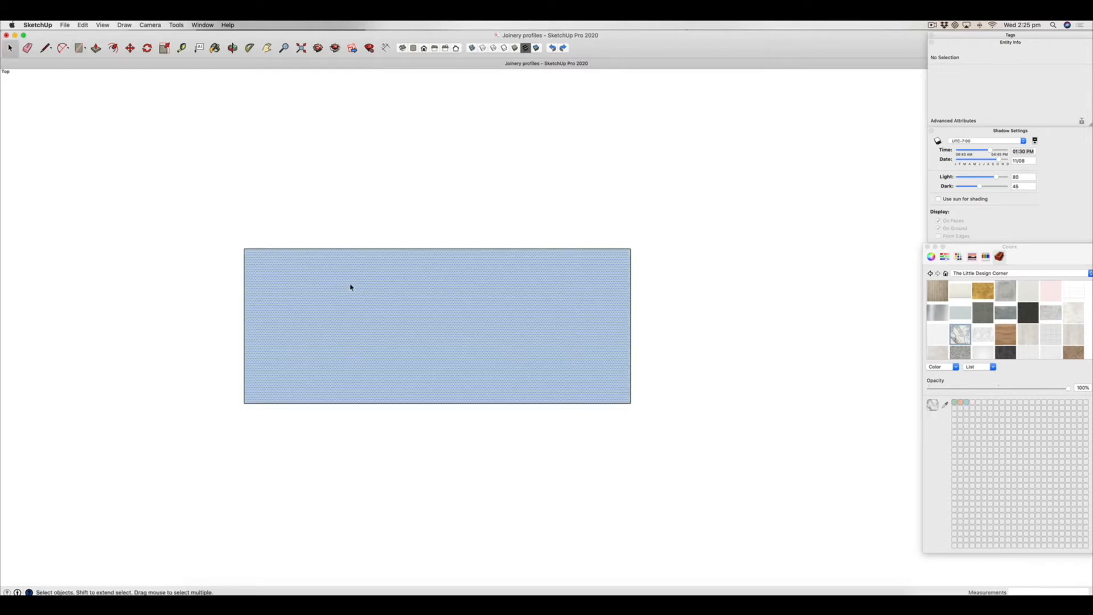
right_click(350, 287)
click(396, 357)
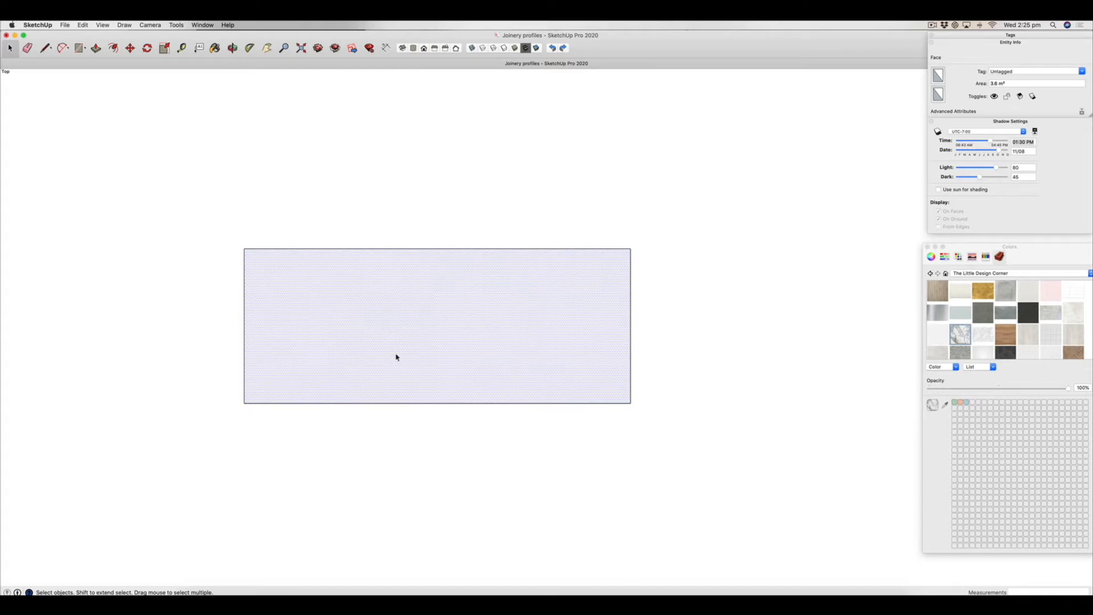
Orbit to an angled view of the rectangle, clear the selection, and paint its face with the grey-veined marble material.
key(o)
drag(292, 100, 424, 241)
click(9, 48)
click(459, 195)
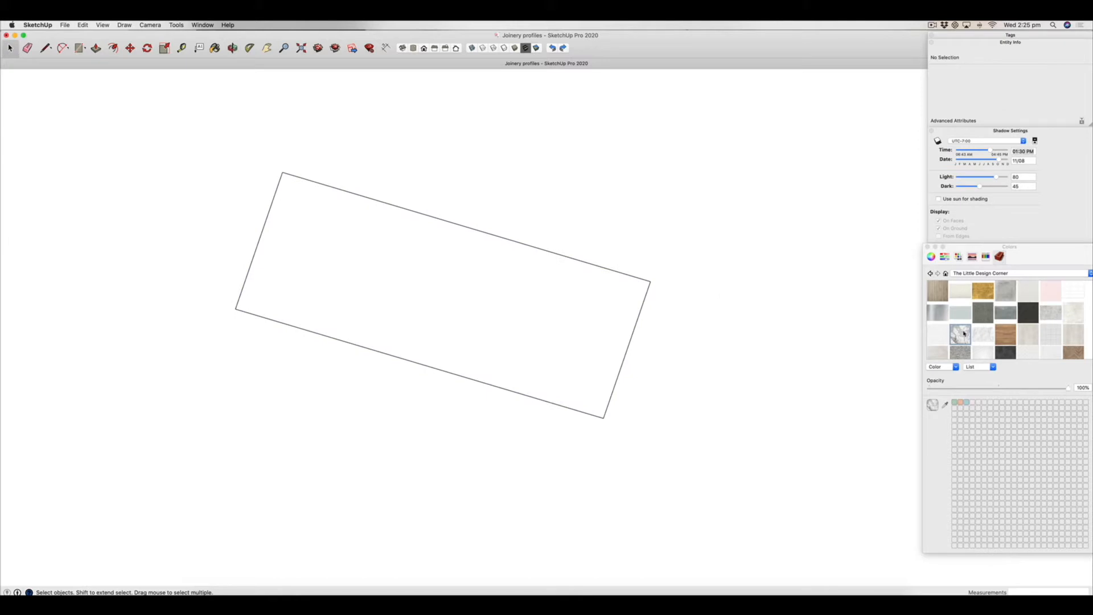
key(b)
click(500, 322)
Reposition the marble texture on the rectangle, enlarging and shifting it until one continuous slab pattern fills the face.
right_click(470, 321)
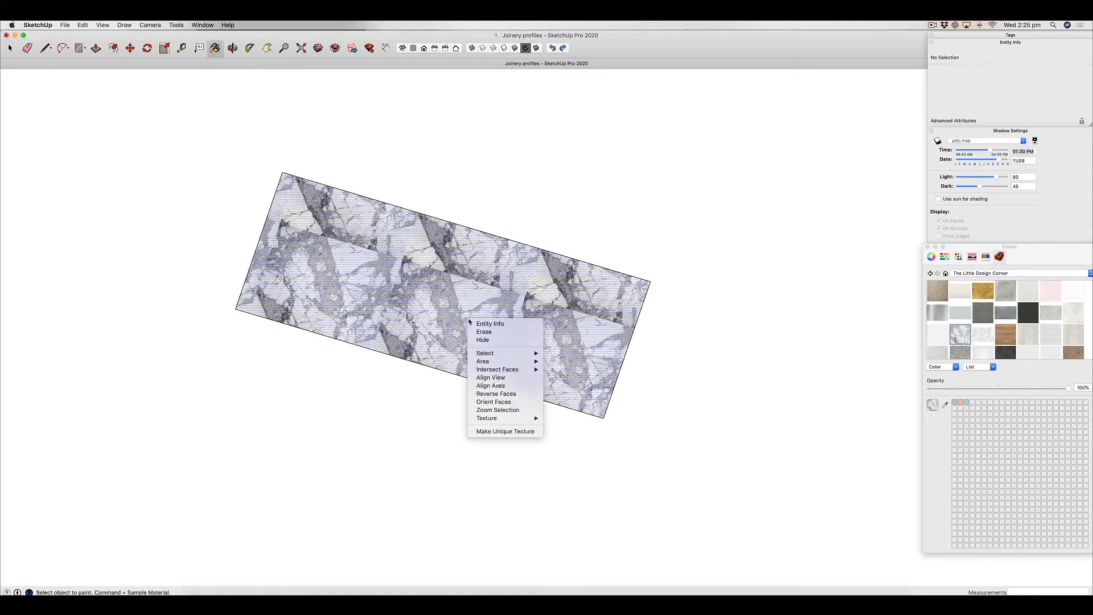
mouse_move(524, 421)
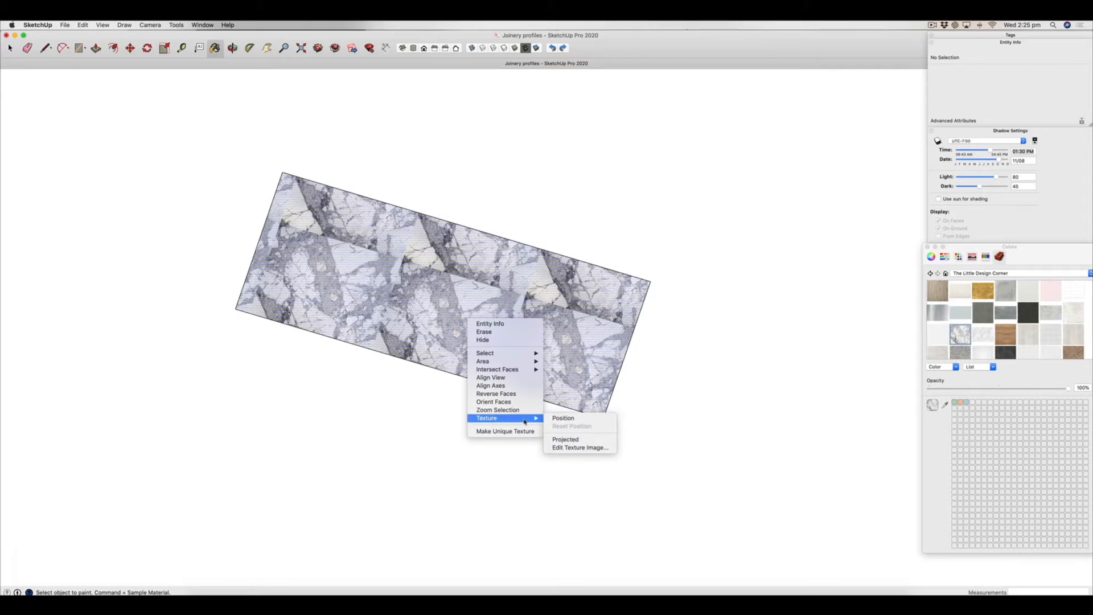
click(576, 418)
drag(492, 404, 655, 452)
drag(440, 307, 398, 271)
drag(514, 393, 622, 429)
drag(510, 323, 505, 334)
click(509, 190)
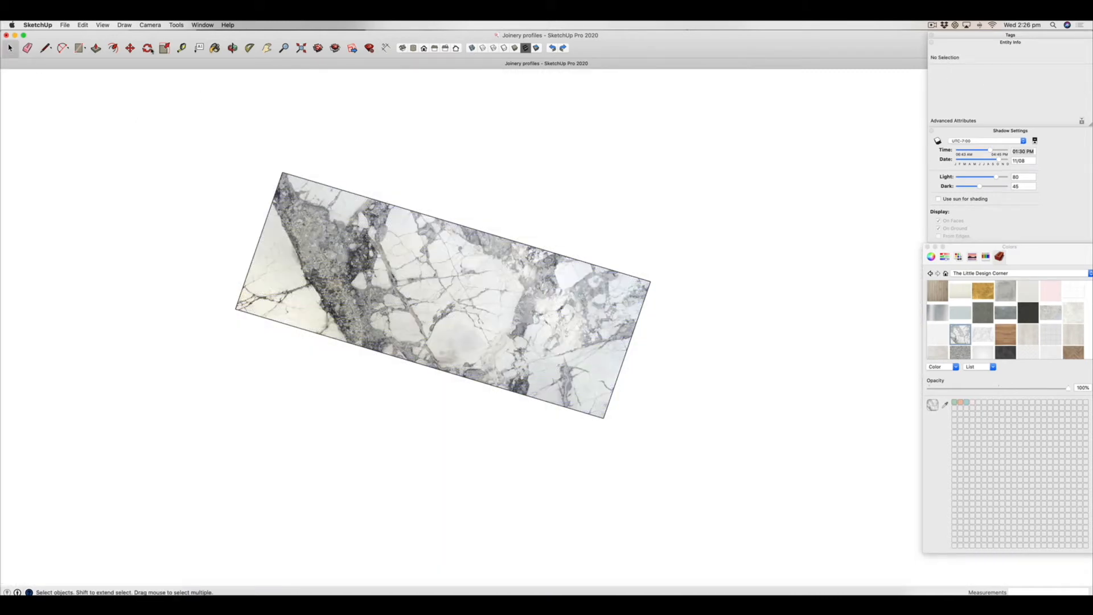
Place a guide line 600 mm inside the rectangle's right short edge, parallel to it.
click(181, 48)
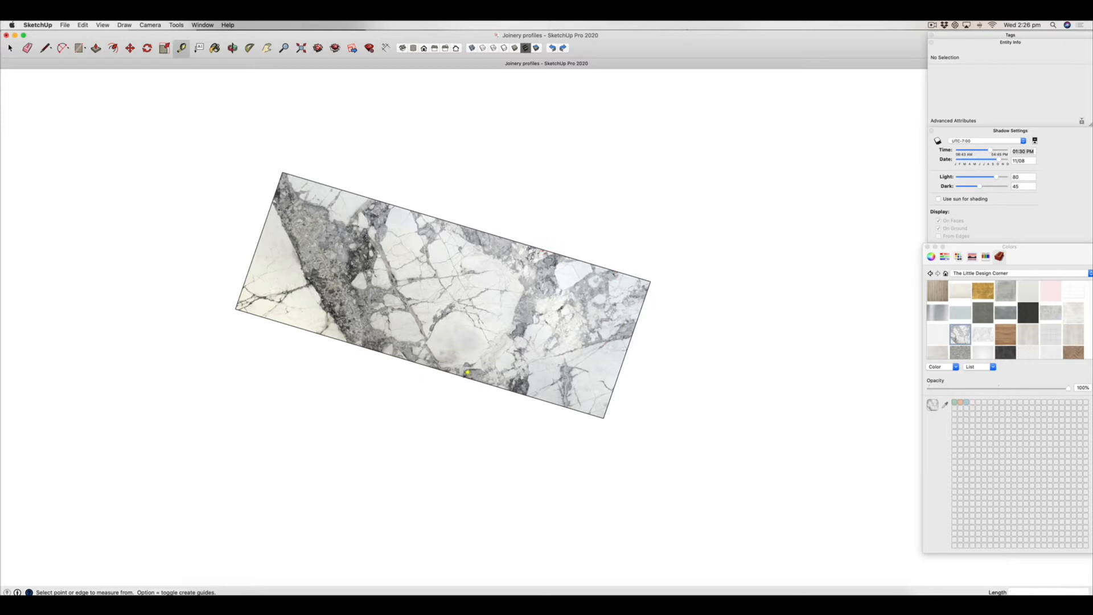
click(632, 334)
text(600)
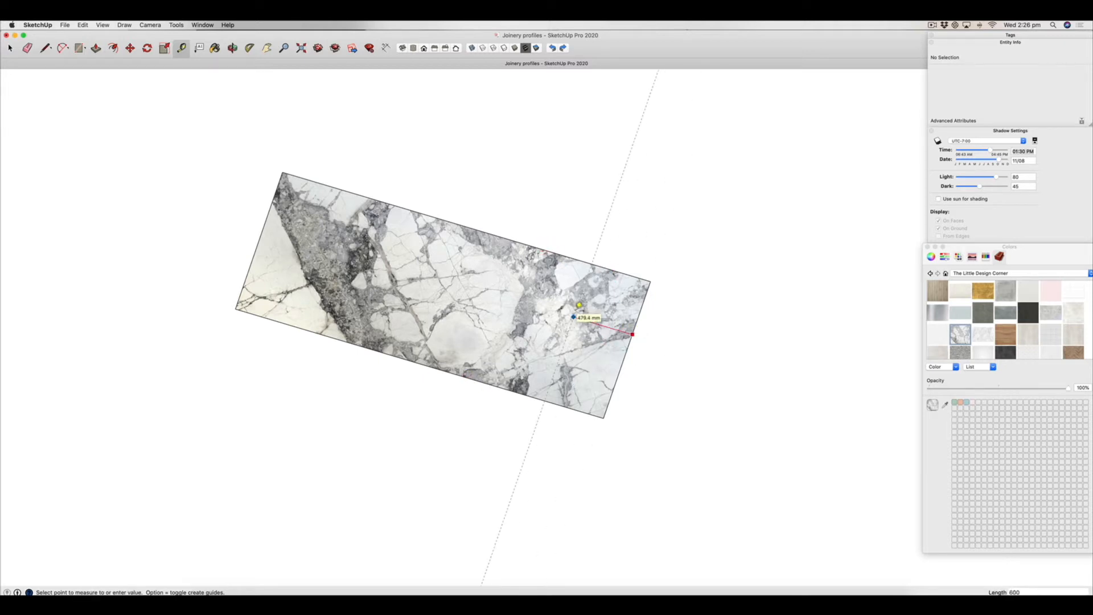
key(Return)
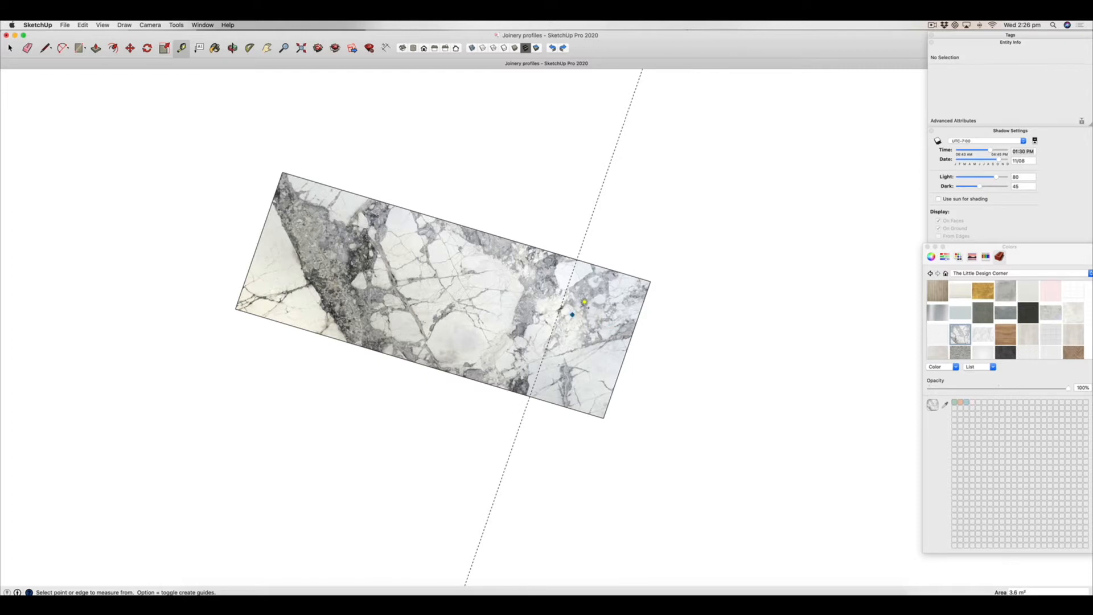
Draw a semicircular arc between the guide's intersections with the two long edges, bulging out to the short edge's midpoint.
click(62, 48)
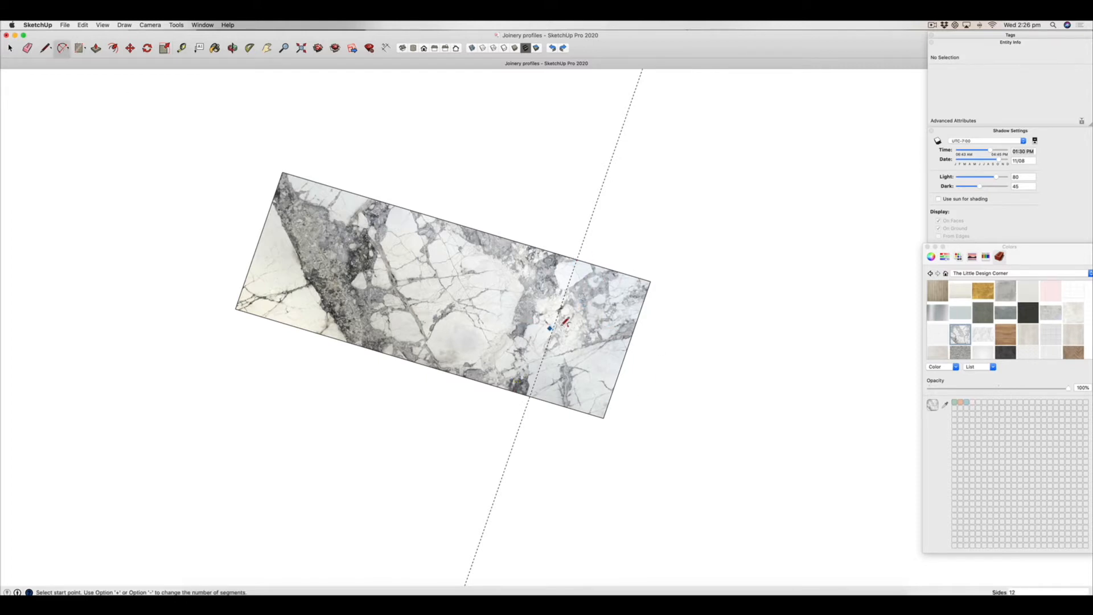
click(577, 259)
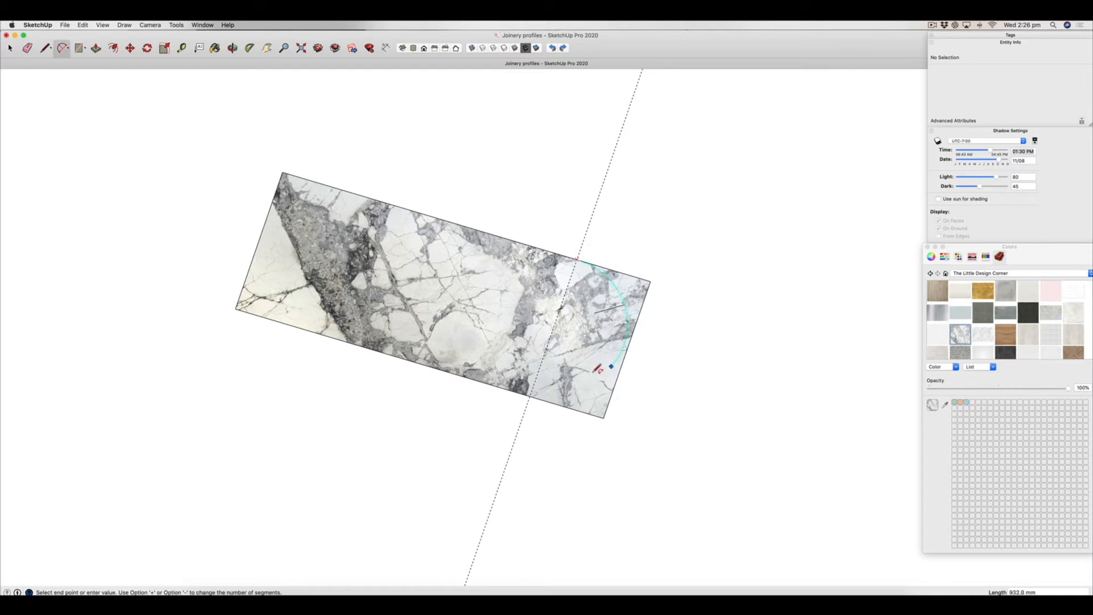
click(529, 396)
click(629, 348)
Erase the leftover straight edges outside the arc so the marble benchtop ends in a half circle.
click(27, 48)
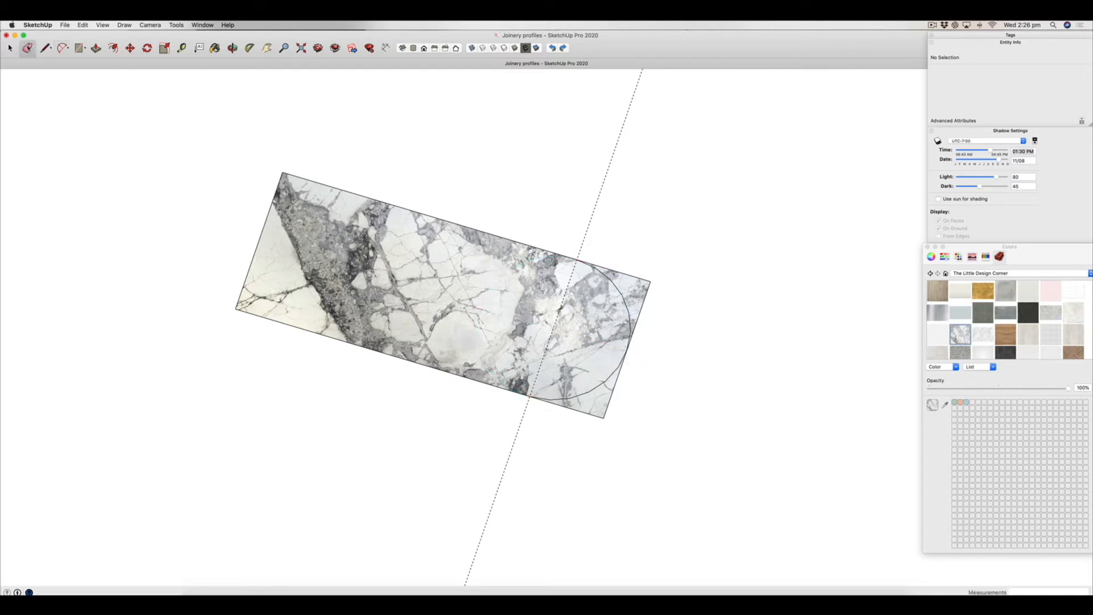
click(612, 399)
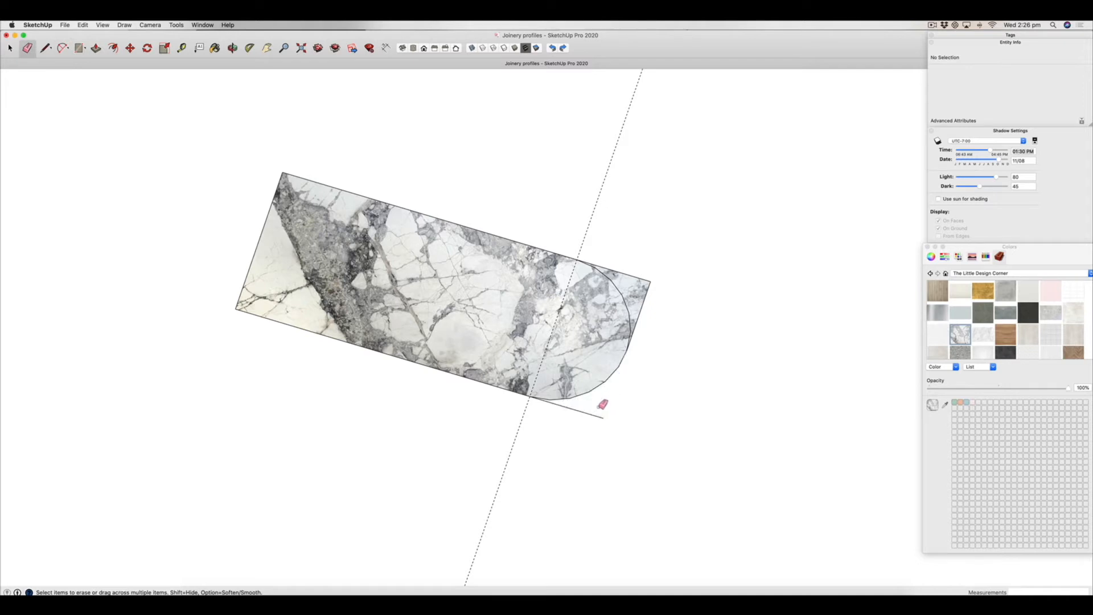
click(586, 409)
click(642, 277)
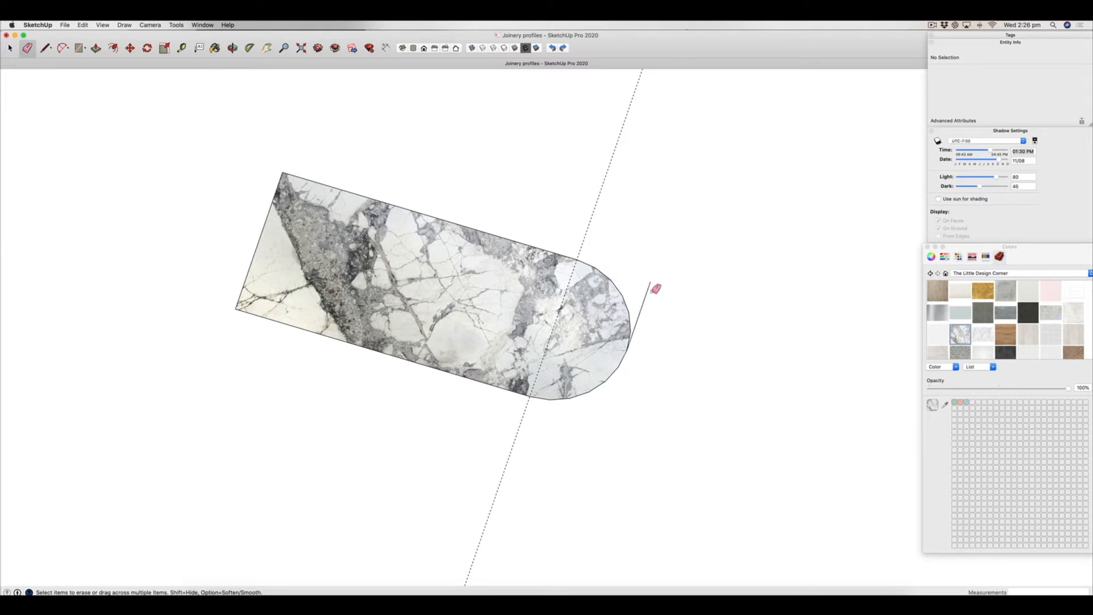
click(651, 286)
Select the arc at the benchtop's rounded end and examine its segments up close.
click(10, 48)
click(409, 314)
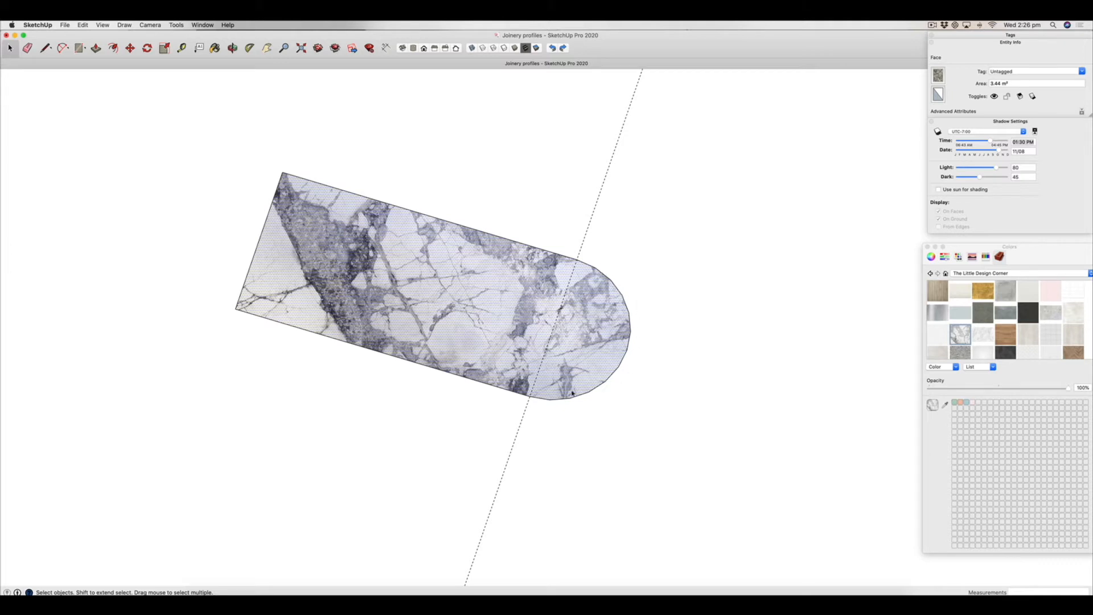
click(589, 394)
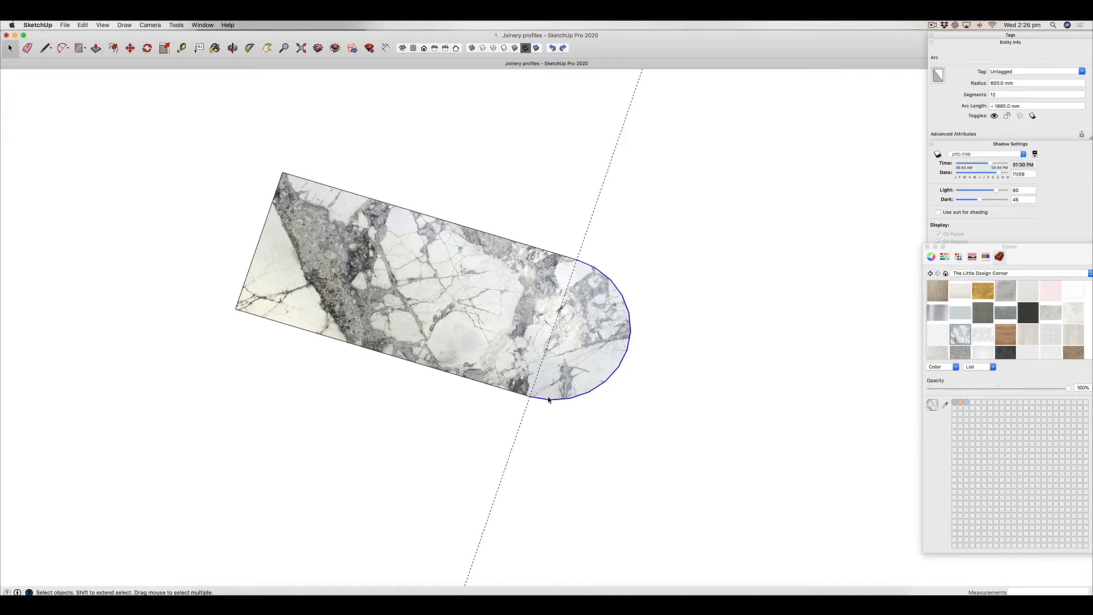
scroll(615, 383, up, 1)
scroll(614, 382, up, 5)
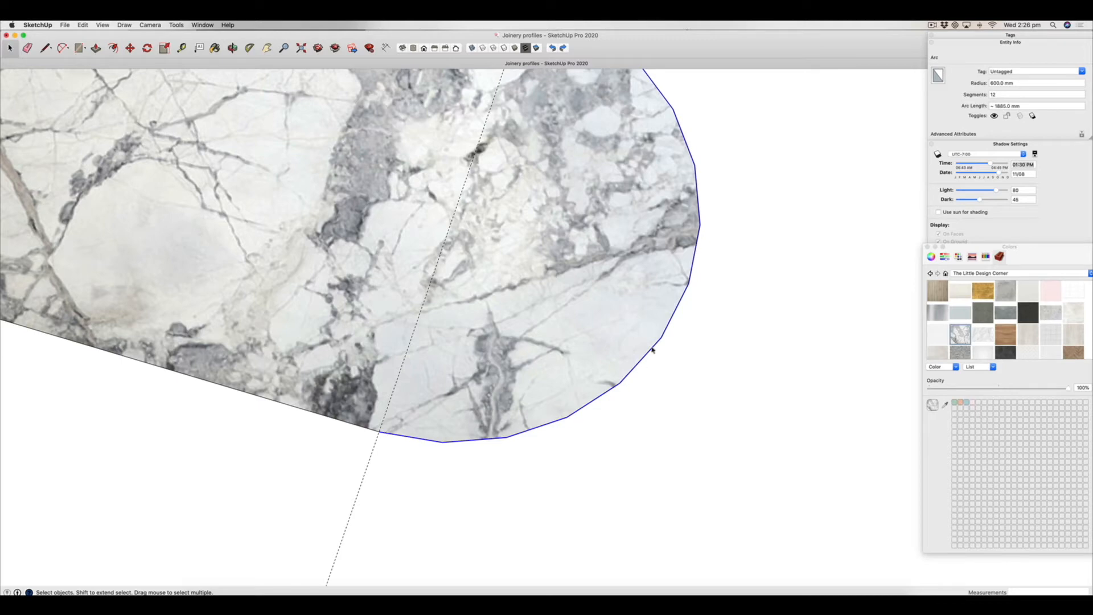
scroll(561, 409, down, 3)
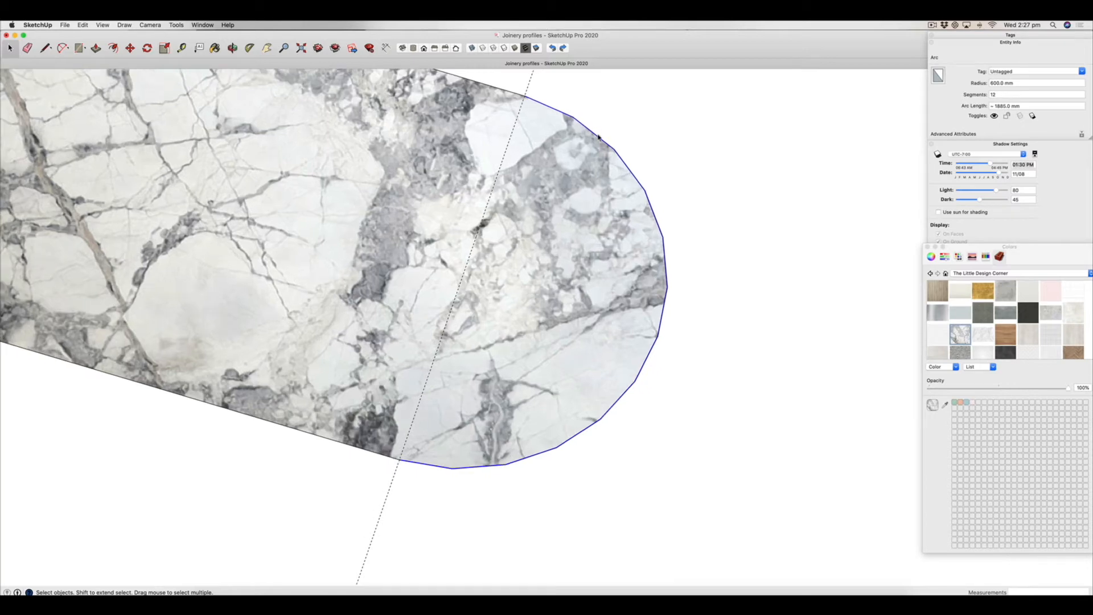
Try extruding the benchtop face upward by about 474 mm to inspect the rounded end's facets, and undo the extrusion.
scroll(597, 136, up, 4)
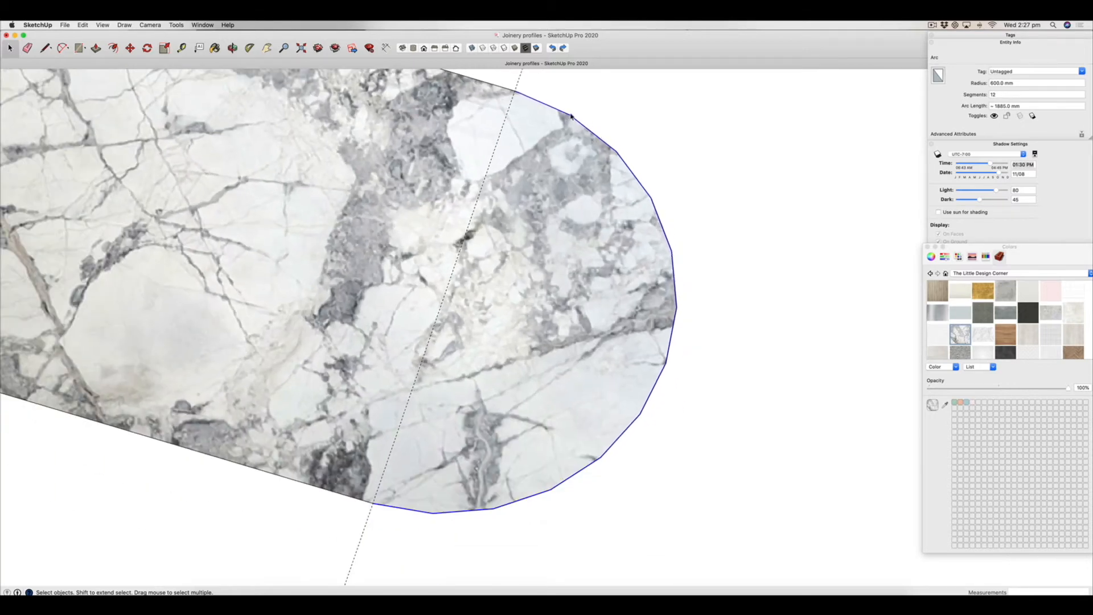
middle_drag(465, 236, 558, 282)
key(p)
click(198, 129)
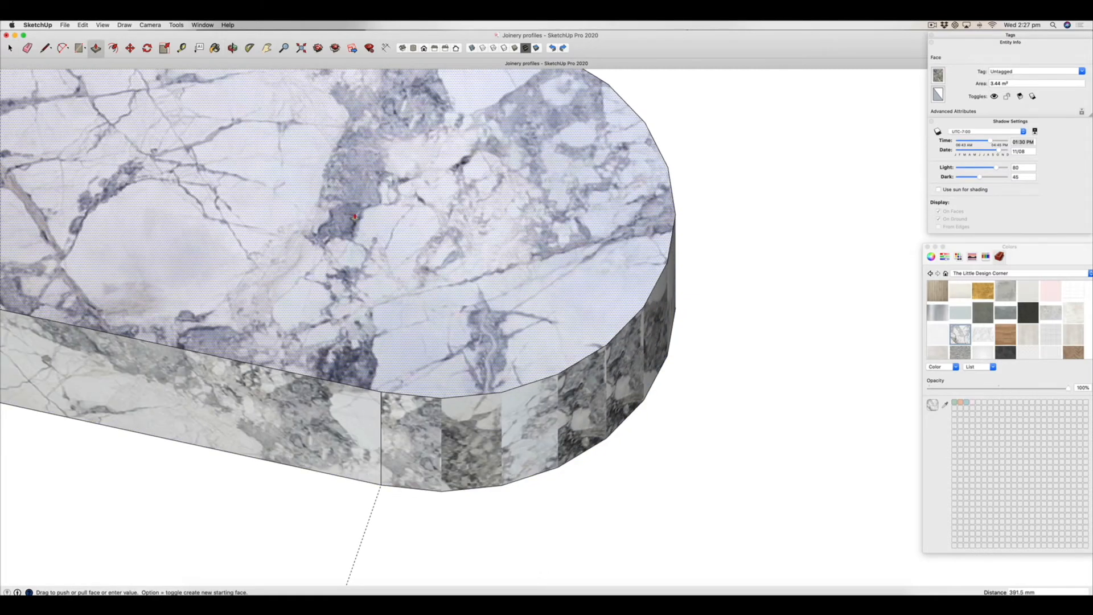
click(250, 85)
scroll(678, 387, down, 4)
middle_drag(677, 387, 587, 335)
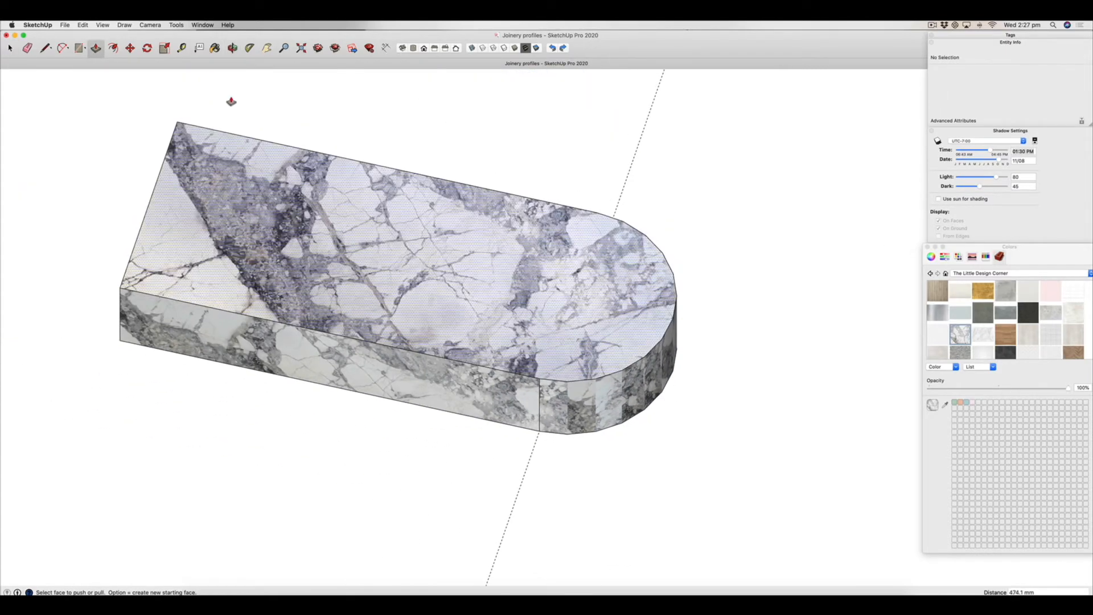
key(o)
drag(588, 335, 603, 438)
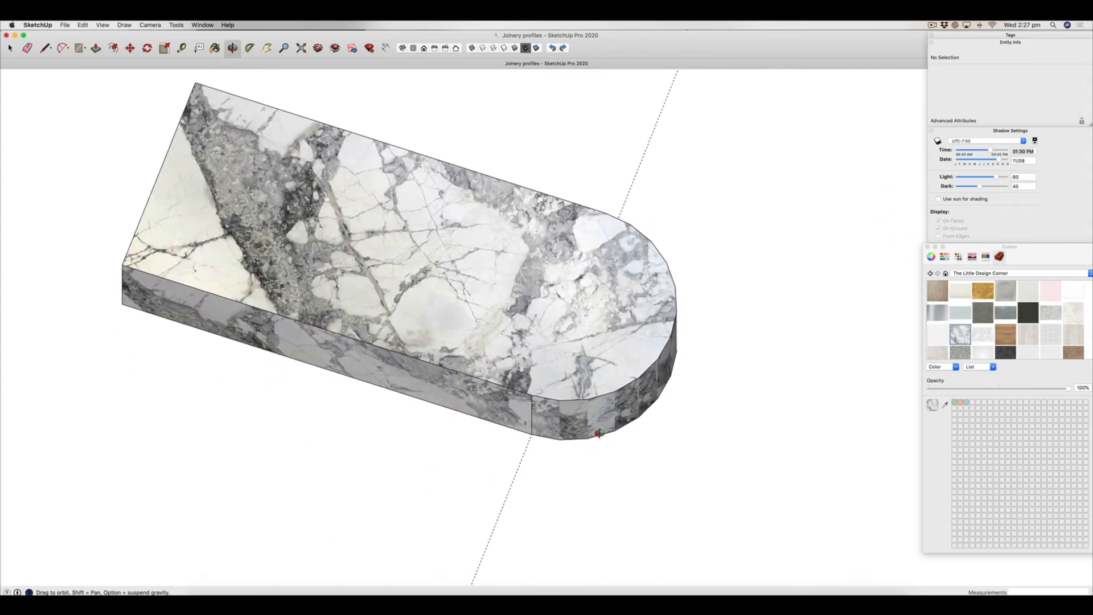
click(552, 48)
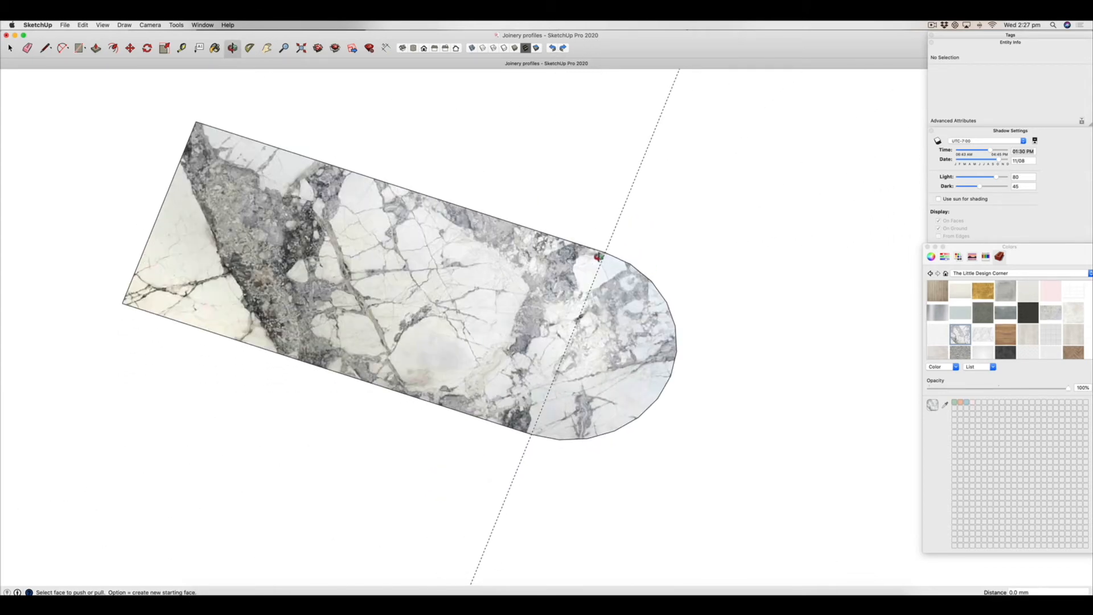
Set the arc at the benchtop's rounded end to 40 segments and raise the count to 200.
key(space)
click(631, 423)
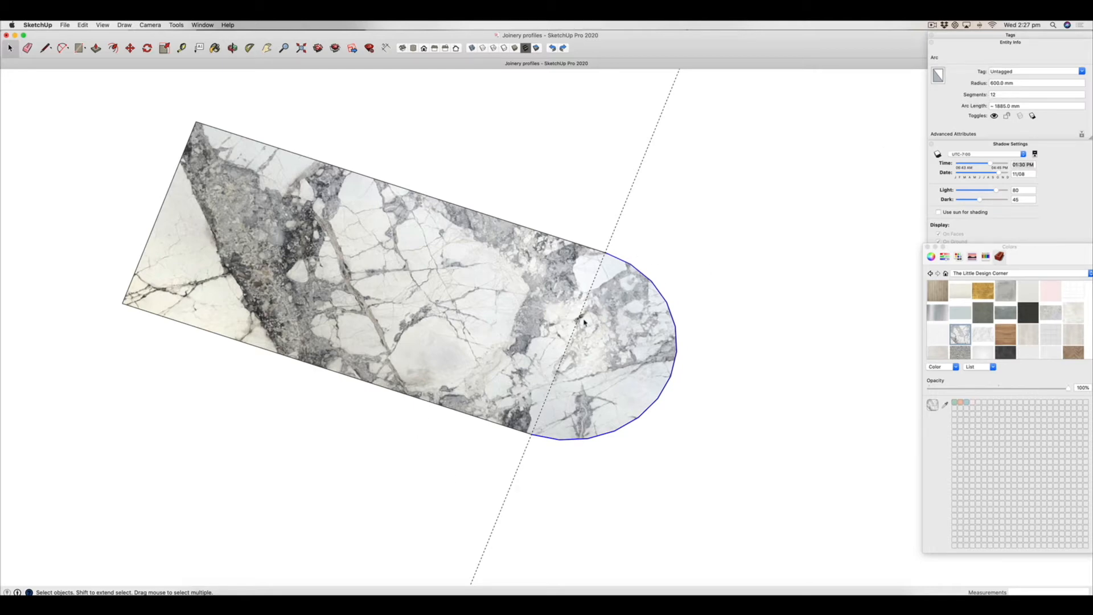
click(1002, 95)
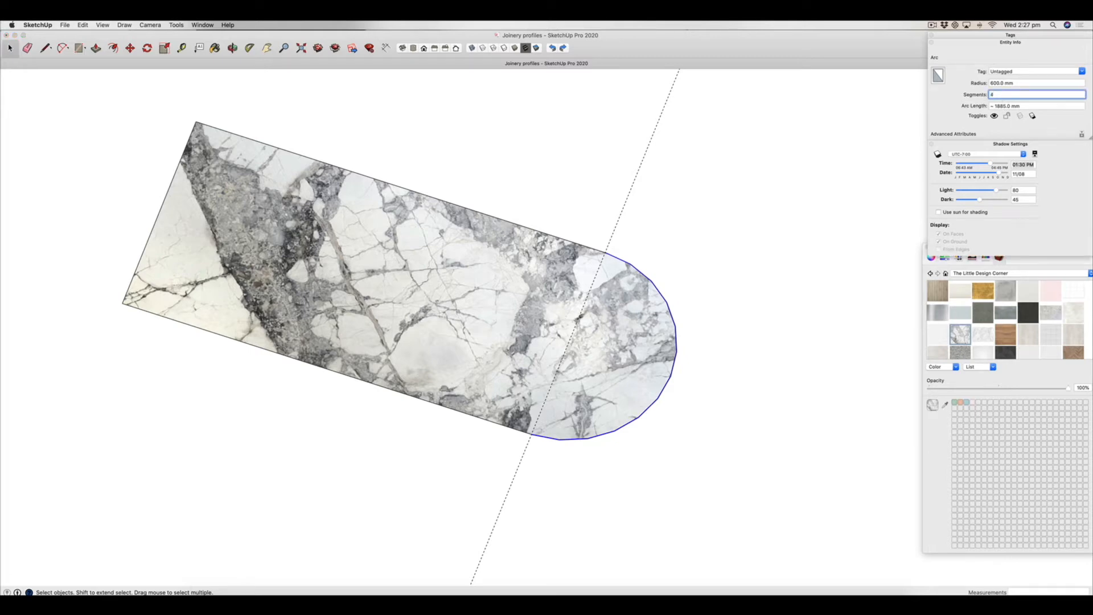
key(Return)
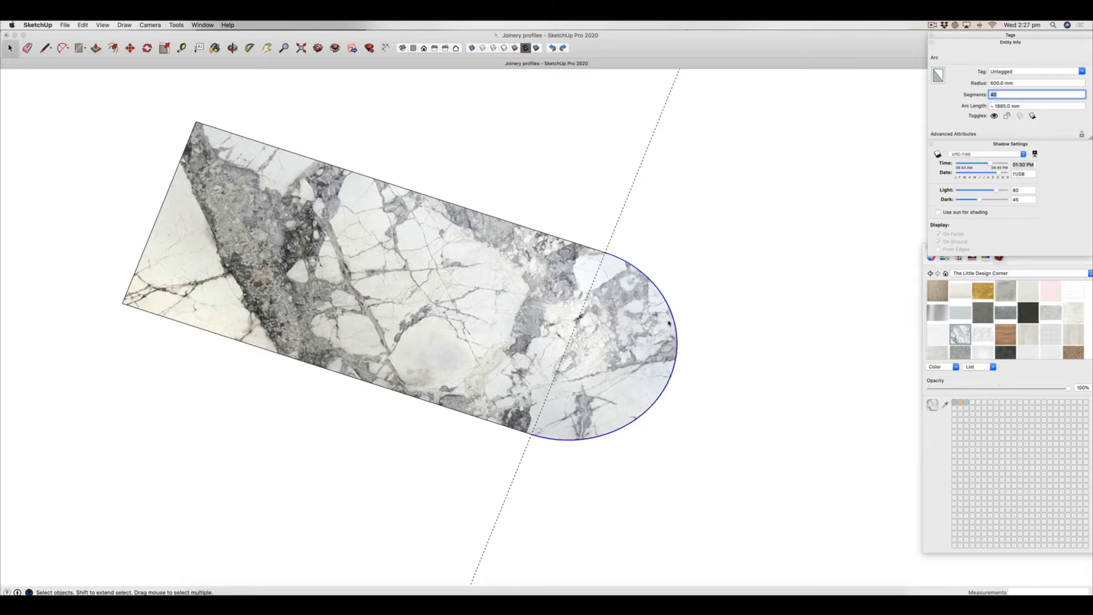
text(200)
key(Return)
scroll(491, 400, down, 2)
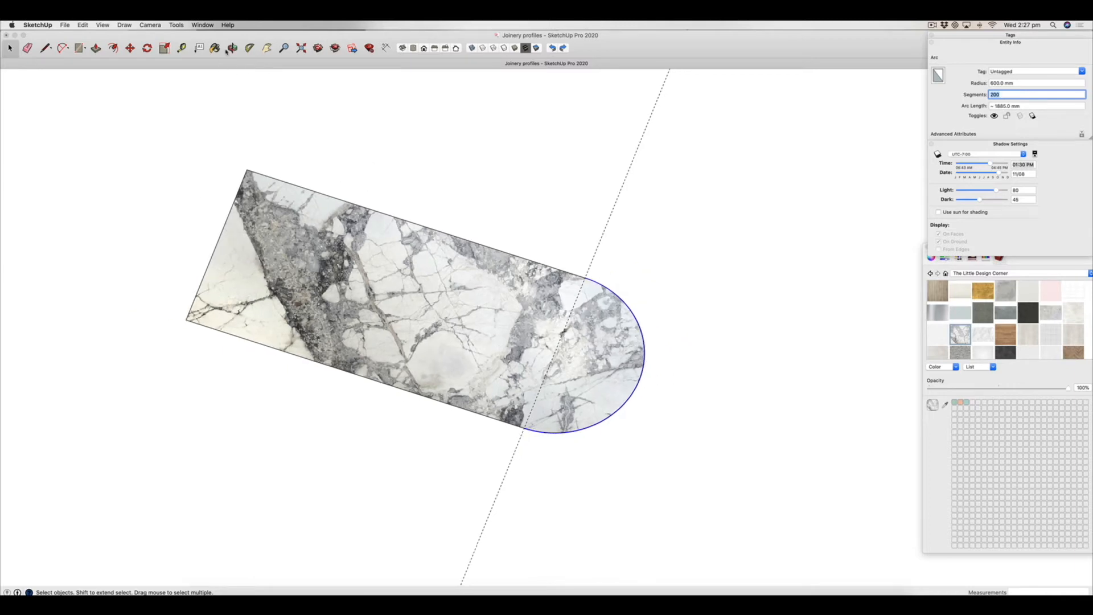
middle_drag(417, 256, 382, 251)
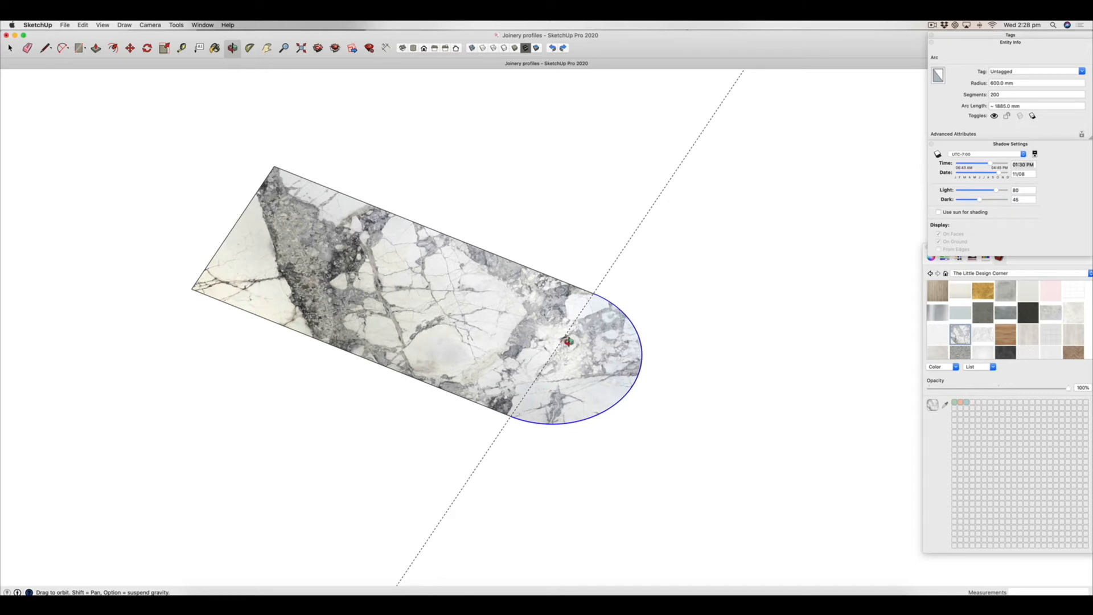
middle_drag(467, 328, 478, 350)
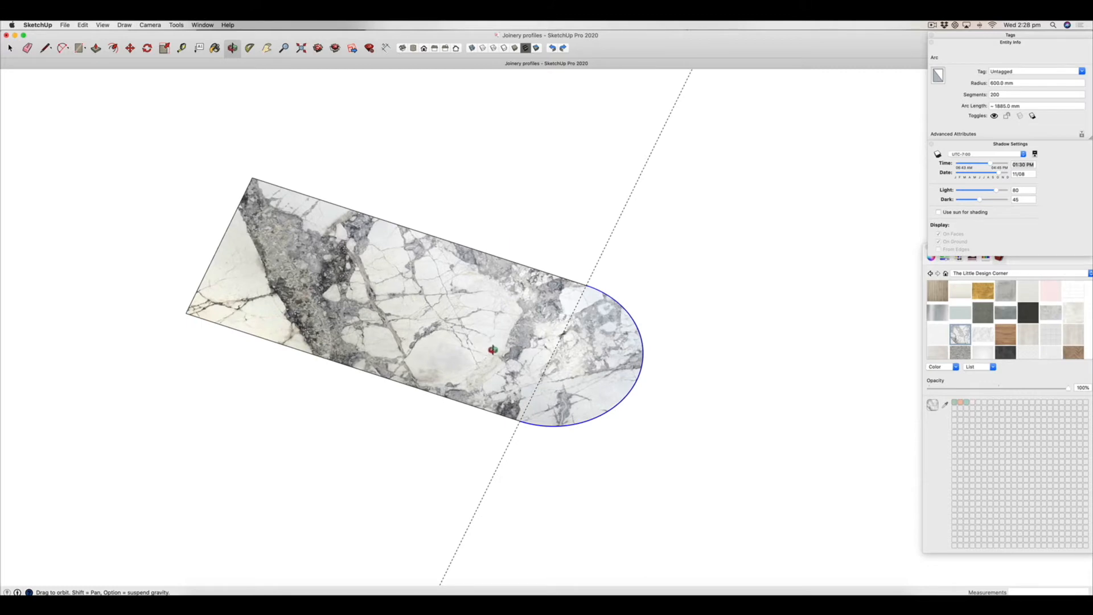
scroll(578, 329, up, 2)
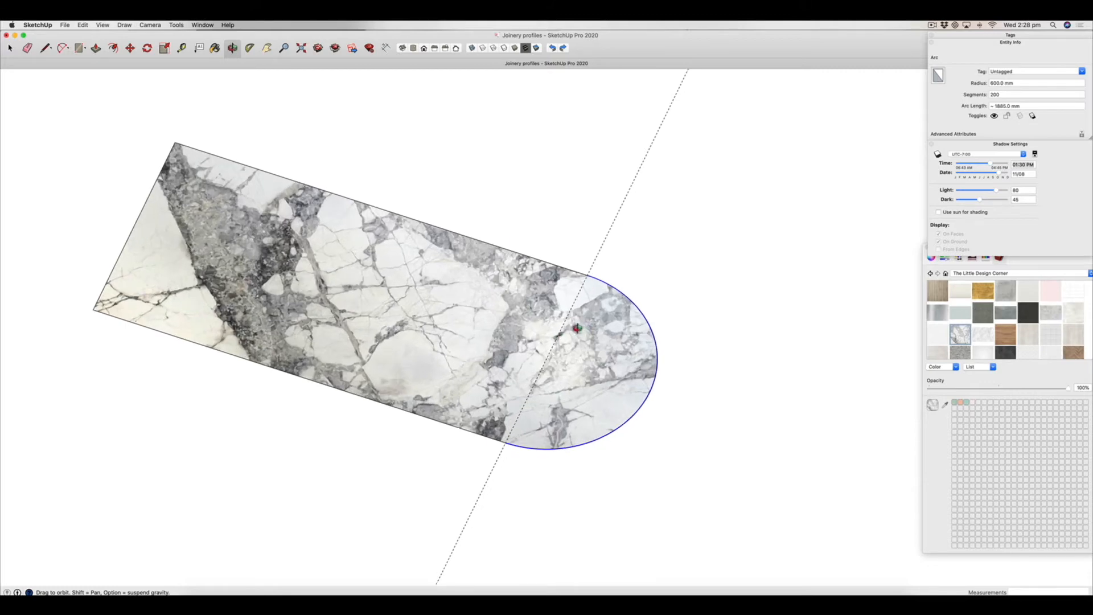
scroll(577, 329, down, 3)
scroll(576, 329, up, 4)
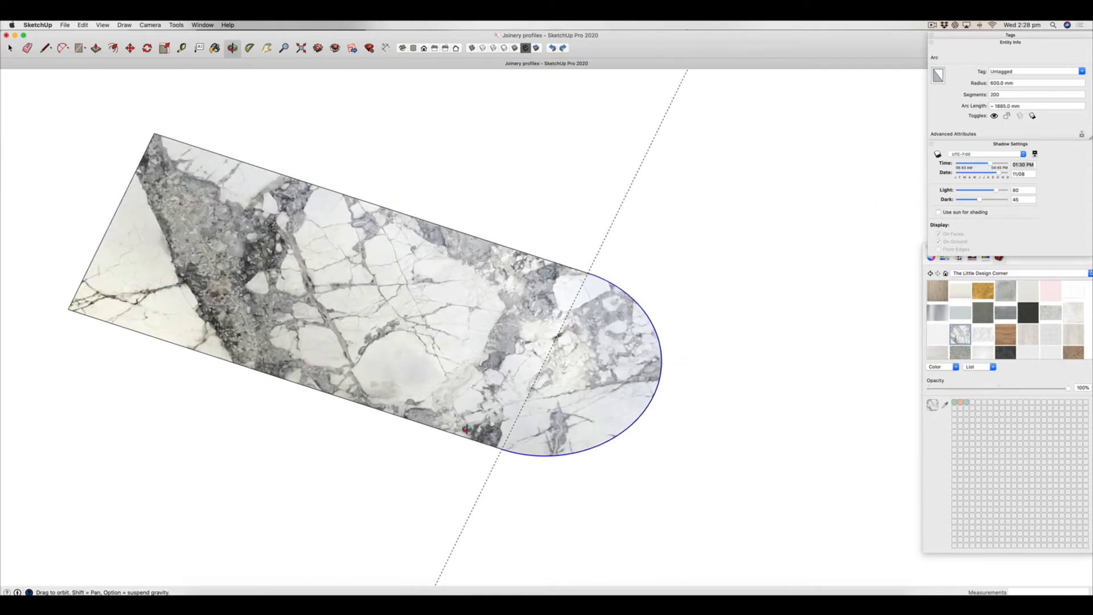
scroll(442, 456, down, 3)
scroll(442, 456, up, 3)
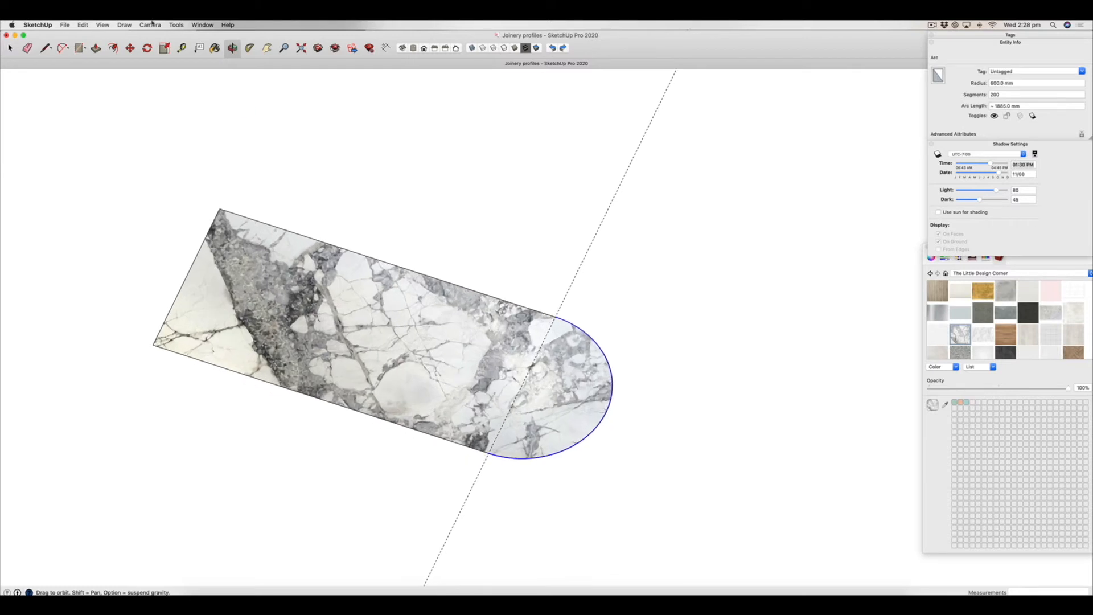
Delete the construction guide line crossing the benchtop.
drag(322, 356, 333, 291)
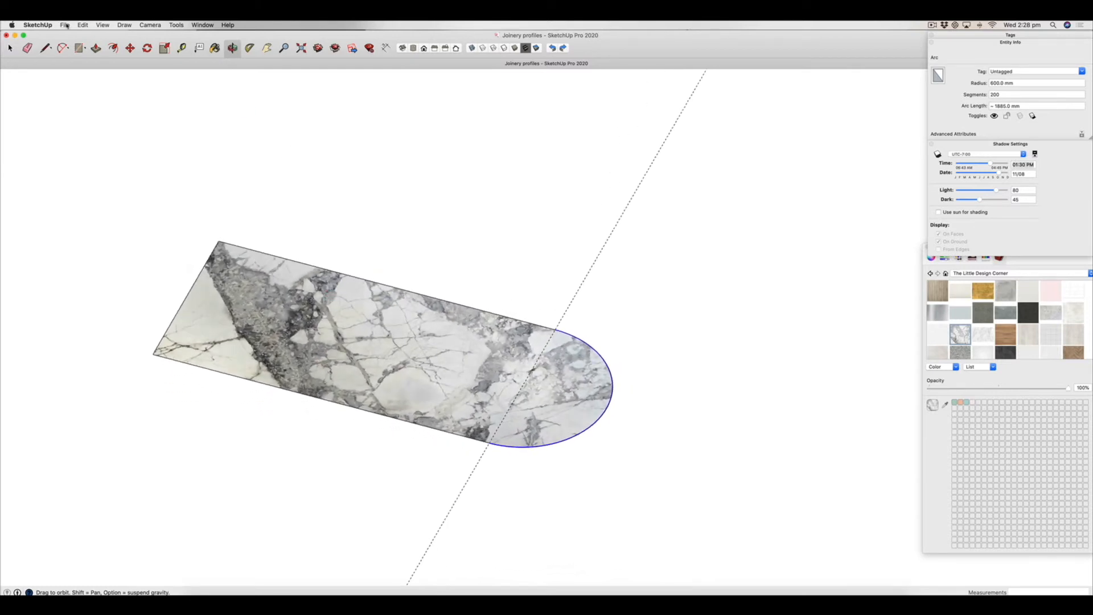
click(83, 24)
click(99, 98)
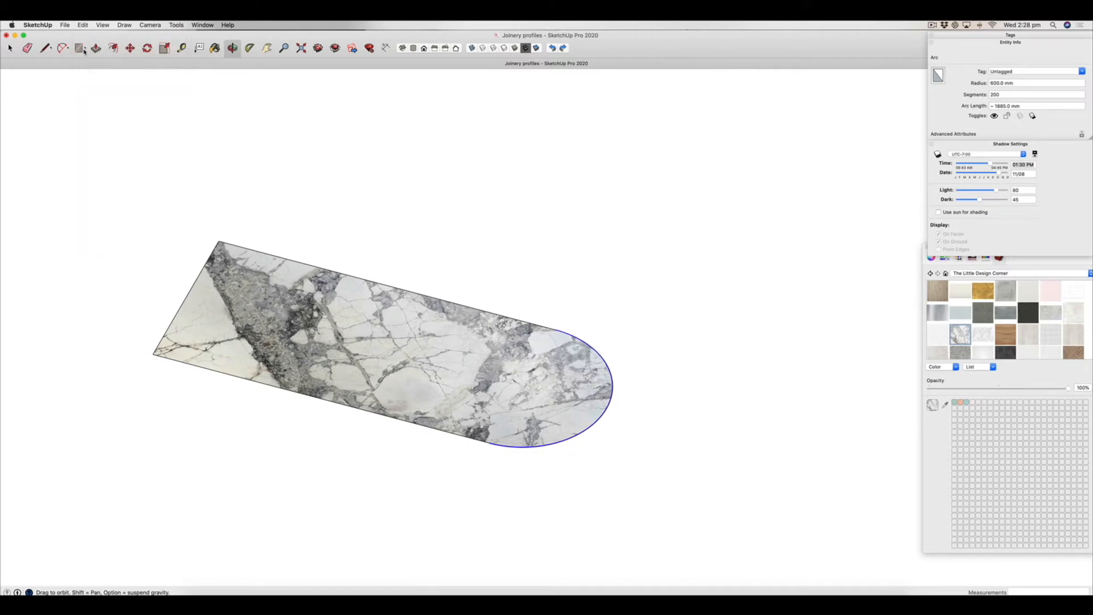
Extrude the benchtop face upward 930 mm to form the solid island bench.
key(p)
click(414, 386)
click(398, 333)
text(930)
key(Return)
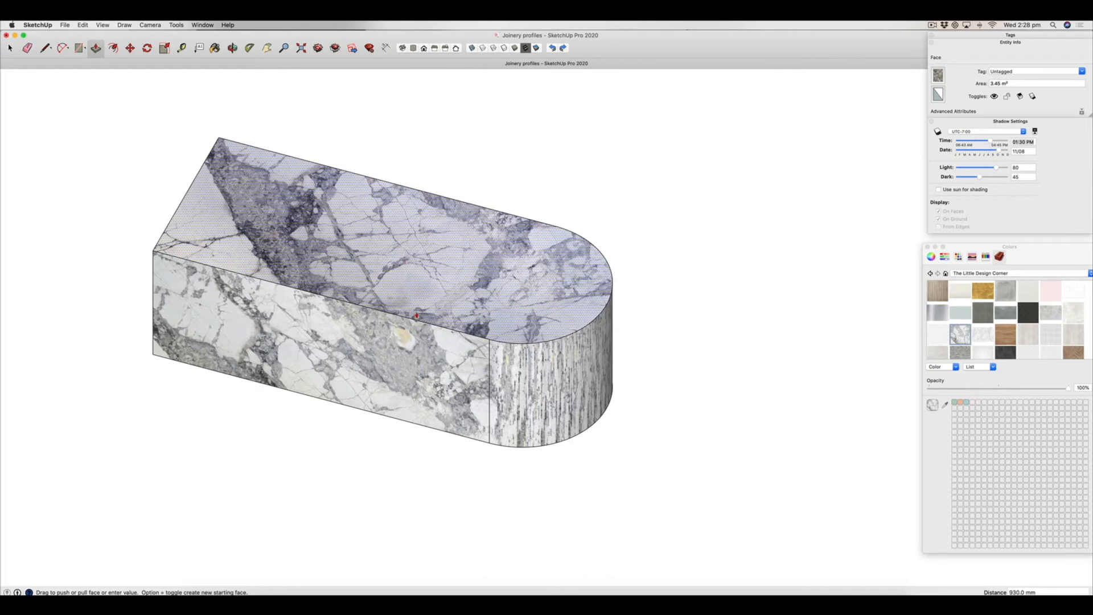
Sample the marble from the bench's long side and paint the curved end surface with it so the striped texture is replaced.
scroll(553, 392, up, 5)
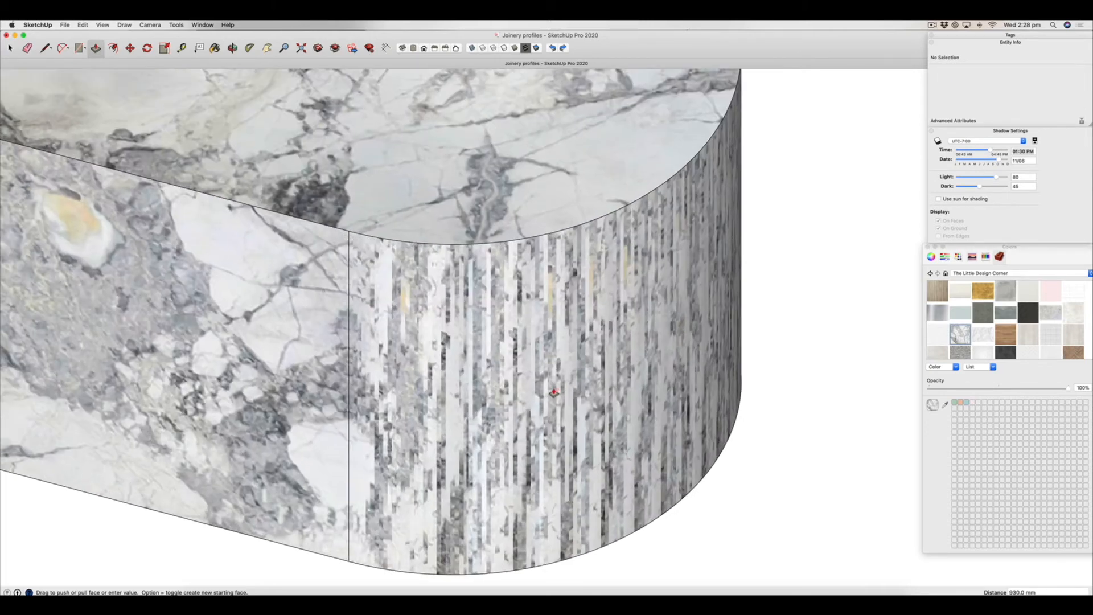
scroll(554, 392, up, 1)
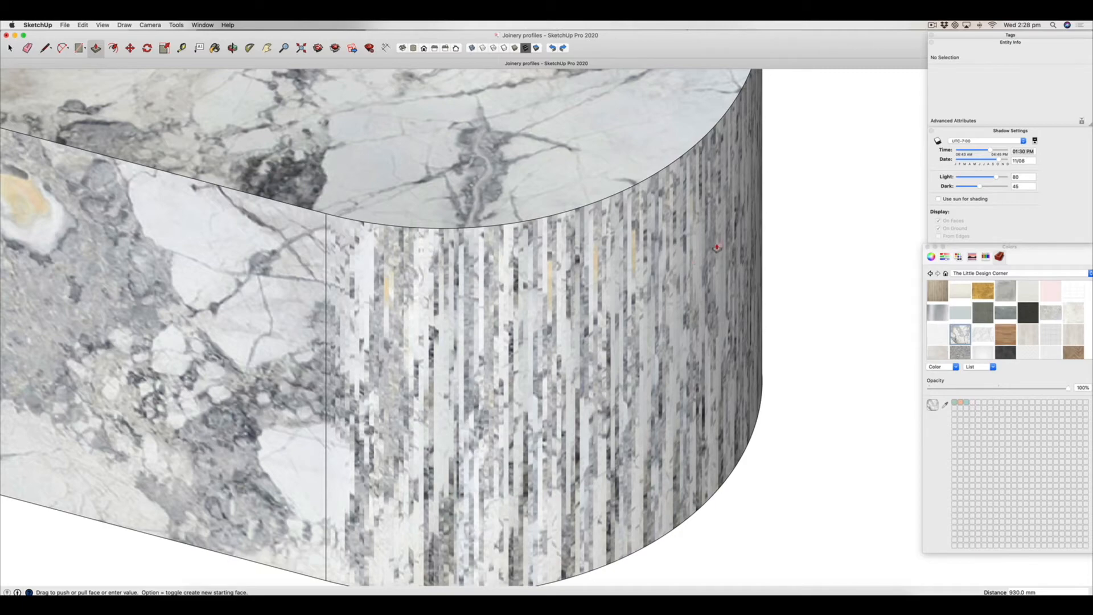
scroll(562, 371, down, 3)
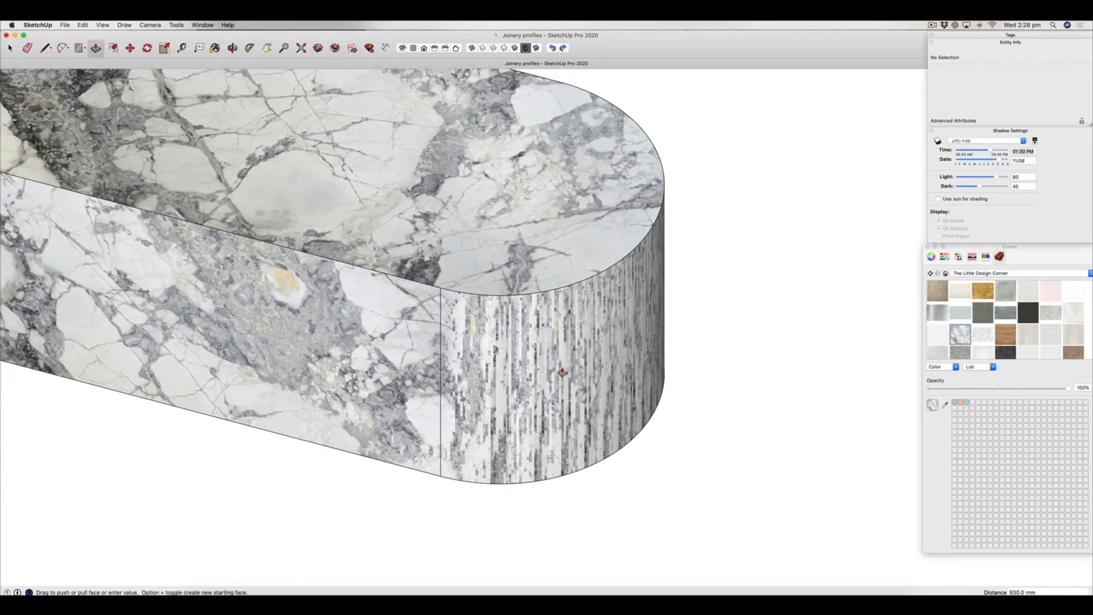
scroll(602, 375, up, 1)
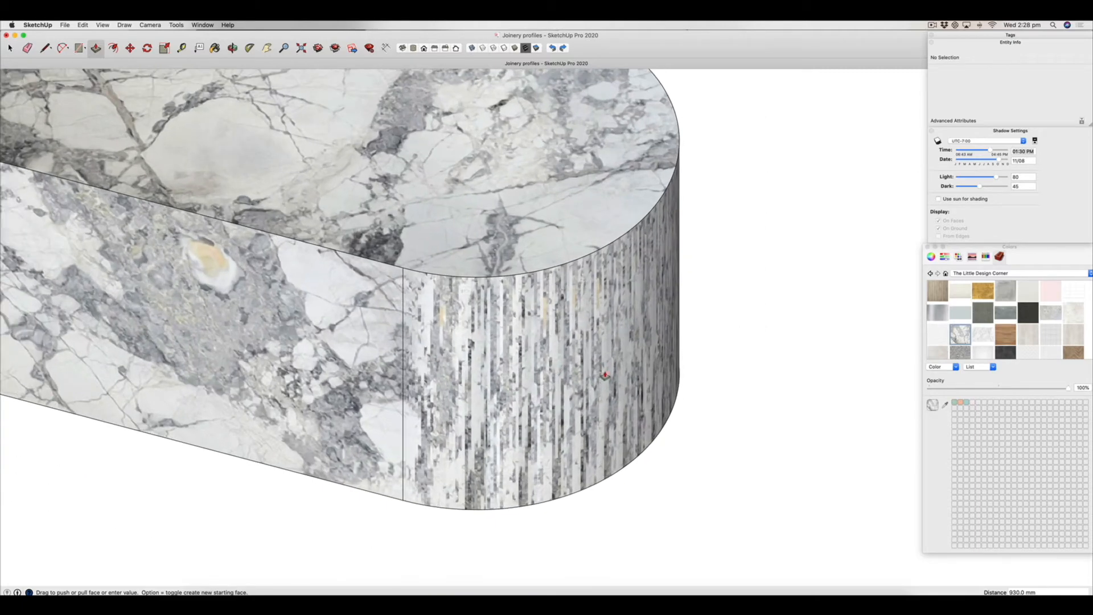
scroll(583, 426, down, 1)
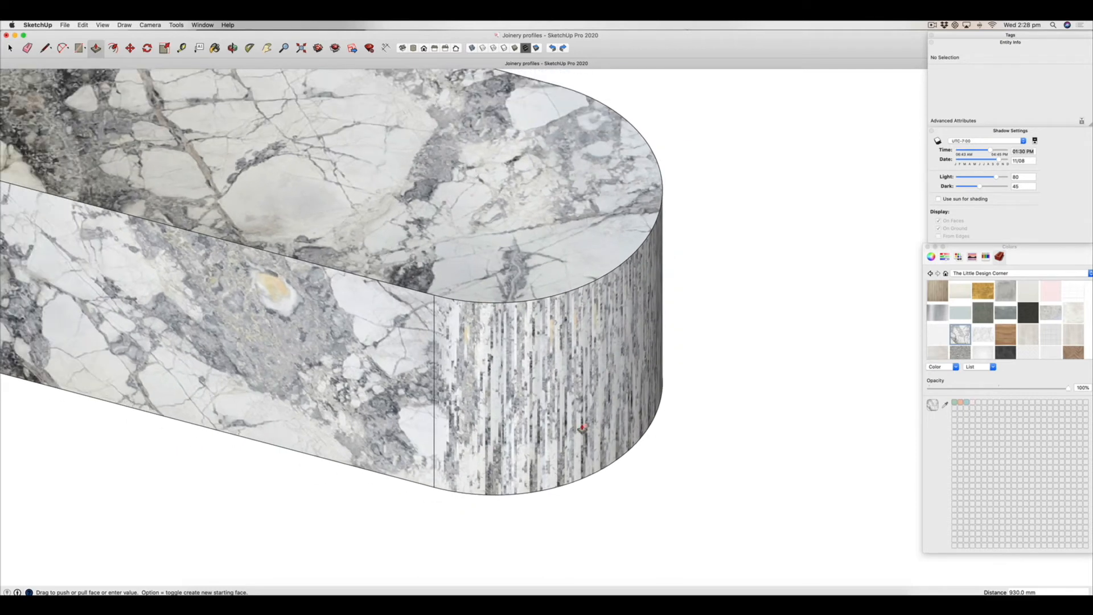
scroll(581, 427, down, 3)
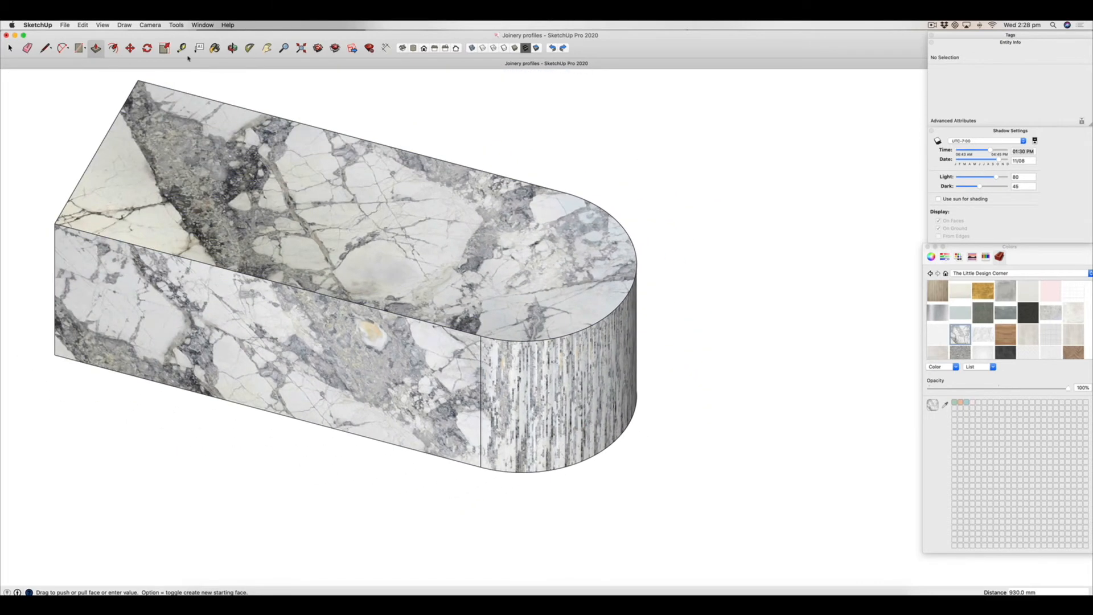
click(215, 48)
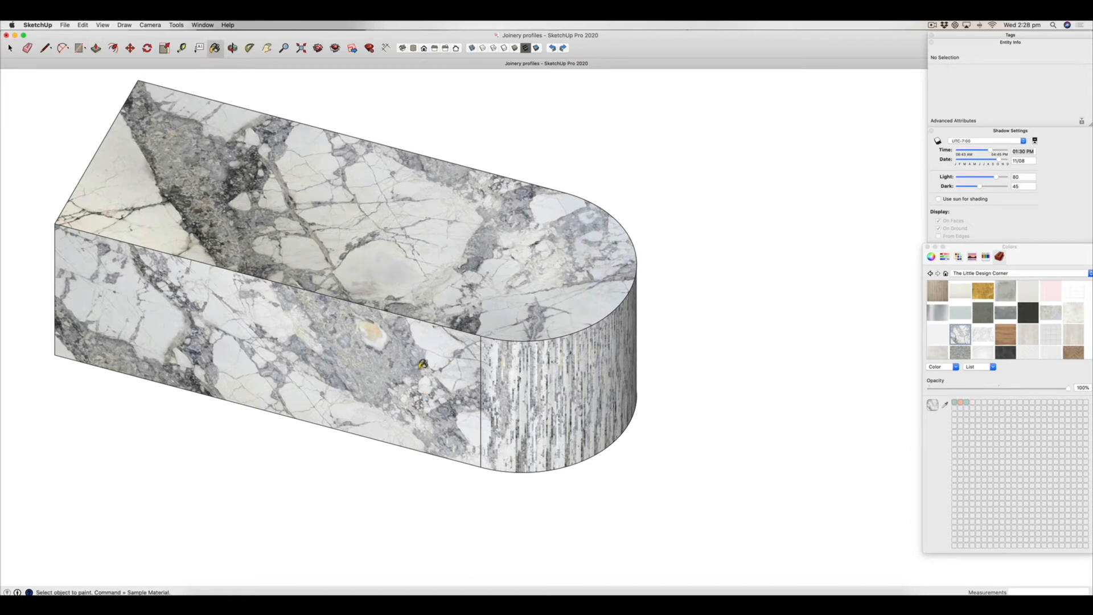
key(super)
super+click(412, 366)
click(571, 371)
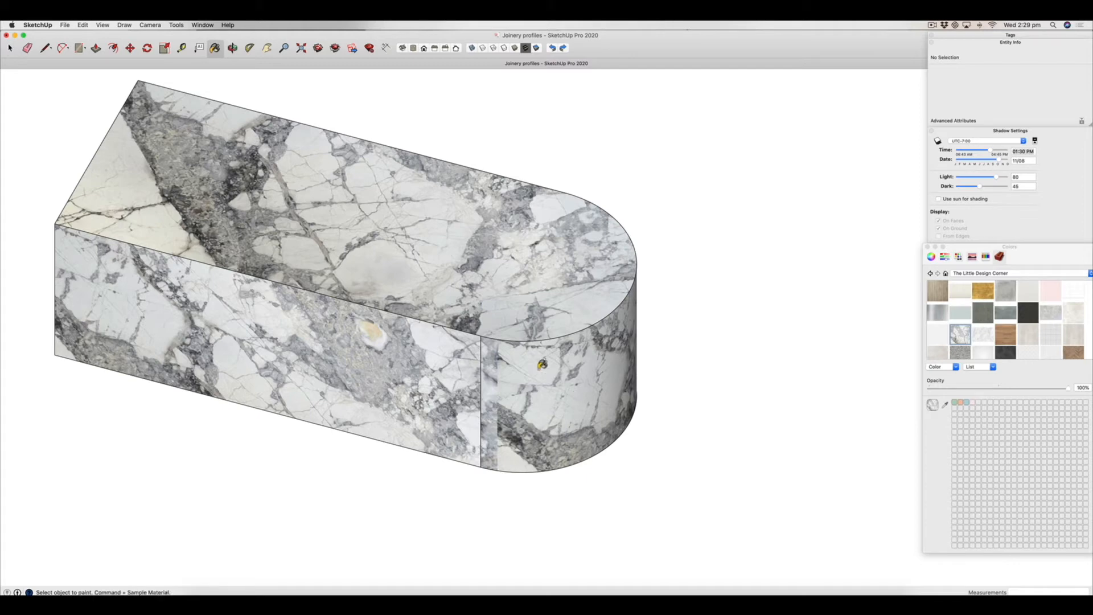
Select the curved end surface, check which operations are available for it, and clear the selection.
key(space)
click(509, 393)
click(750, 386)
double_click(540, 384)
right_click(542, 384)
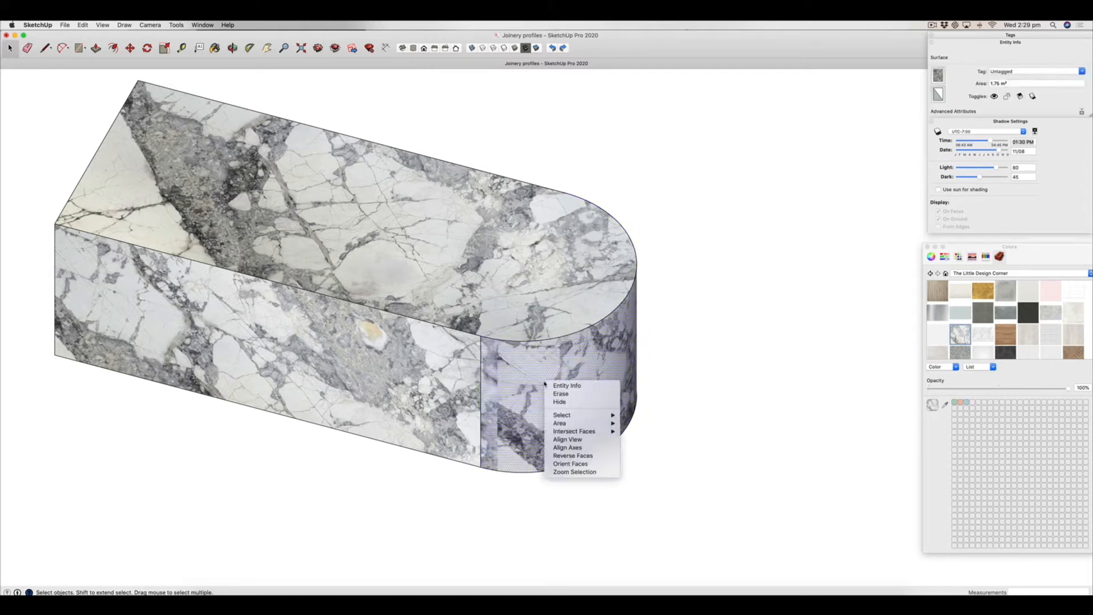
mouse_move(580, 433)
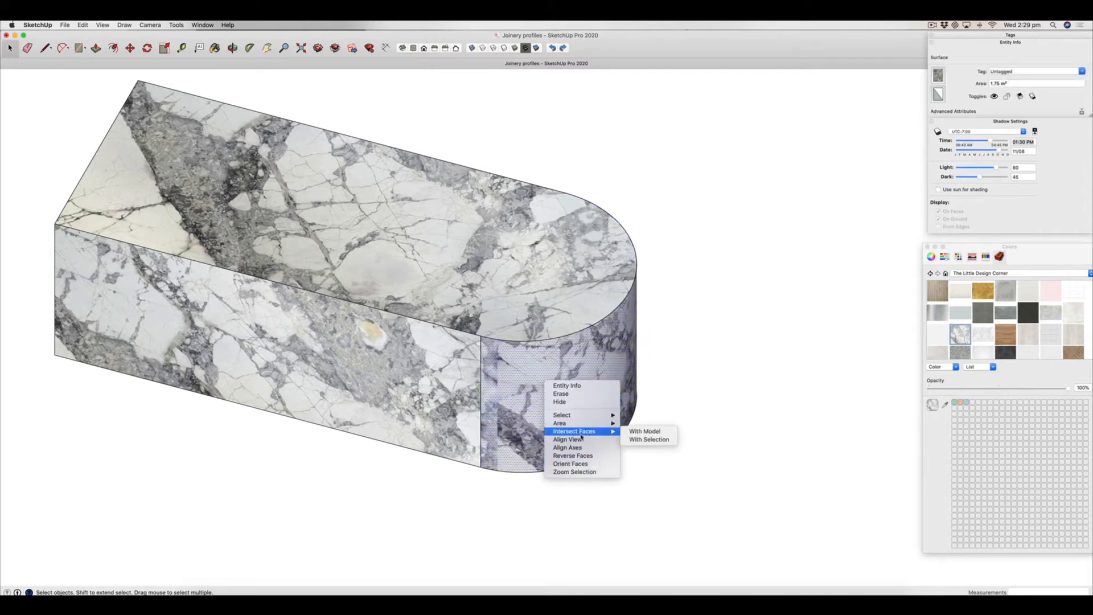
click(708, 353)
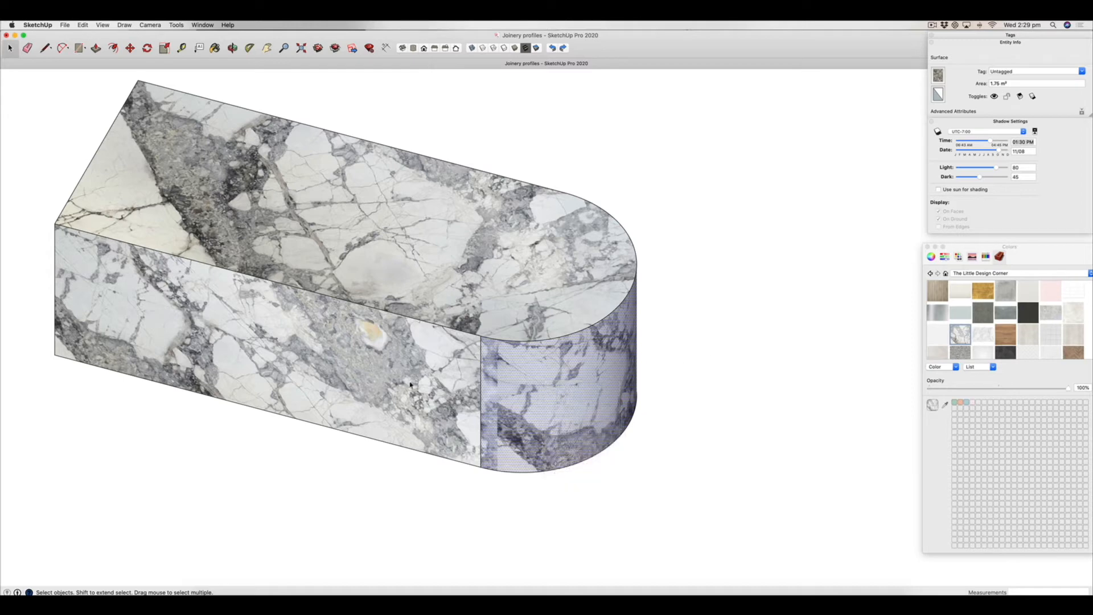
click(619, 486)
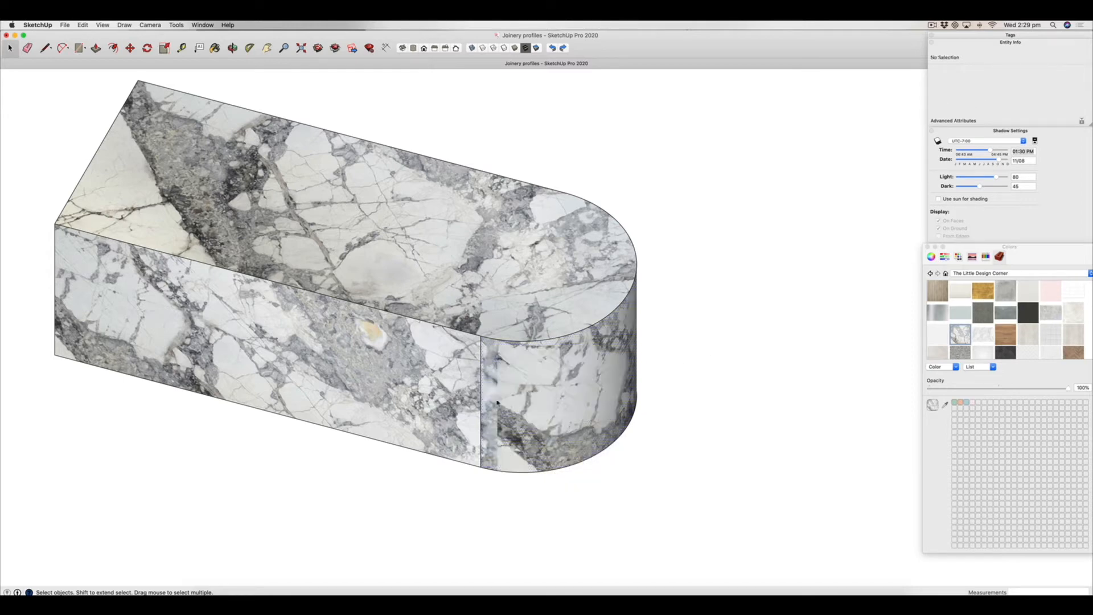
Try deleting the vertical edge between the long side and the curved end, inspect the bench, and undo the deletion.
click(481, 385)
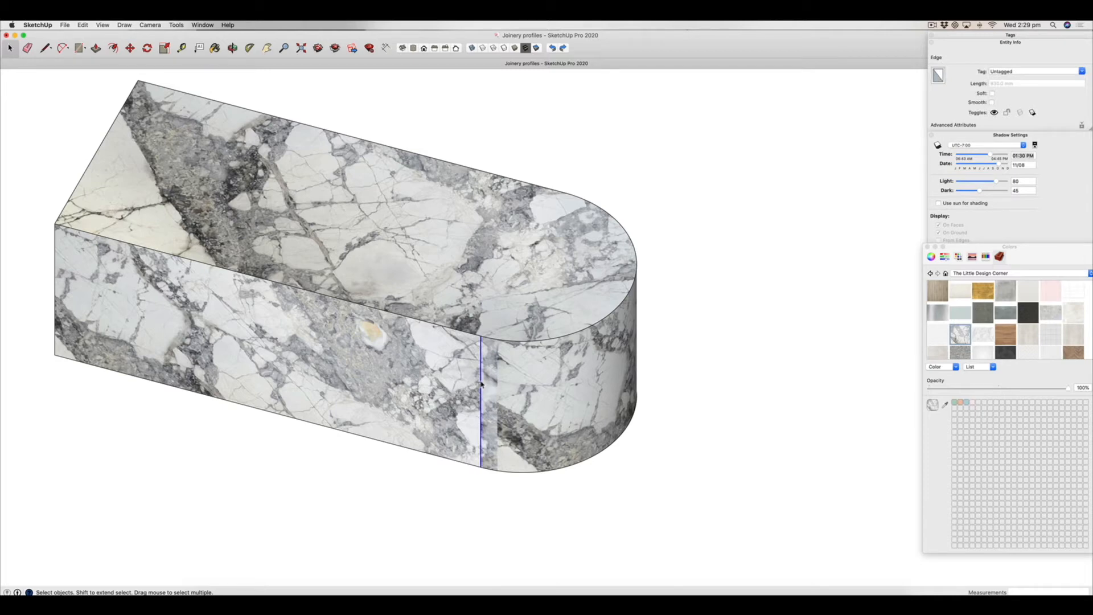
key(Delete)
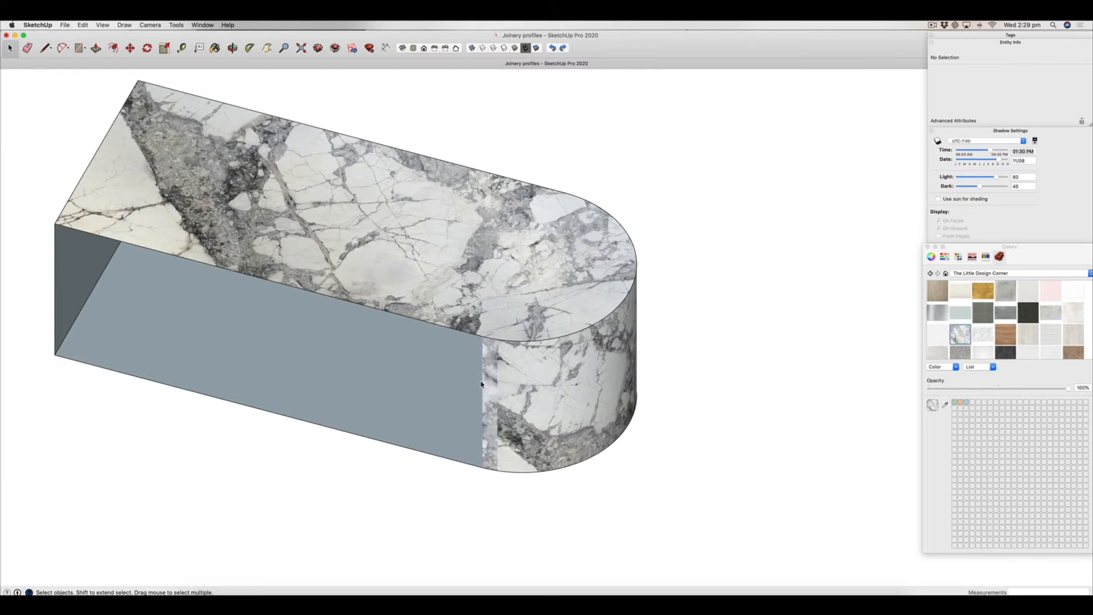
drag(283, 349, 432, 307)
drag(114, 402, 516, 293)
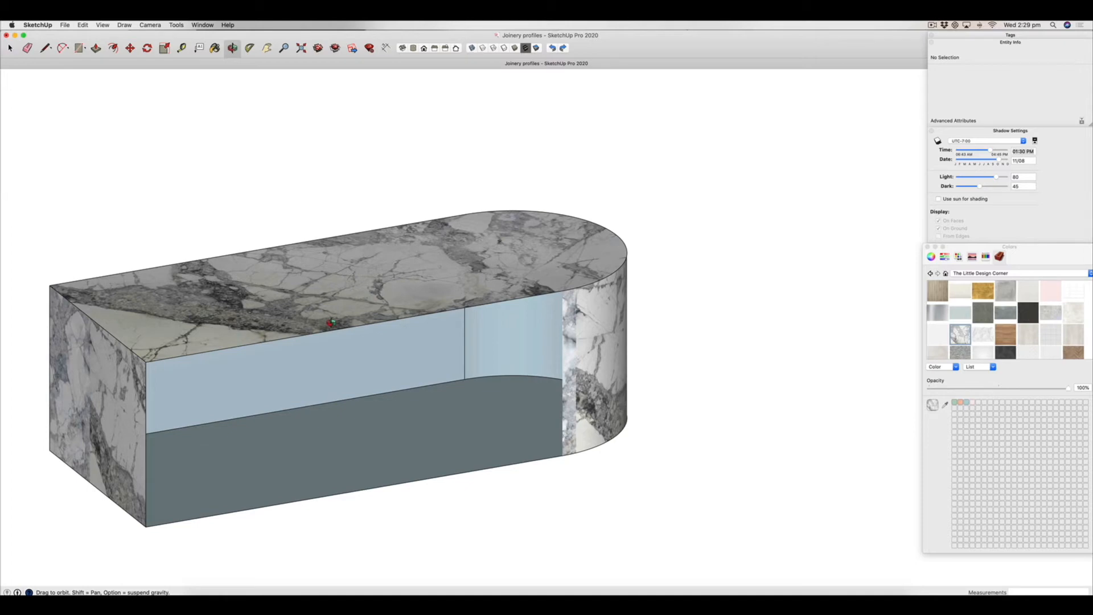
drag(459, 339, 485, 305)
drag(502, 373, 403, 437)
drag(459, 386, 472, 376)
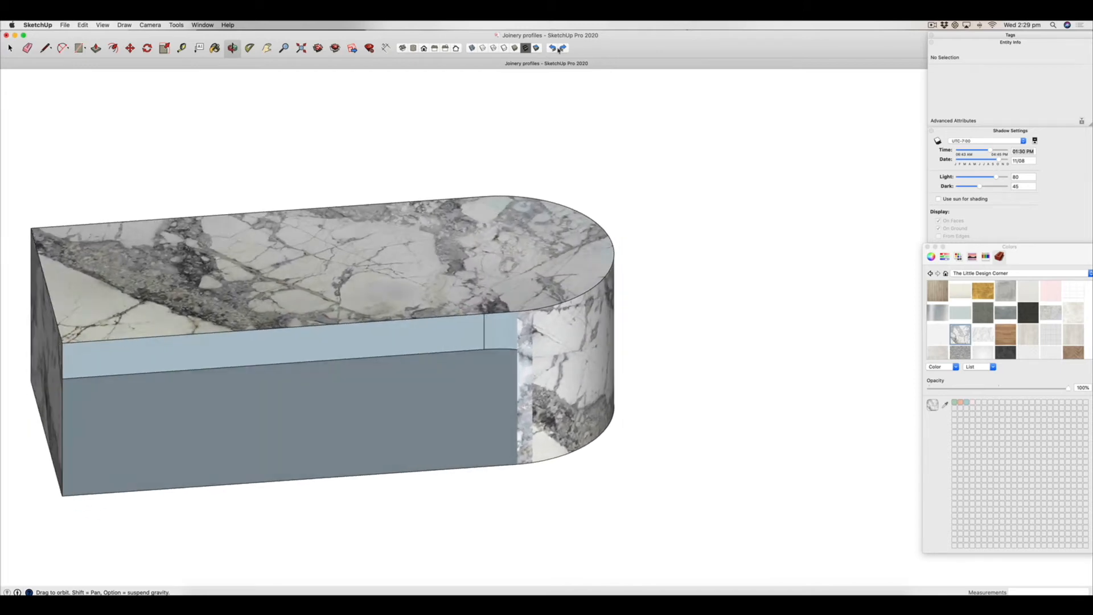
click(559, 49)
Hide the vertical edge where the bench's long side meets the curved end.
click(10, 49)
click(516, 367)
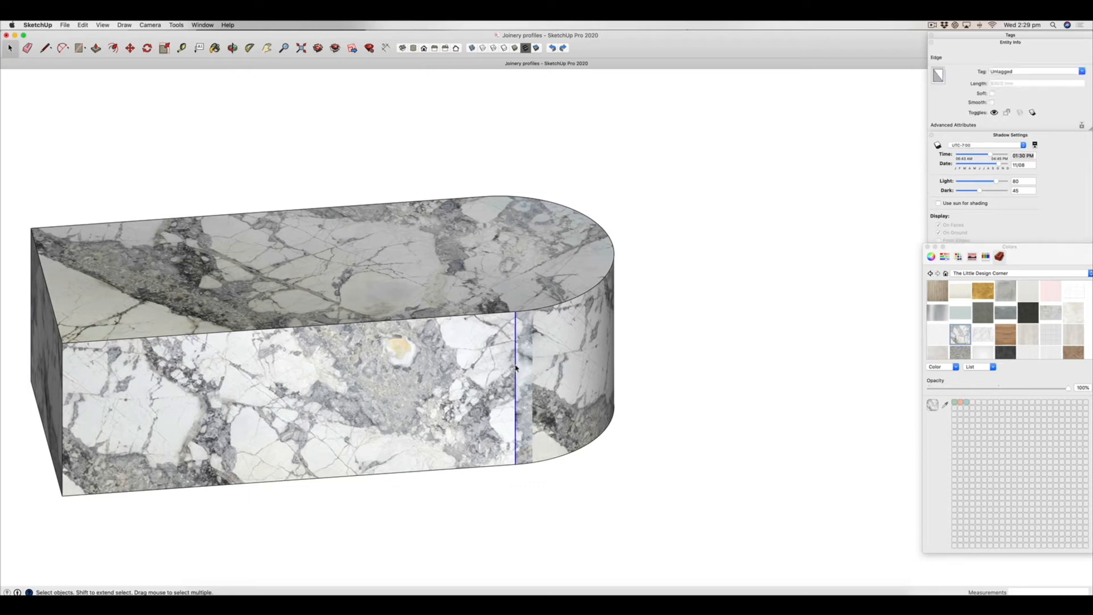
right_click(516, 366)
click(529, 386)
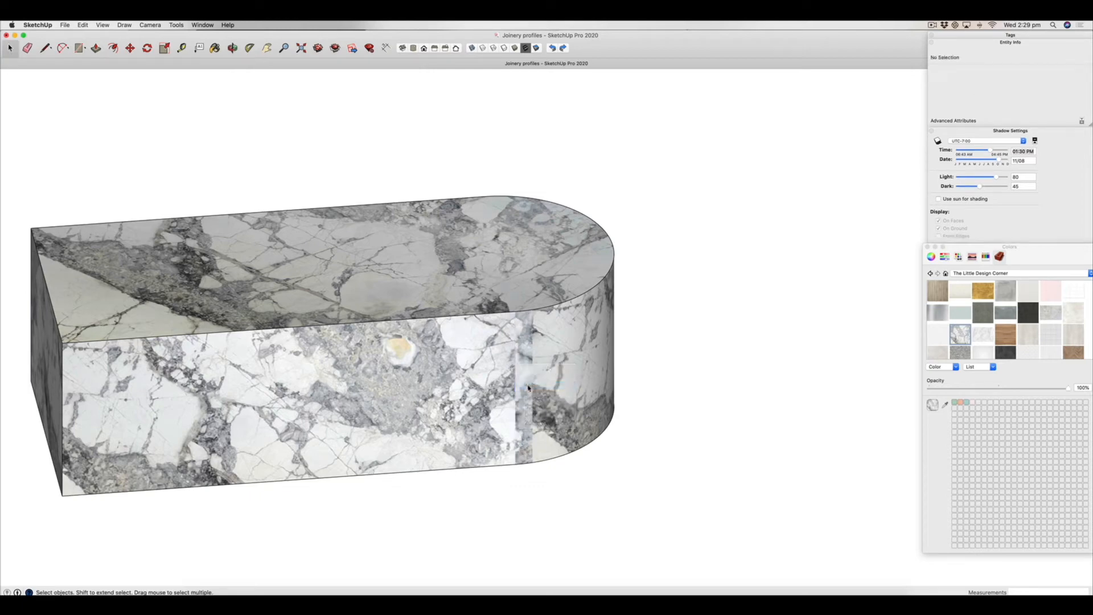
Switch the camera from parallel projection to perspective and inspect the bench's long side and curved end.
scroll(468, 465, down, 4)
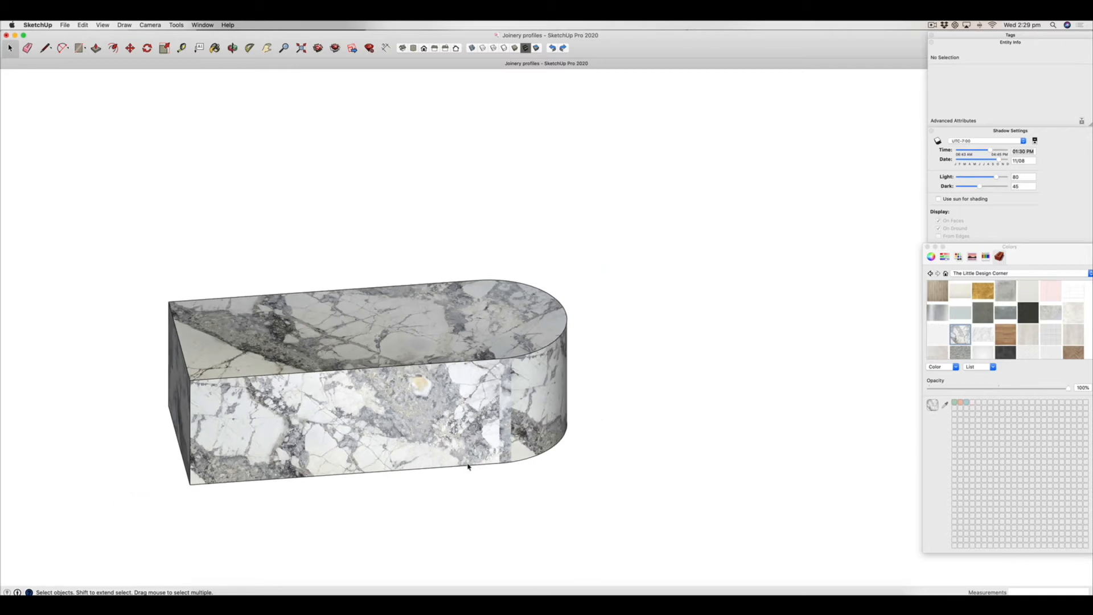
scroll(469, 466, up, 3)
click(234, 47)
drag(508, 271, 236, 105)
click(157, 26)
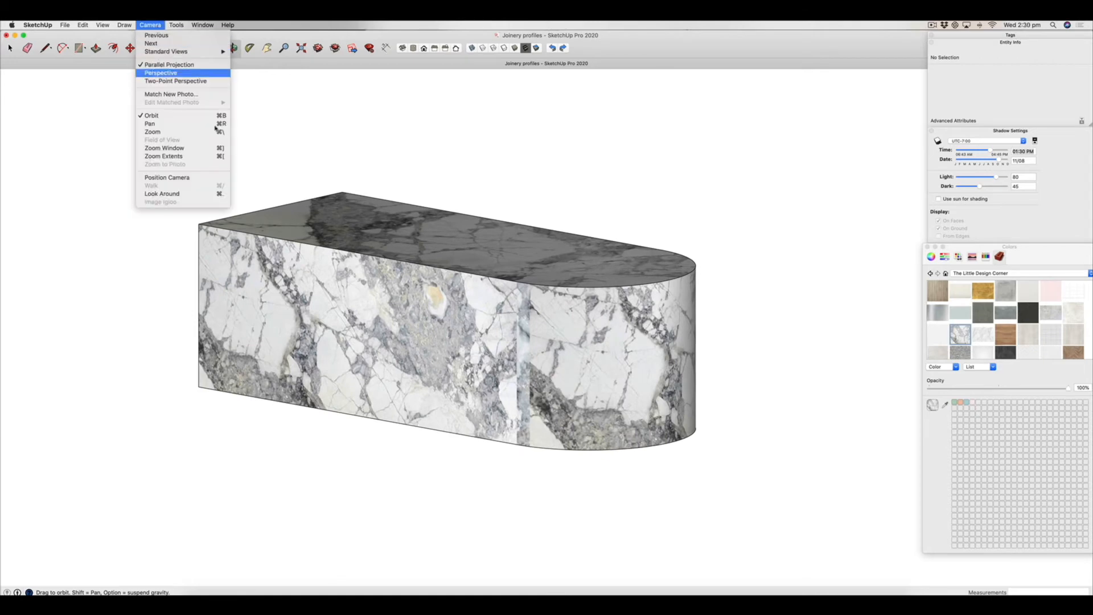
click(161, 73)
scroll(478, 334, up, 3)
drag(477, 335, 572, 338)
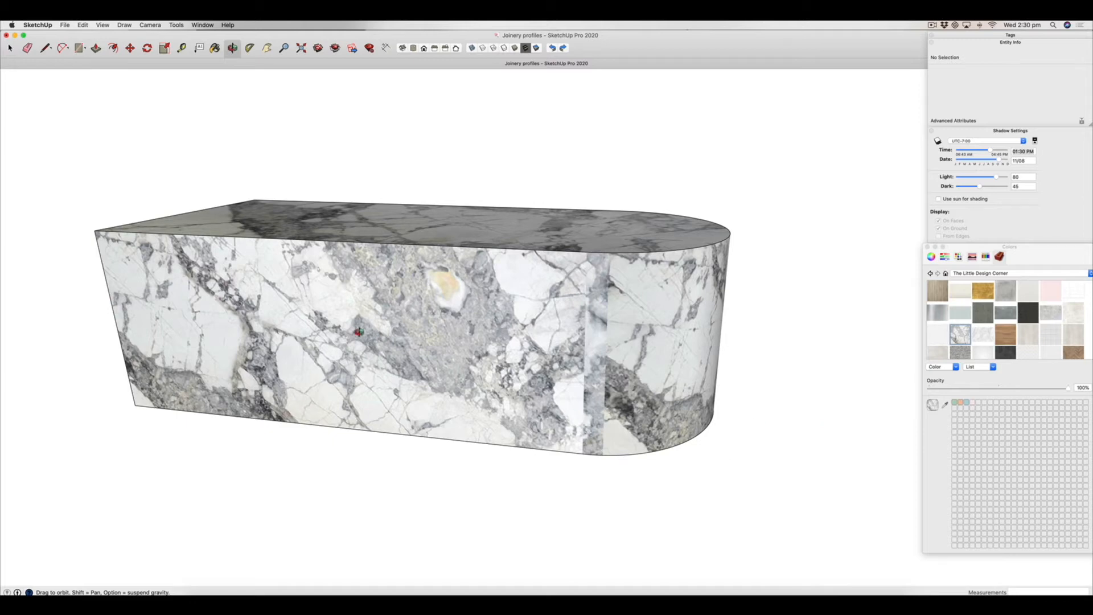
drag(398, 387, 356, 384)
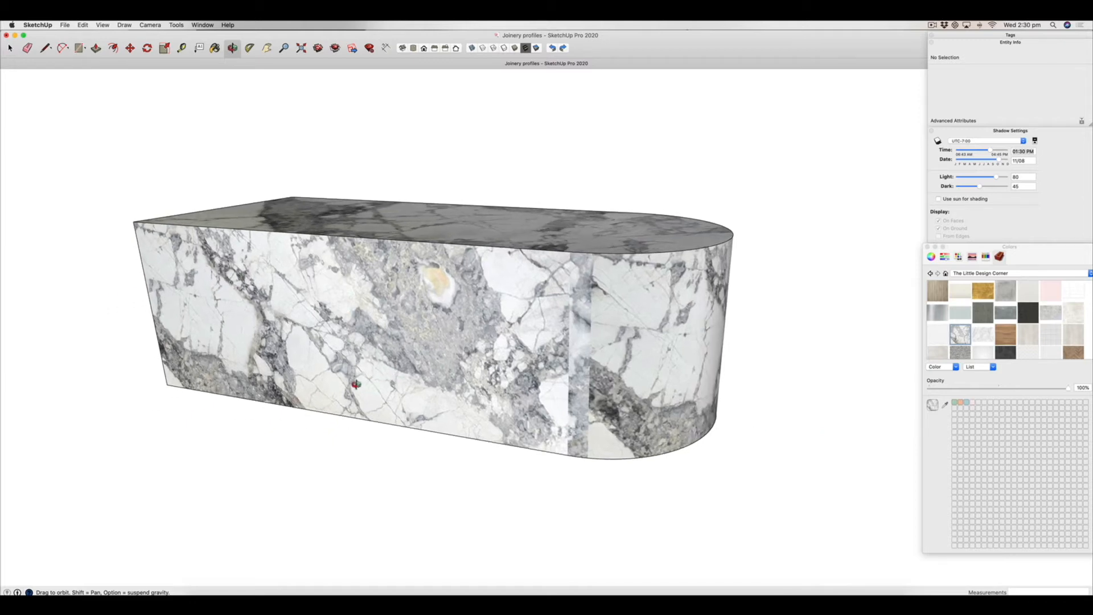
drag(257, 297, 315, 285)
scroll(326, 290, down, 2)
Place guides on the bench's long side: 30 mm below the top edge, and 2000 mm and 30 mm in from the square end.
click(181, 48)
click(385, 252)
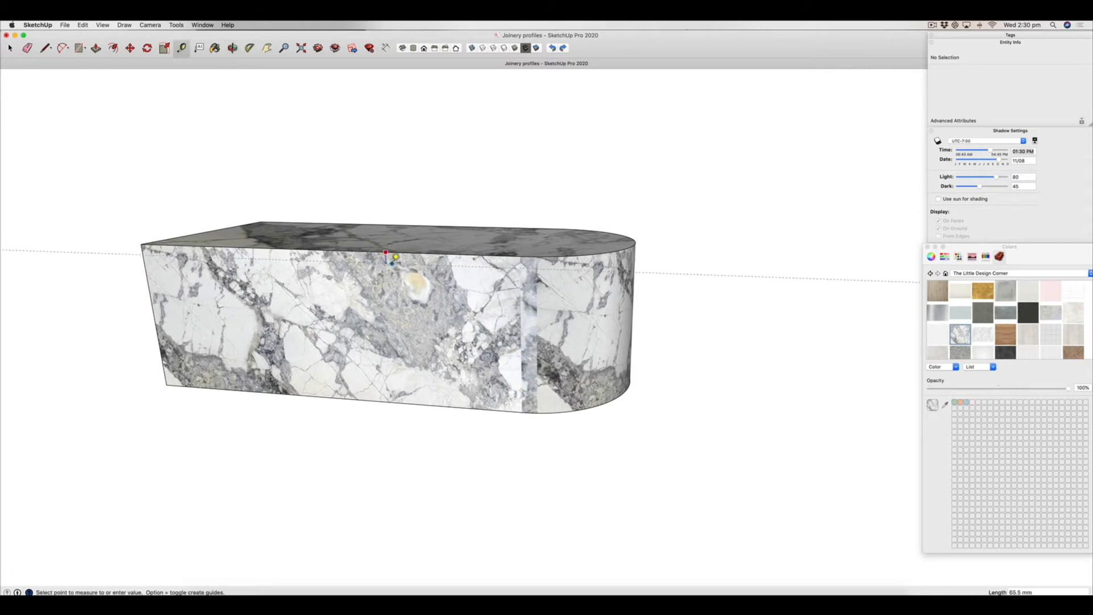
click(395, 257)
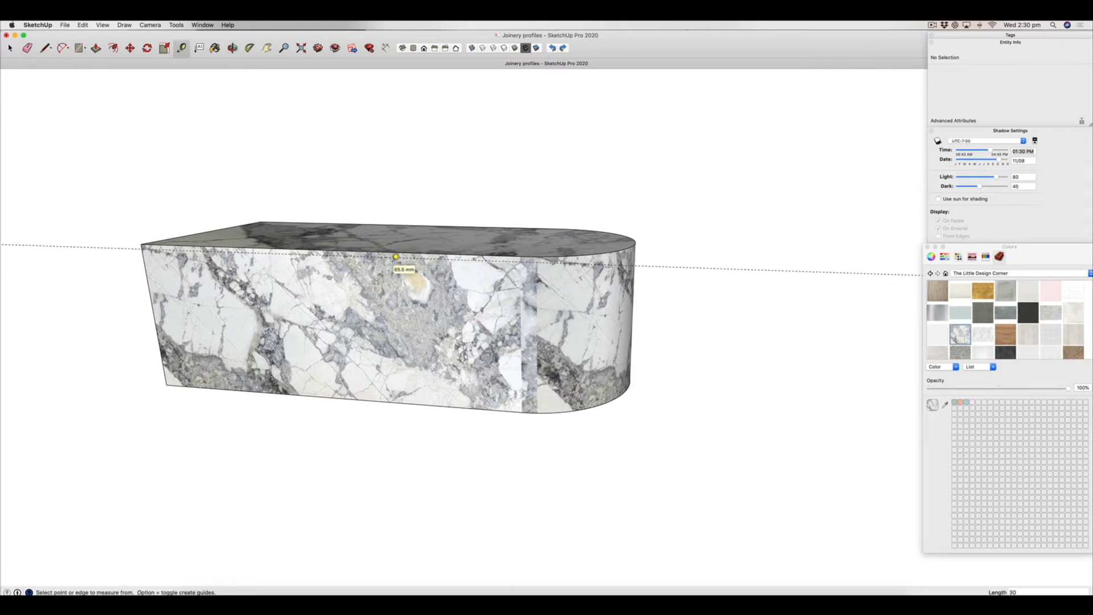
click(147, 277)
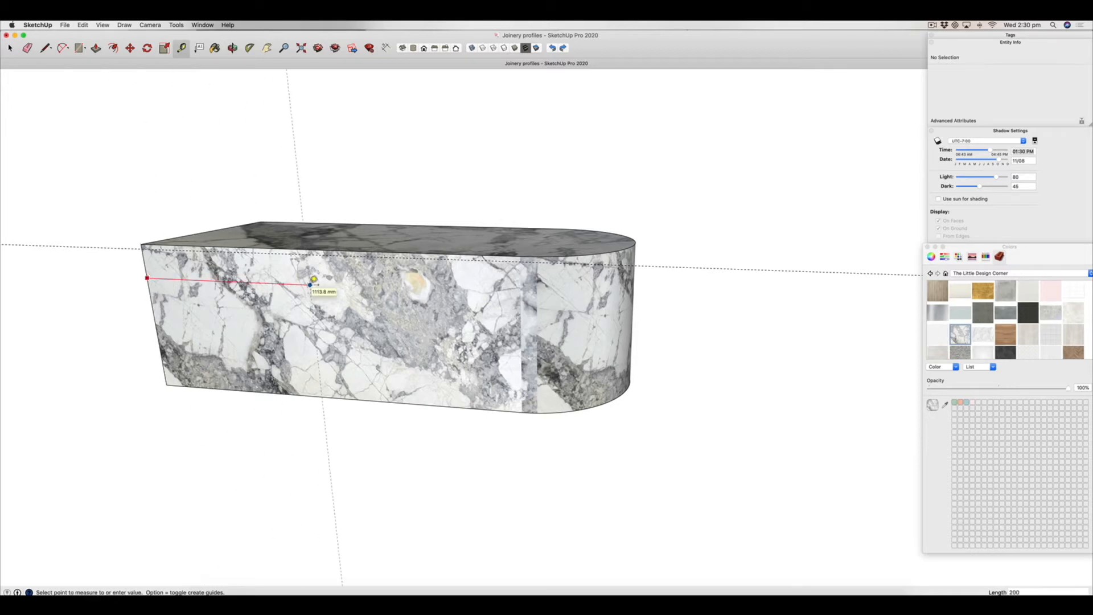
key(Return)
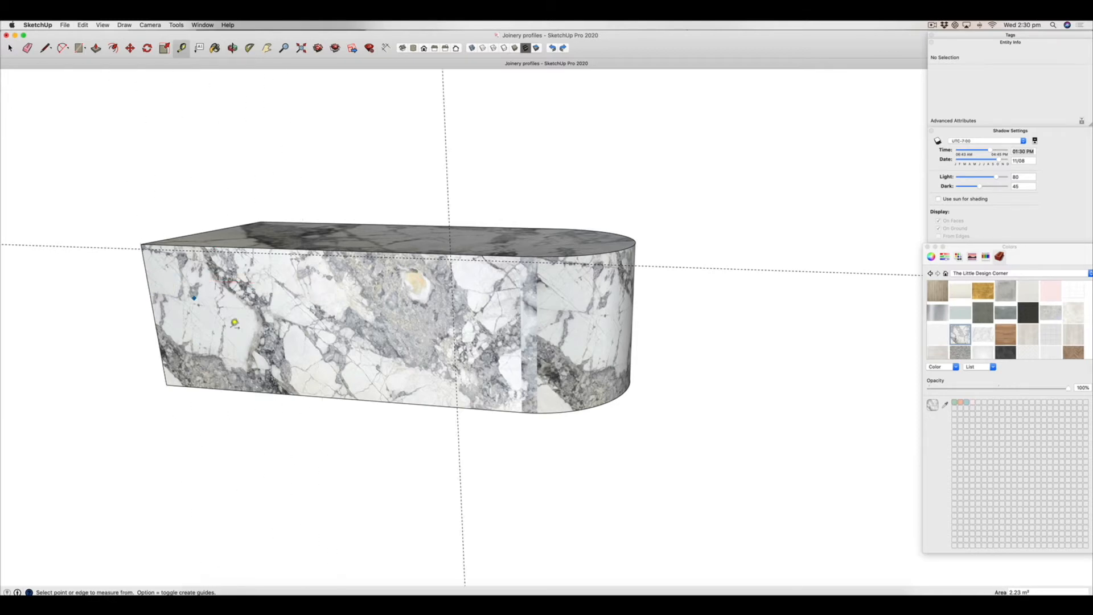
click(148, 277)
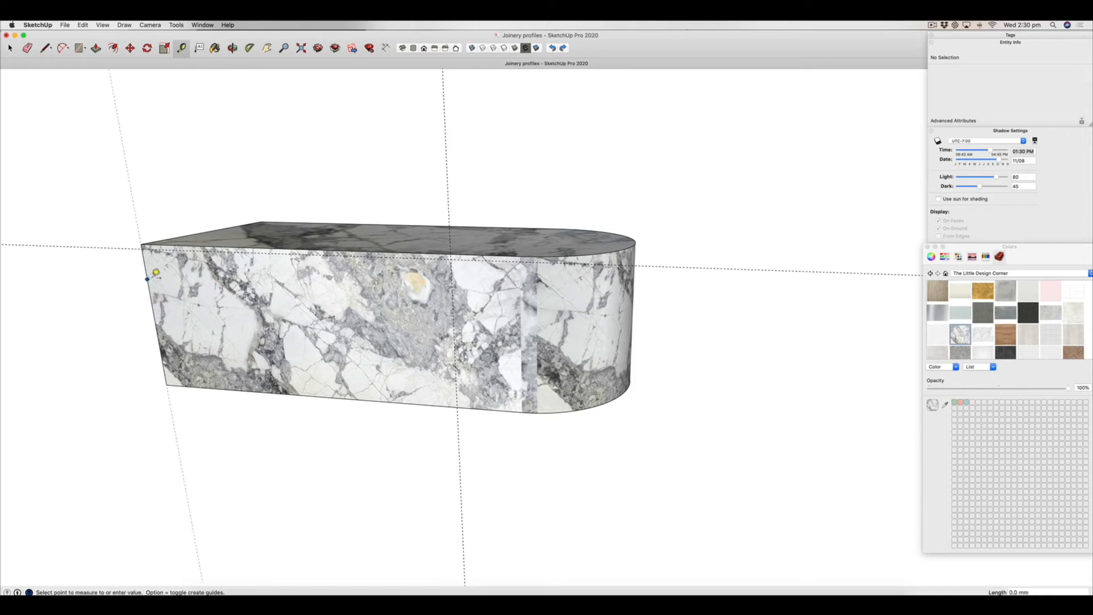
click(156, 279)
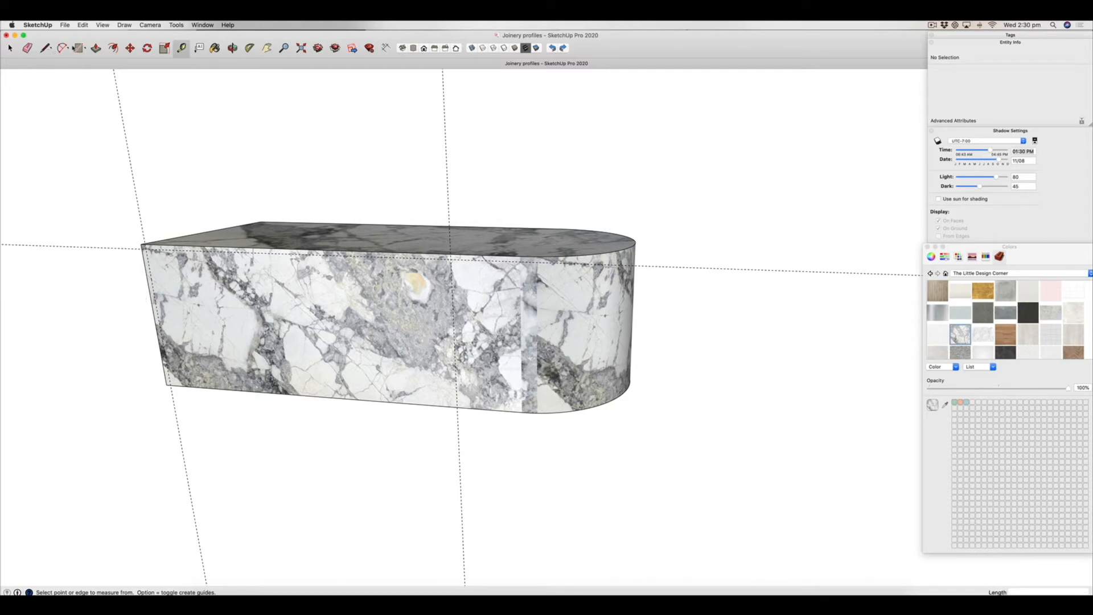
Draw a 1970 by 900 mm rectangle on the bench's long side between the guides, and delete the guides.
key(r)
click(143, 248)
click(455, 406)
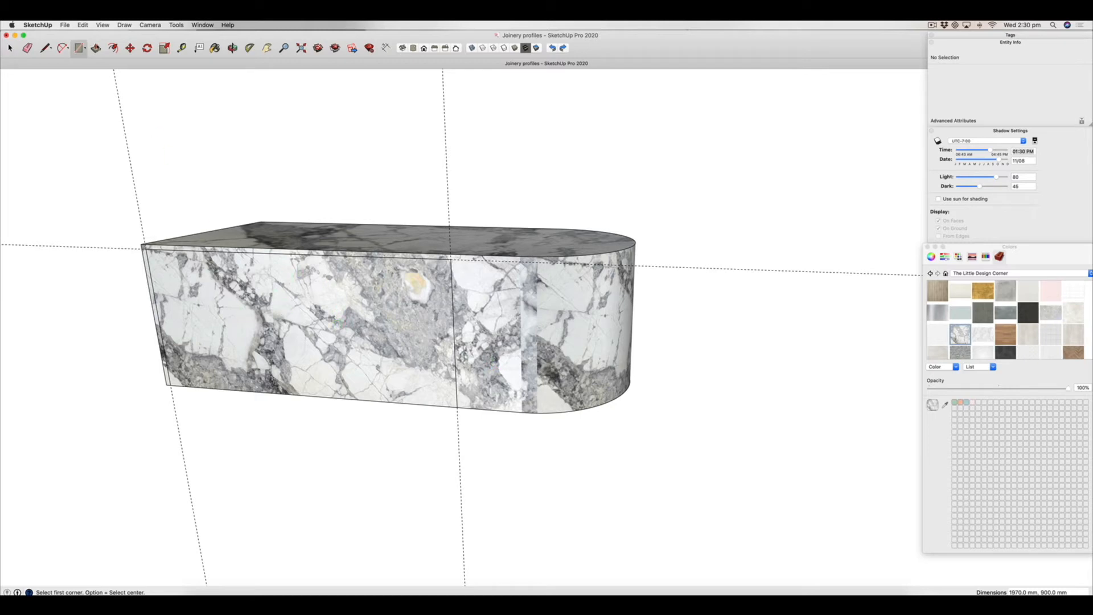
middle_drag(336, 321, 432, 250)
click(82, 24)
click(98, 97)
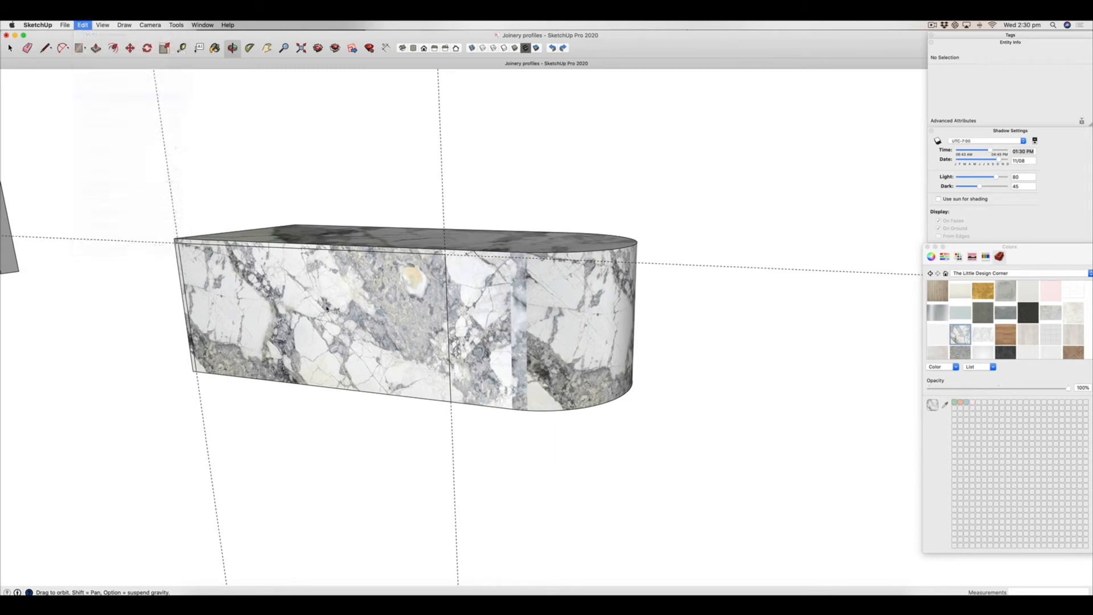
Push the rectangle on the bench's long side 300 mm inward to form a recess under the overhanging top.
key(p)
drag(364, 322, 362, 308)
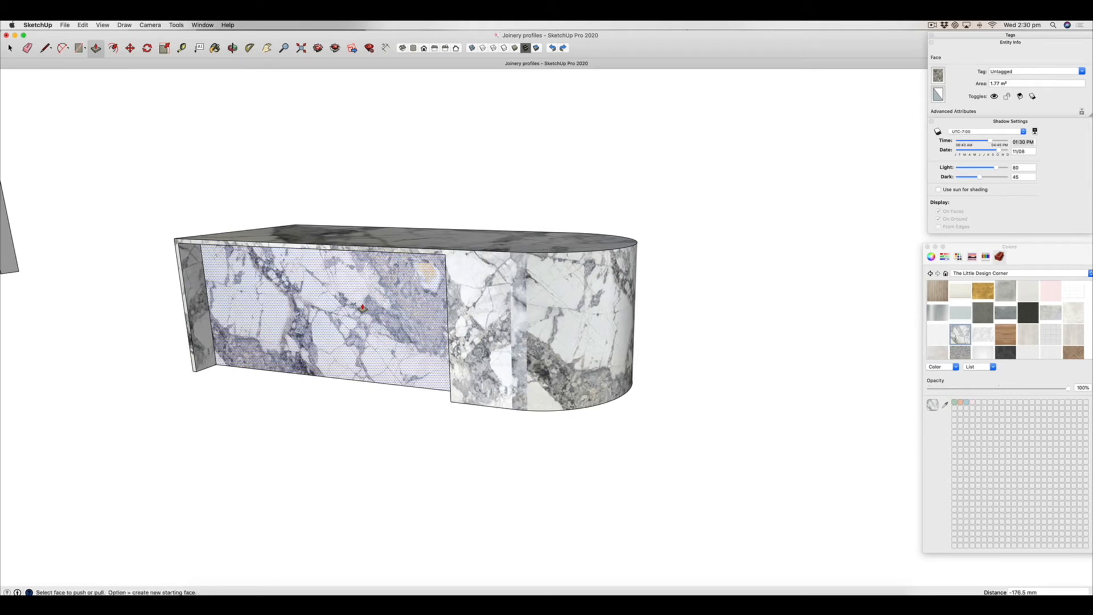
click(362, 308)
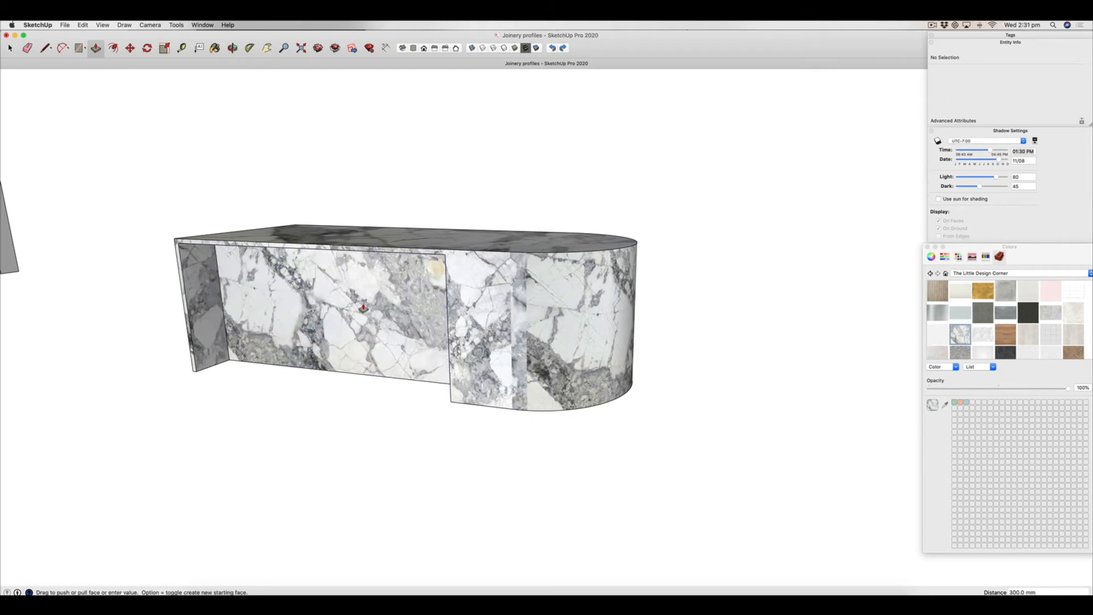
Paint the curved end and the adjoining front face, including the thin border around the recess, with the light timber material.
click(233, 49)
drag(449, 304, 594, 326)
scroll(523, 327, down, 5)
drag(519, 342, 443, 324)
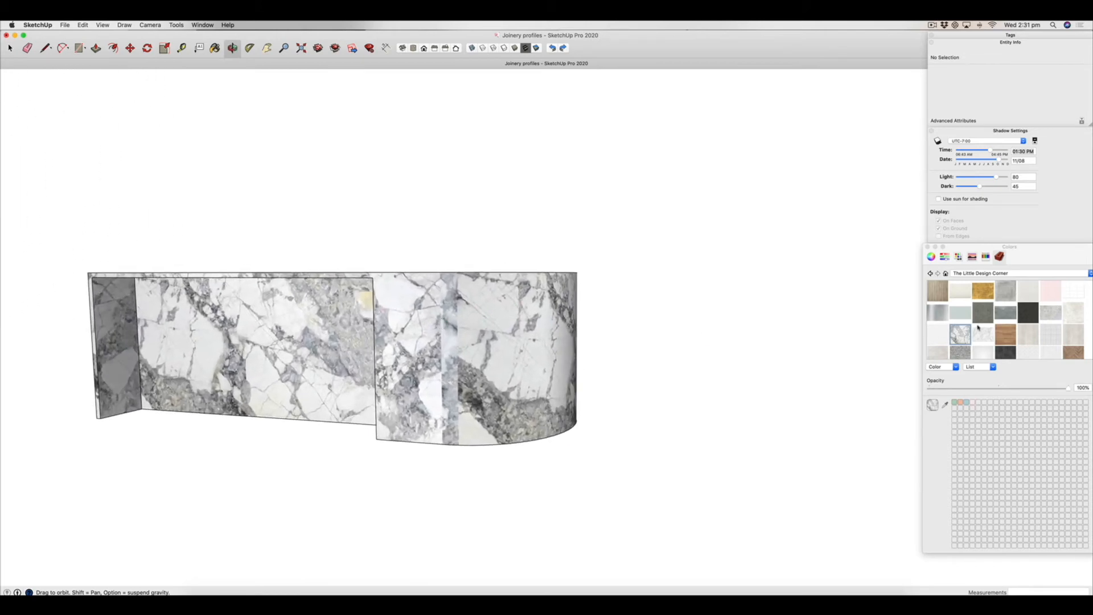
click(1007, 333)
scroll(1018, 332, down, 3)
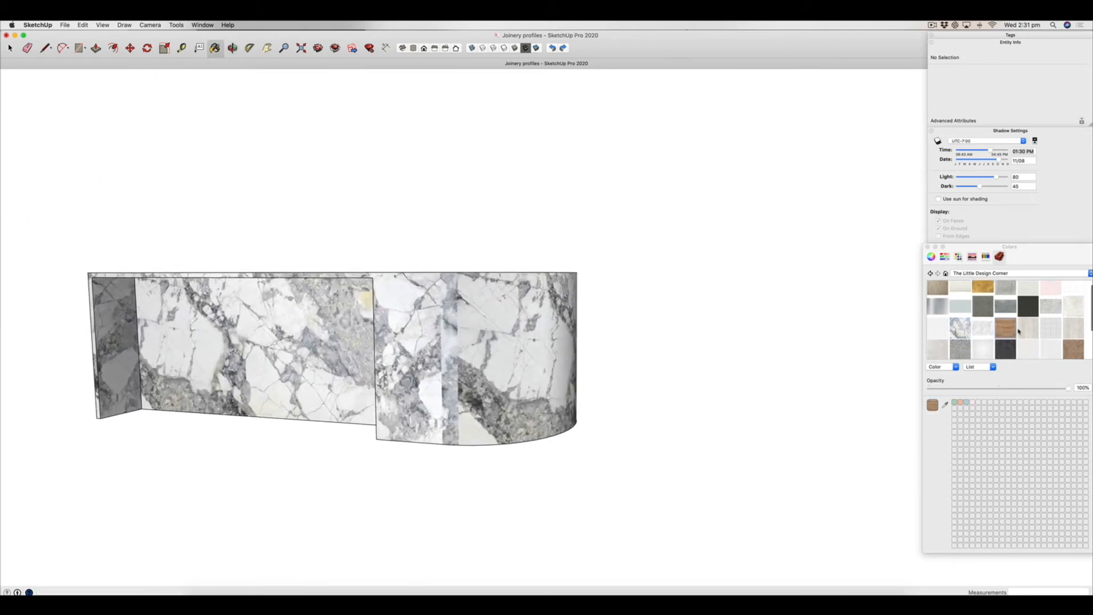
click(959, 326)
scroll(1017, 326, up, 5)
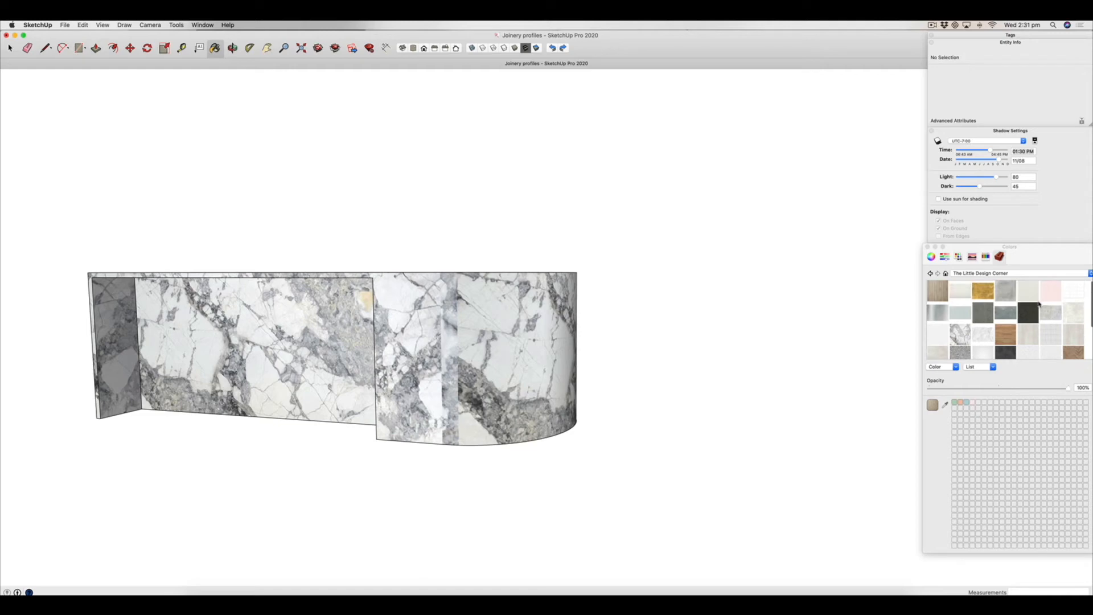
click(534, 343)
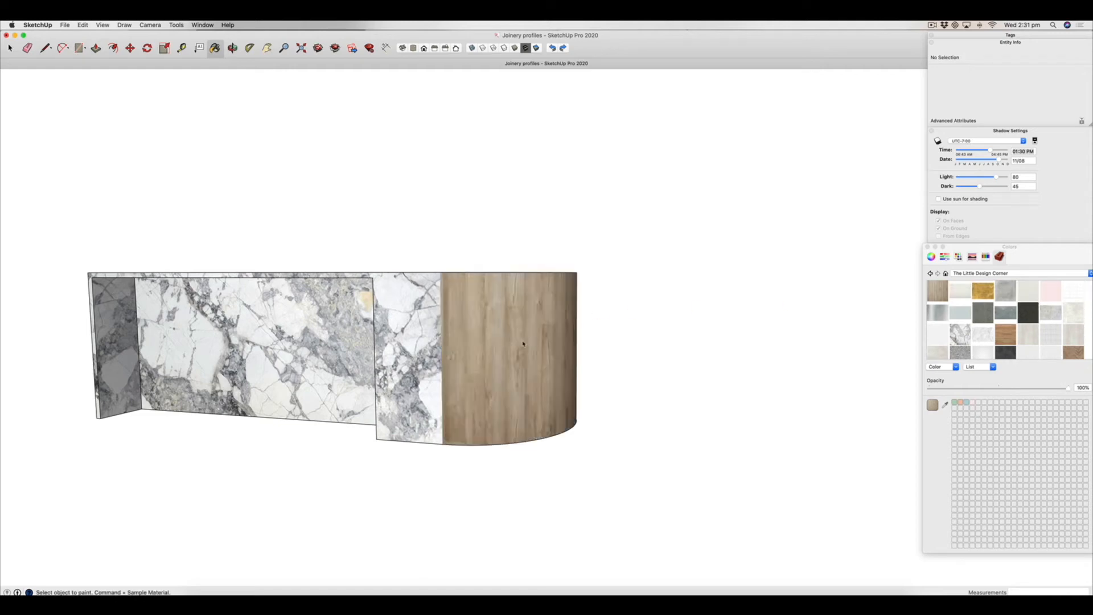
click(426, 339)
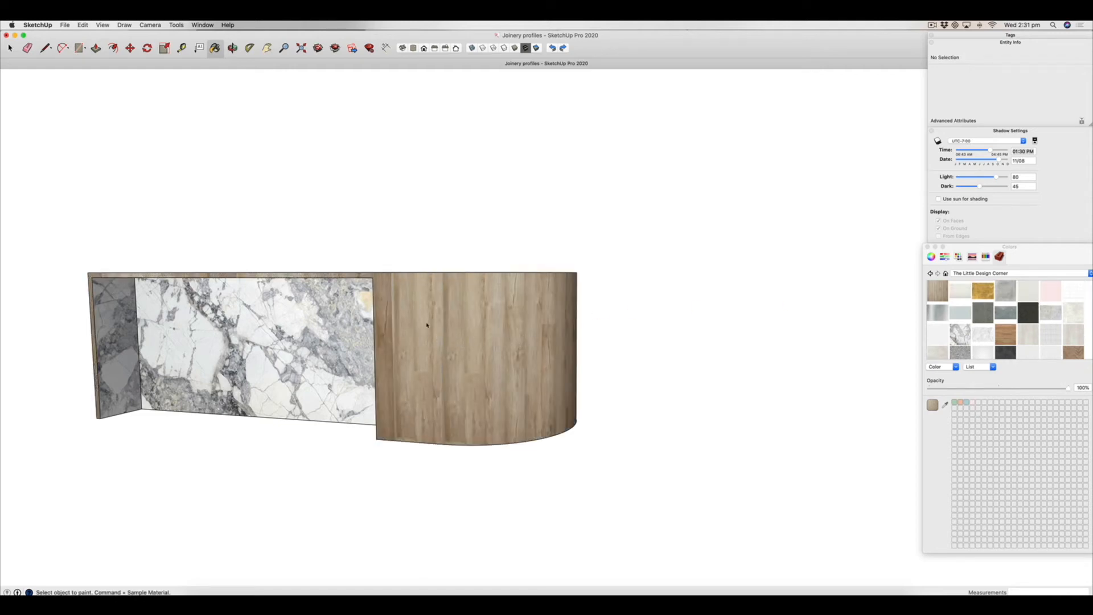
Paint the bench's top surface with the same light timber material.
click(232, 48)
drag(527, 276, 478, 343)
scroll(419, 280, down, 2)
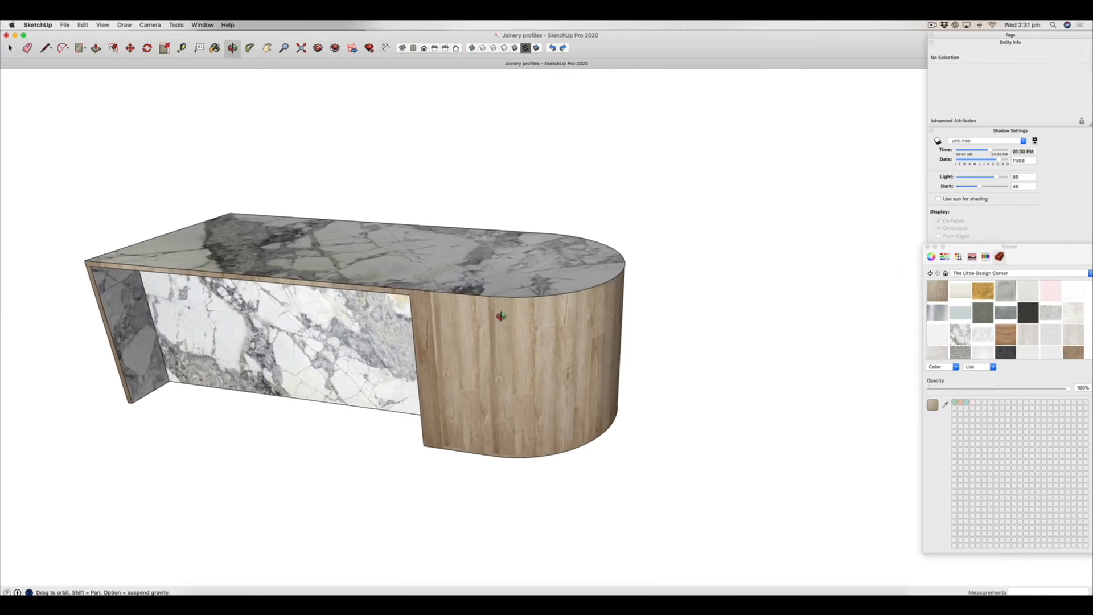
click(215, 48)
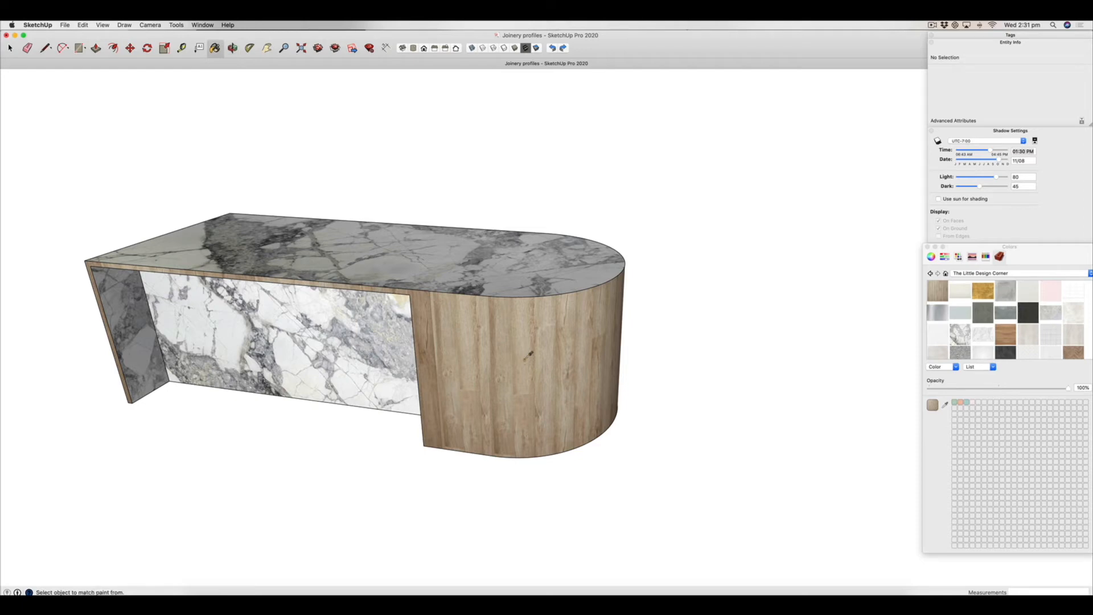
click(527, 252)
Copy the bench's top face with its bounding edges and paste the copy in the empty space beside the bench.
click(9, 48)
click(436, 273)
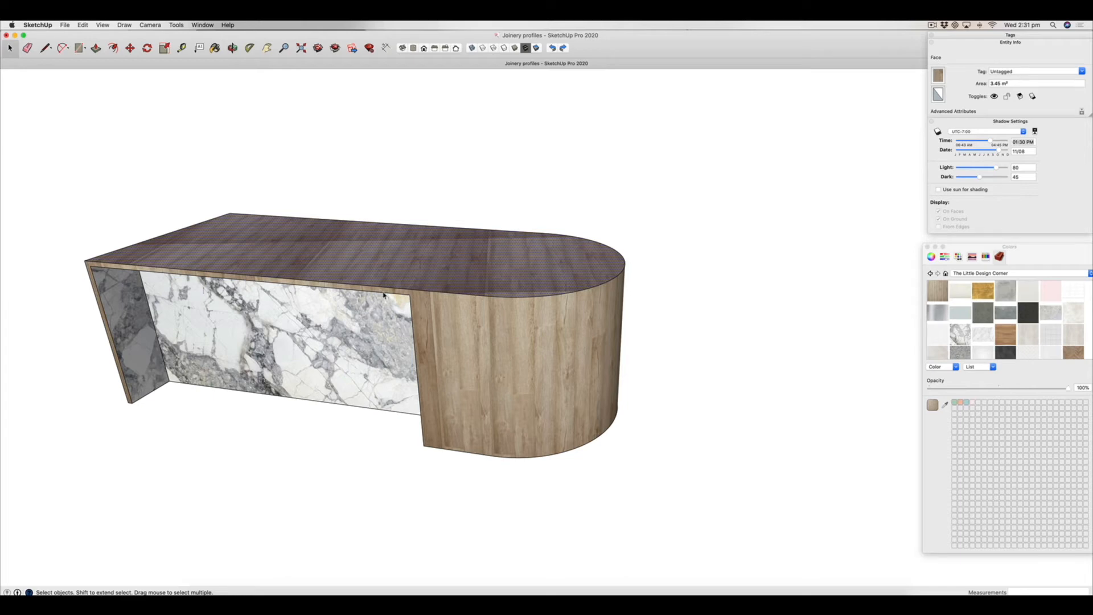
double_click(422, 275)
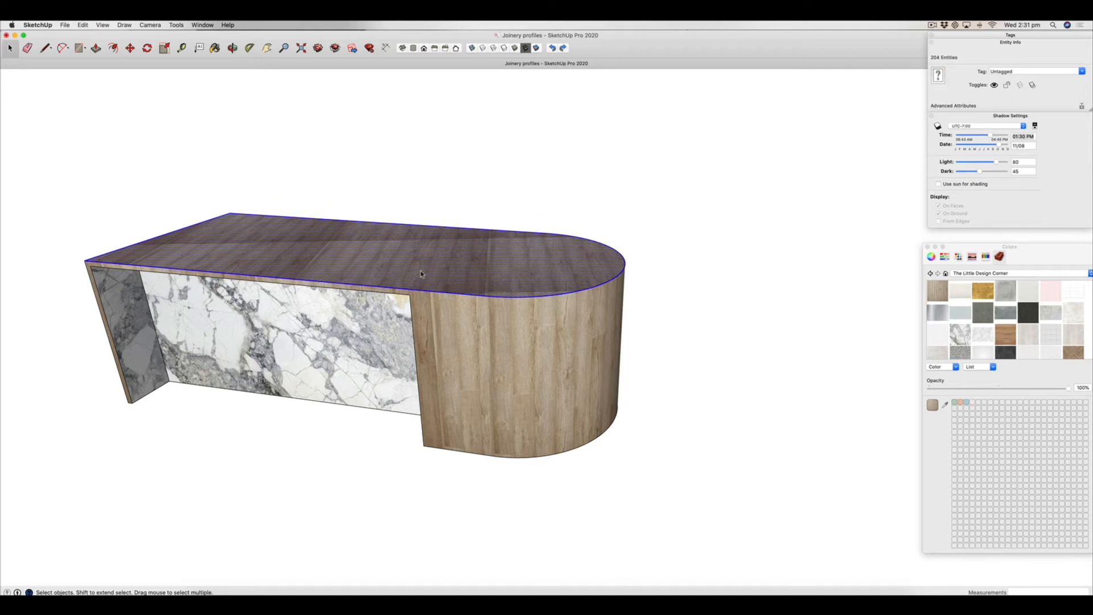
click(427, 204)
double_click(418, 259)
click(499, 181)
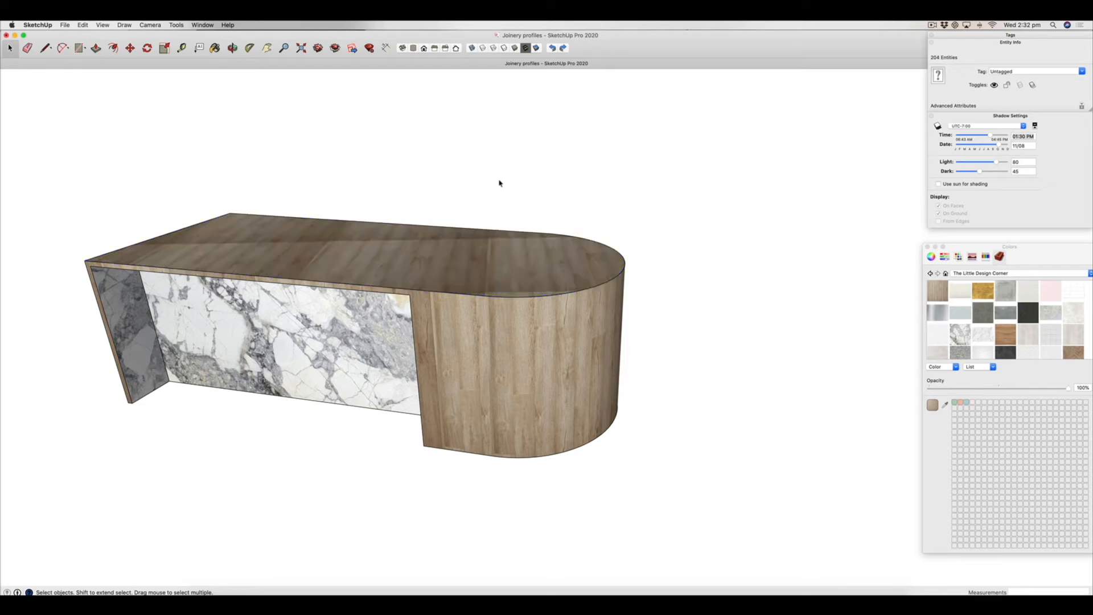
scroll(312, 219, down, 5)
key(super+v)
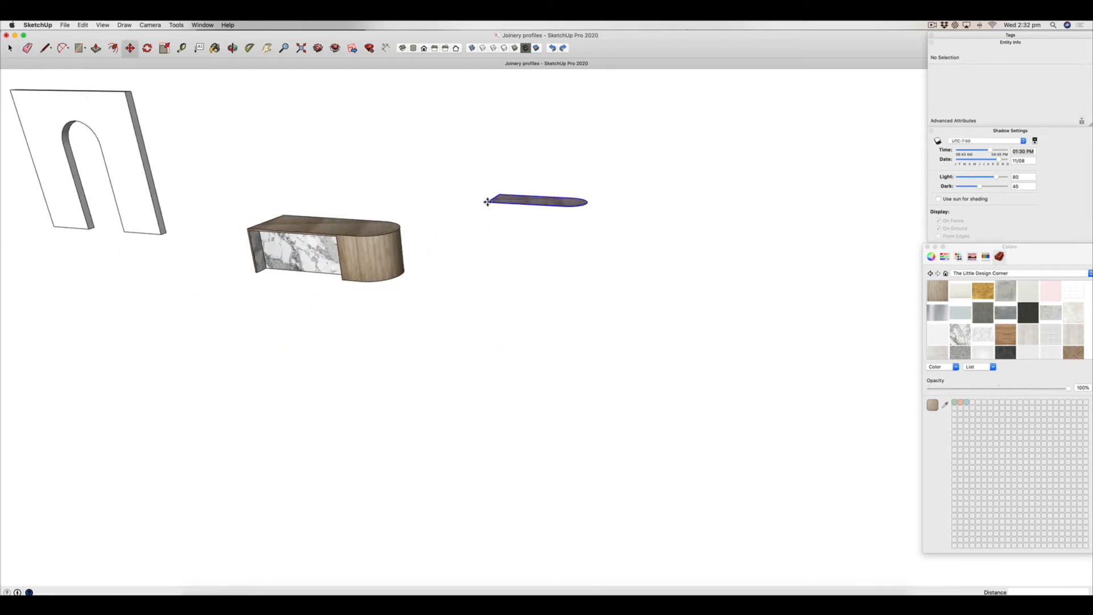
scroll(626, 222, up, 3)
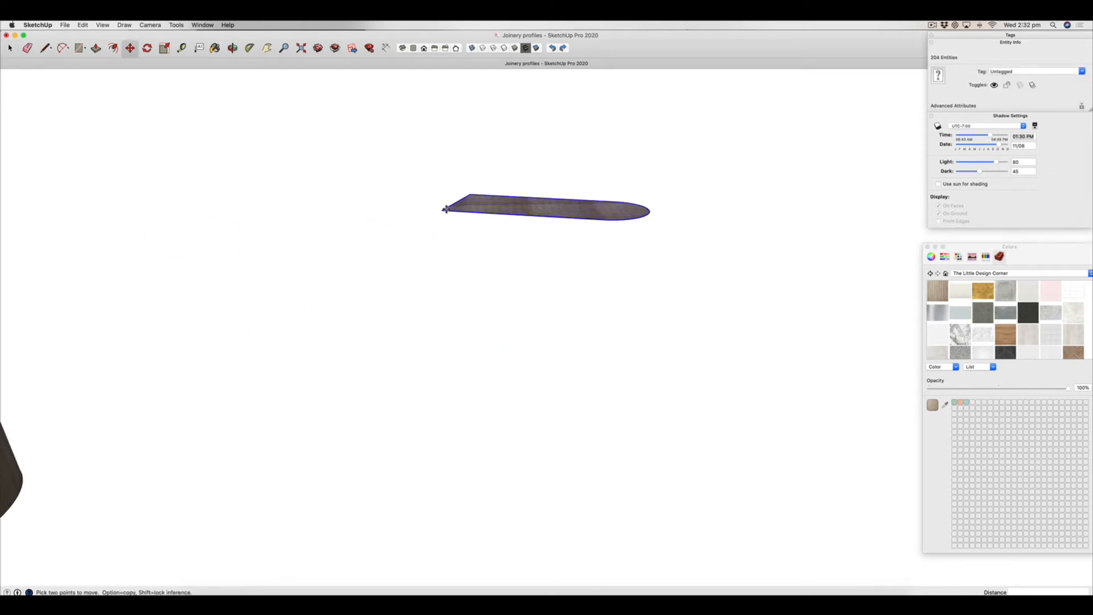
scroll(676, 233, down, 4)
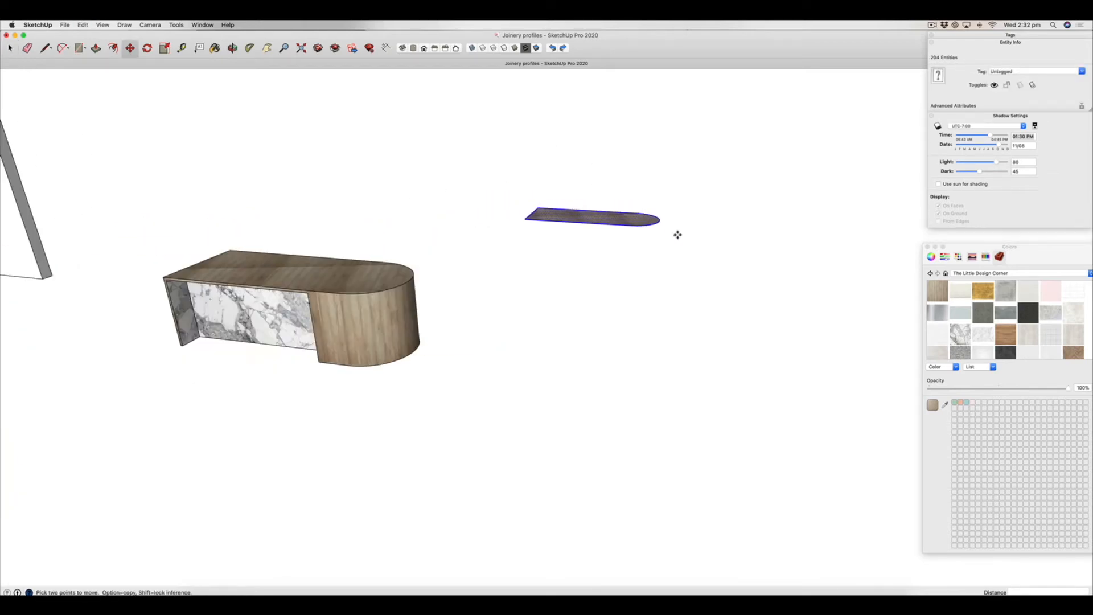
scroll(473, 265, up, 3)
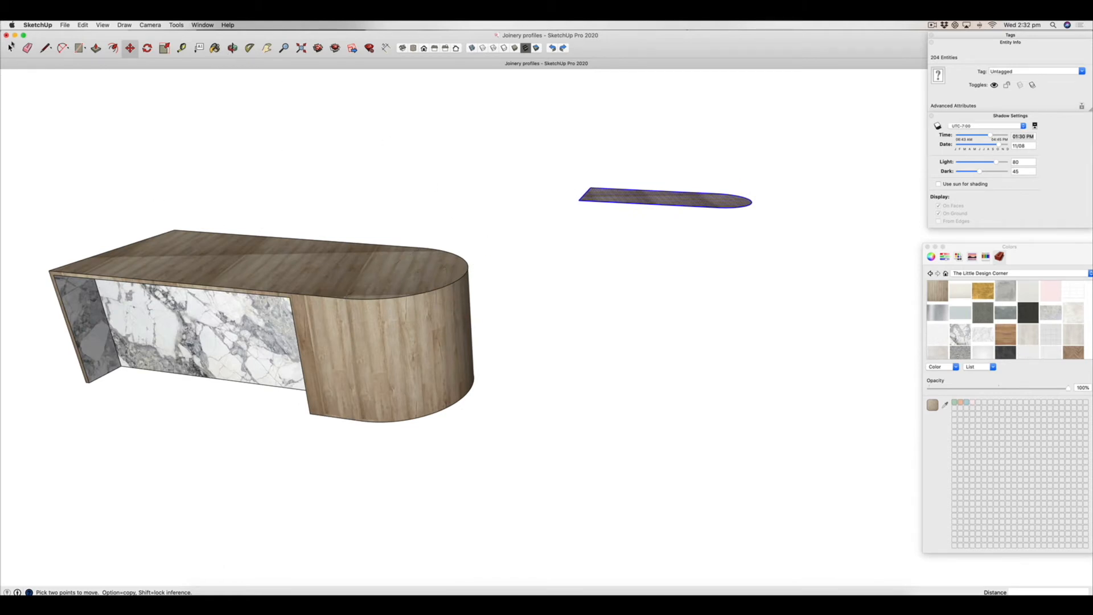
Select all connected geometry of the timber and marble bench and make it a group.
key(space)
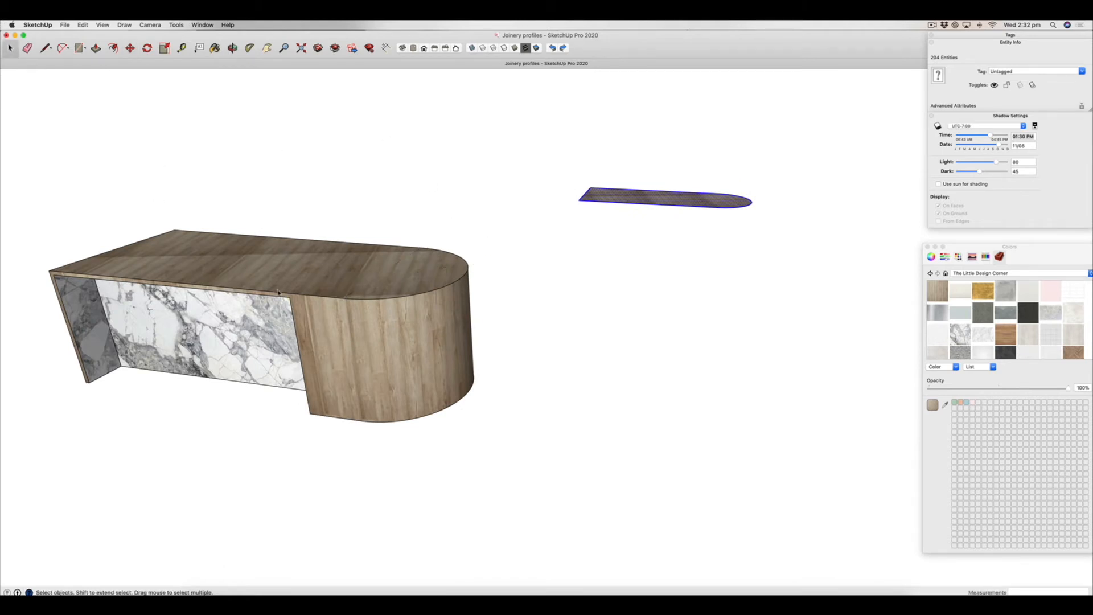
click(476, 420)
triple_click(376, 341)
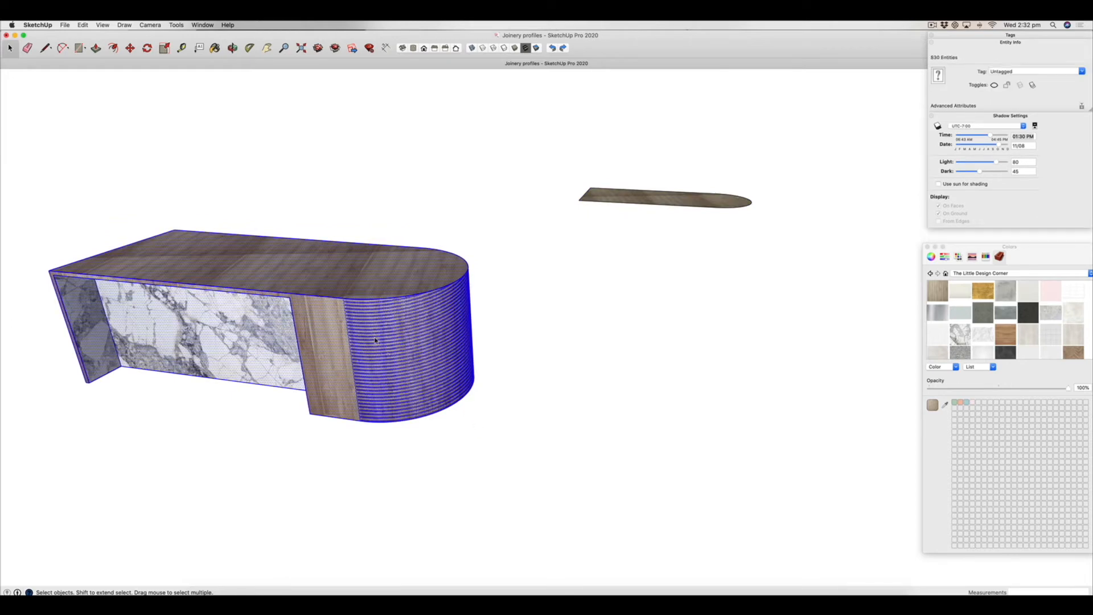
right_click(351, 333)
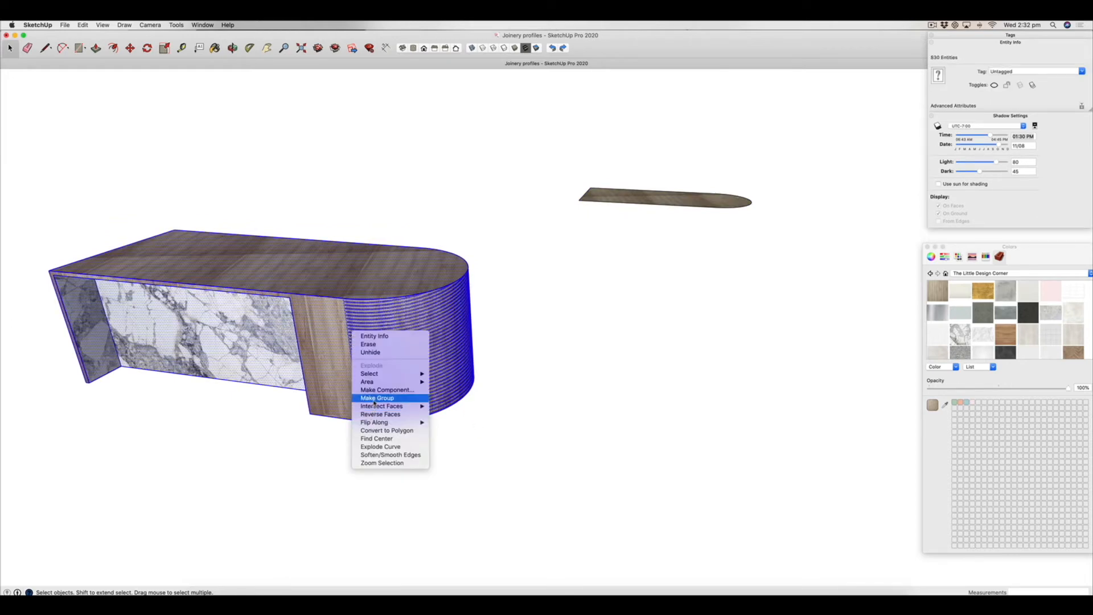
click(382, 396)
Paint the pasted benchtop face with the white, grey-veined marble material.
click(652, 199)
scroll(734, 199, up, 5)
click(983, 334)
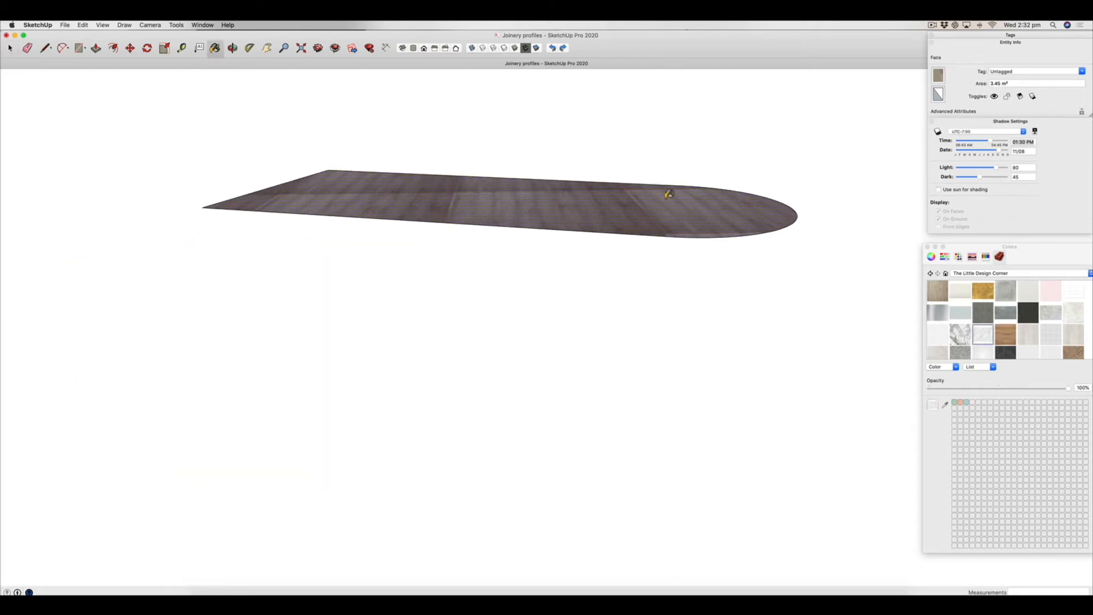
click(662, 200)
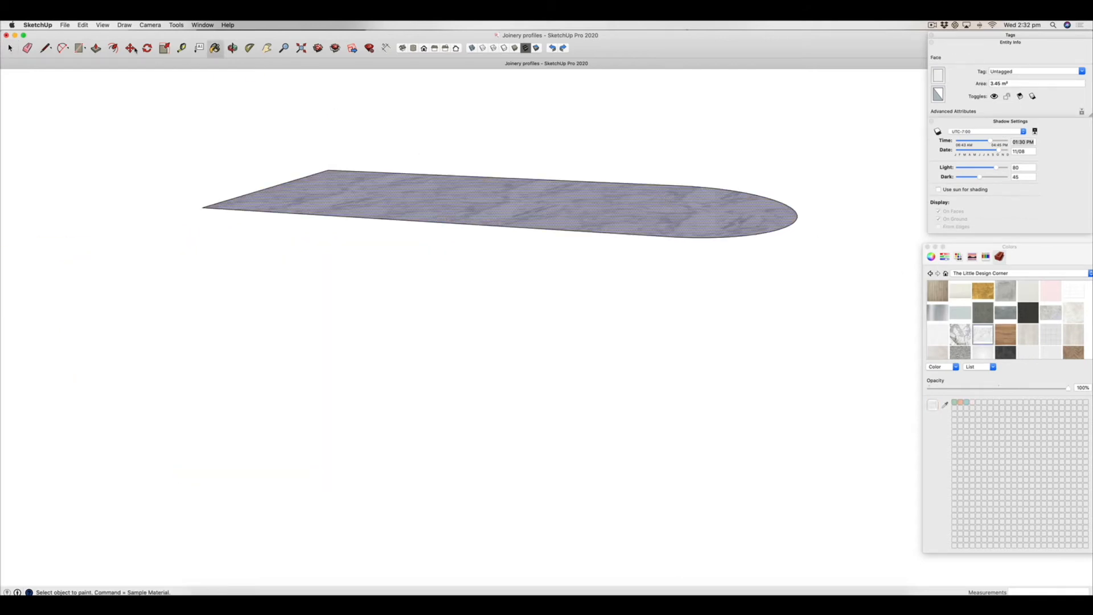
Push/Pull the marble benchtop face up by 30 mm to give it thickness.
click(95, 48)
drag(529, 210, 529, 203)
key(Return)
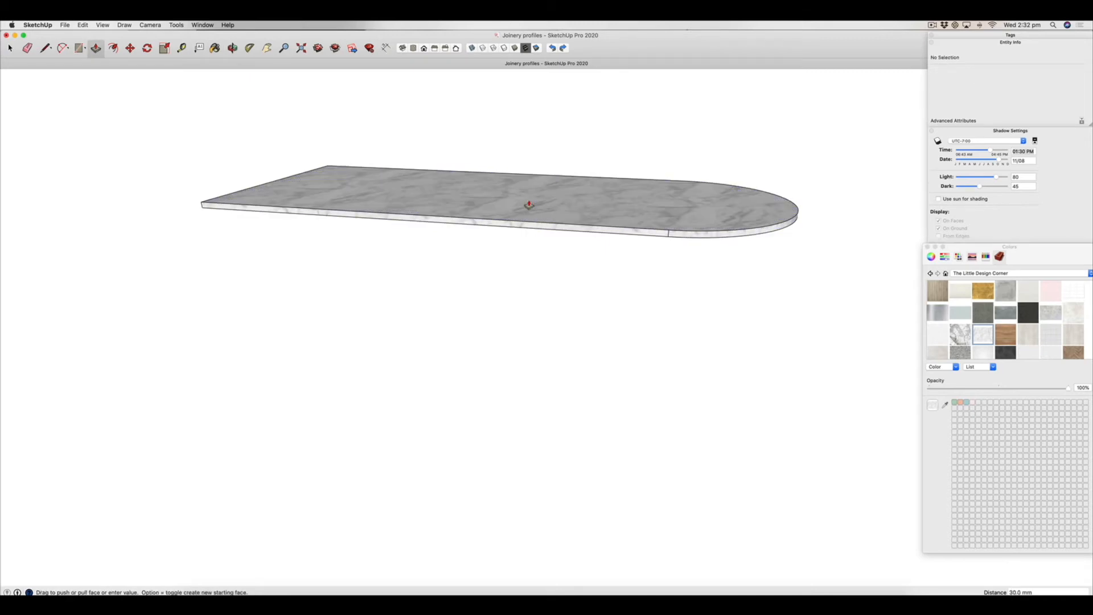
key(space)
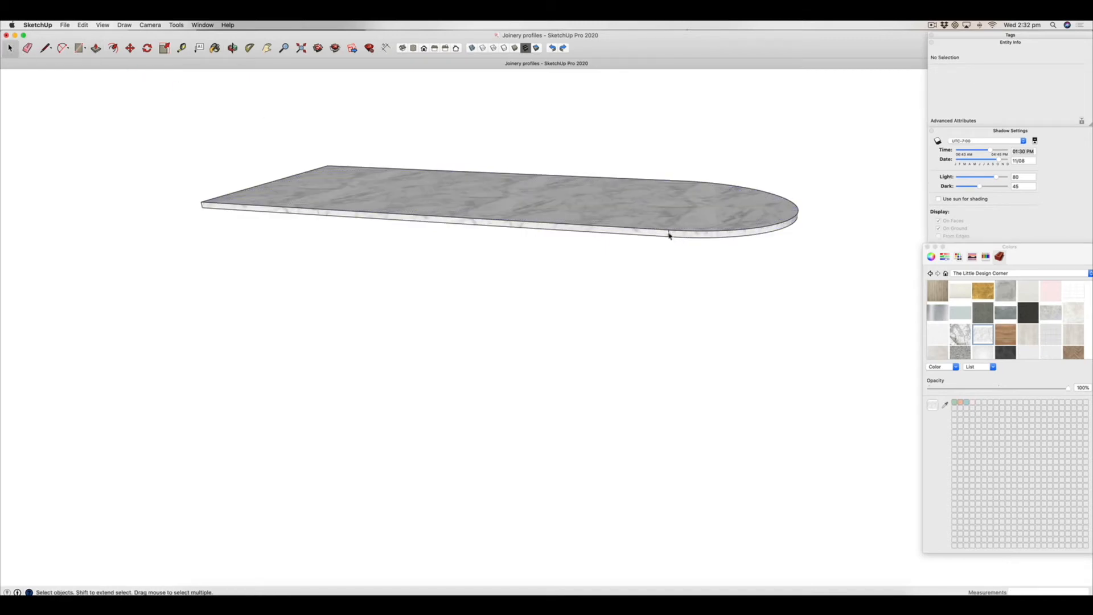
Select all connected geometry of the 30 mm marble benchtop and make it a group.
right_click(668, 234)
click(682, 252)
triple_click(585, 213)
right_click(585, 214)
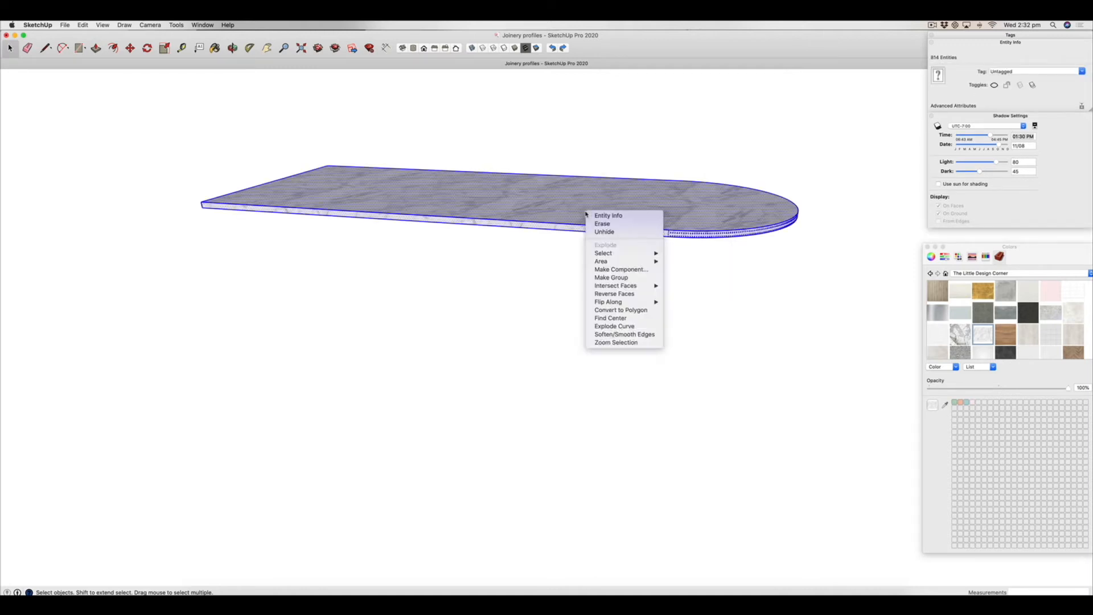
click(623, 276)
Move the benchtop group by its lower front corner onto the matching top corner of the timber bench, then deselect it.
scroll(634, 286, down, 5)
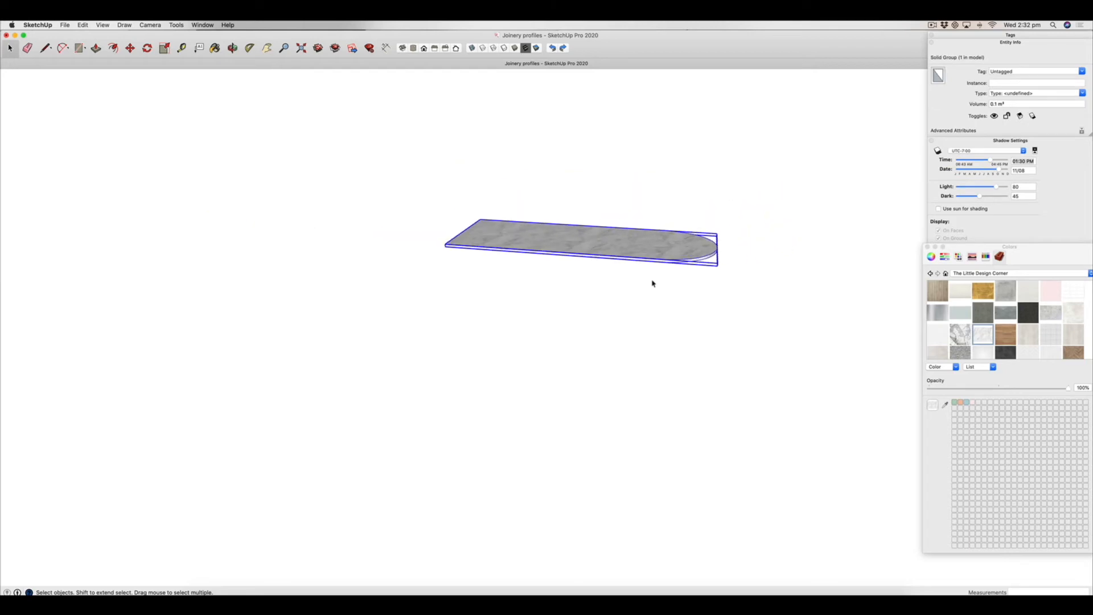
click(129, 48)
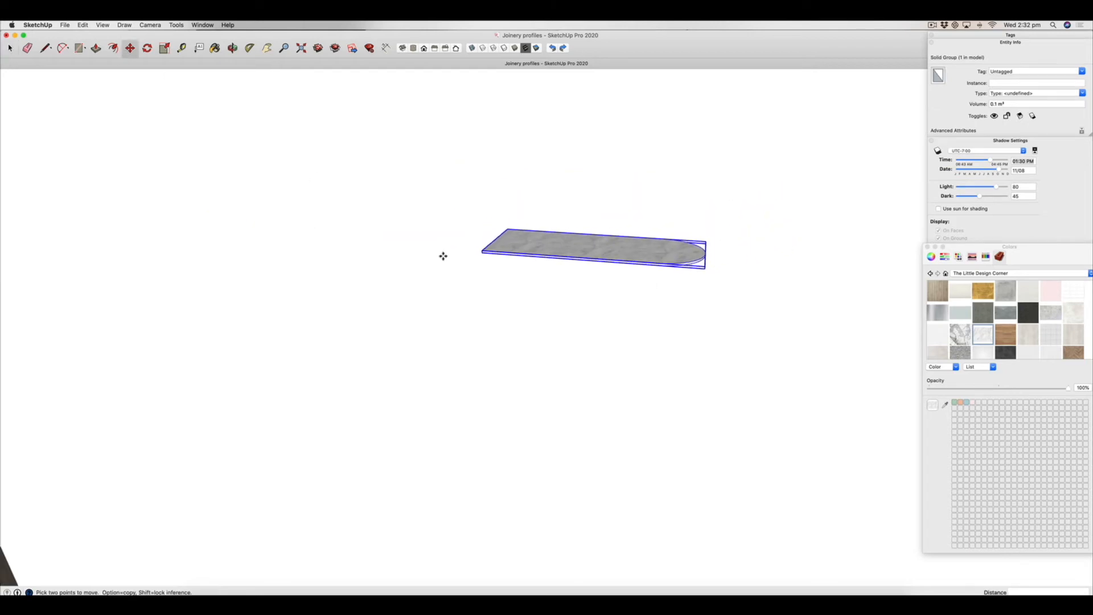
scroll(441, 254, up, 3)
click(517, 247)
scroll(568, 248, down, 5)
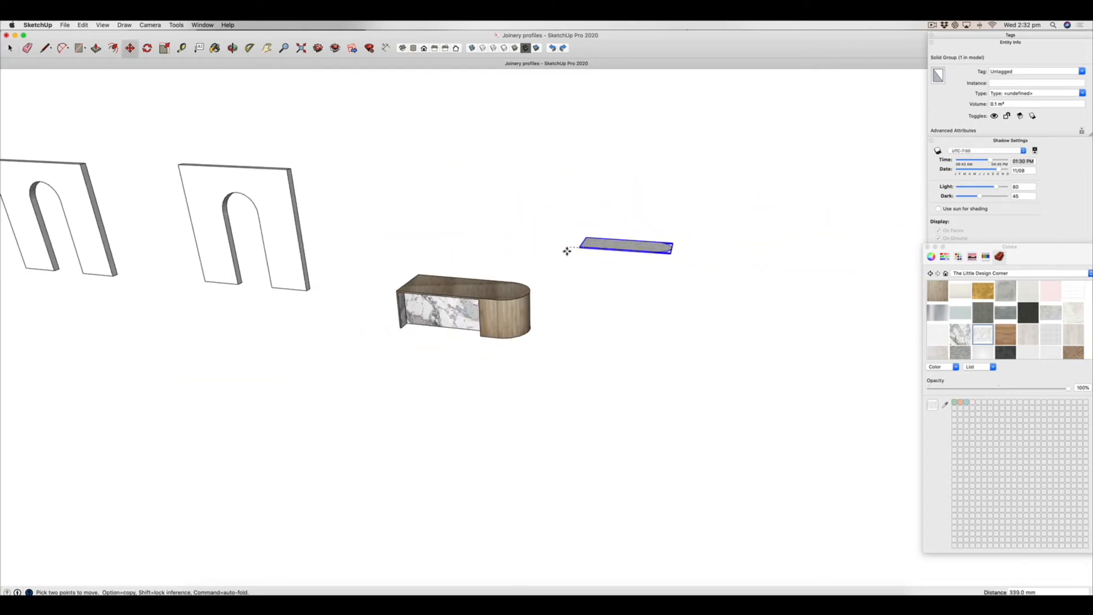
scroll(400, 293, up, 5)
click(379, 265)
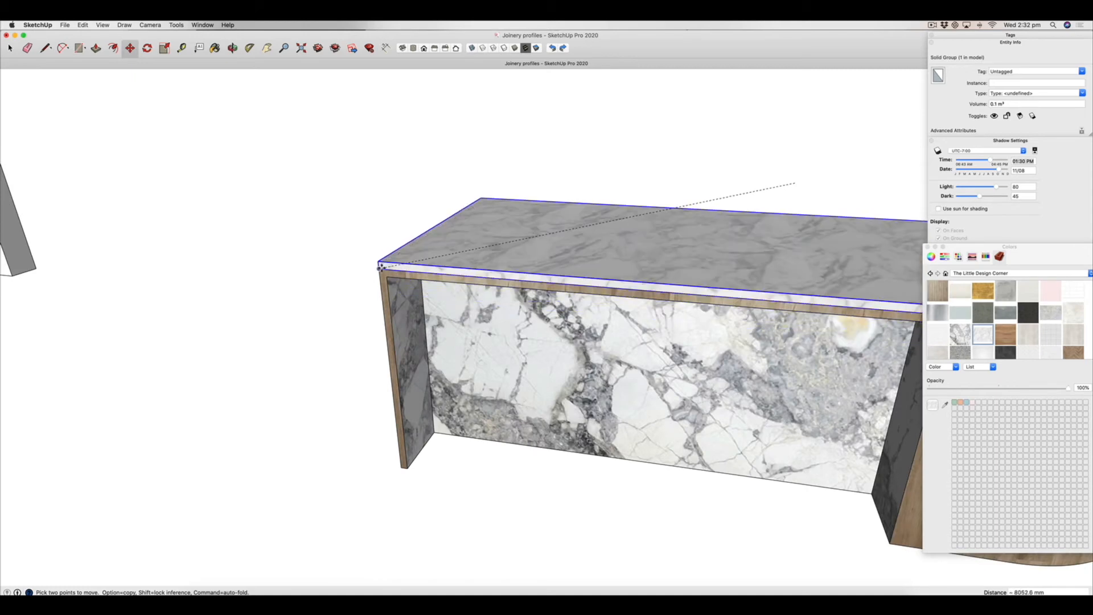
scroll(331, 296, down, 5)
scroll(569, 307, up, 3)
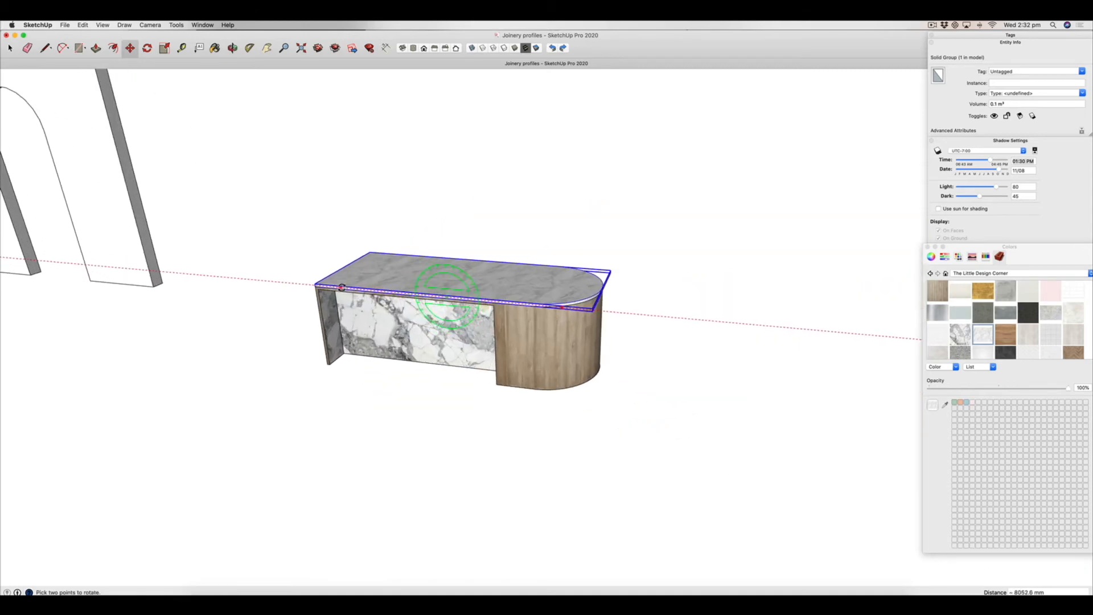
click(423, 229)
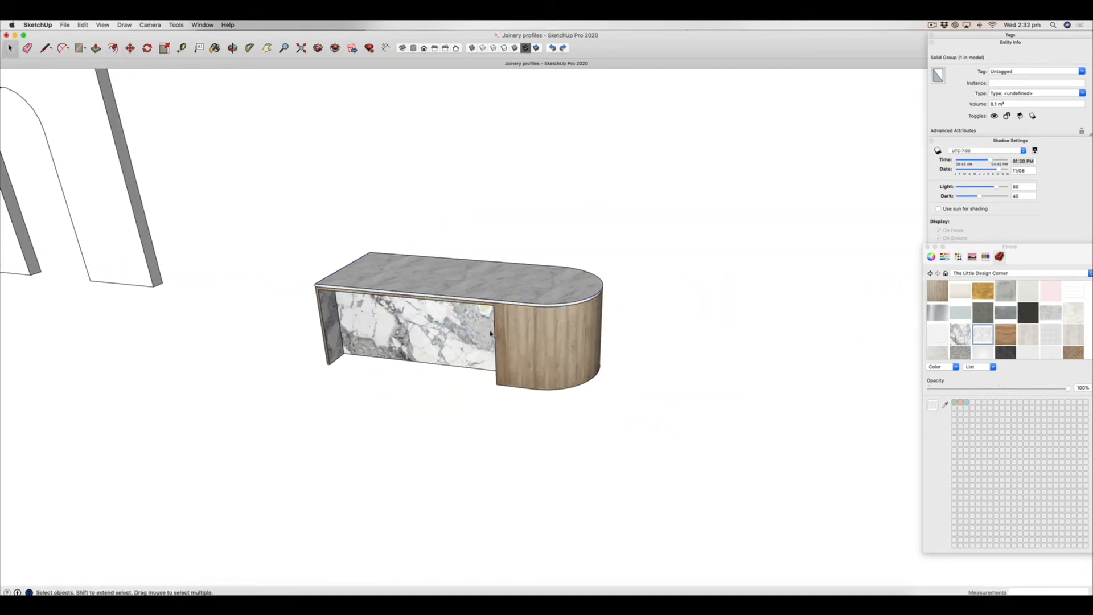
Inspect the assembled island bench from several angles, checking the benchtop, marble recess and curved timber end.
scroll(456, 256, up, 3)
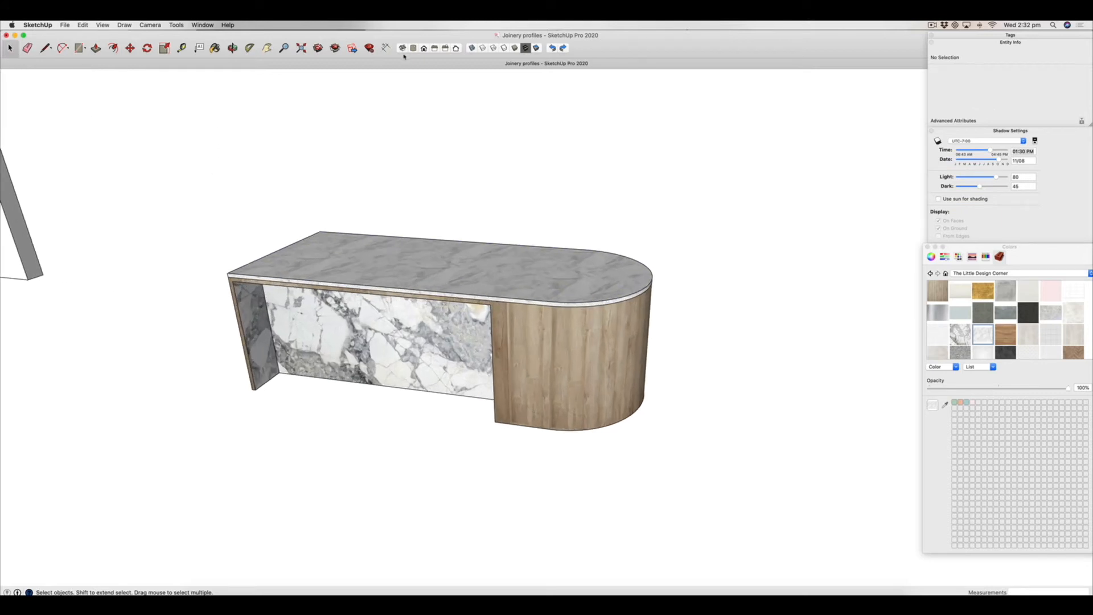
click(232, 48)
drag(391, 293, 431, 276)
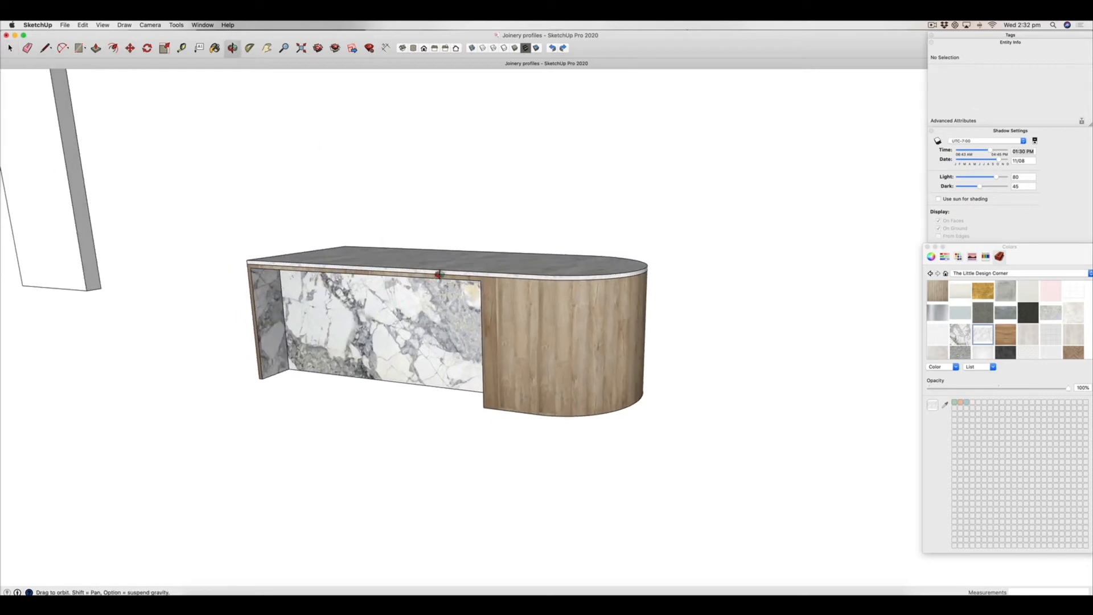
scroll(455, 273, up, 3)
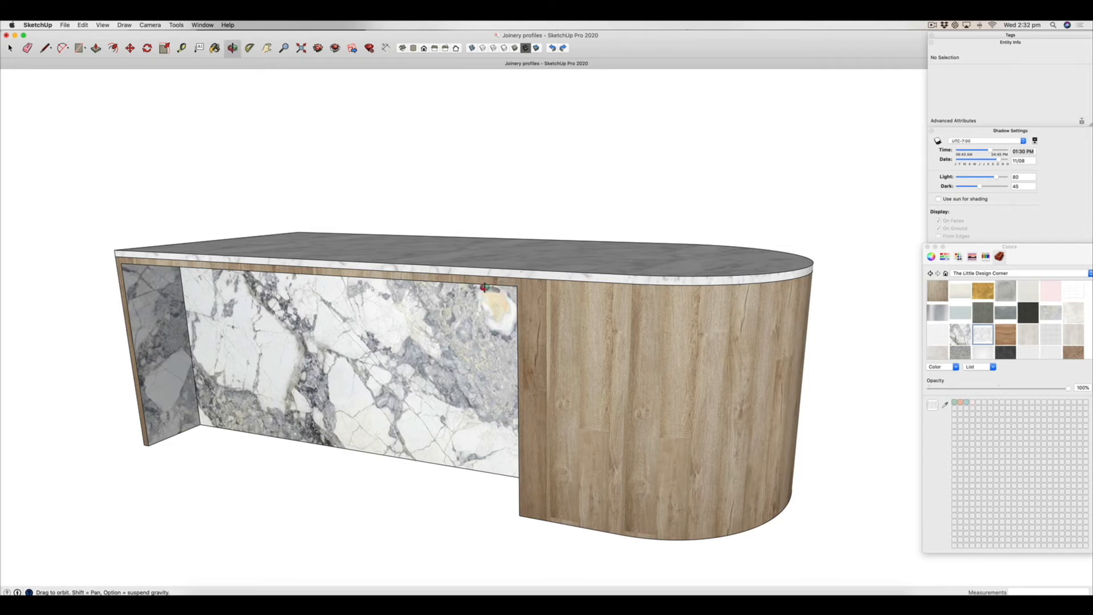
scroll(489, 339, down, 3)
scroll(527, 310, up, 5)
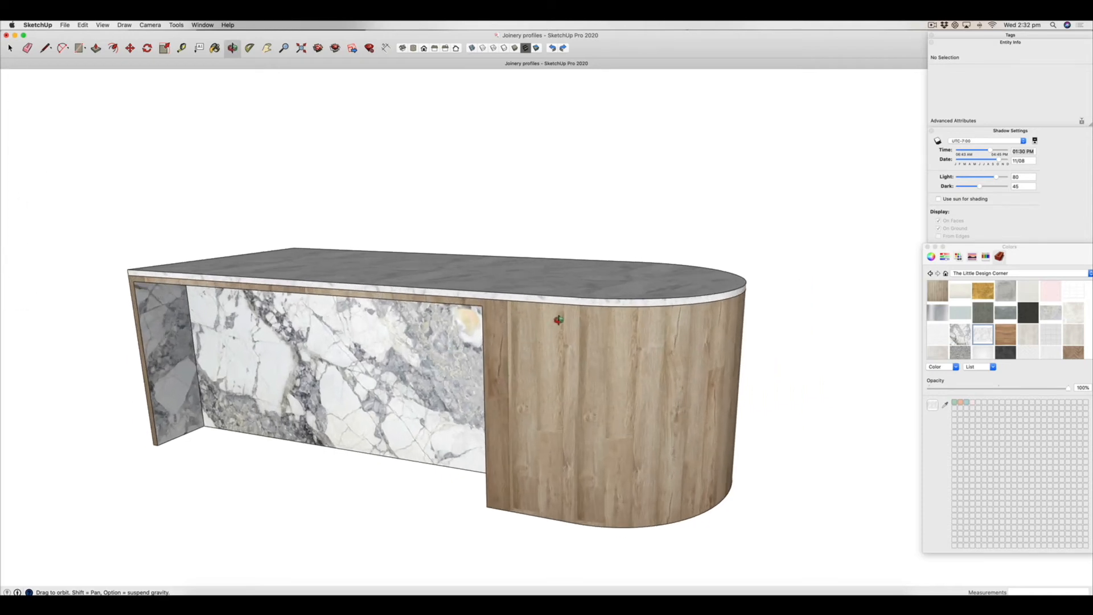
drag(536, 329, 752, 326)
scroll(717, 316, down, 2)
scroll(717, 317, down, 2)
drag(463, 313, 752, 346)
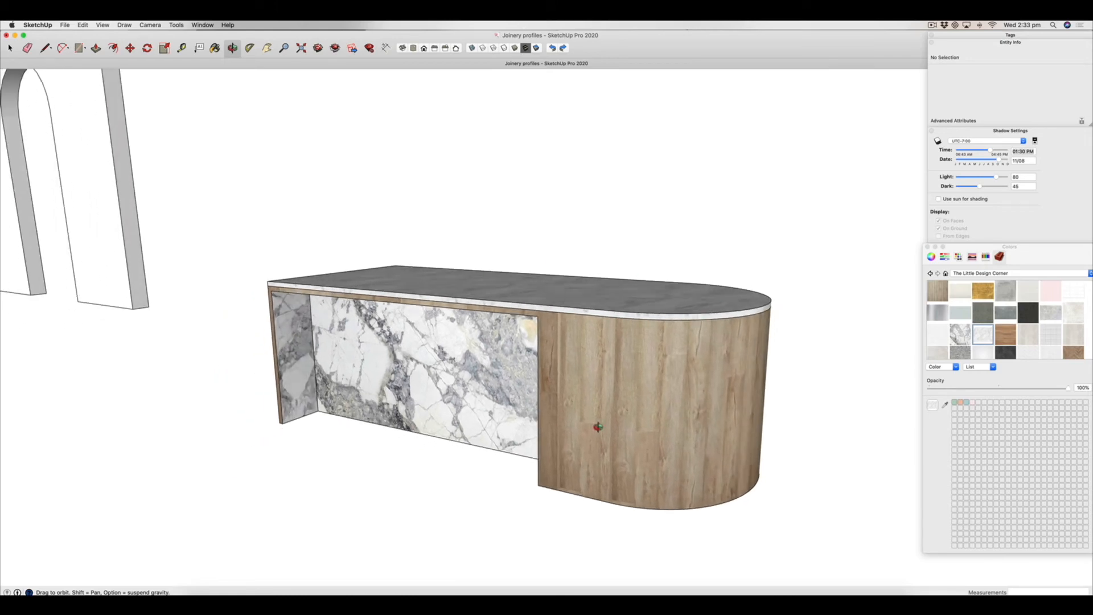
scroll(621, 366, up, 1)
scroll(709, 346, up, 1)
drag(709, 345, 725, 325)
scroll(609, 317, down, 3)
scroll(724, 325, down, 3)
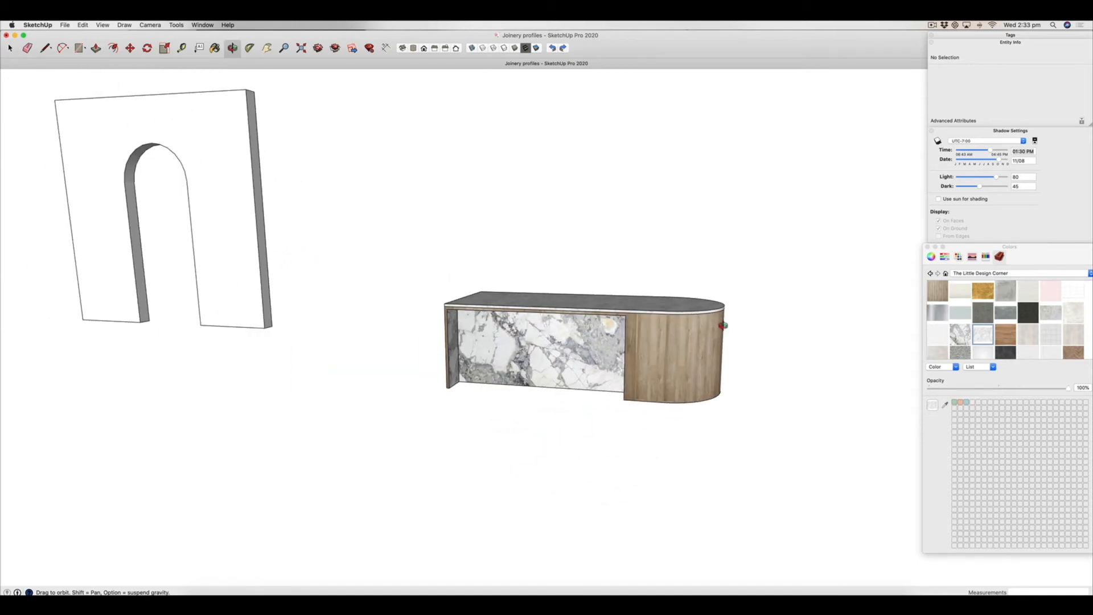
Examine the existing panelled wardrobe with curved open shelving, compare it with its reference photo, and put the open photos away.
scroll(727, 321, down, 5)
scroll(731, 324, up, 1)
scroll(731, 323, down, 1)
scroll(200, 300, up, 10)
scroll(193, 284, up, 10)
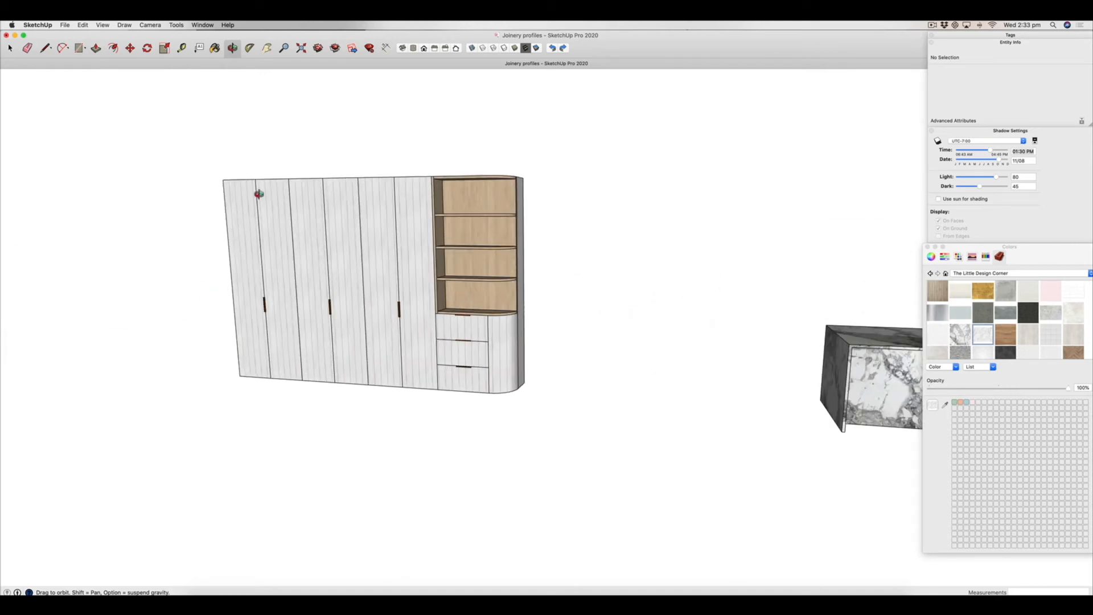
drag(330, 285, 414, 302)
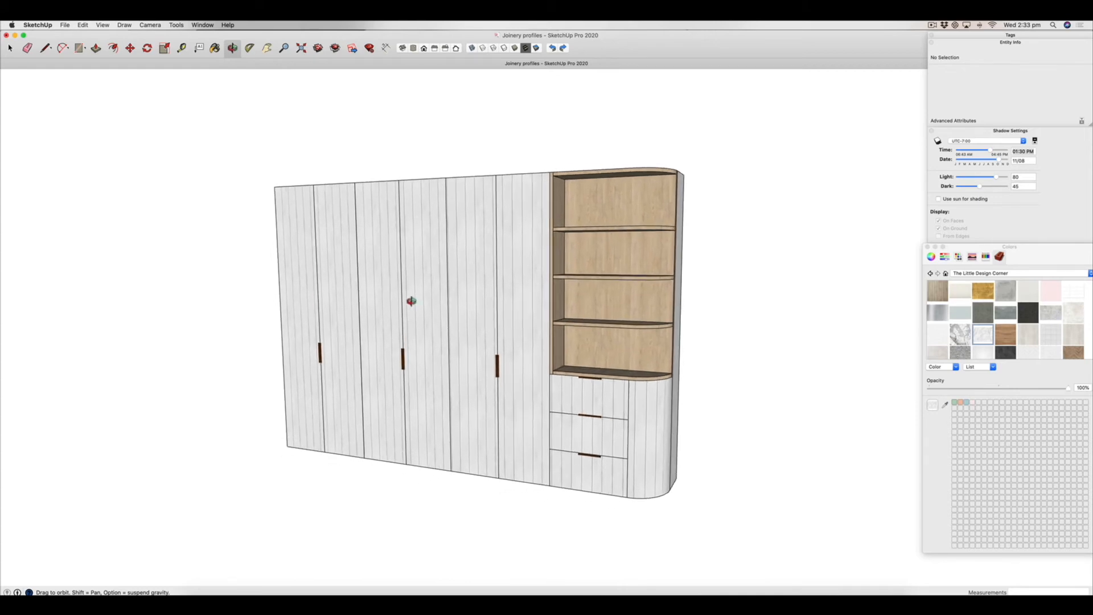
drag(477, 389, 612, 396)
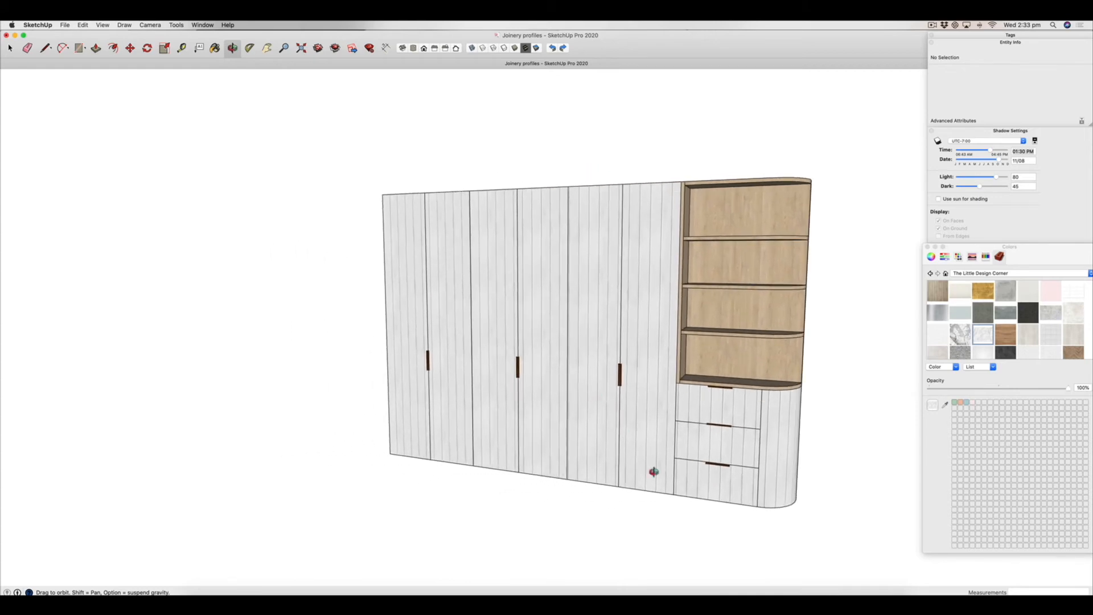
click(852, 604)
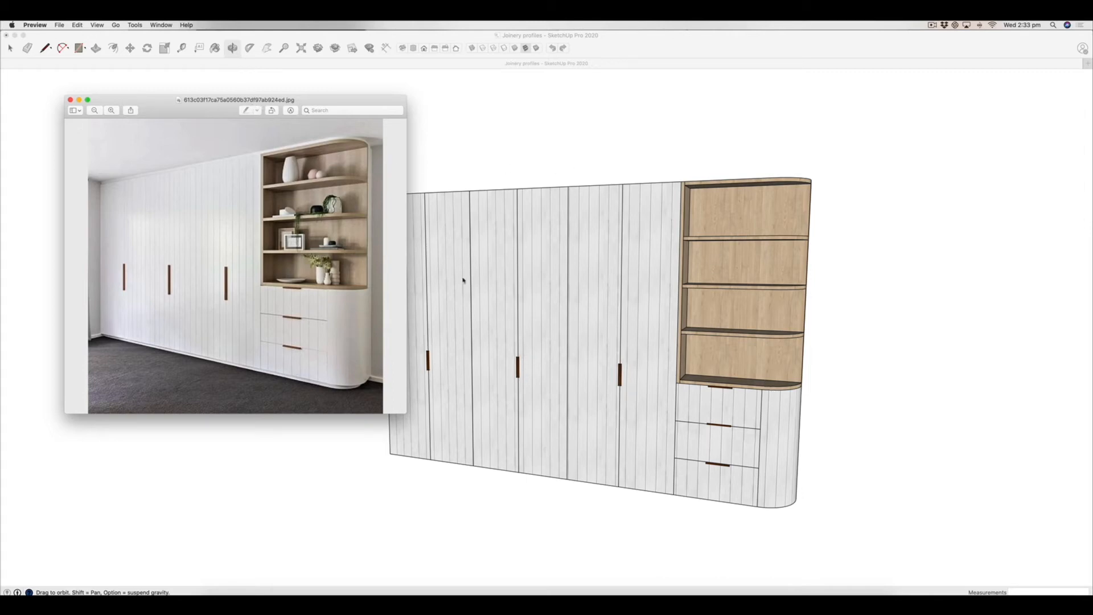
click(80, 101)
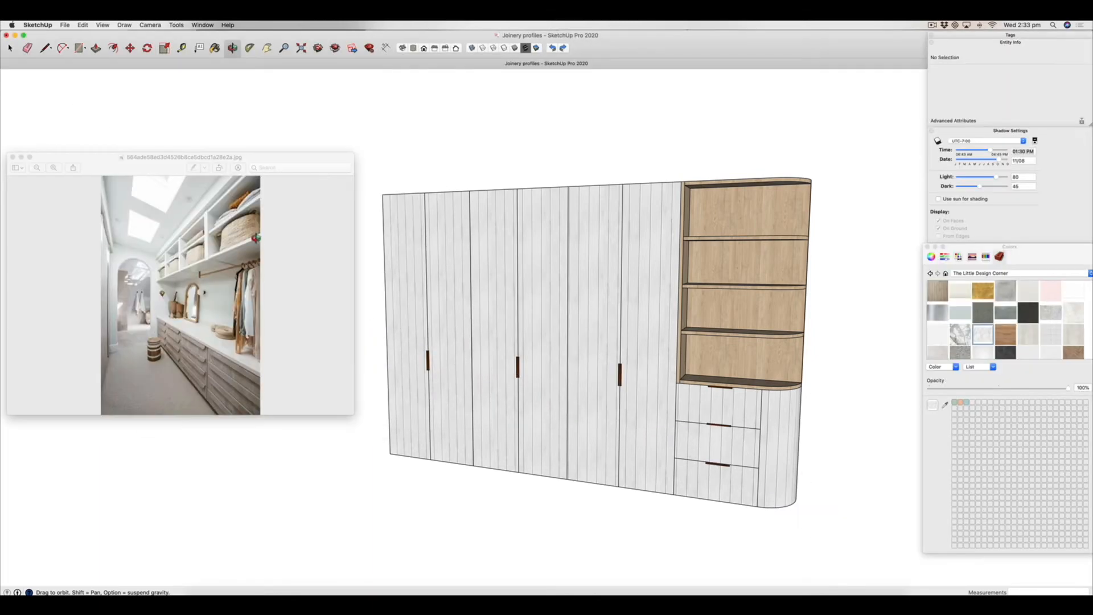
click(22, 157)
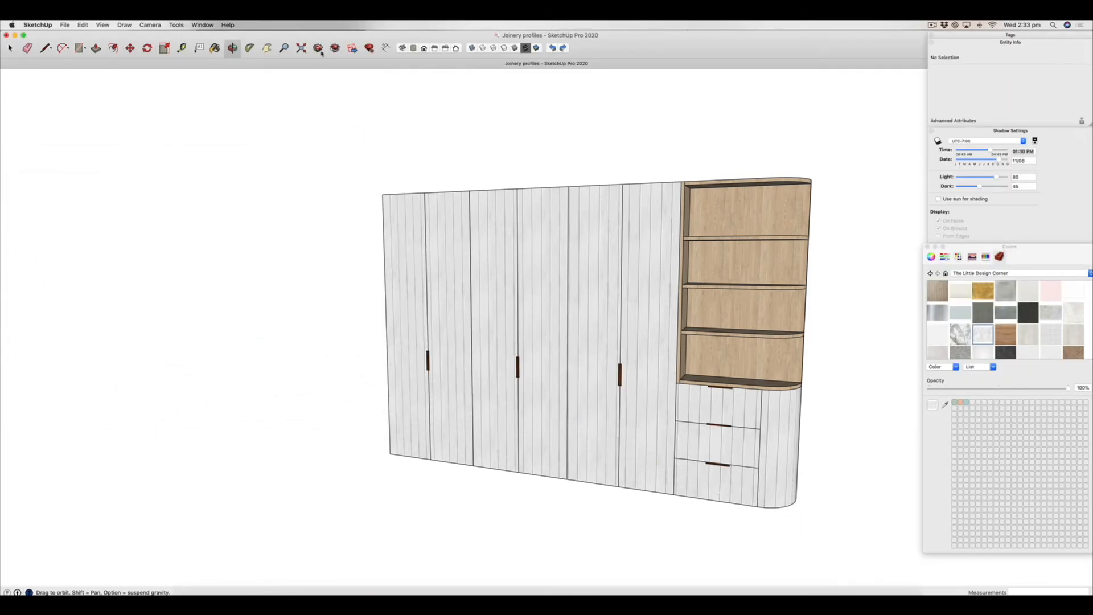
Set the camera to parallel projection in top view and show the empty space beside the wardrobe.
click(410, 50)
scroll(332, 270, down, 4)
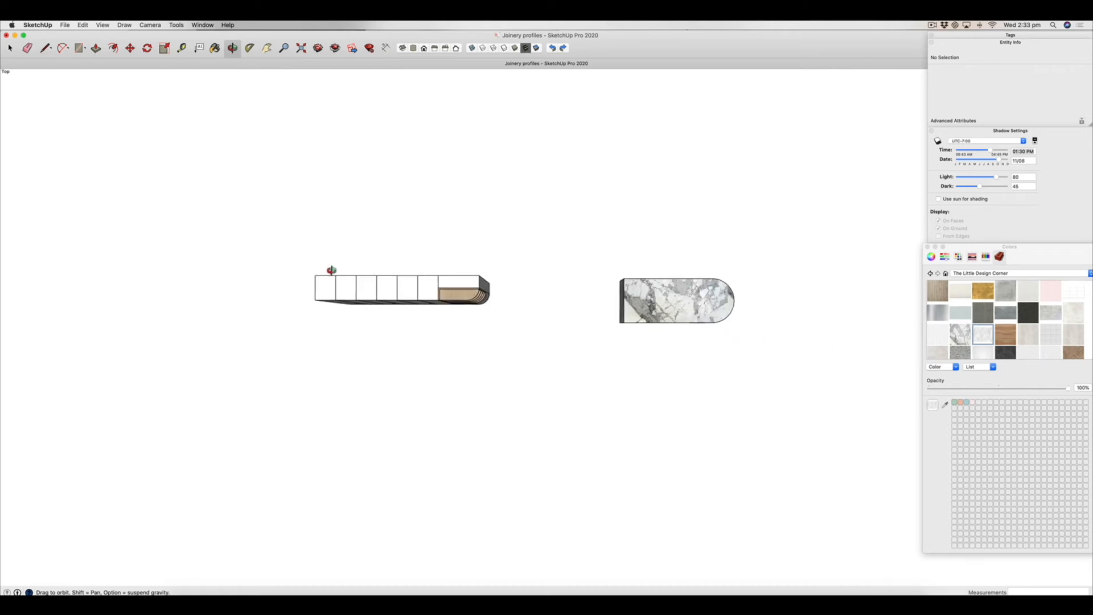
click(140, 26)
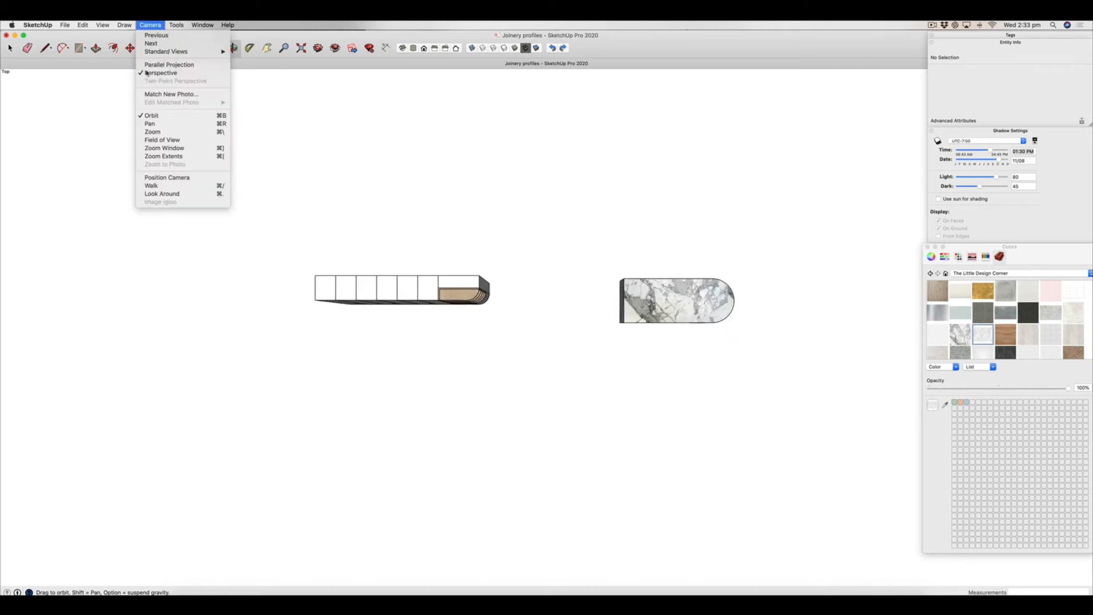
click(165, 63)
drag(149, 287, 297, 261)
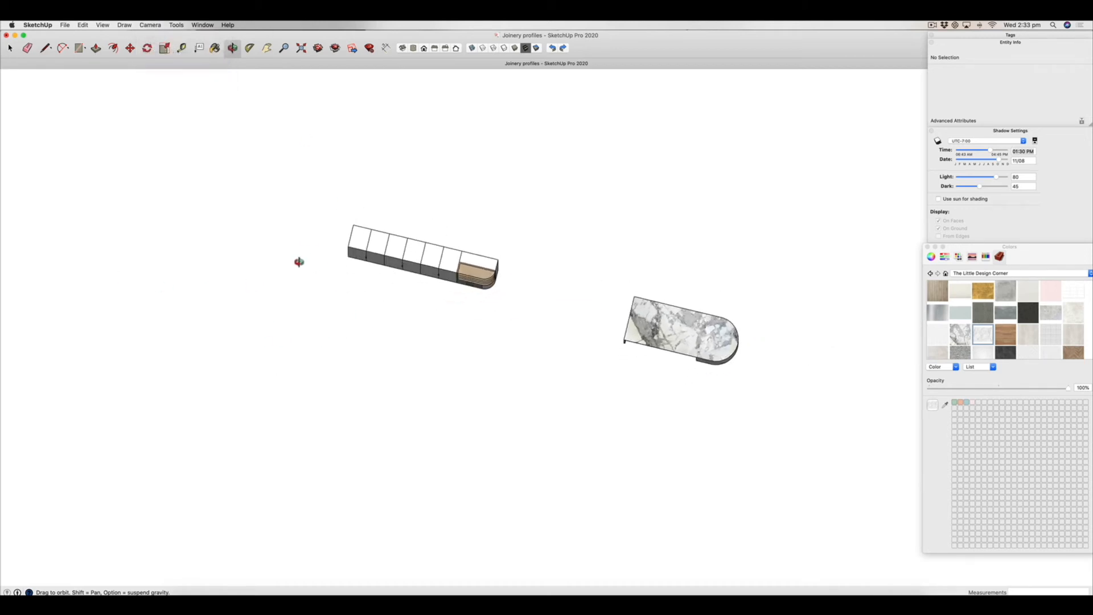
click(414, 47)
scroll(642, 379, down, 5)
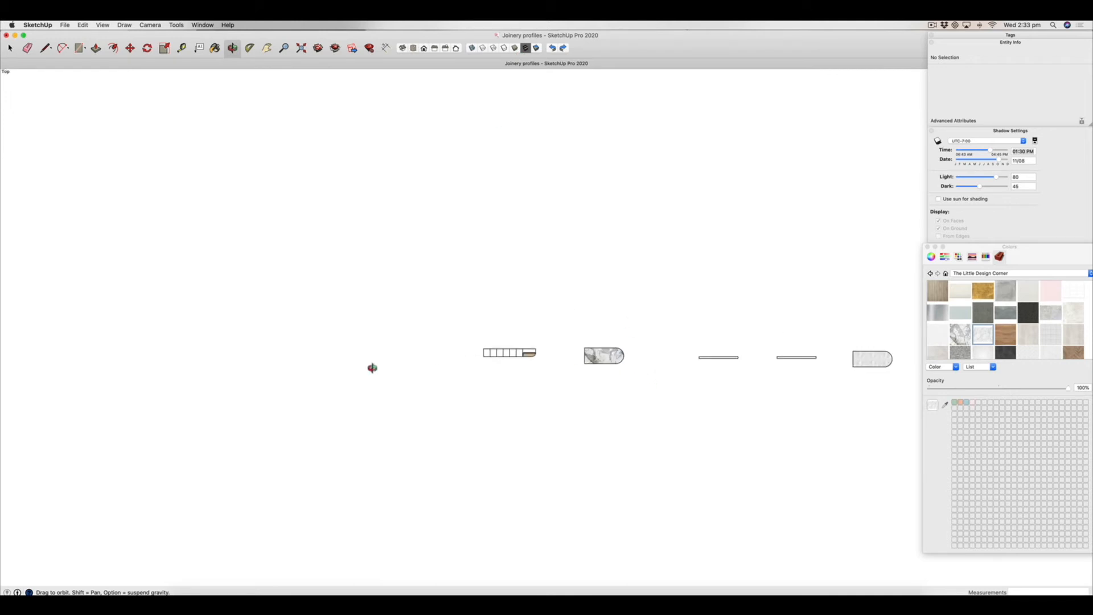
scroll(366, 352, up, 5)
scroll(708, 346, up, 2)
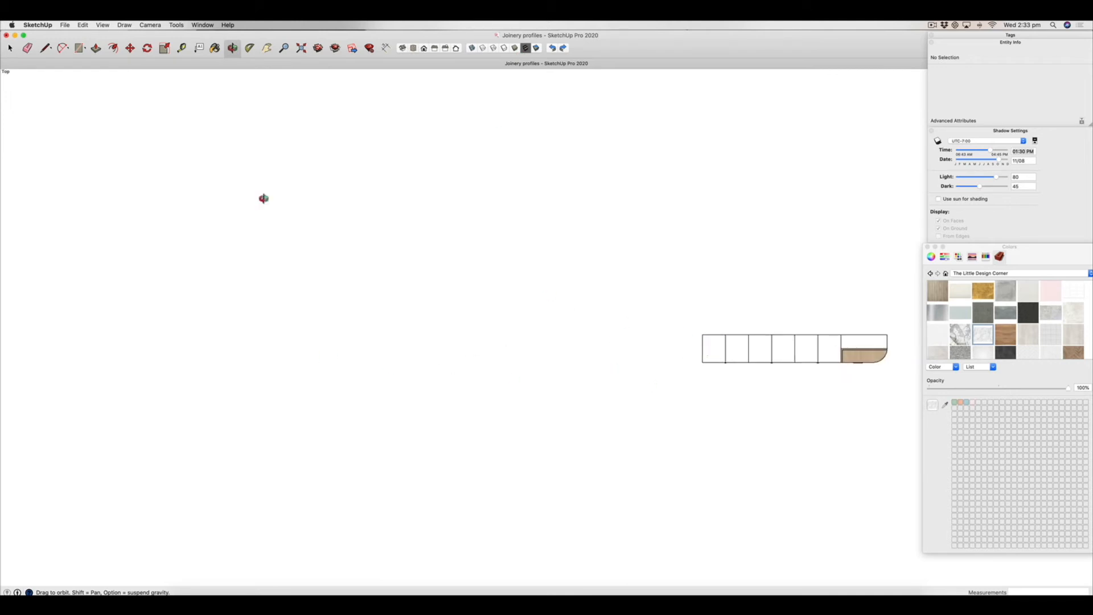
Draw a 4000 x 600 mm rectangle in the empty space beside the wardrobe as the new wardrobe's footprint.
key(r)
click(297, 322)
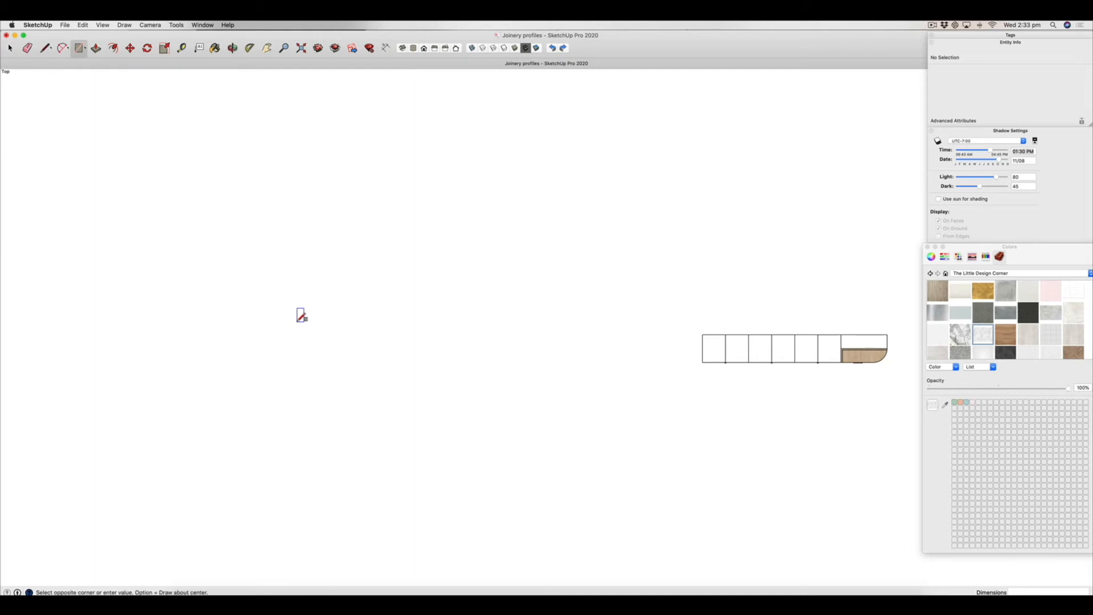
click(550, 368)
text(4000,600)
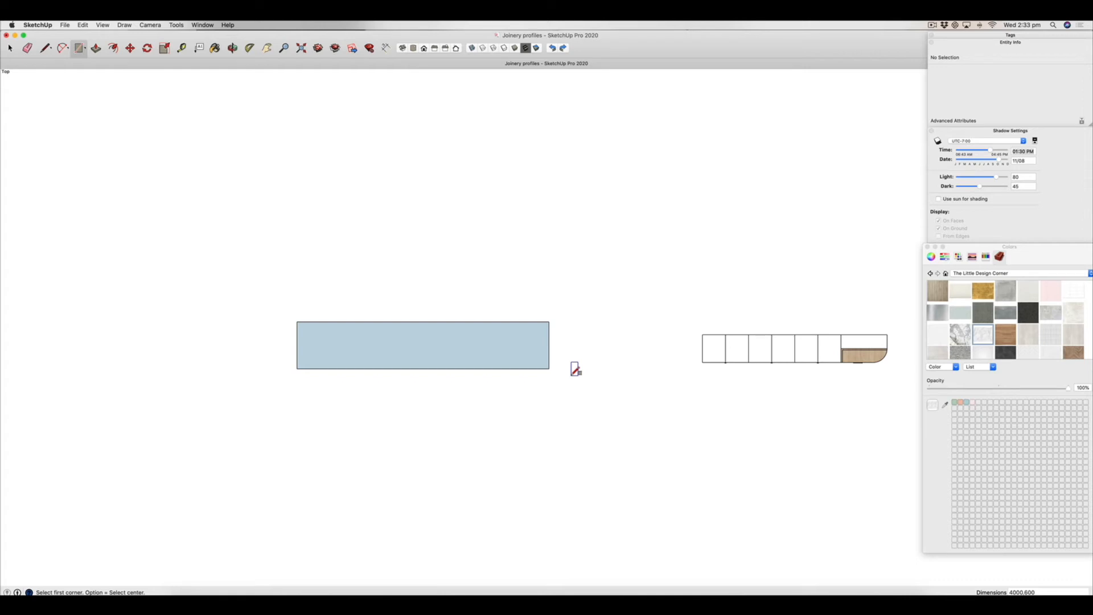
key(Return)
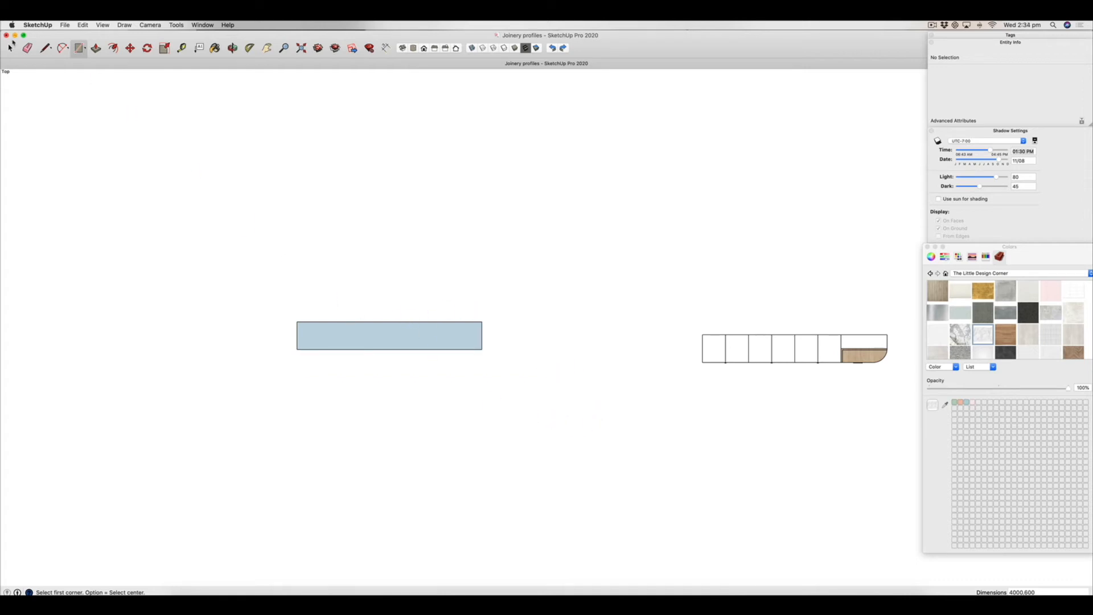
Reverse the new footprint rectangle's face so its white front side faces up, then deselect it.
key(space)
right_click(389, 337)
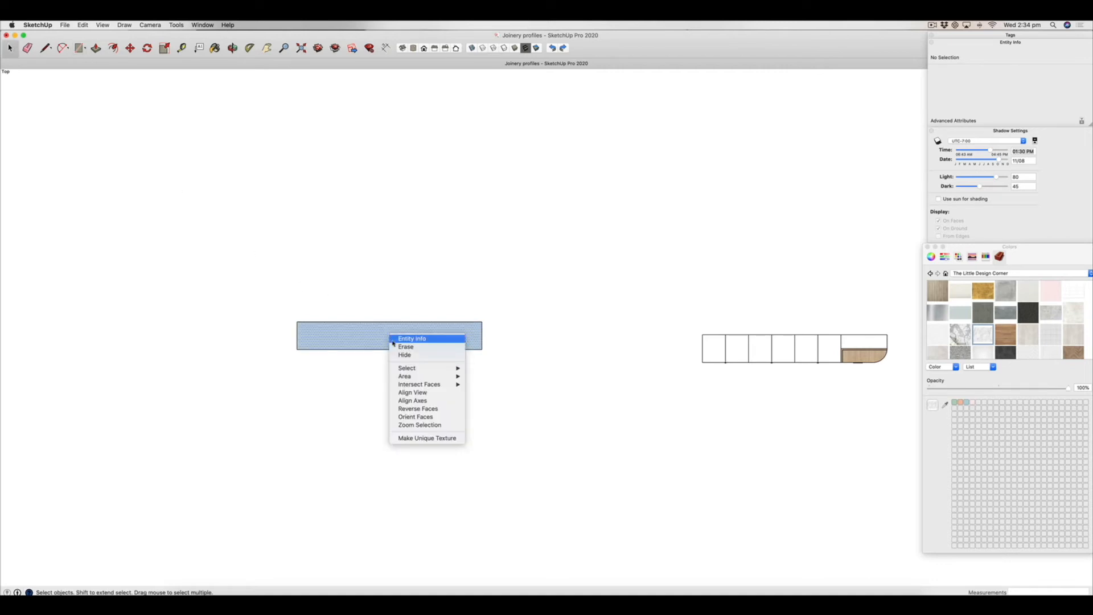
click(416, 400)
scroll(419, 335, up, 3)
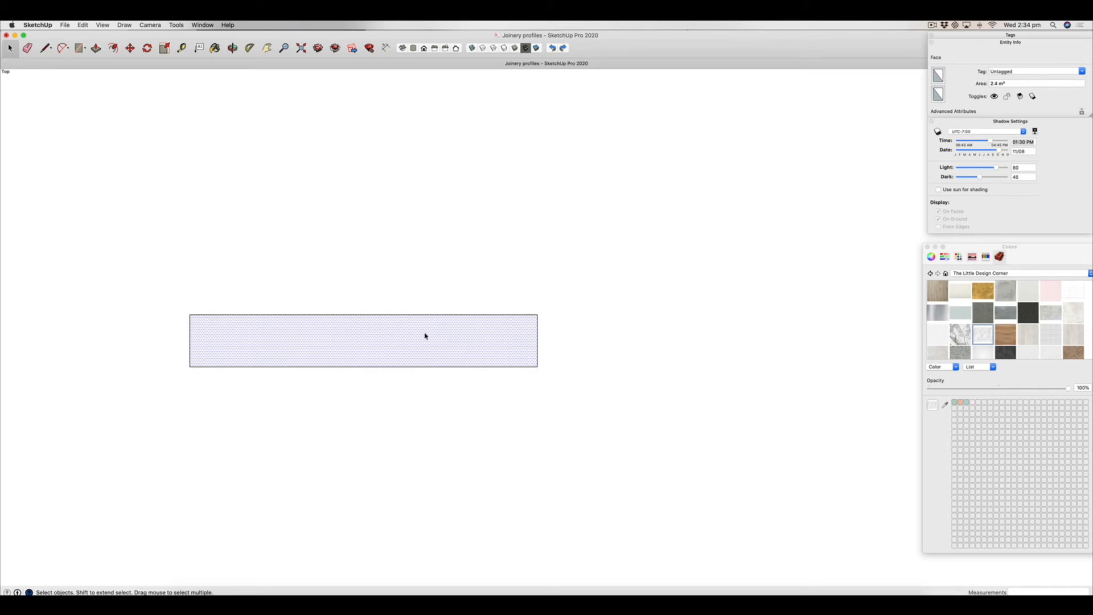
click(338, 281)
scroll(367, 362, down, 3)
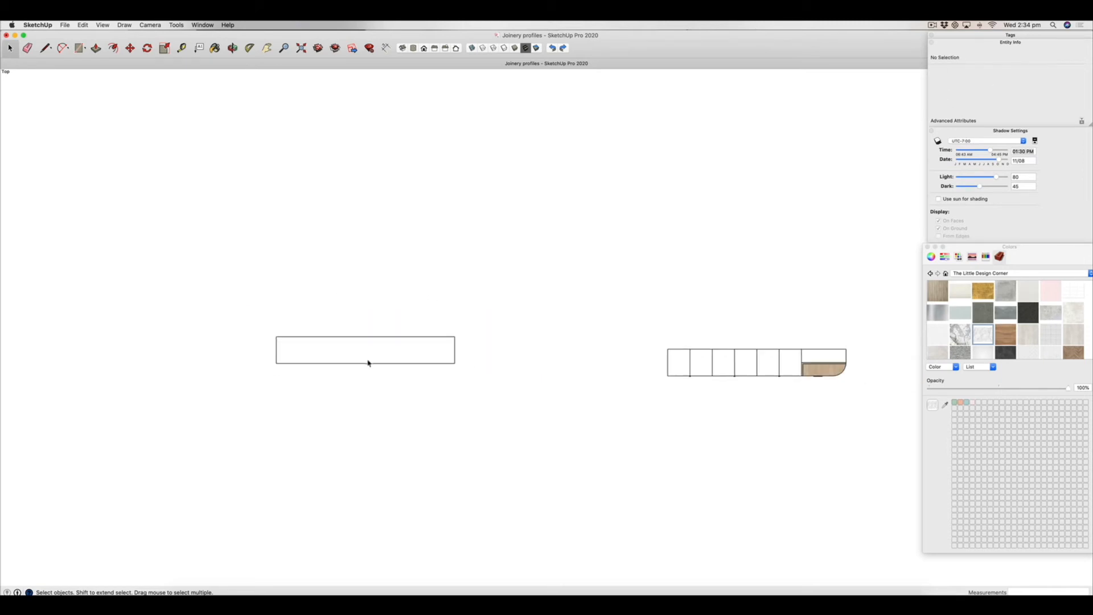
scroll(391, 340, up, 2)
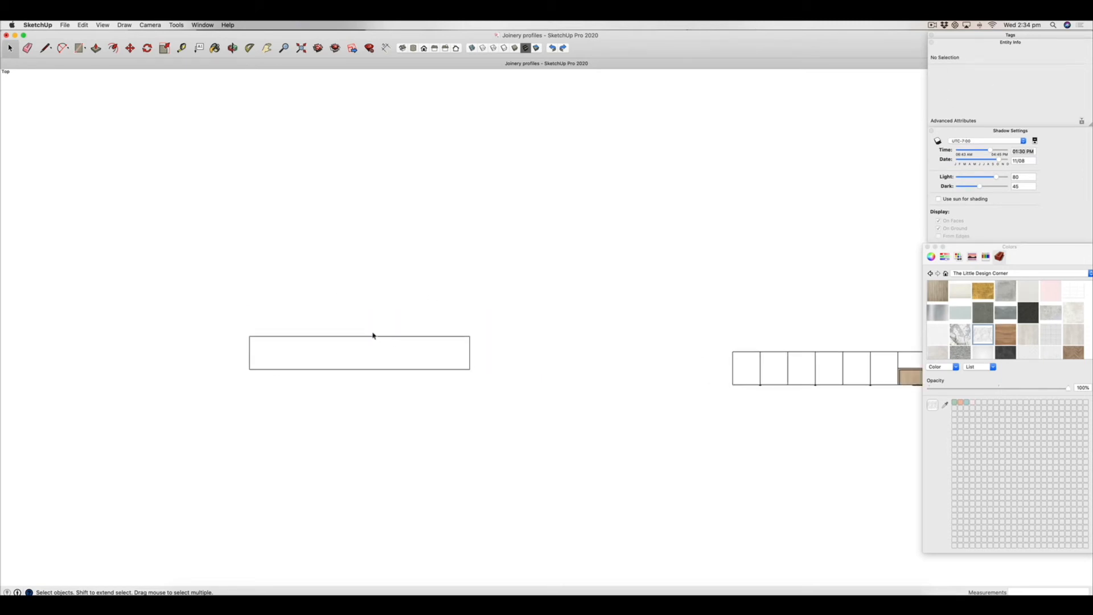
Check the wardrobe reference photo, then place a vertical guide 3000 mm from the footprint's left end.
key(t)
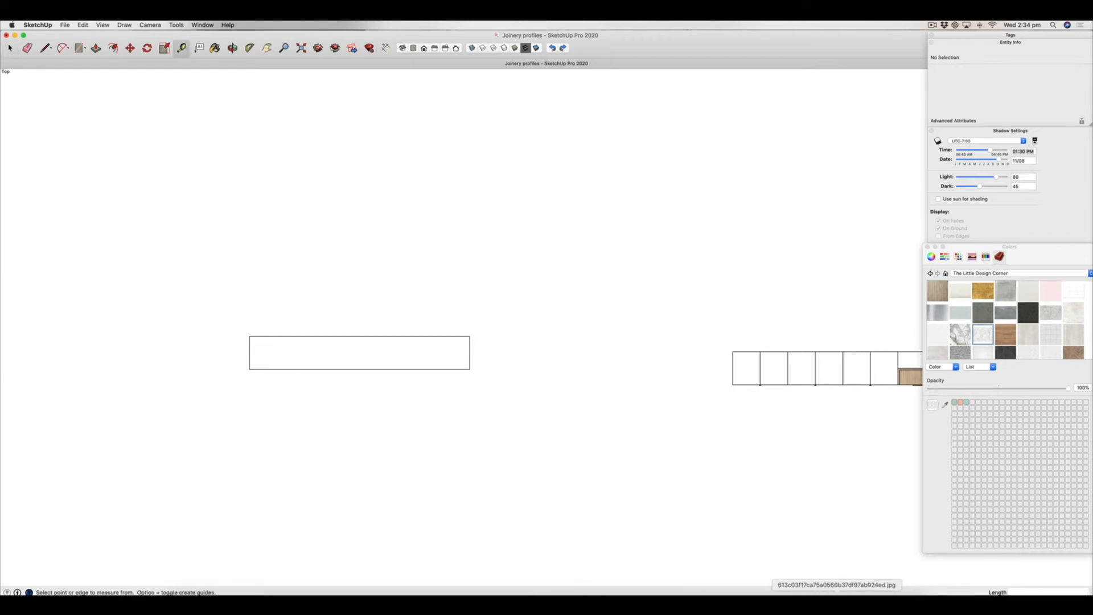
click(836, 603)
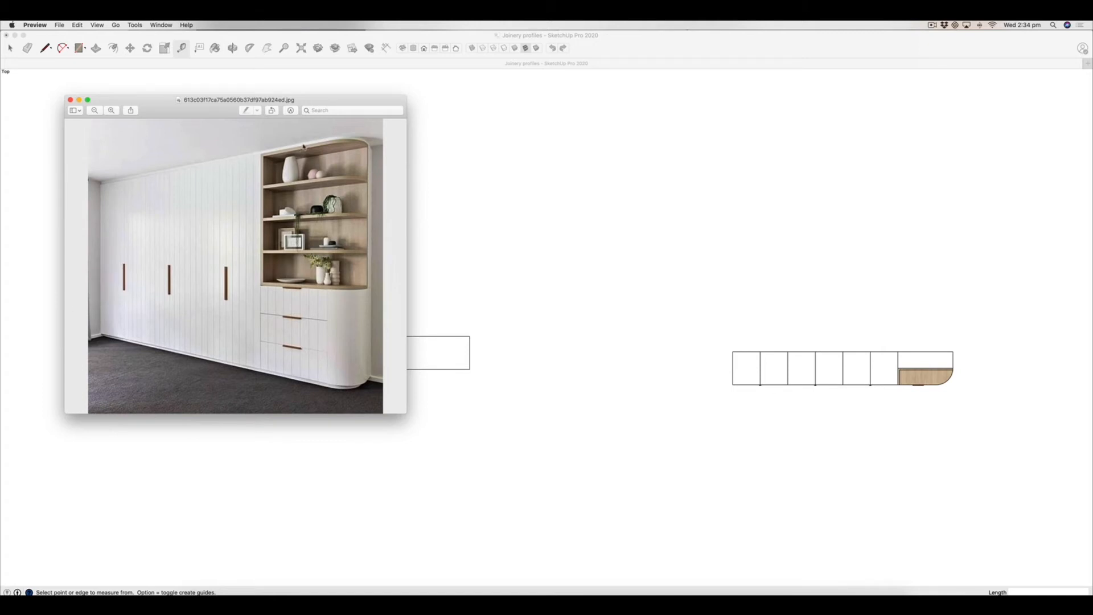
click(484, 227)
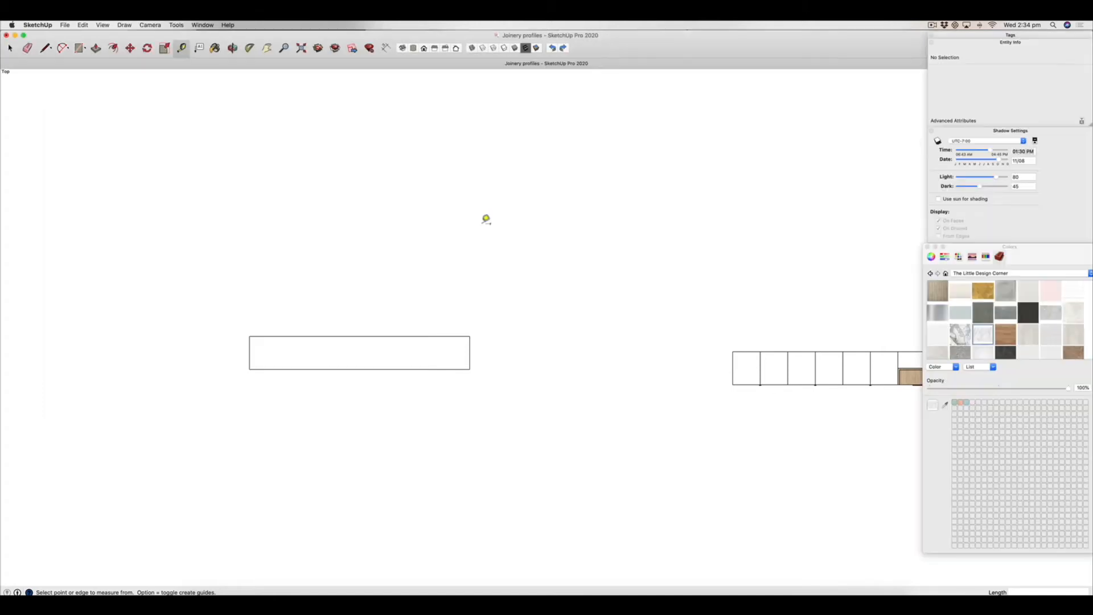
click(249, 345)
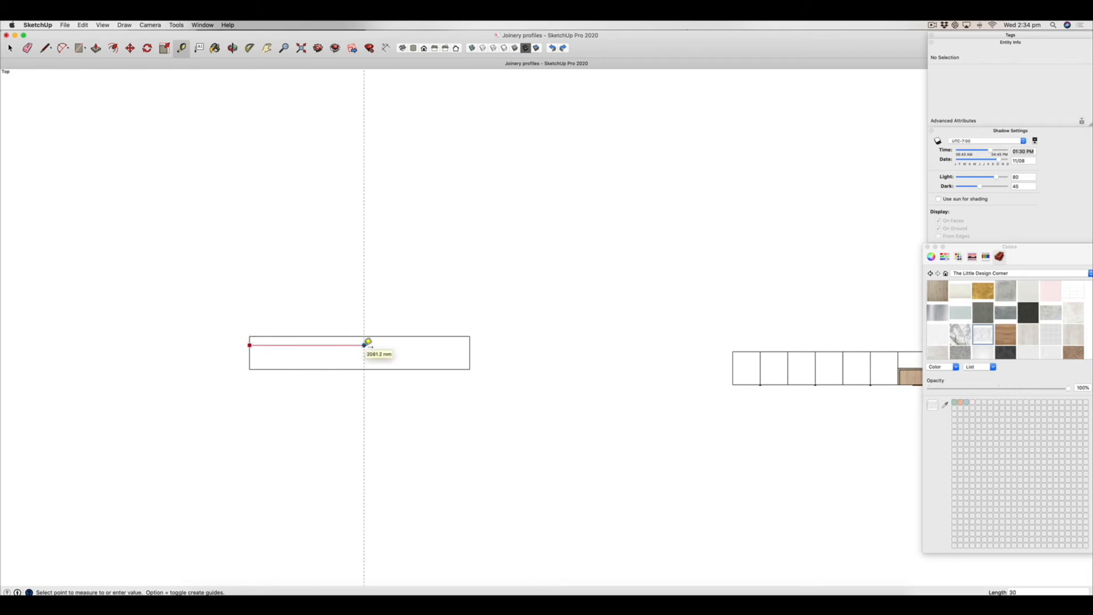
text(3000)
key(Return)
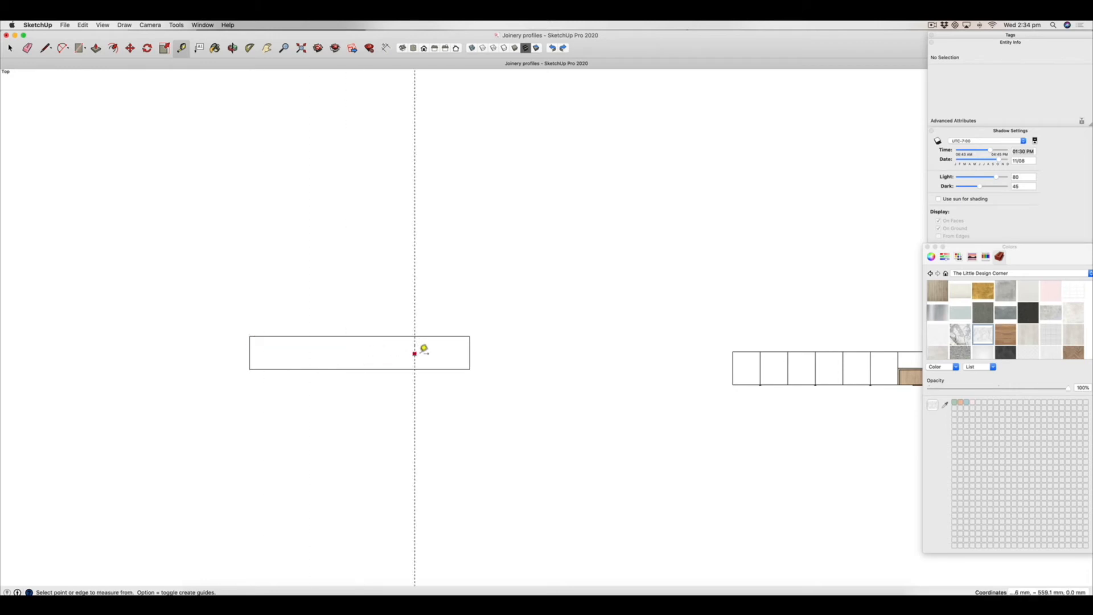
Place a lengthwise guide parallel to the footprint's back edge, at half of its depth.
scroll(423, 349, up, 2)
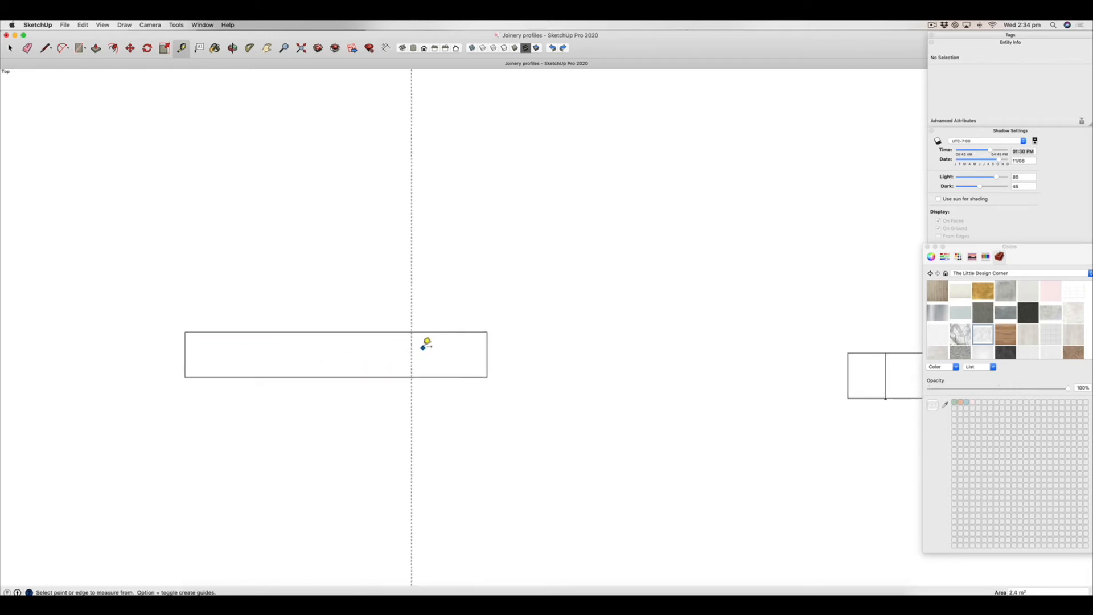
click(464, 332)
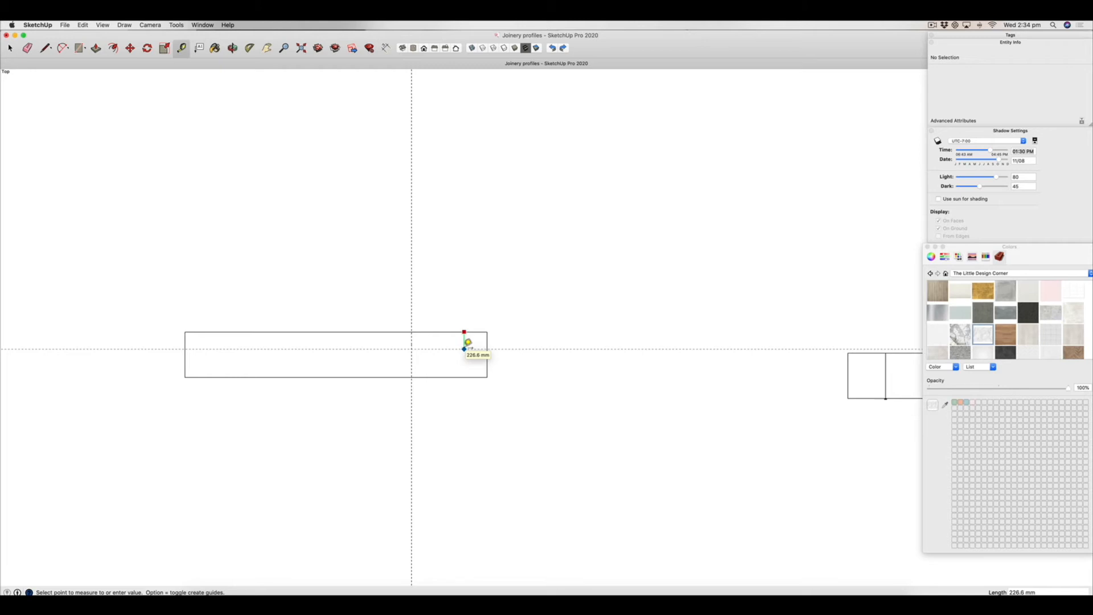
key(Return)
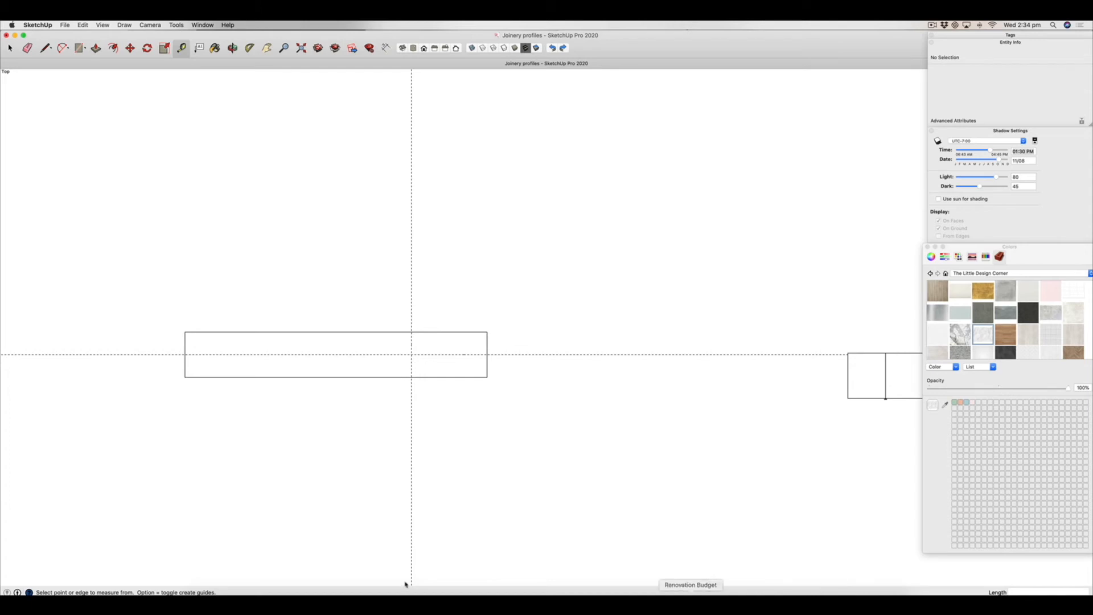
Examine the wardrobe reference photo for how the open shelving and drawer section is set out.
click(207, 599)
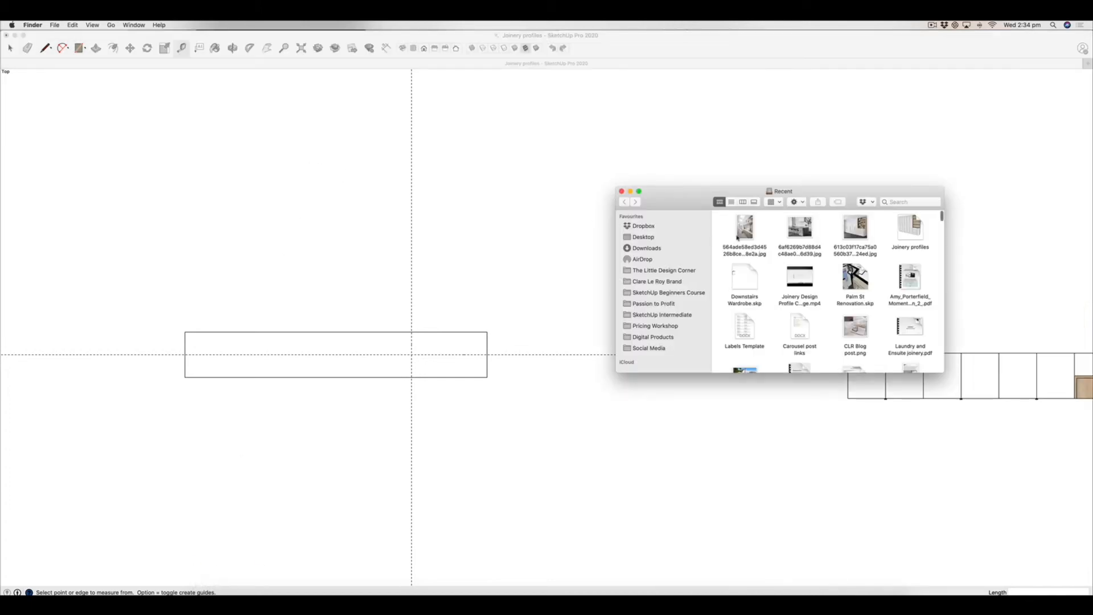
click(848, 228)
key(space)
click(658, 471)
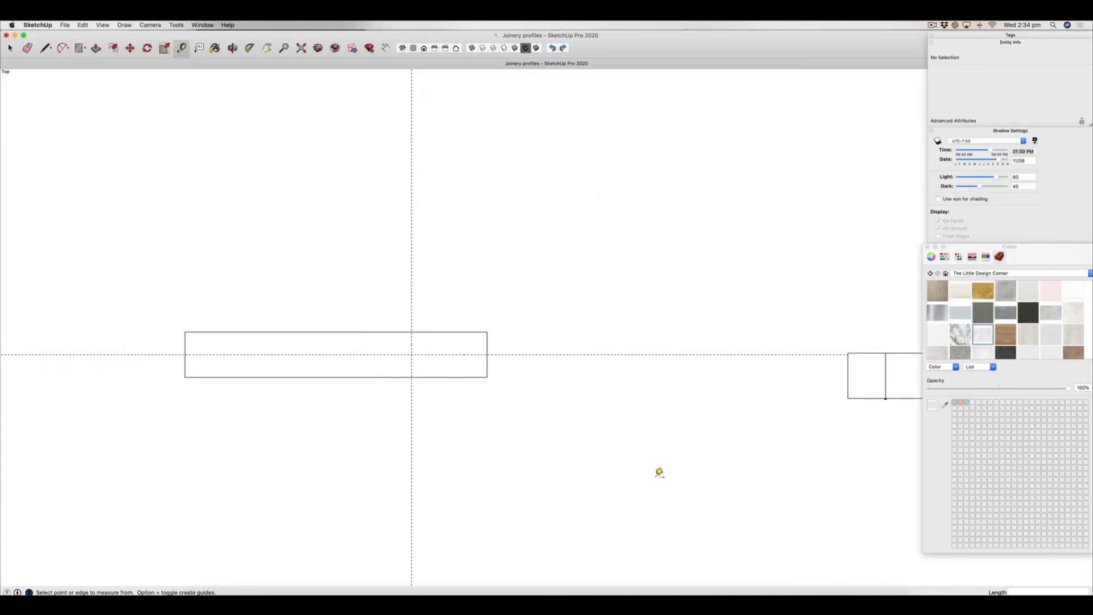
click(612, 602)
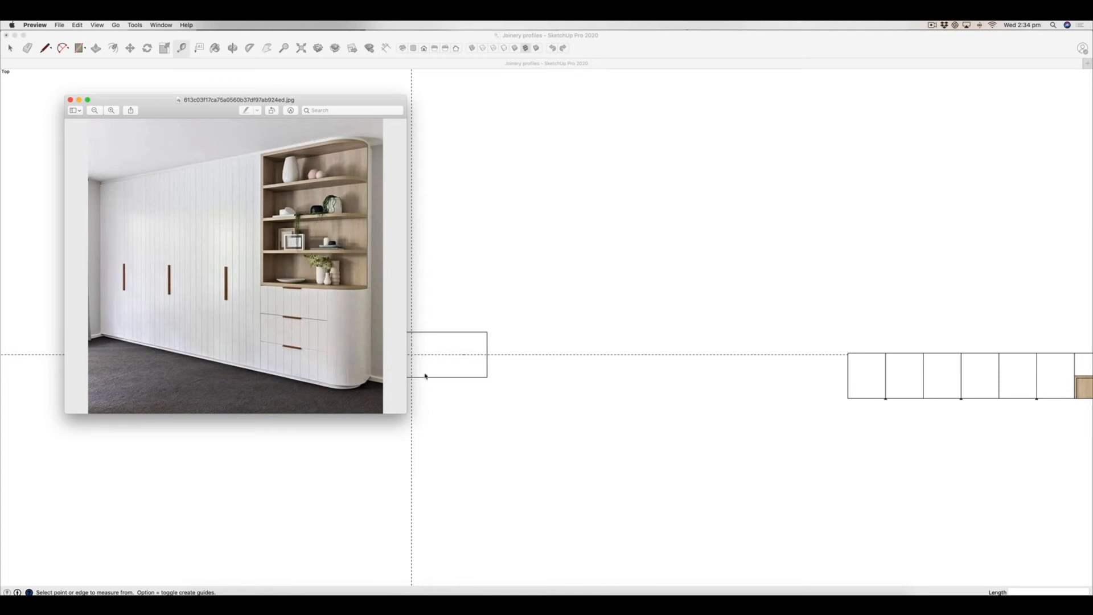
click(499, 296)
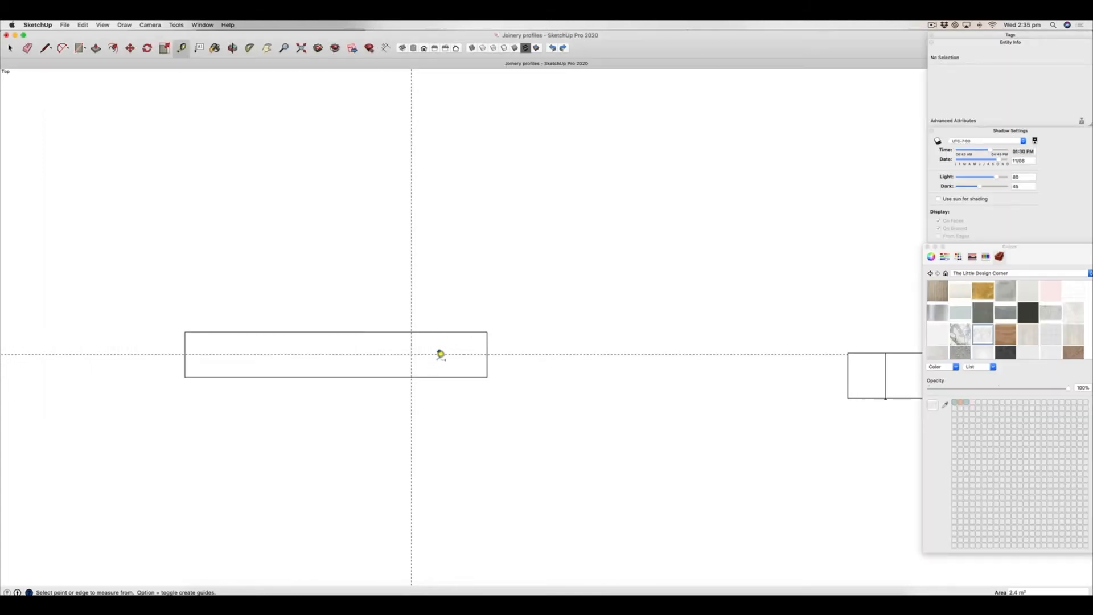
click(460, 331)
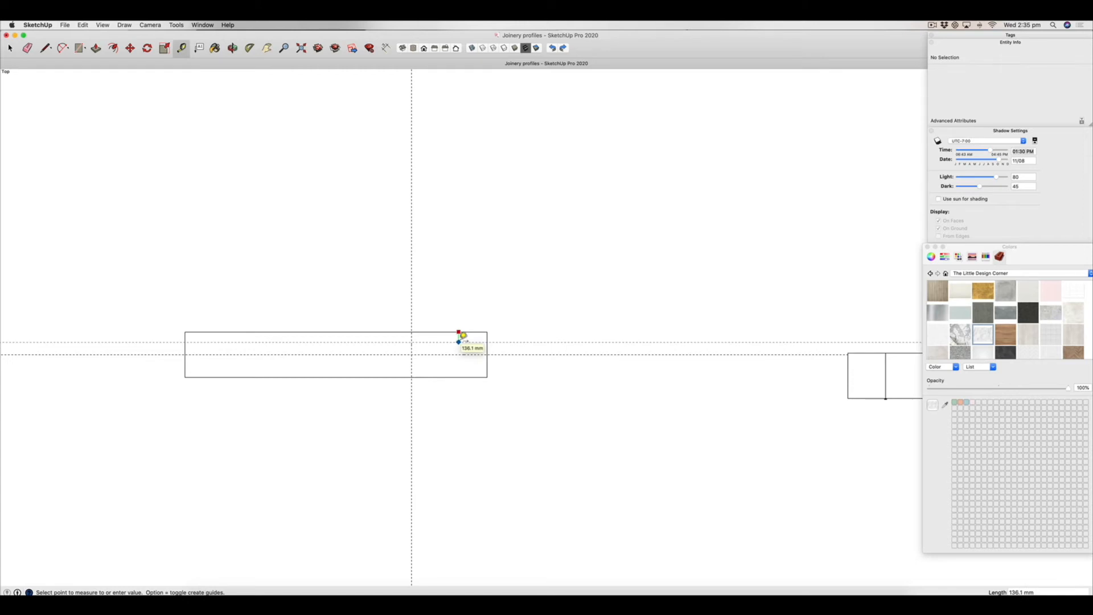
key(Return)
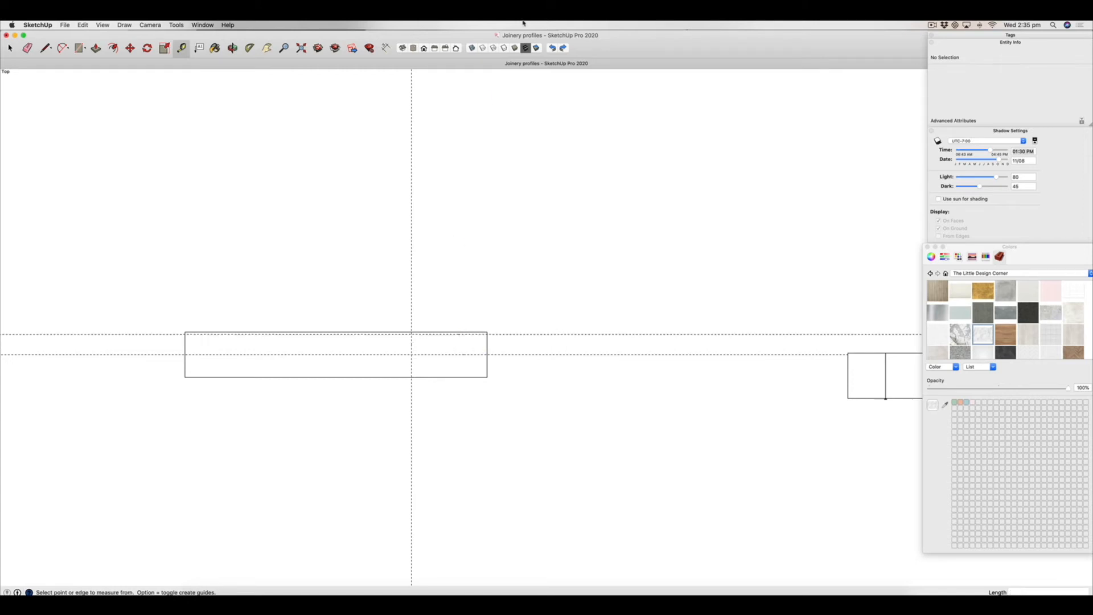
click(552, 49)
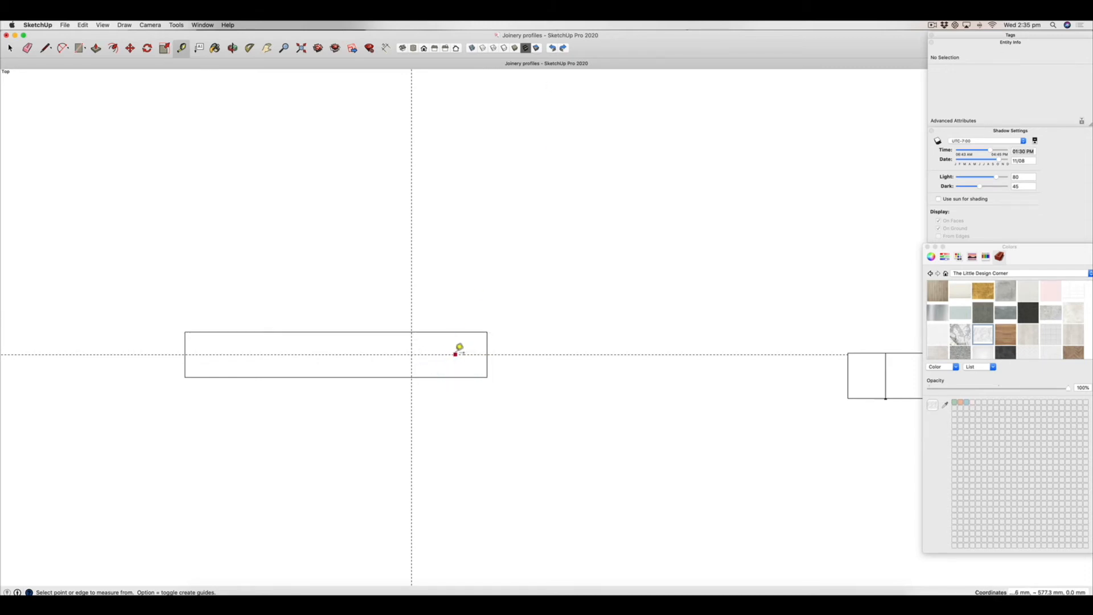
Draw a full-depth rectangle from the footprint's back-left corner to the 3000 mm guide at the front edge.
key(r)
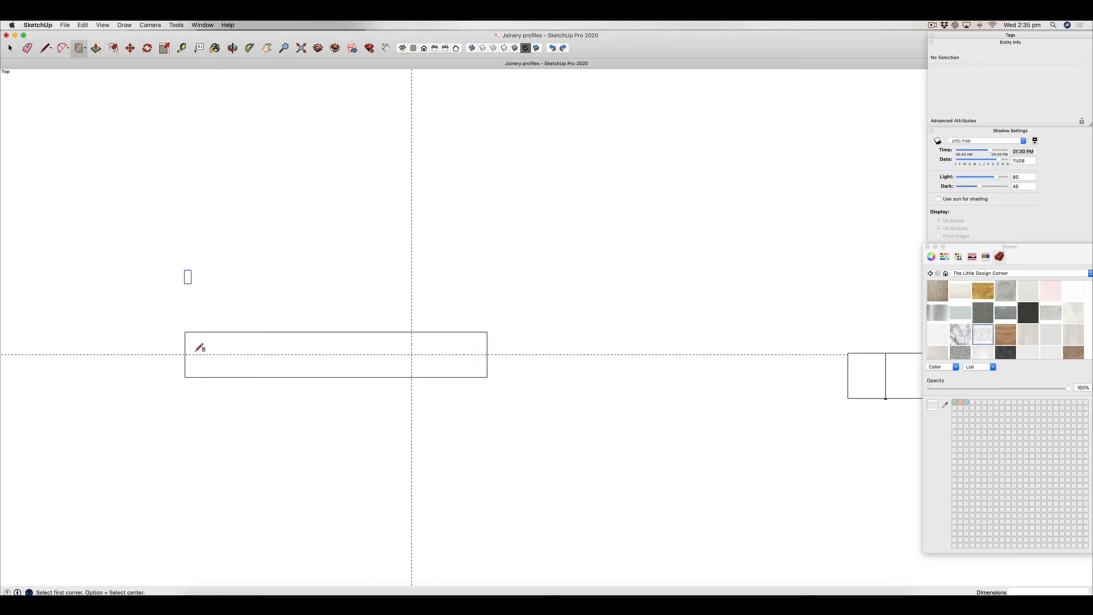
click(185, 332)
click(412, 376)
Check the doors in the reference photo, then place two guides at 1000 mm spacing from the footprint's left end.
key(t)
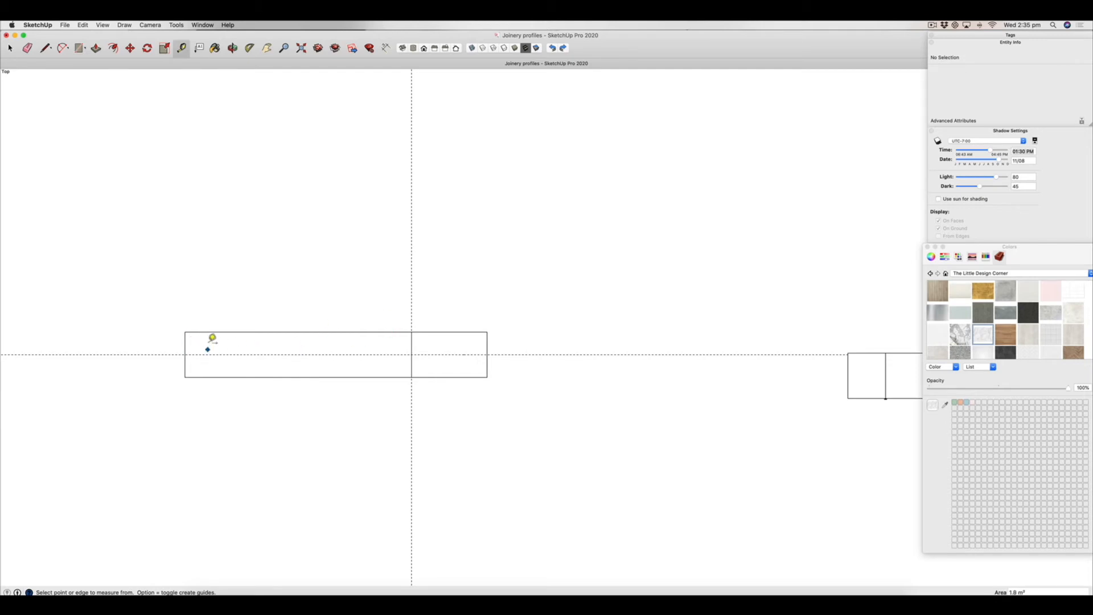
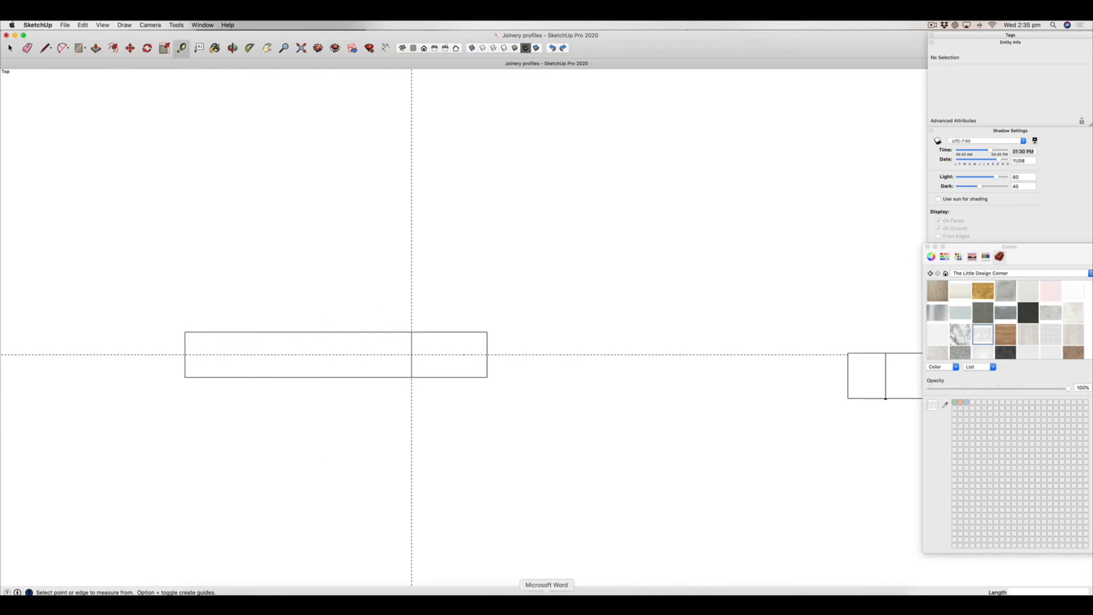
click(612, 602)
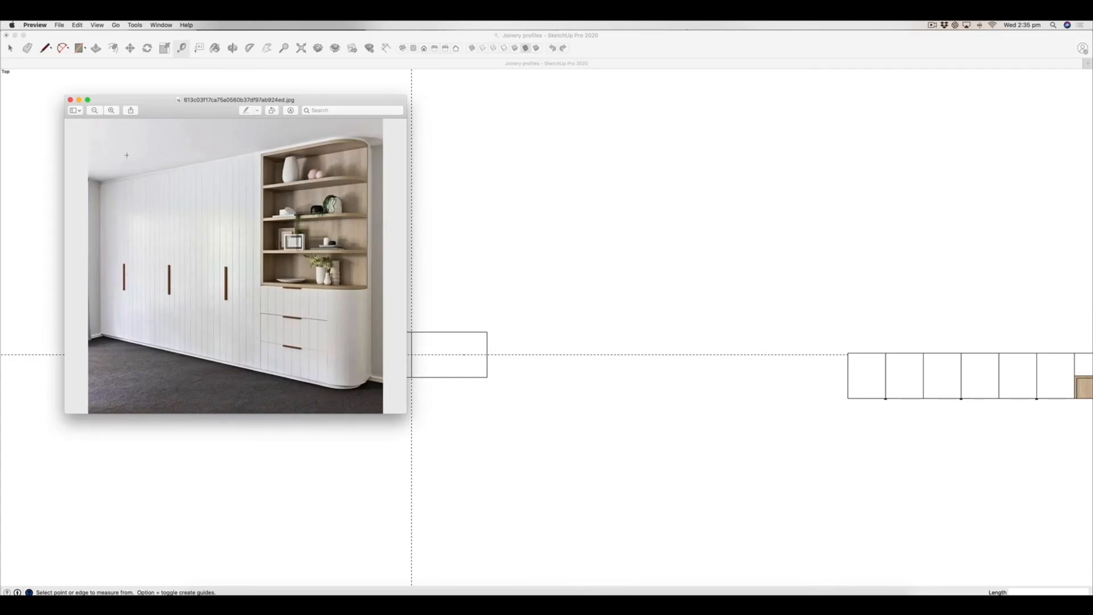
click(79, 99)
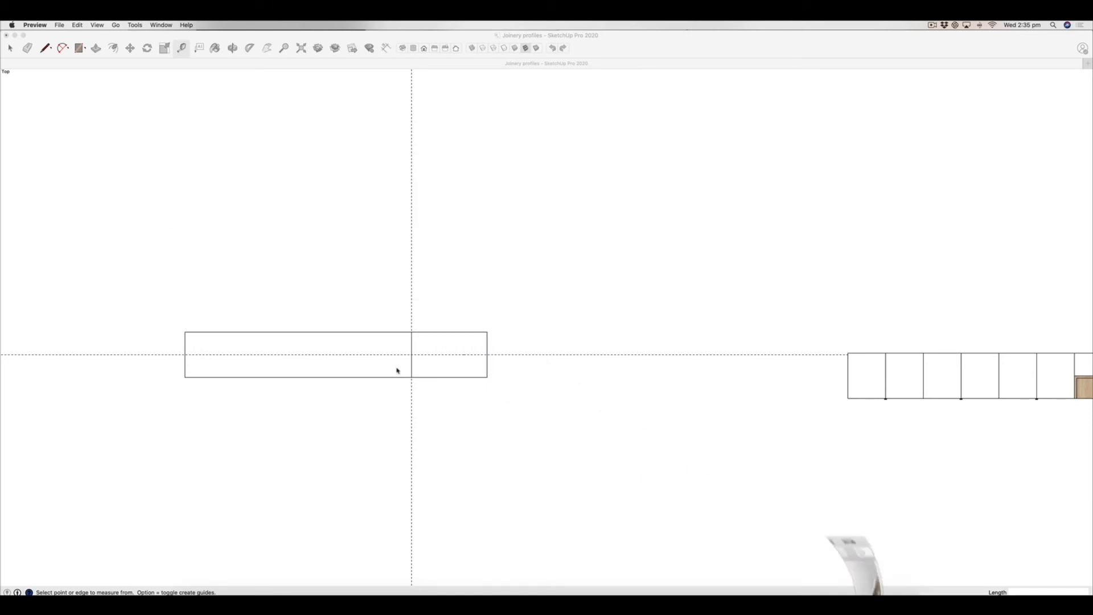
click(238, 145)
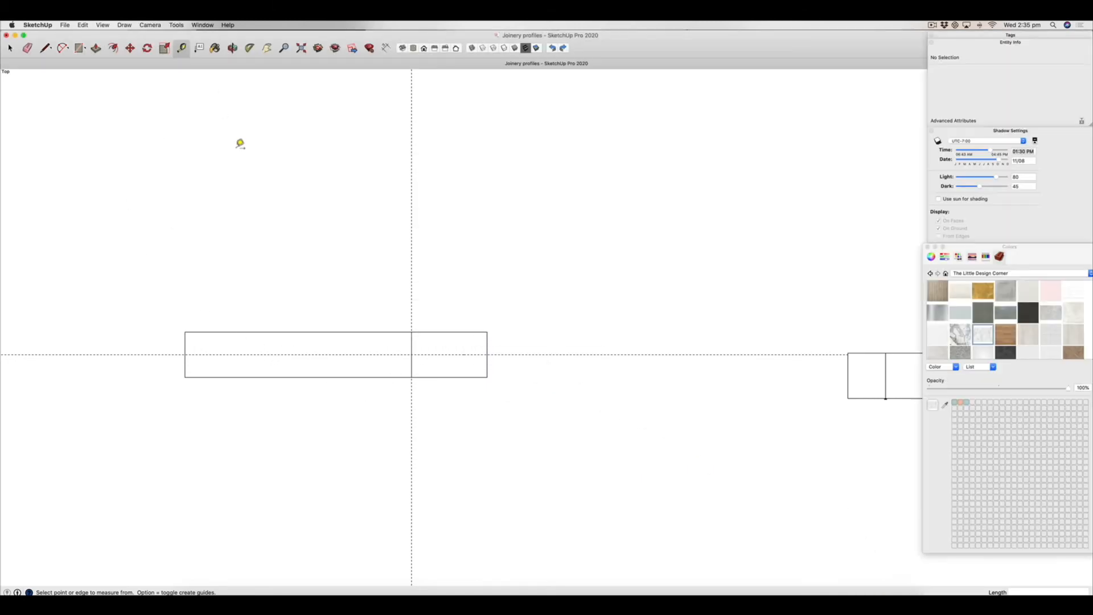
click(186, 338)
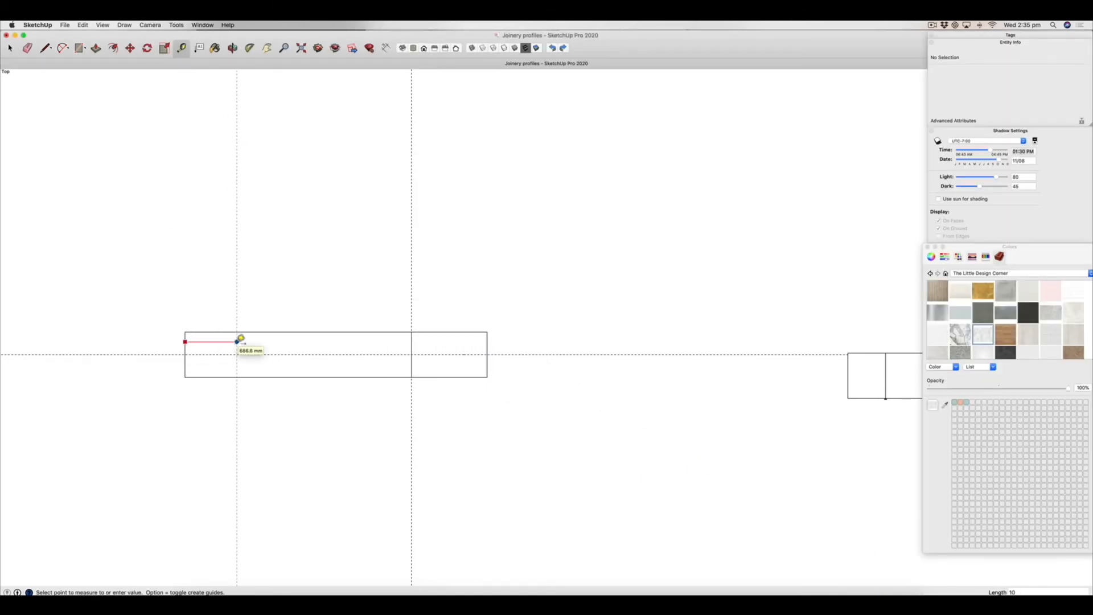
key(Return)
click(261, 340)
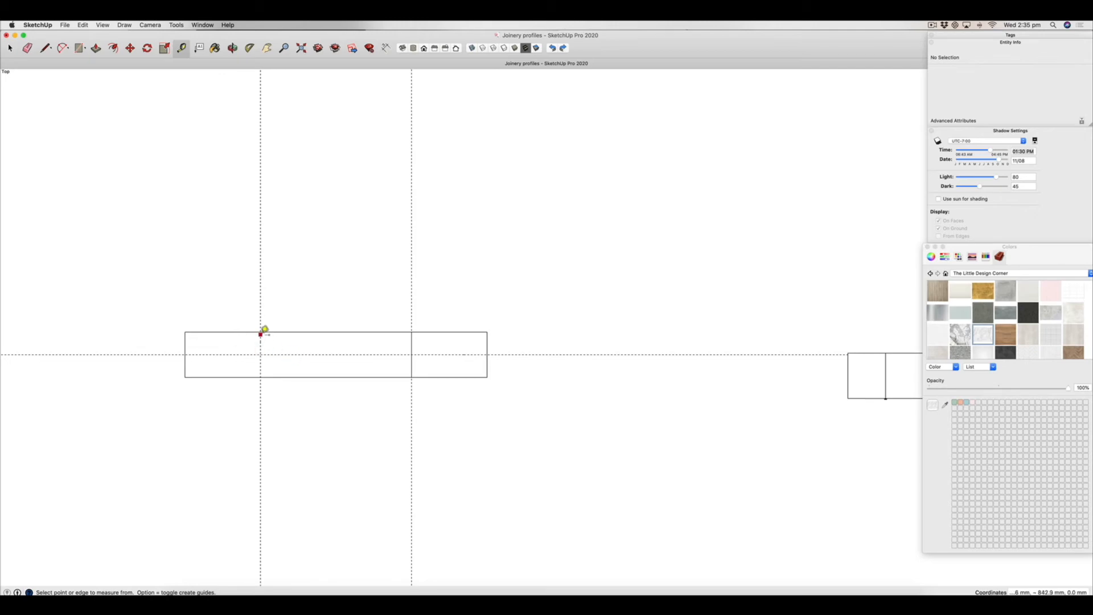
key(Return)
Draw a 1000 x 600 mm rectangle for the middle door section and a half-depth rectangle along the back of the end section.
key(r)
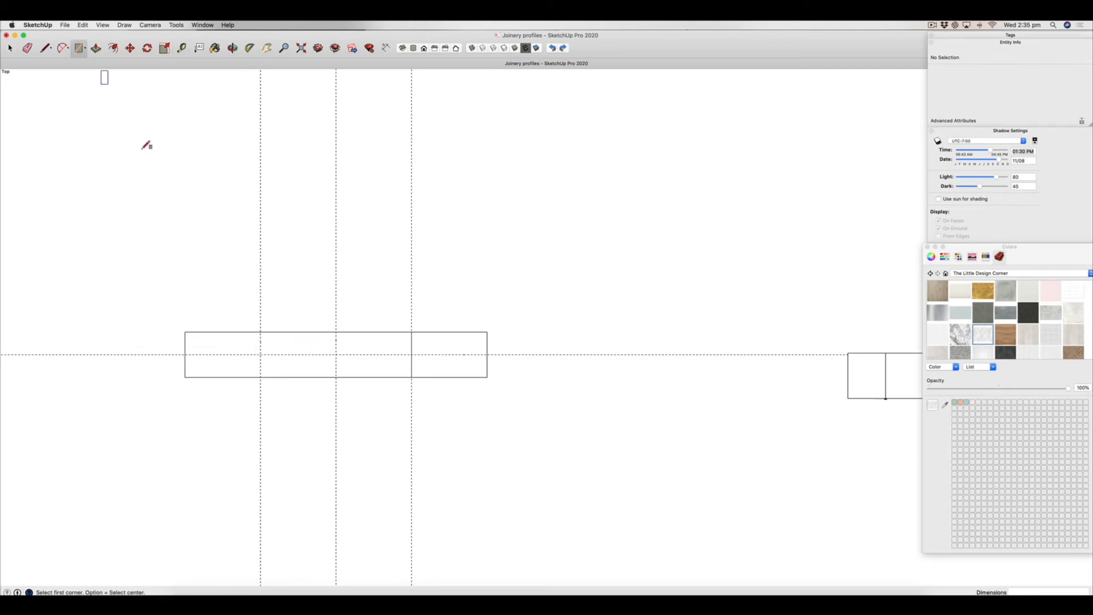
click(260, 332)
click(336, 377)
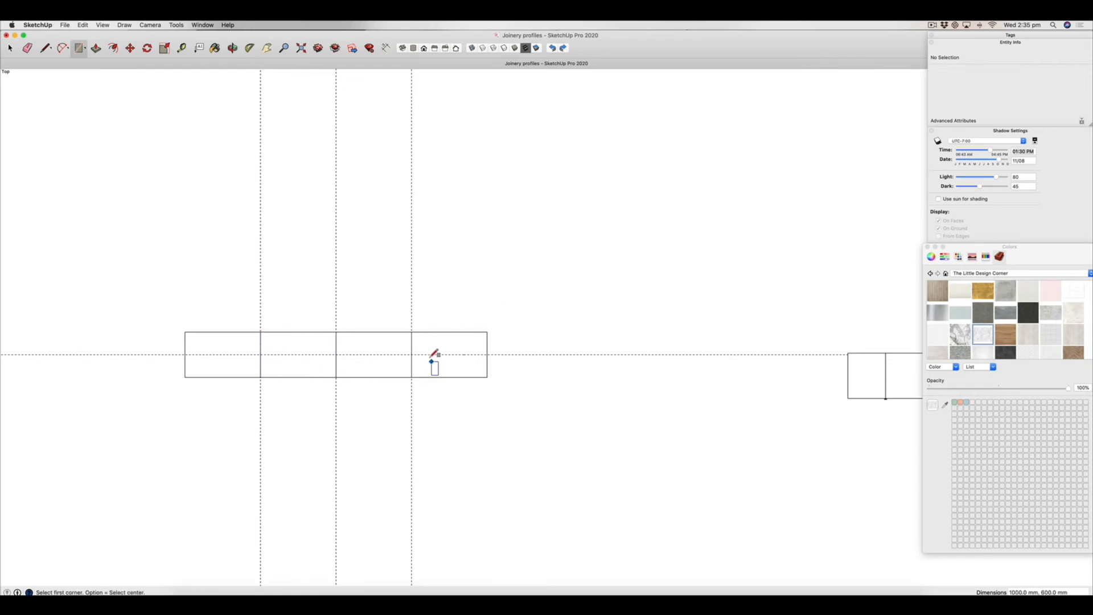
click(411, 332)
click(487, 354)
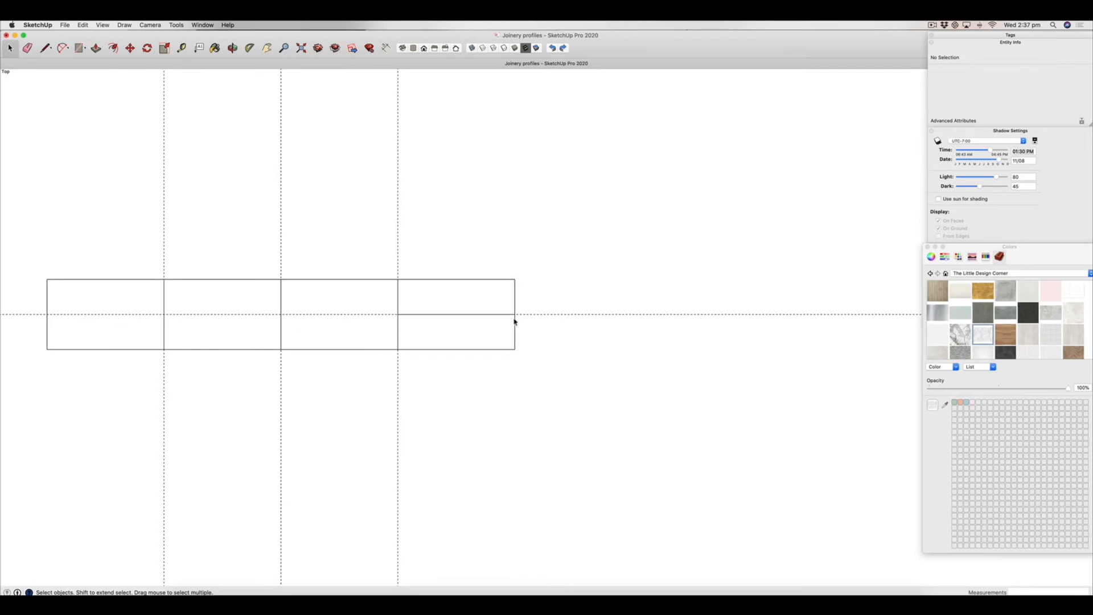
Compare the divided footprint's end section with the rounded shelving corner in the reference photo.
scroll(518, 326, up, 1)
scroll(518, 326, down, 2)
scroll(483, 340, down, 1)
scroll(481, 338, up, 3)
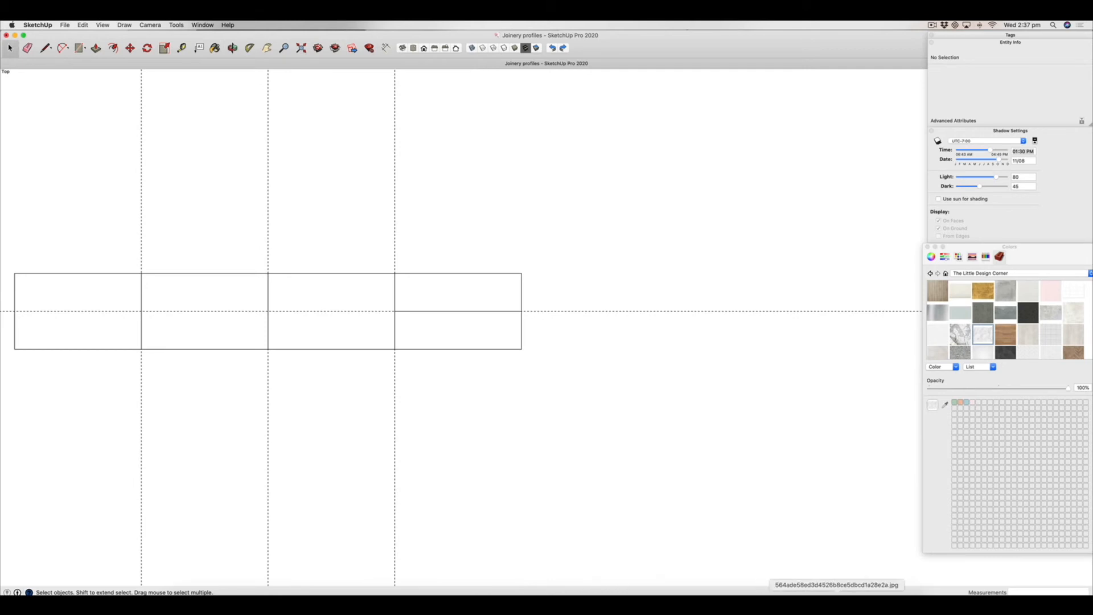
click(870, 601)
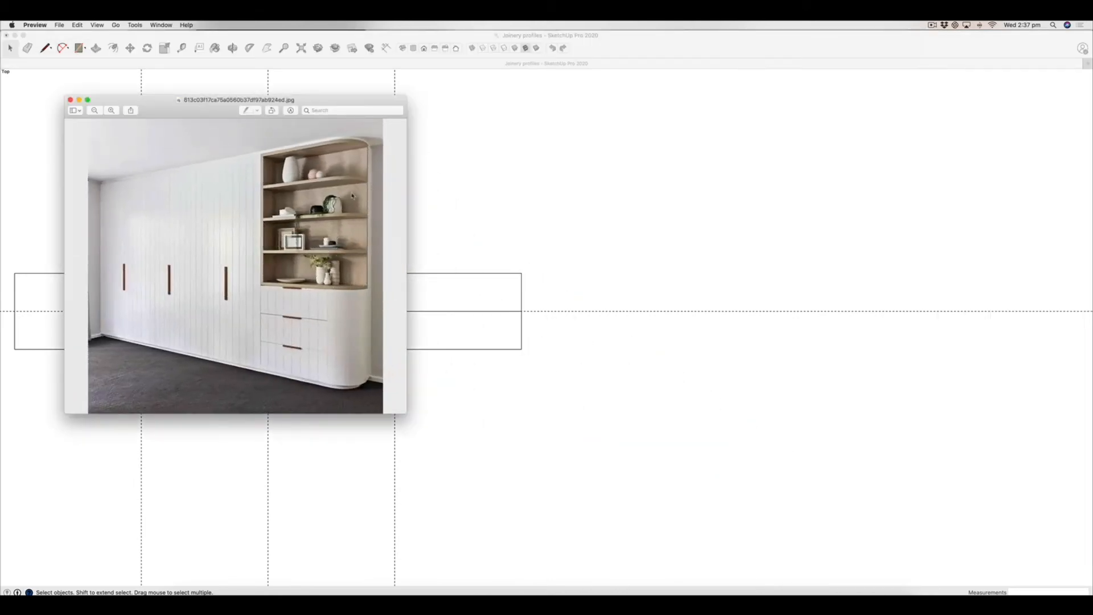
click(43, 150)
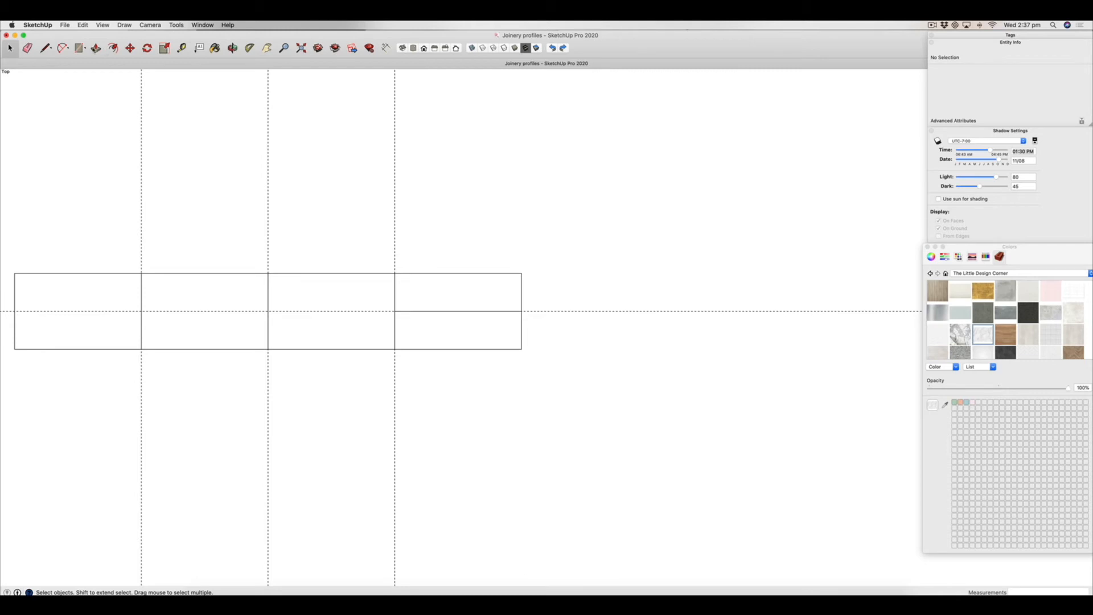
Round the end section's front outer corner with a tangent arc from the midpoint of its front half's end edge, trimming the corner off.
key(c)
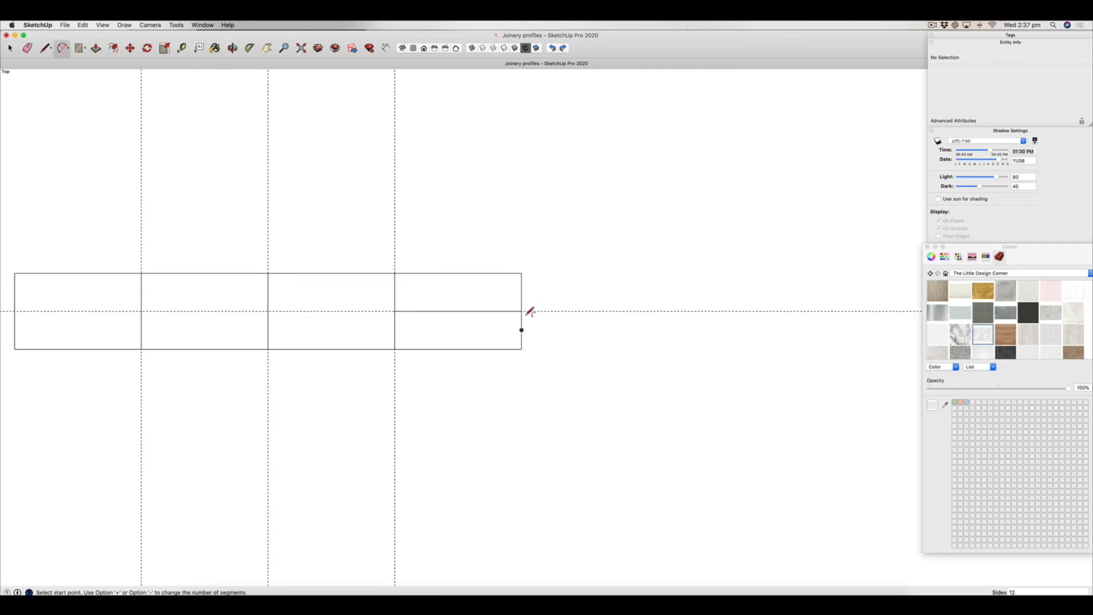
scroll(522, 329, up, 3)
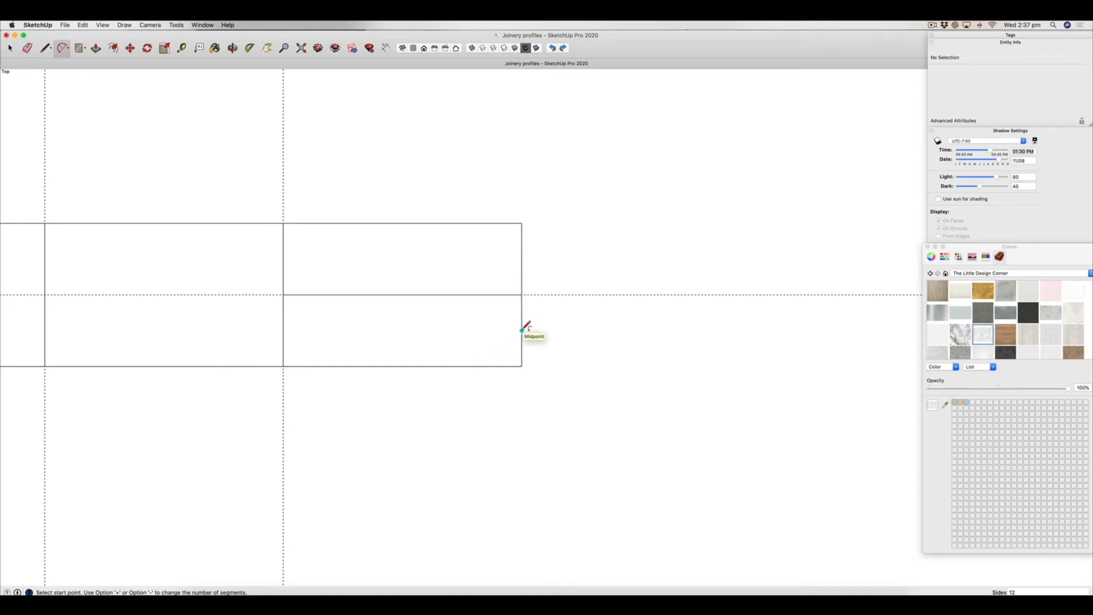
click(522, 329)
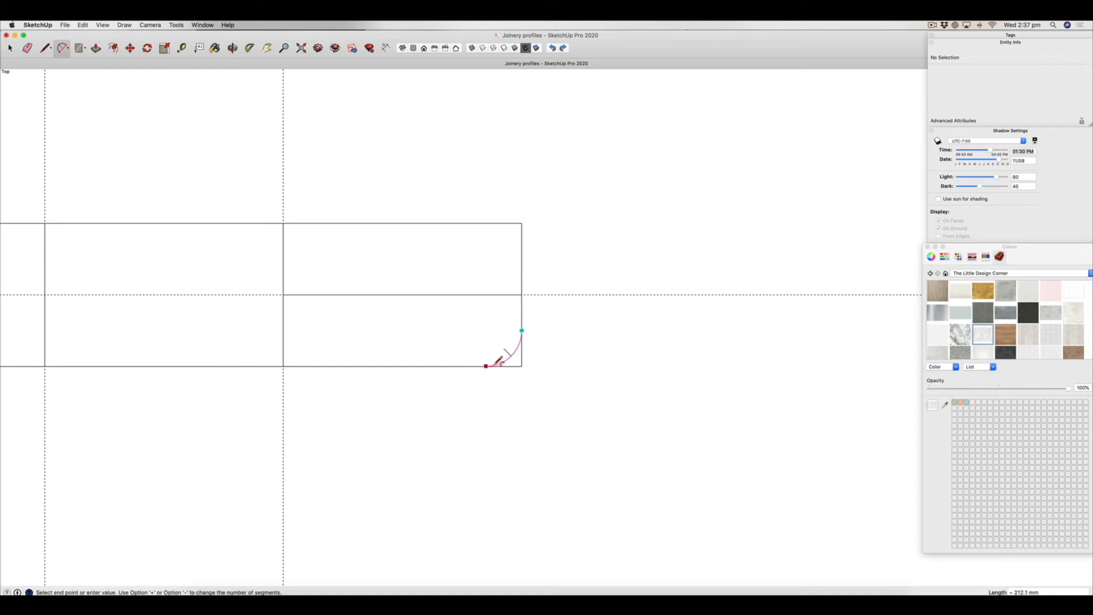
click(489, 363)
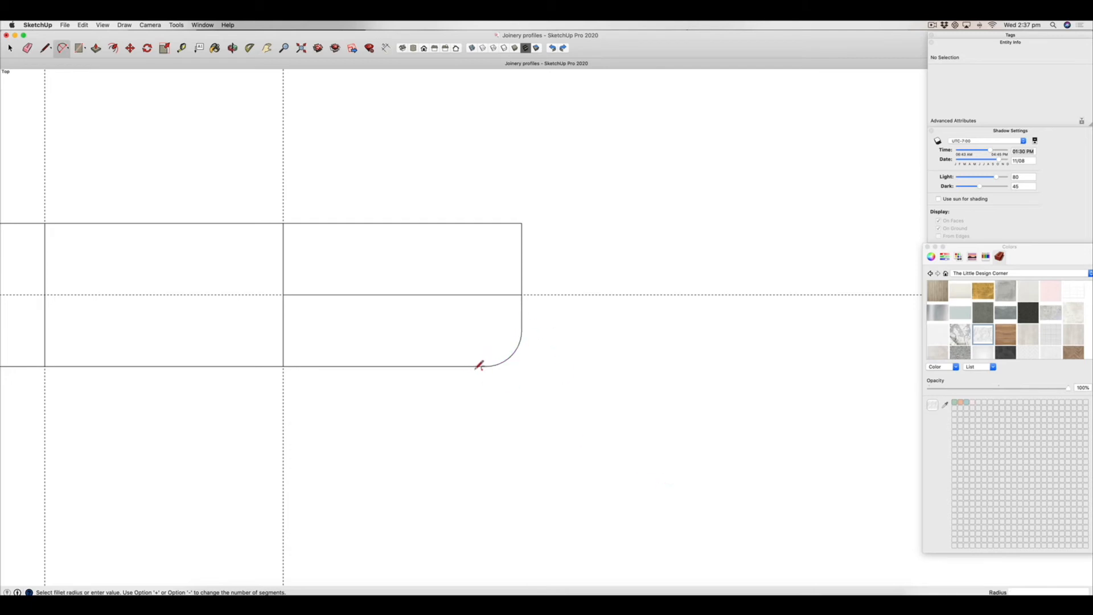
scroll(556, 341, down, 2)
scroll(556, 343, up, 1)
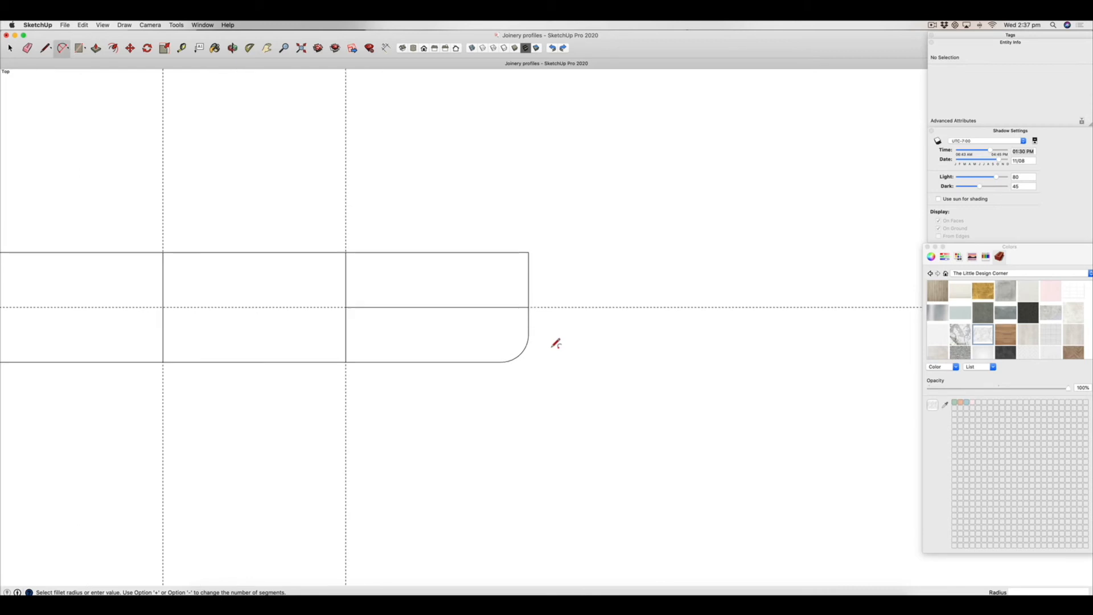
scroll(617, 340, down, 3)
scroll(618, 340, up, 2)
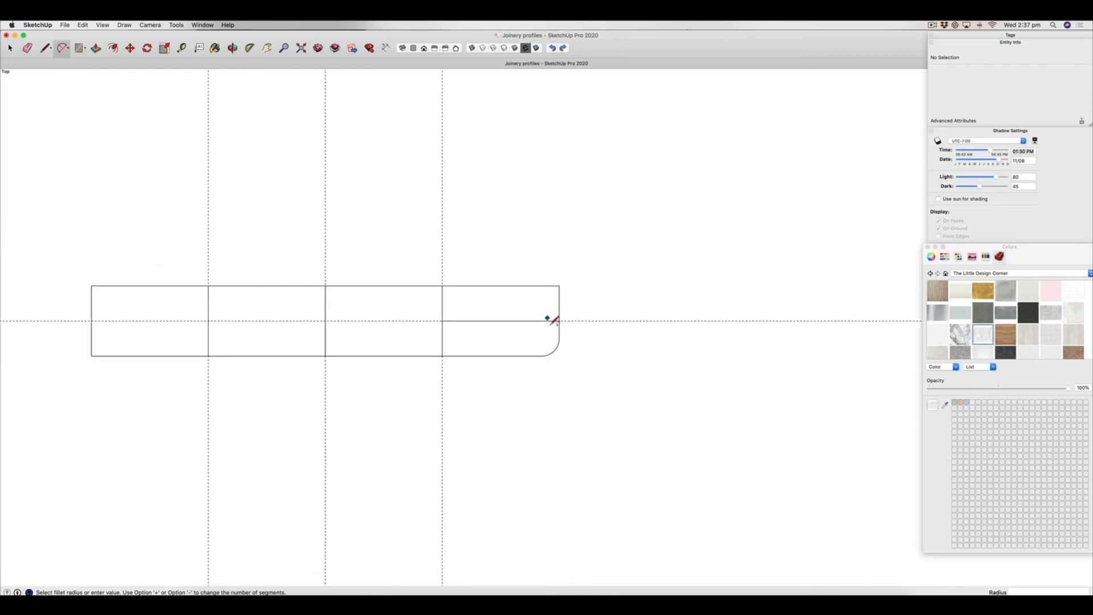
View the divided footprint in perspective from above and delete all its construction guides.
click(232, 48)
drag(454, 366, 220, 147)
mouse_move(402, 261)
mouse_down()
mouse_move(481, 400)
mouse_move(476, 313)
mouse_up()
click(83, 25)
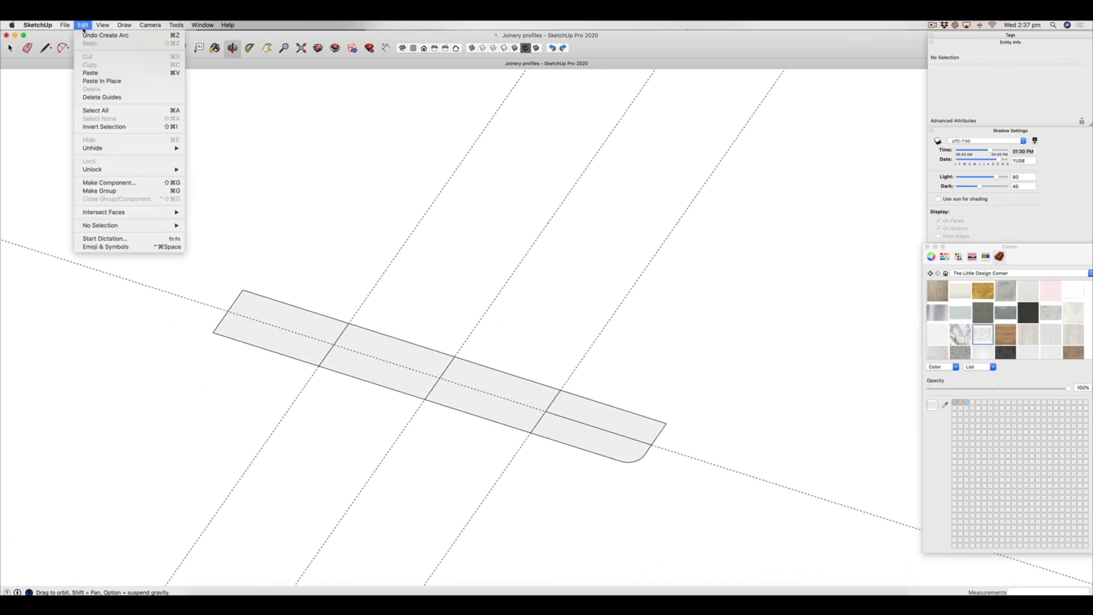
click(102, 97)
scroll(414, 354, down, 3)
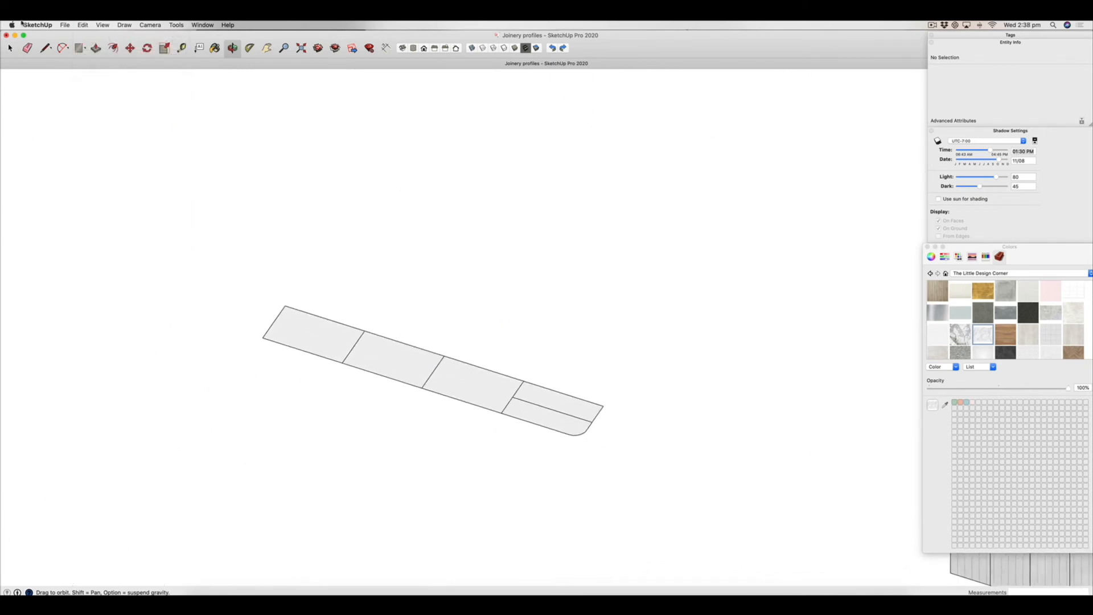
Extrude the three door sections and the back half of the end section up 2700 mm.
click(95, 48)
drag(326, 348, 322, 309)
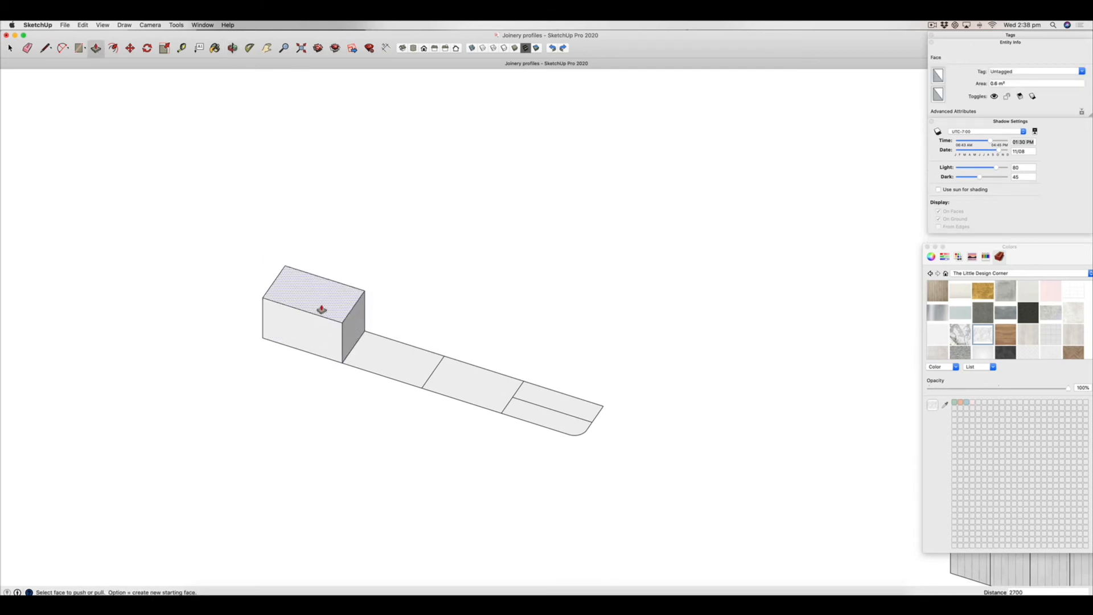
key(Return)
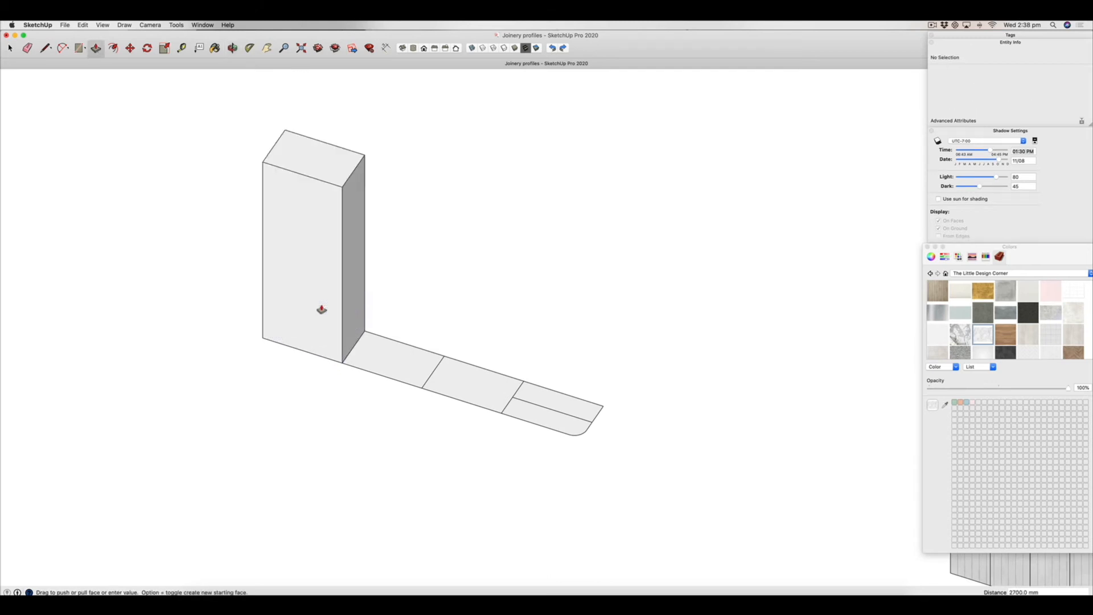
double_click(372, 355)
double_click(476, 378)
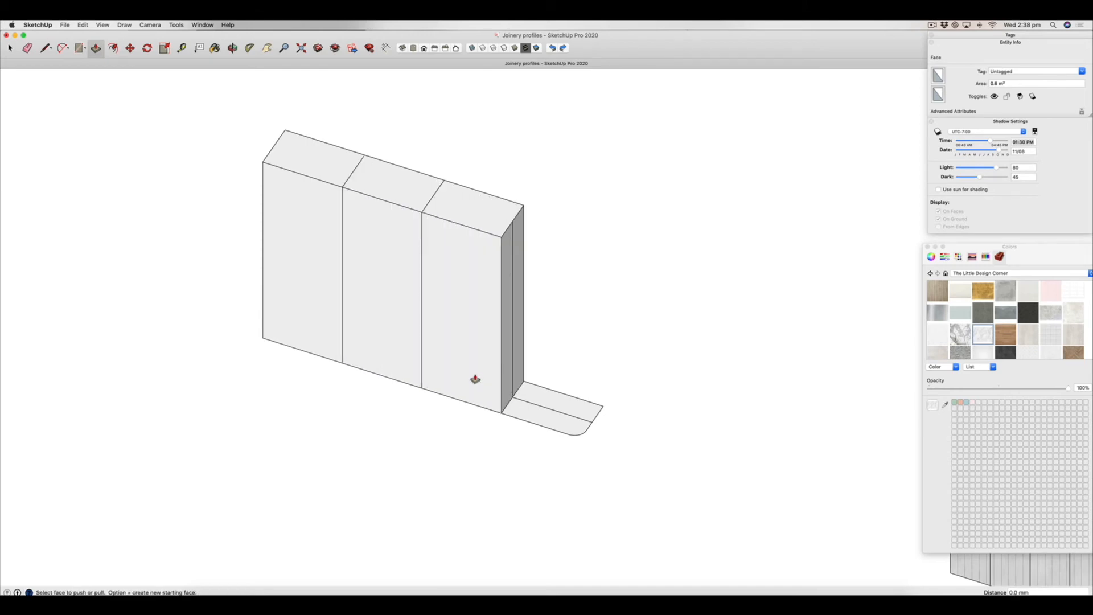
double_click(541, 399)
Extrude the rounded front half of the end section up 1000 mm as the drawer block.
drag(536, 415, 530, 376)
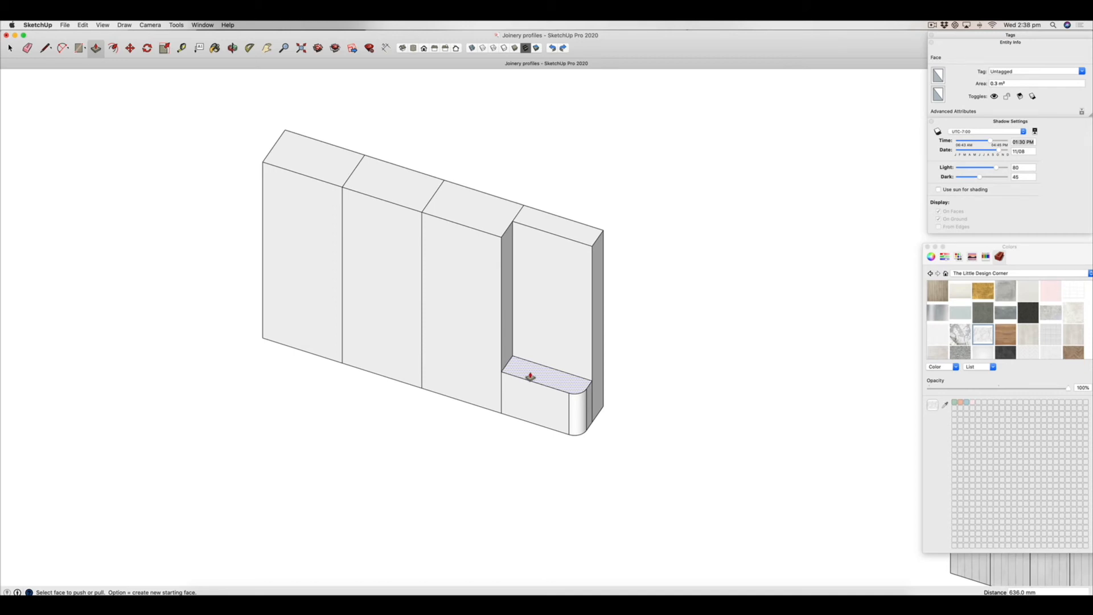
key(Return)
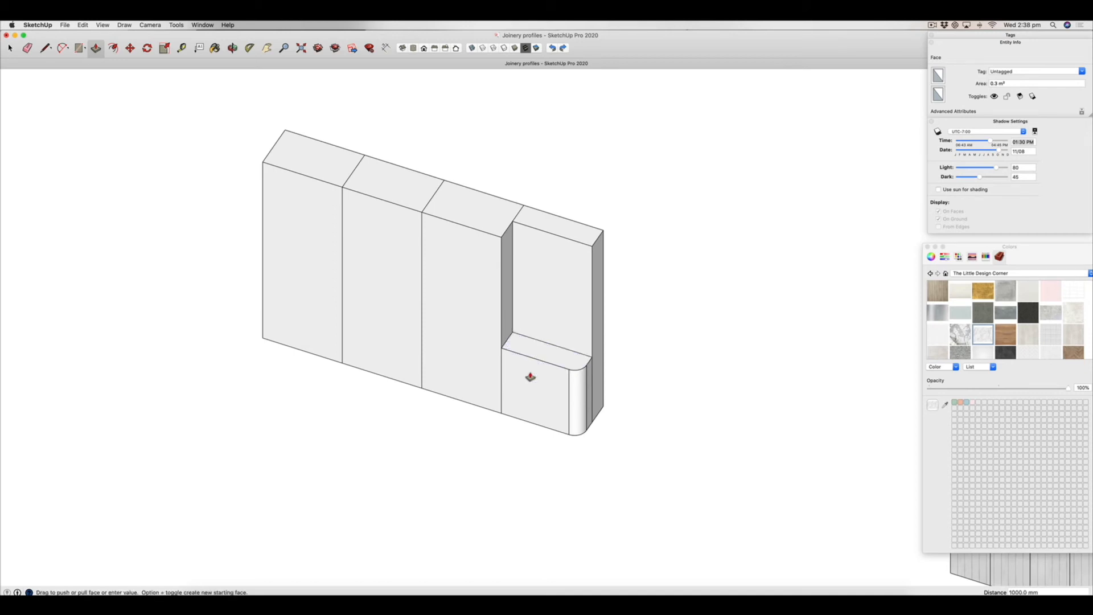
scroll(591, 399, up, 4)
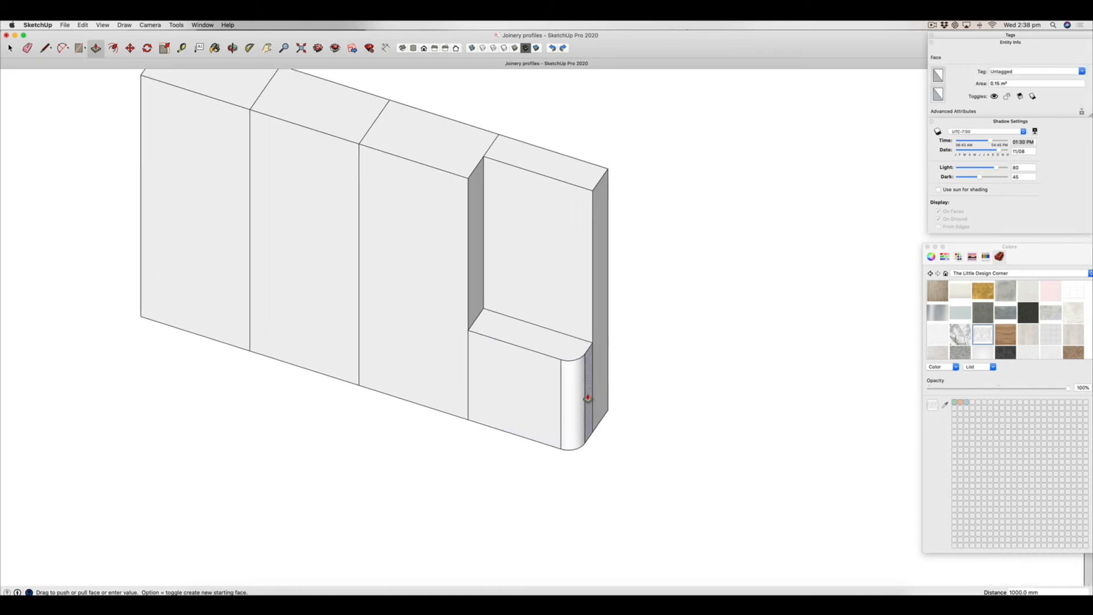
scroll(531, 383, down, 2)
Check the drawer end in the reference photo and hide the drawer block's two vertical edges on the wardrobe's end side.
key(space)
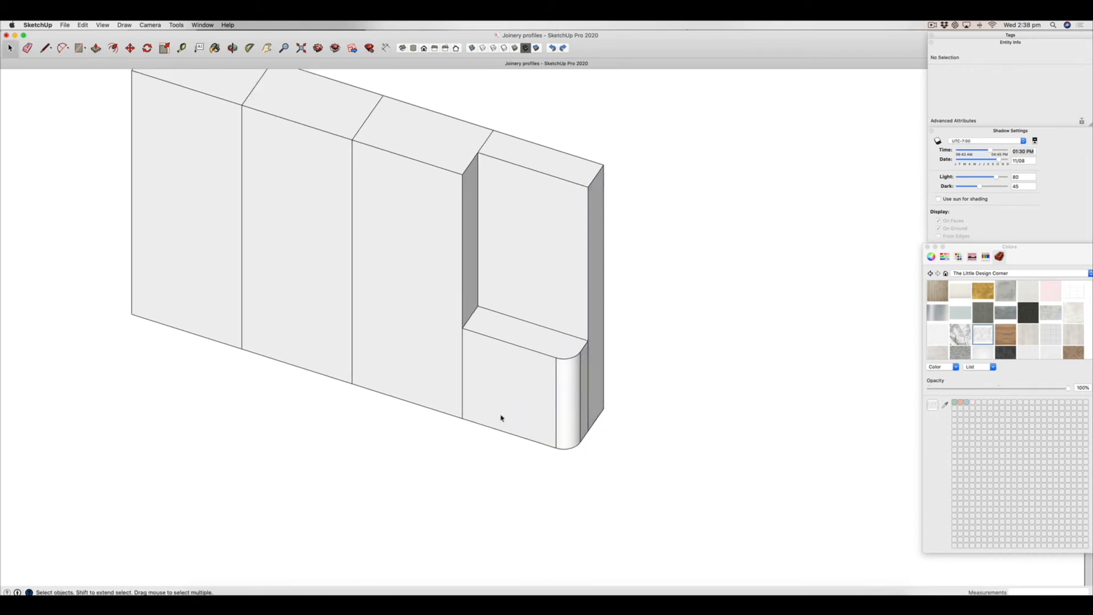
click(531, 385)
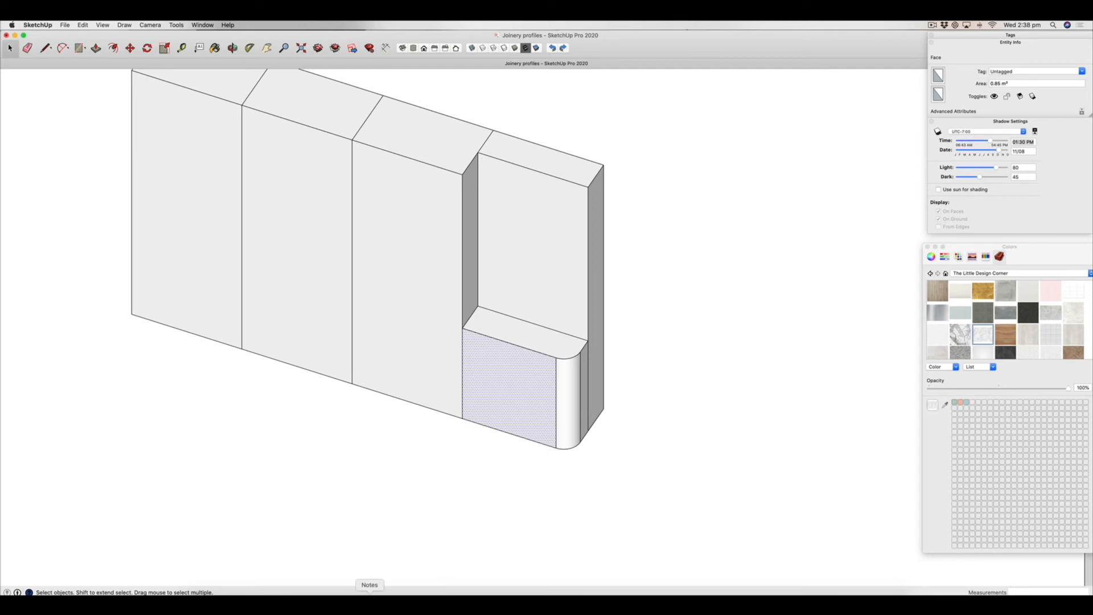
key(super+Tab)
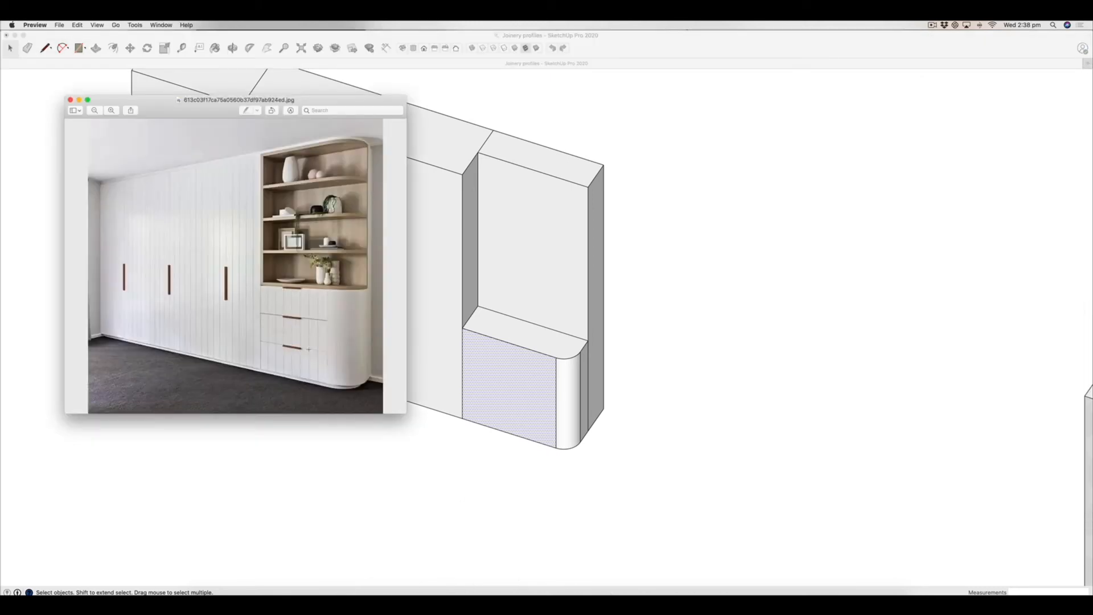
click(590, 372)
click(590, 373)
right_click(590, 373)
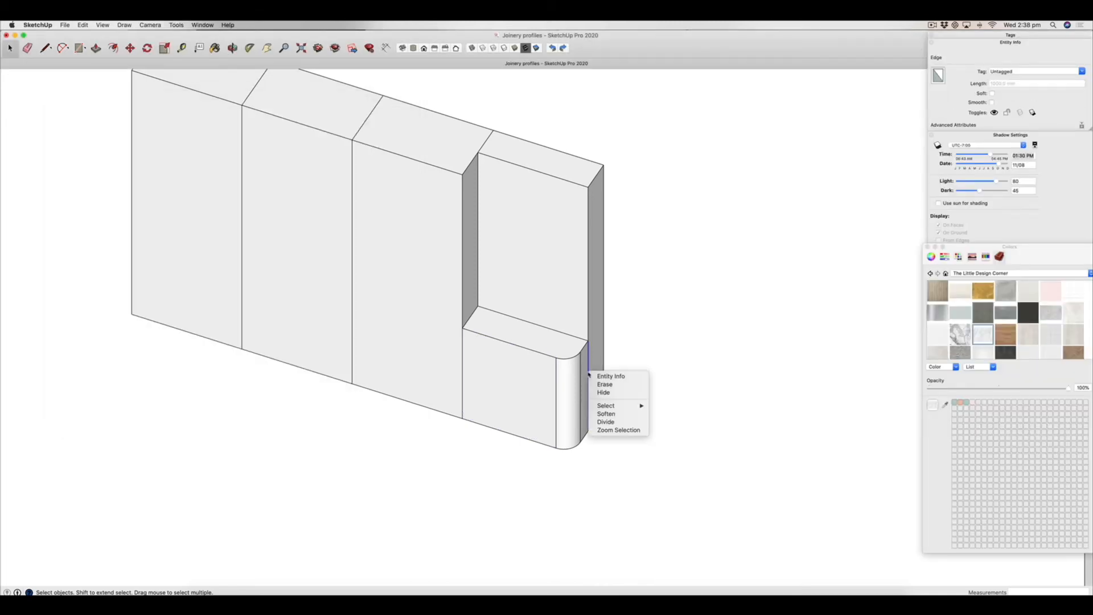
click(604, 392)
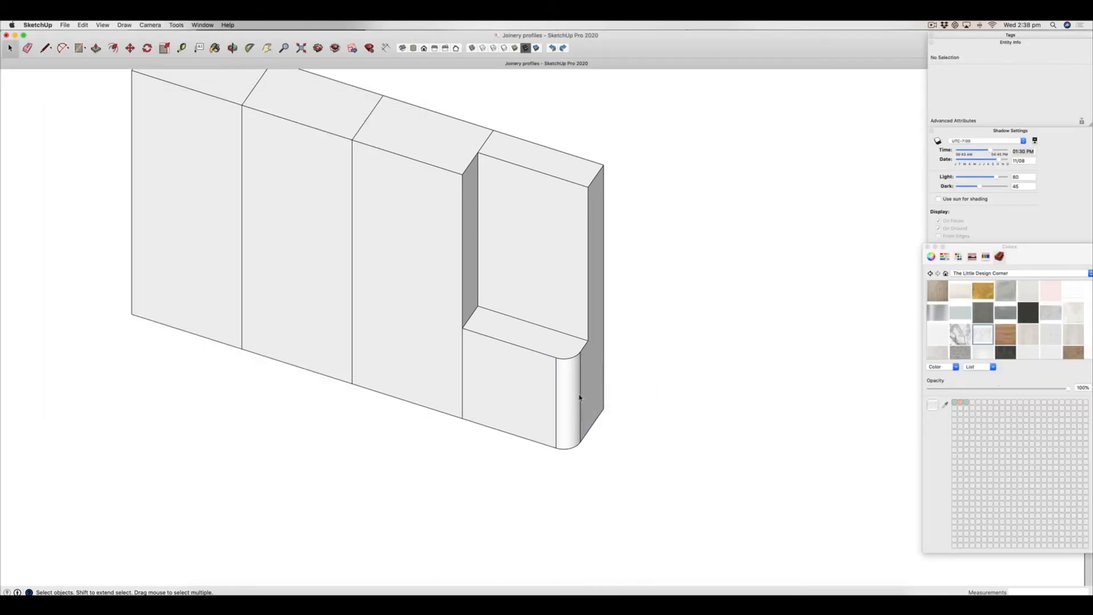
click(582, 397)
right_click(581, 398)
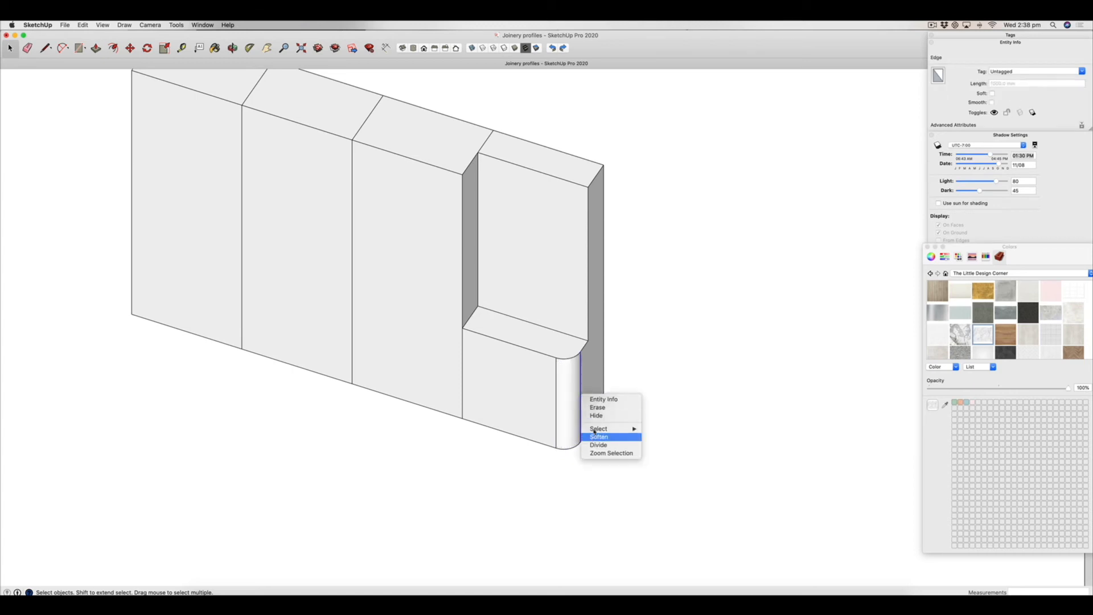
click(597, 416)
Place two horizontal guides at 333 mm spacing down from the top edge of the drawer block's front face.
middle_drag(586, 442, 521, 419)
click(506, 404)
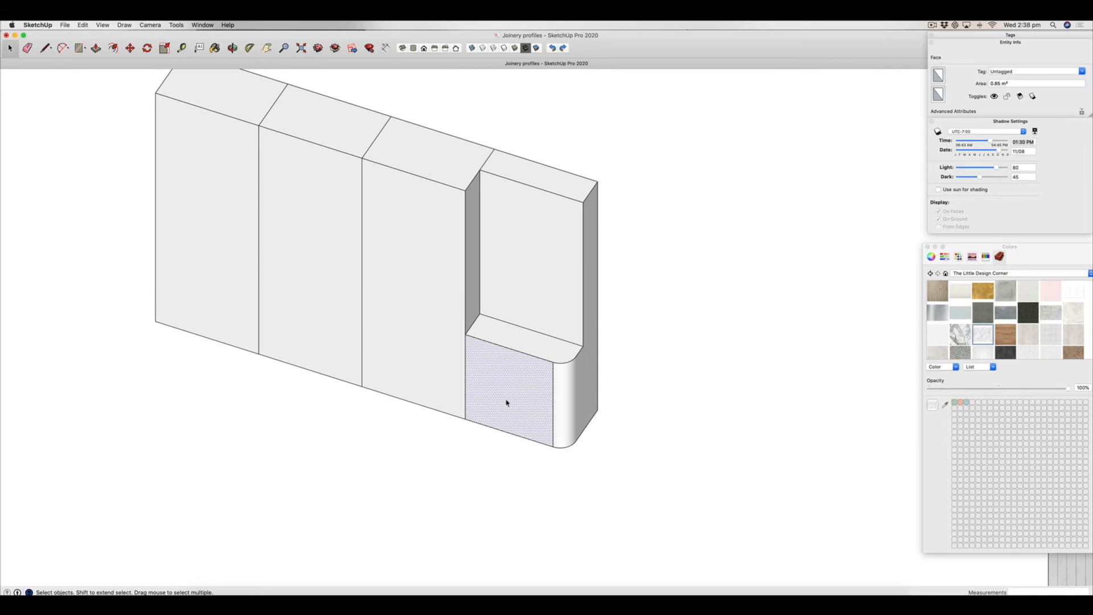
key(t)
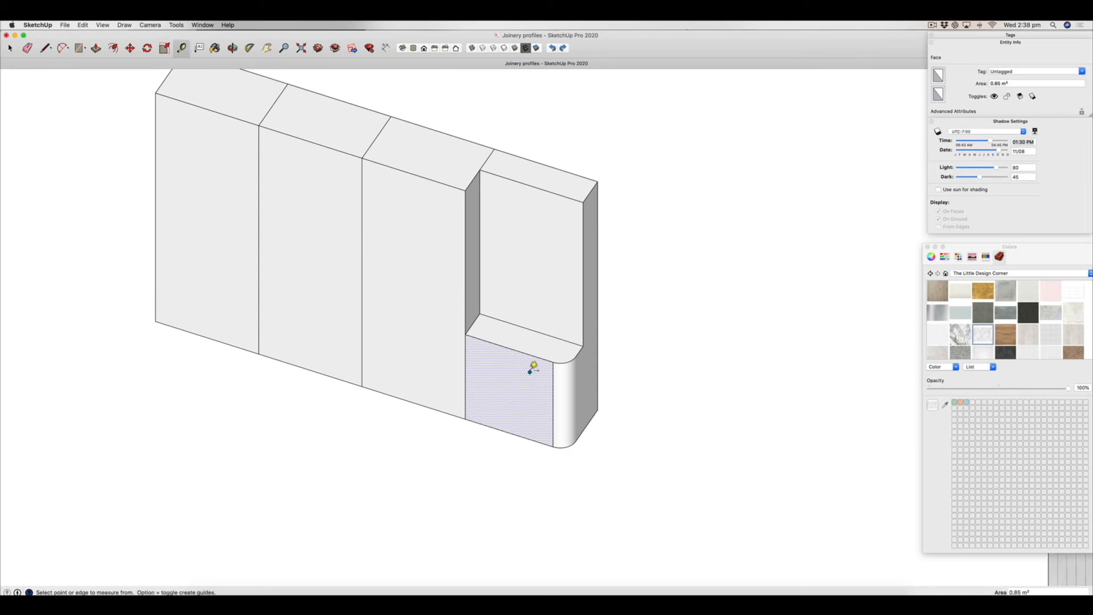
click(534, 356)
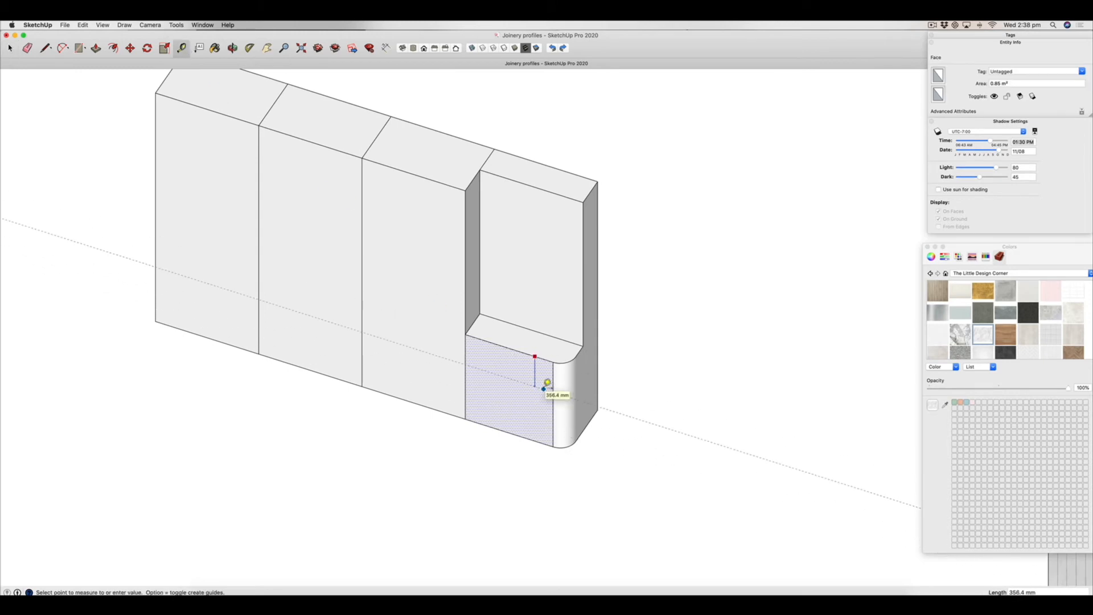
click(546, 384)
click(529, 383)
click(537, 413)
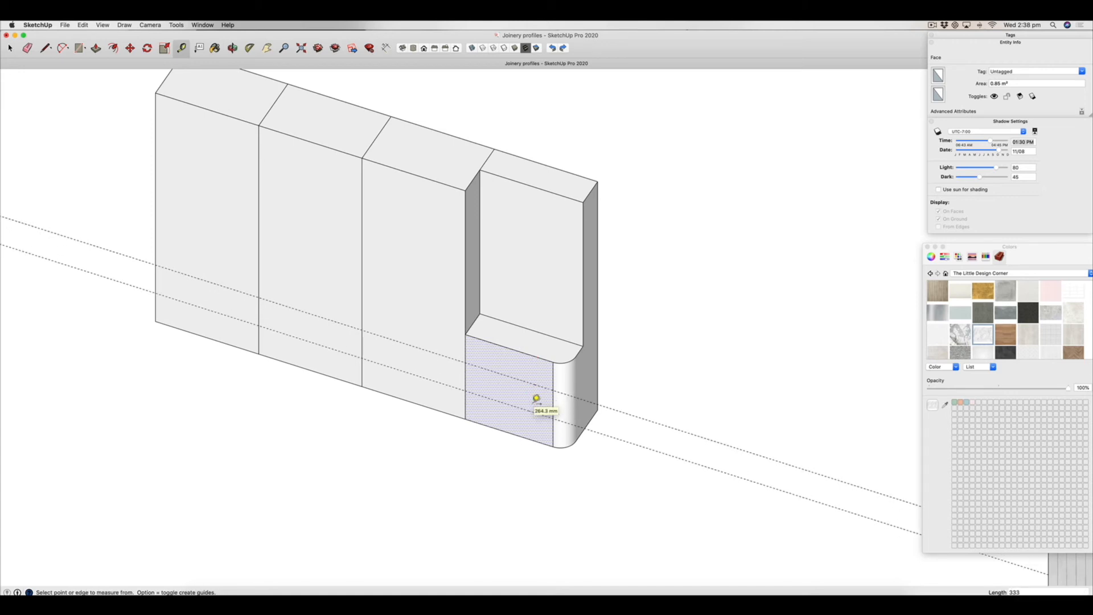
Draw an 850 x 333 mm rectangle between the two guides to divide the drawer front into three drawers.
click(79, 47)
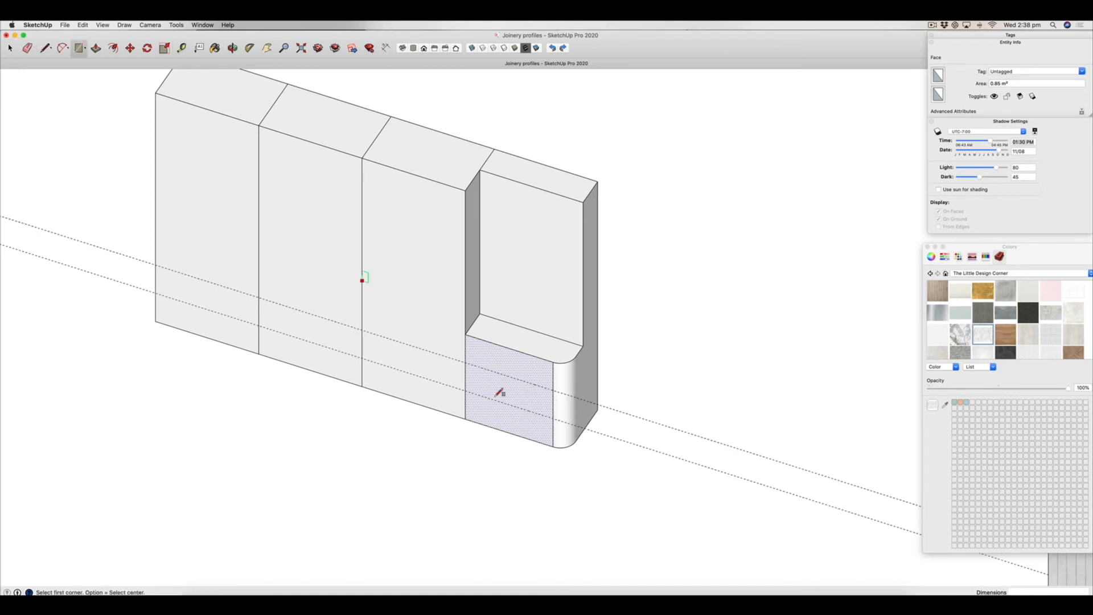
click(464, 362)
click(558, 414)
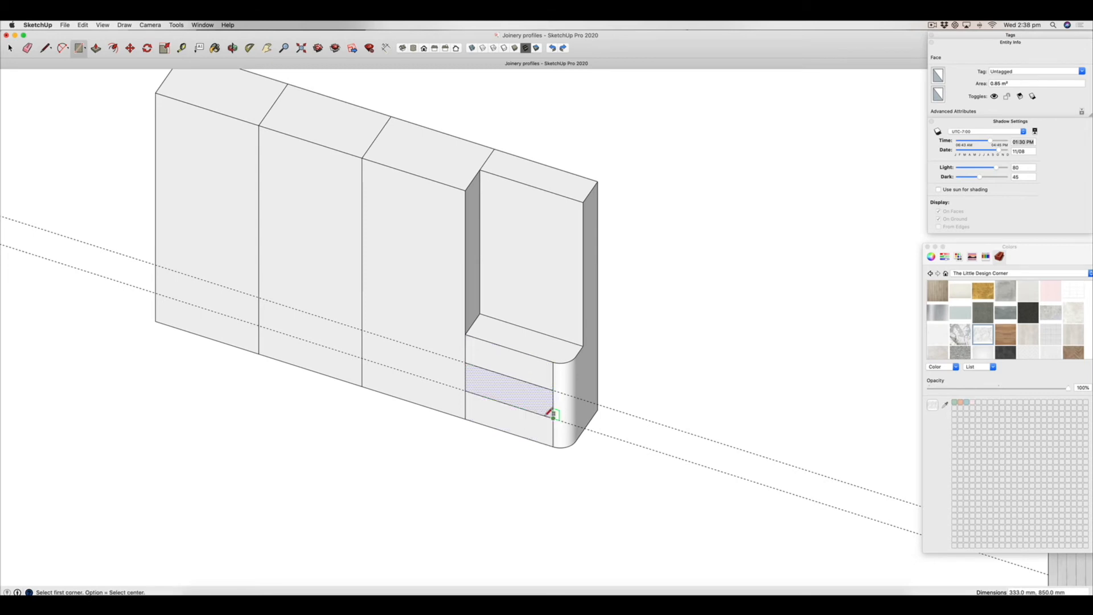
Split each of the three door sections into two doors with 500 x 2700 mm rectangles from the top edge midpoints.
scroll(556, 370, up, 2)
scroll(544, 377, down, 5)
scroll(543, 377, up, 3)
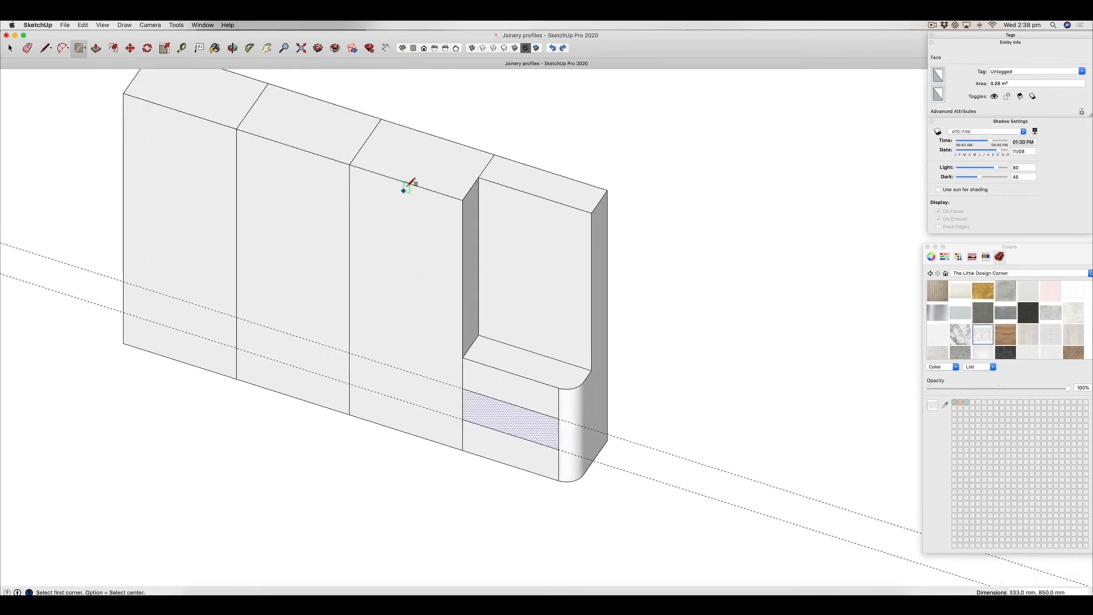
click(406, 182)
click(461, 448)
click(292, 147)
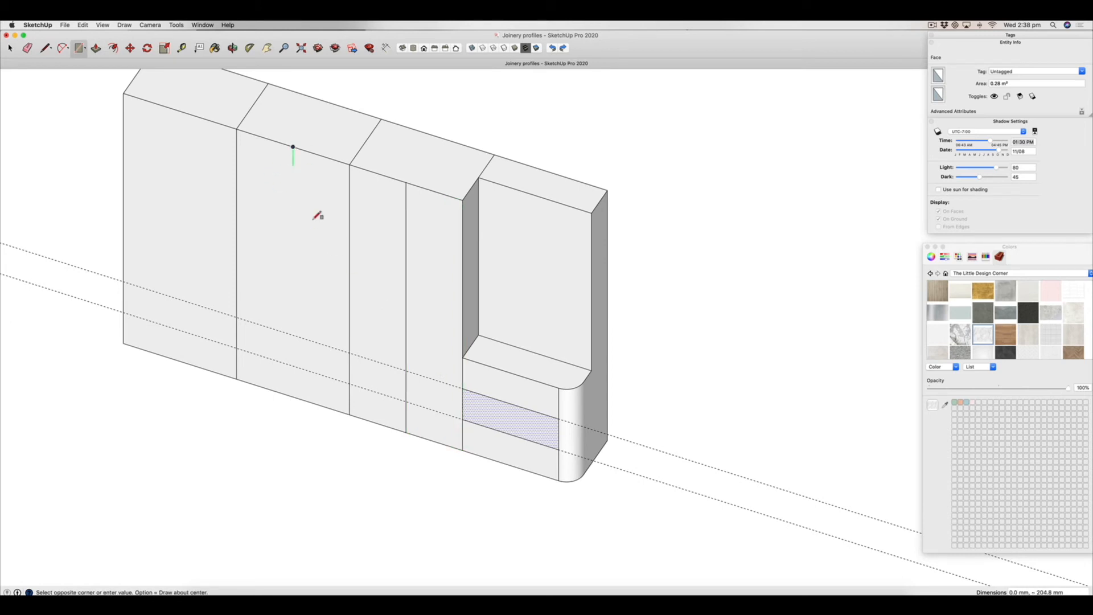
click(349, 412)
click(180, 111)
click(237, 378)
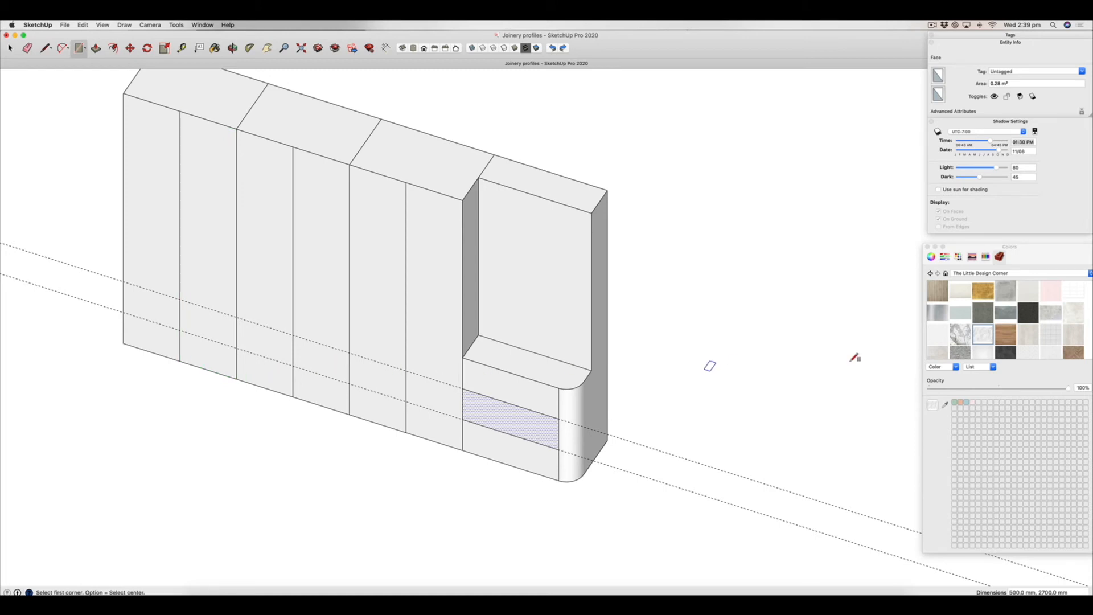
Look through The Little Design Corner materials for a finish matching the panelled doors in the reference photo.
scroll(1012, 326, down, 3)
scroll(1012, 326, down, 2)
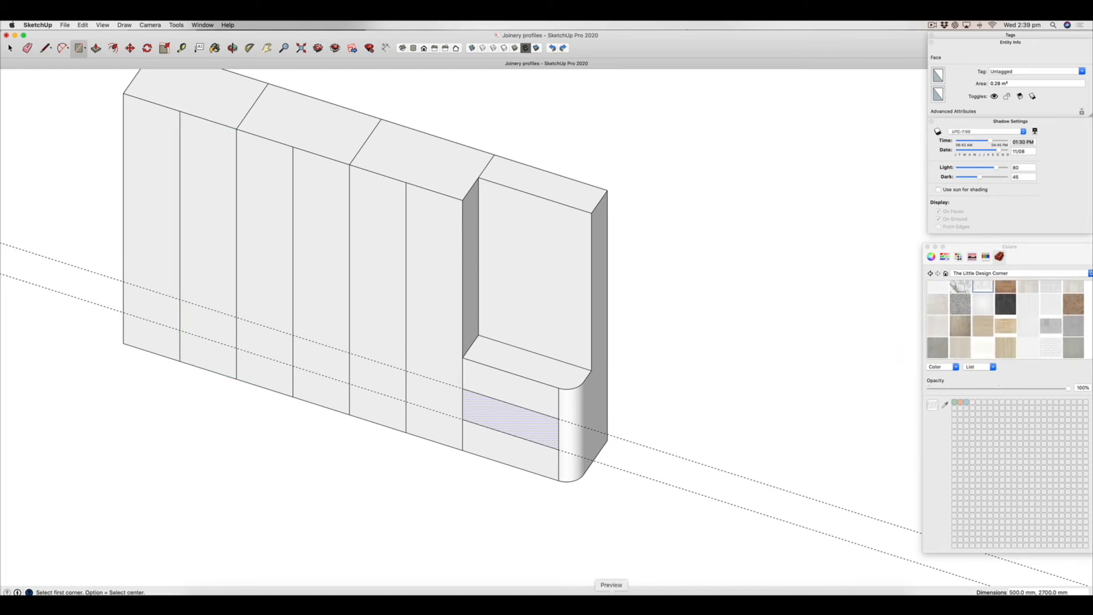
click(612, 602)
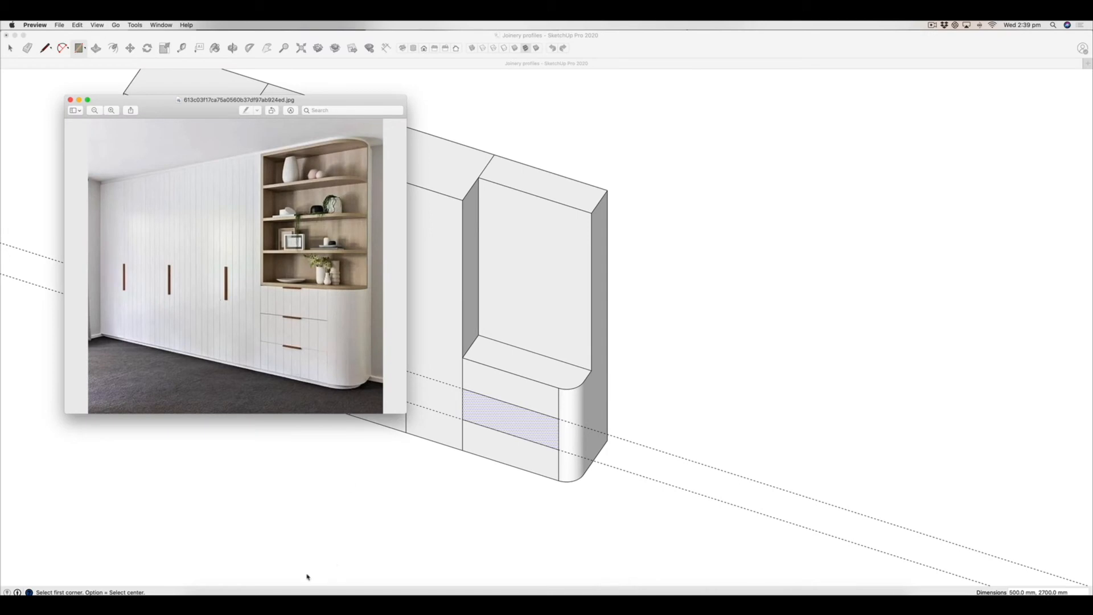
click(383, 516)
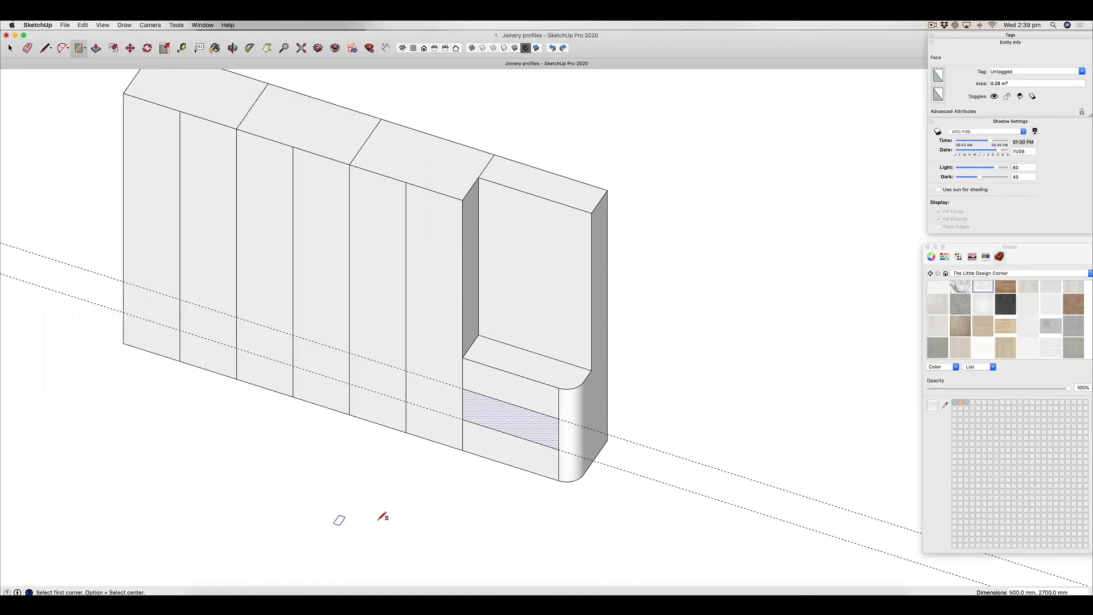
scroll(1056, 325, up, 3)
scroll(1024, 321, down, 4)
scroll(1023, 321, up, 2)
scroll(962, 316, up, 3)
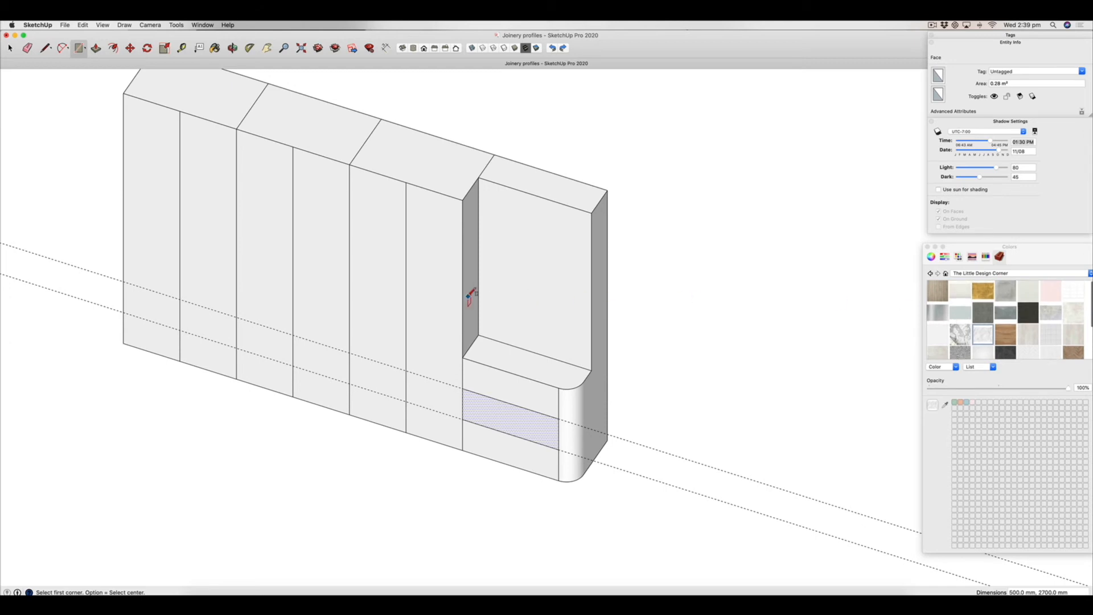
Sample the grooved panel material from a door of the finished wardrobe nearby.
scroll(470, 296, down, 5)
click(215, 49)
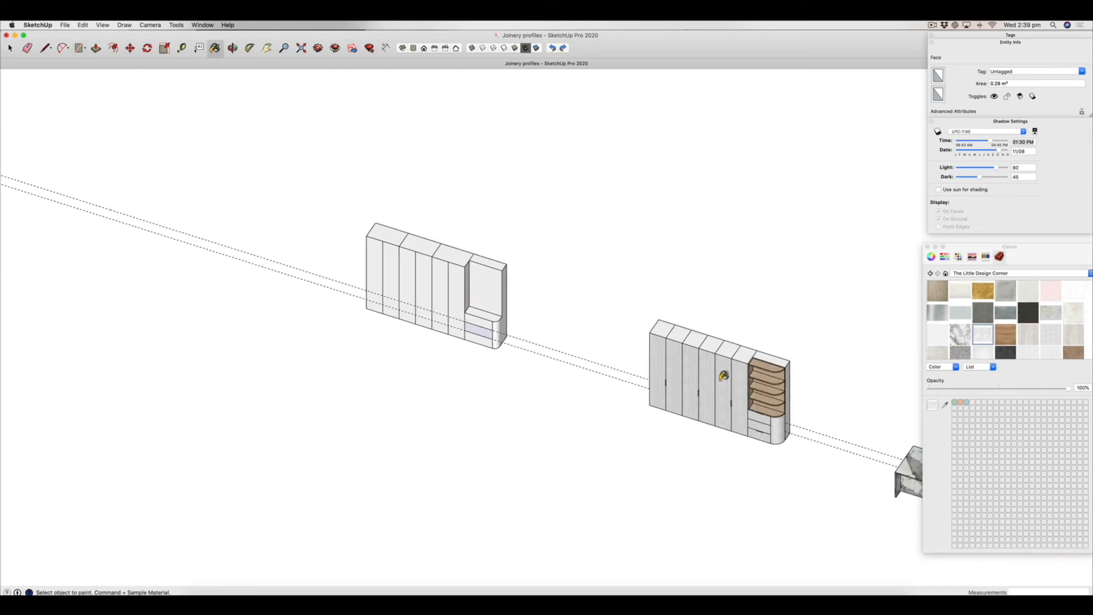
scroll(724, 376, up, 5)
key(super)
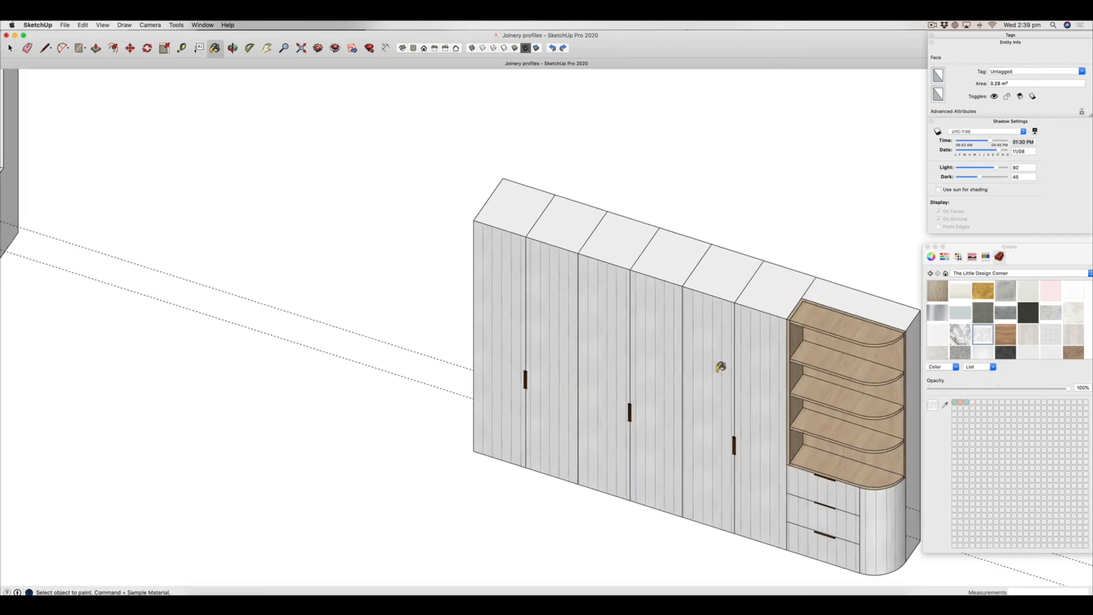
key(super)
click(719, 373)
scroll(726, 394, down, 6)
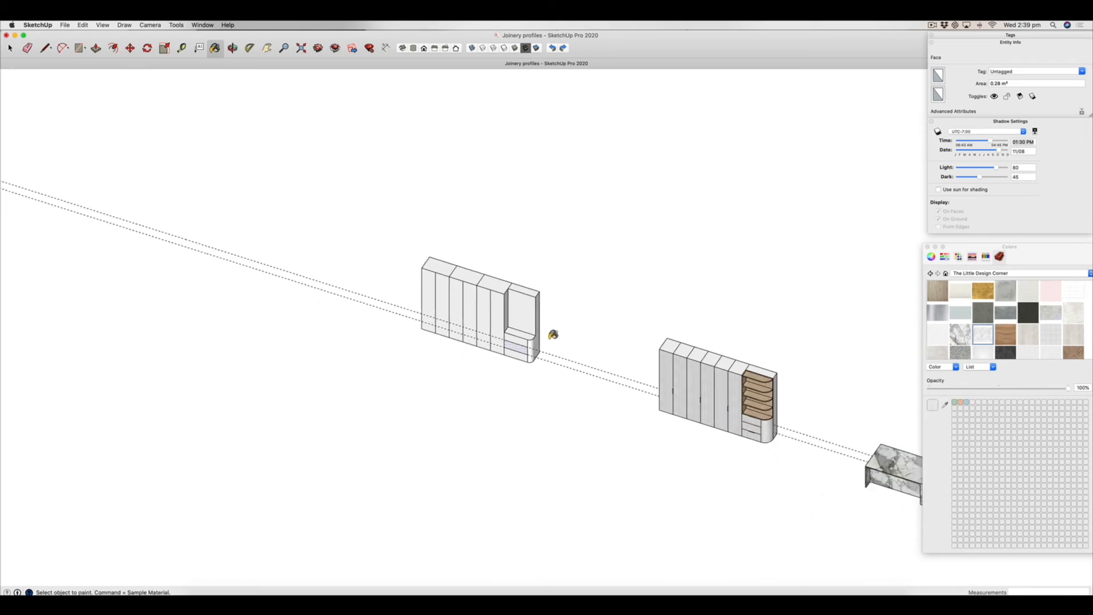
Paint the three drawer fronts, the rounded corner and the end side of the new wardrobe with the sampled panel material.
scroll(546, 337, up, 6)
click(454, 340)
click(446, 373)
click(439, 391)
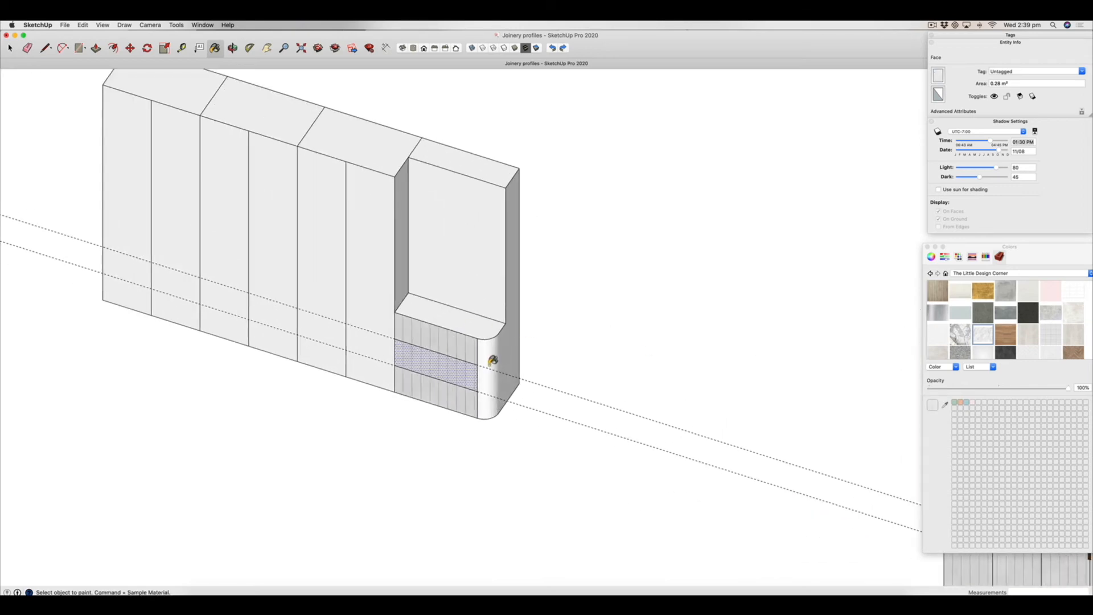
click(493, 362)
click(507, 357)
click(512, 351)
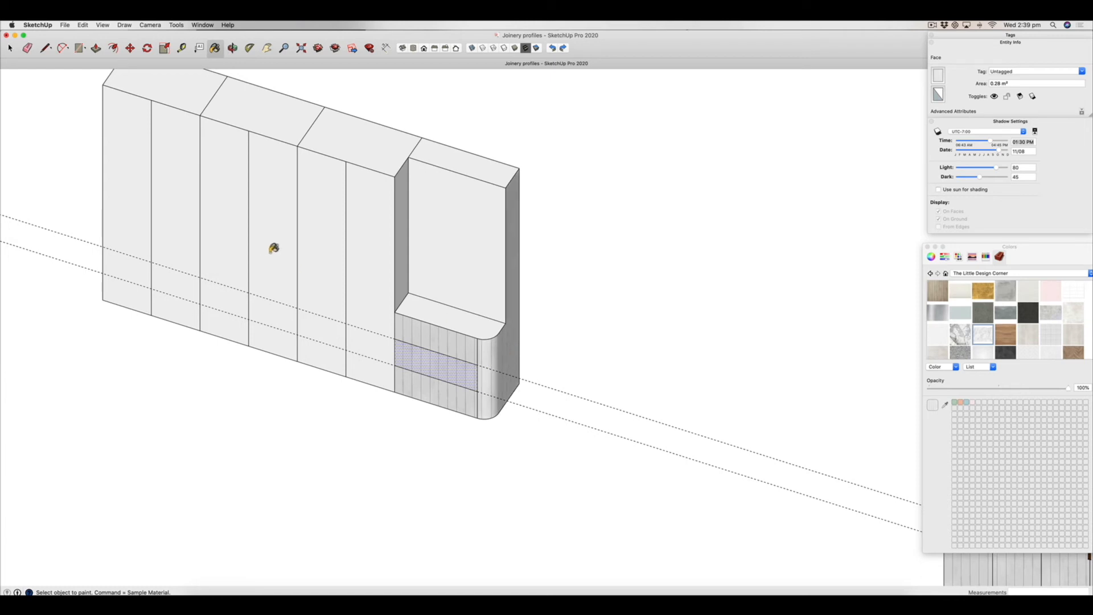
Paint all six door fronts with the sampled panel material.
click(369, 266)
click(334, 257)
click(270, 227)
click(241, 216)
click(178, 194)
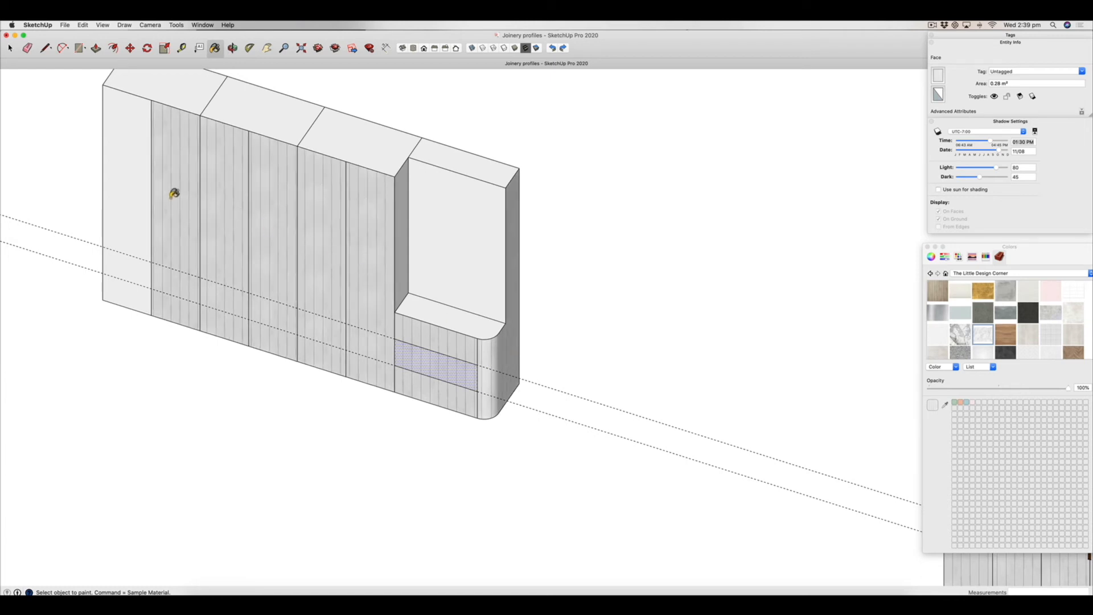
click(144, 186)
Delete all construction guides from the model.
scroll(466, 388, down, 5)
scroll(481, 345, up, 4)
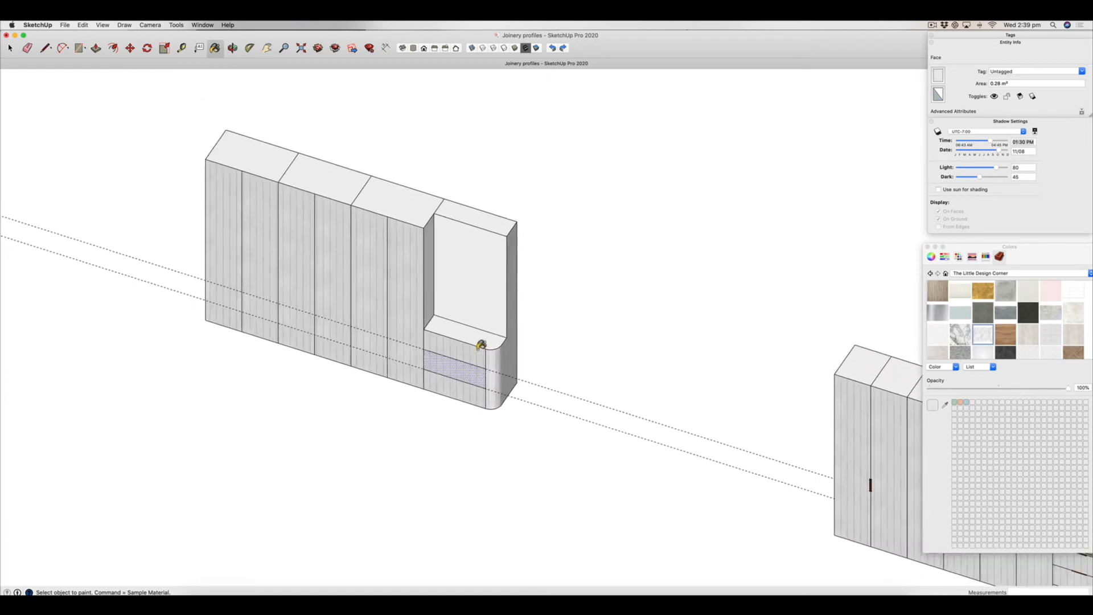
click(80, 25)
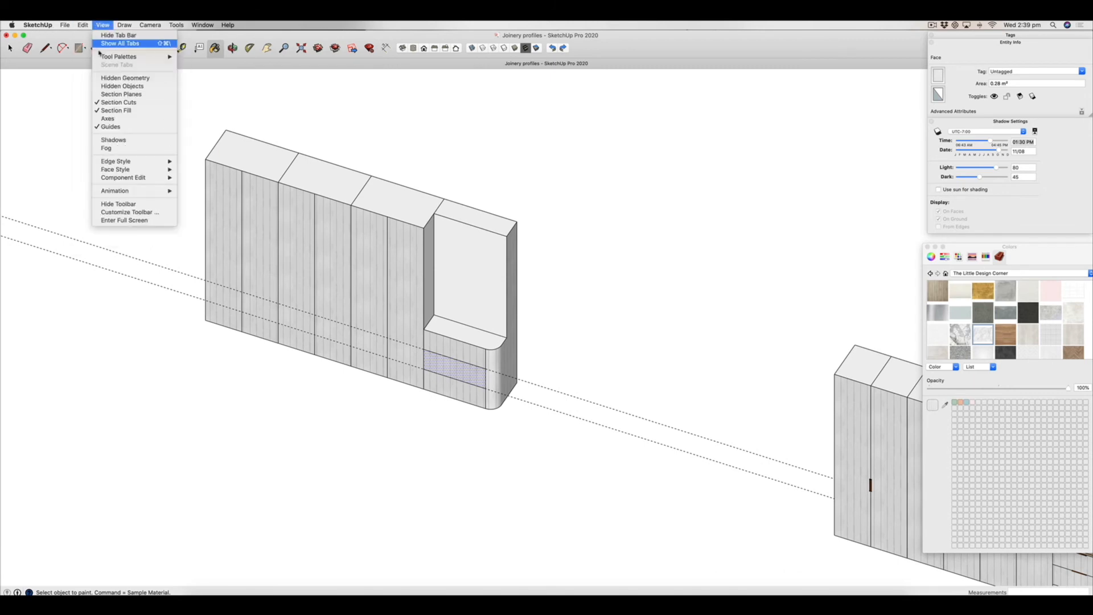
click(101, 97)
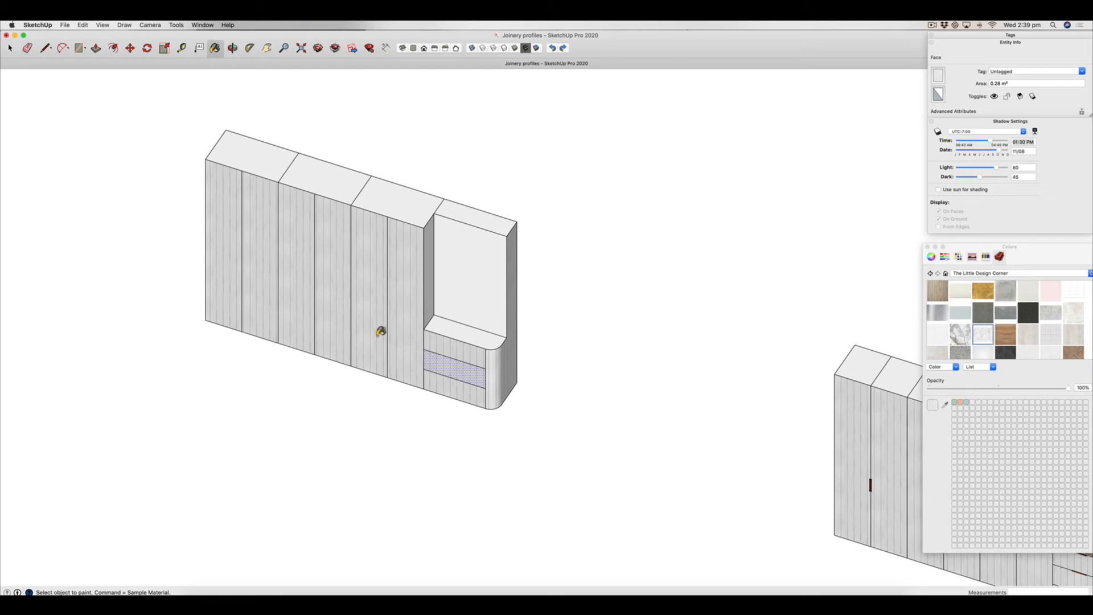
Open the finished wardrobe's group, select one leather recessed handle at the middle pair of doors, and compare the handles with the reference photo.
scroll(383, 325, down, 5)
scroll(514, 367, up, 5)
scroll(513, 367, up, 5)
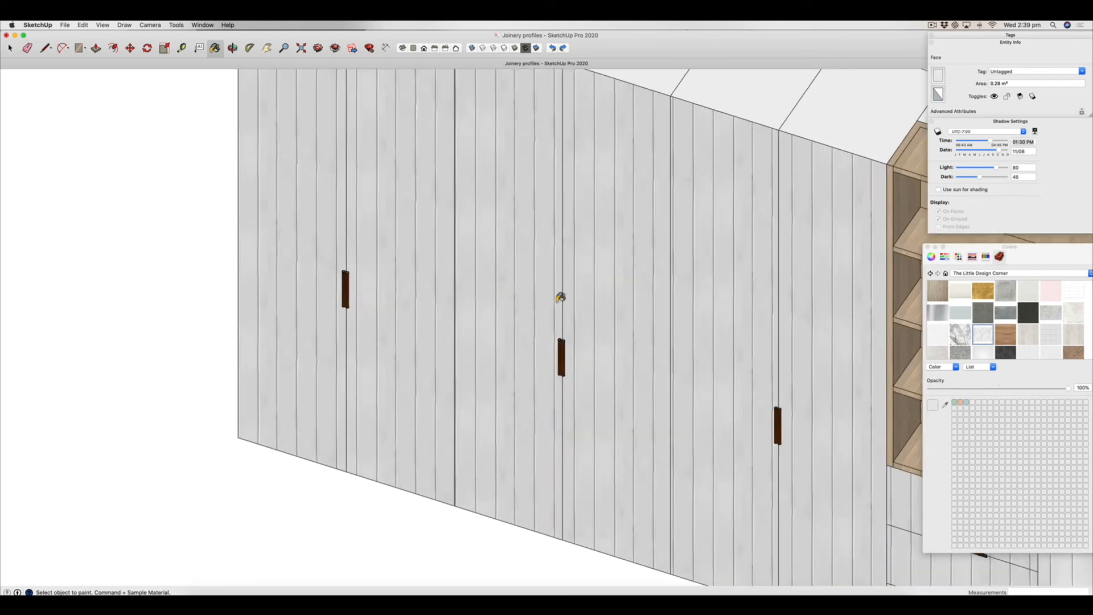
scroll(571, 340, up, 4)
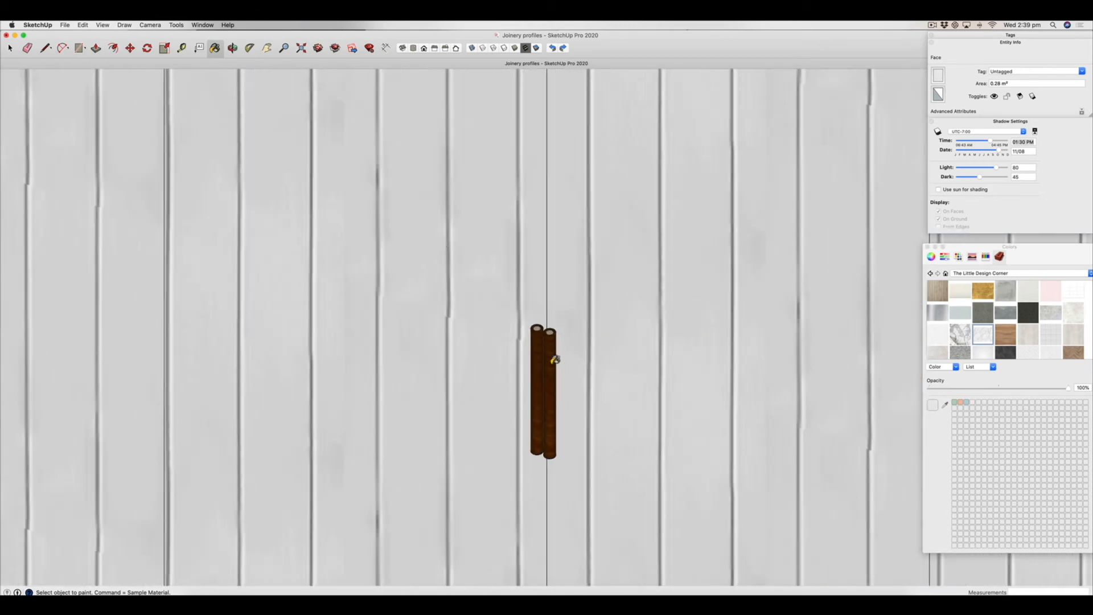
click(10, 48)
click(541, 411)
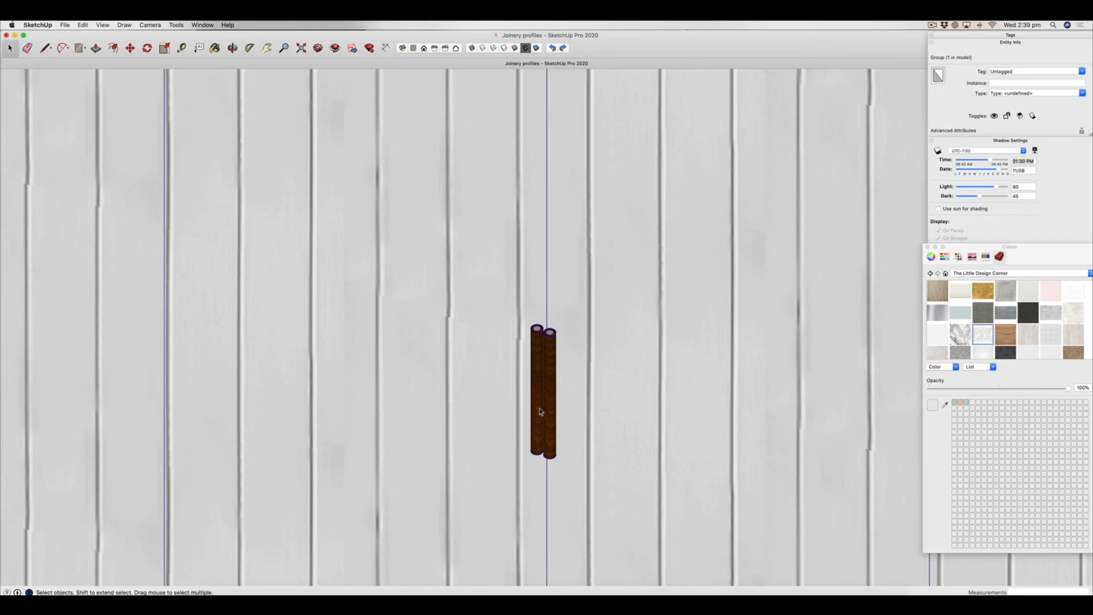
scroll(538, 402, down, 2)
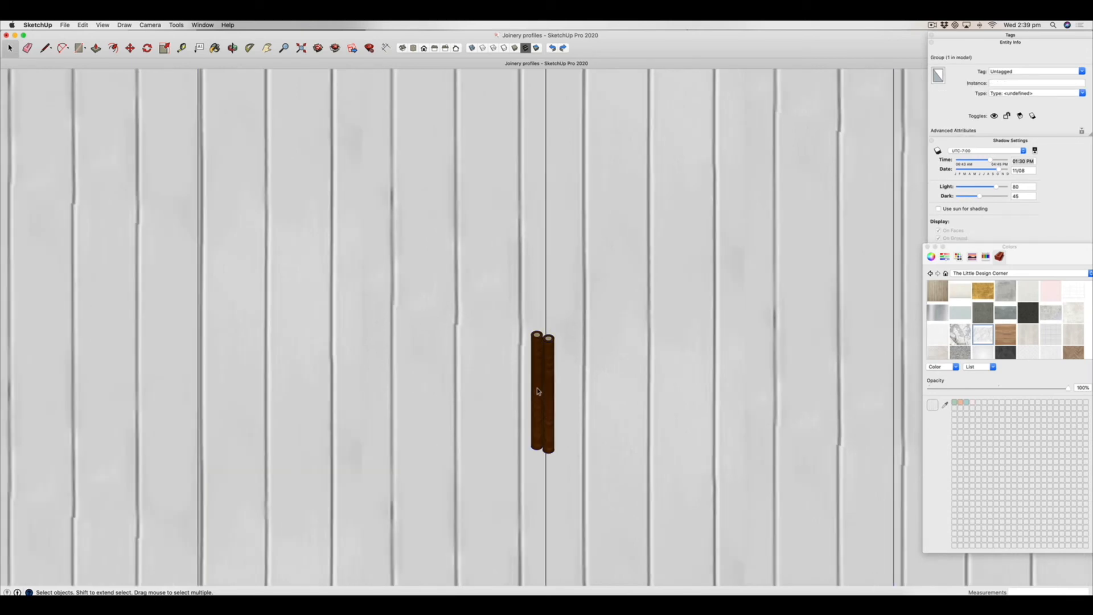
double_click(537, 391)
click(539, 378)
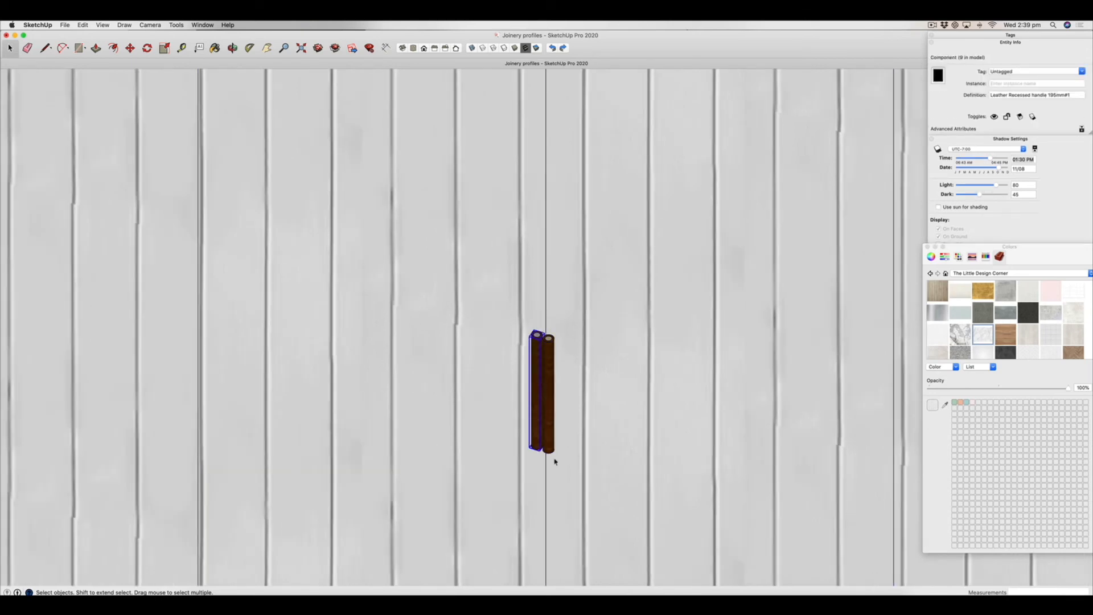
click(611, 598)
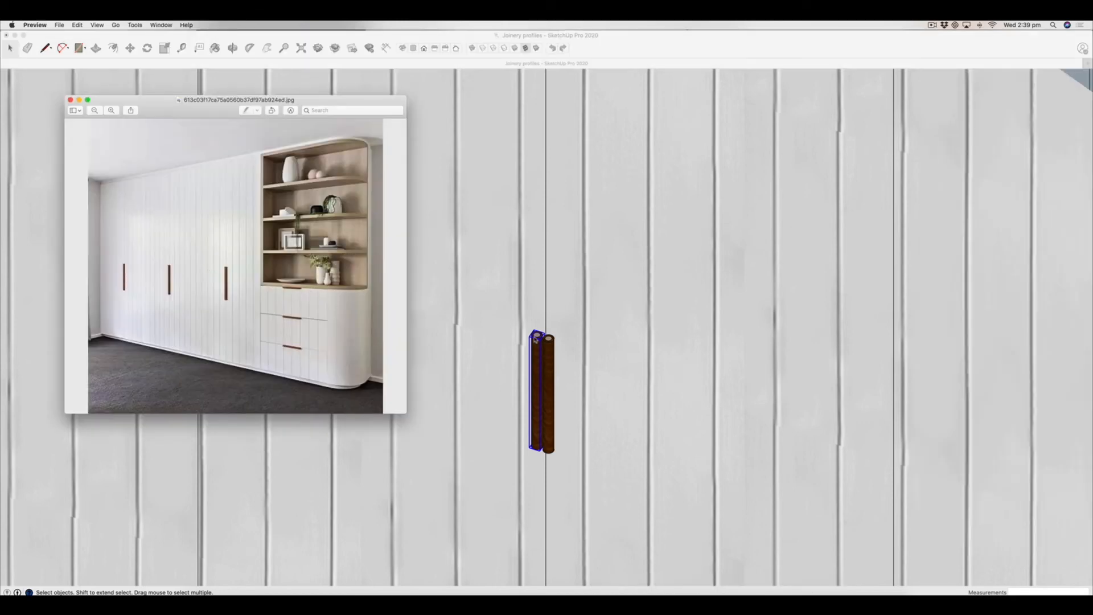
click(557, 370)
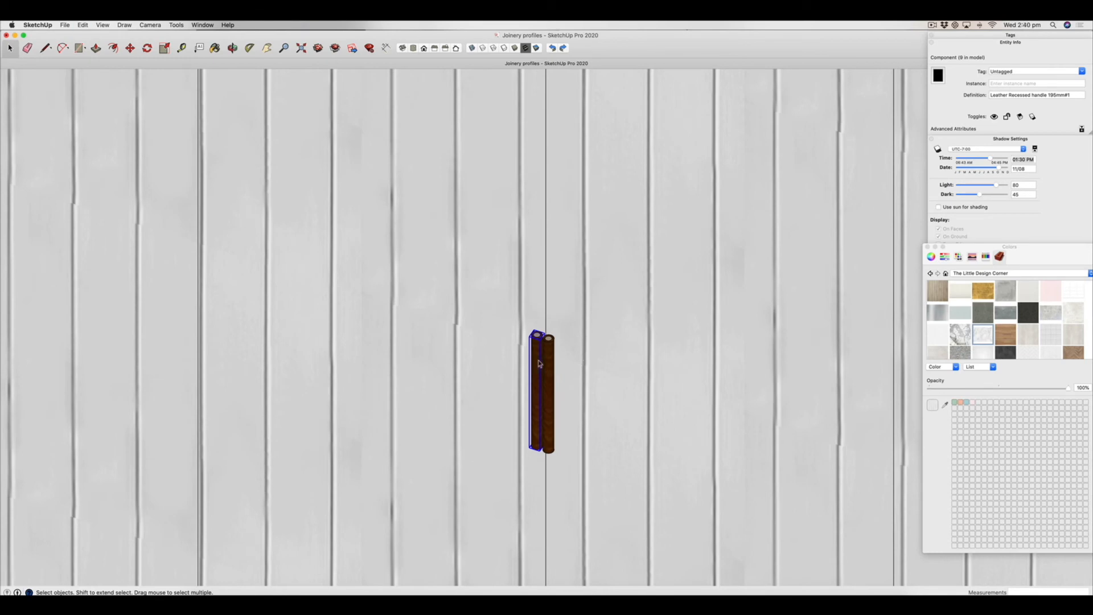
Try to paste a copy of the single leather handle onto the doors at the far end of the new wardrobe, then undo it.
scroll(578, 371, down, 10)
scroll(509, 351, up, 8)
scroll(610, 393, down, 8)
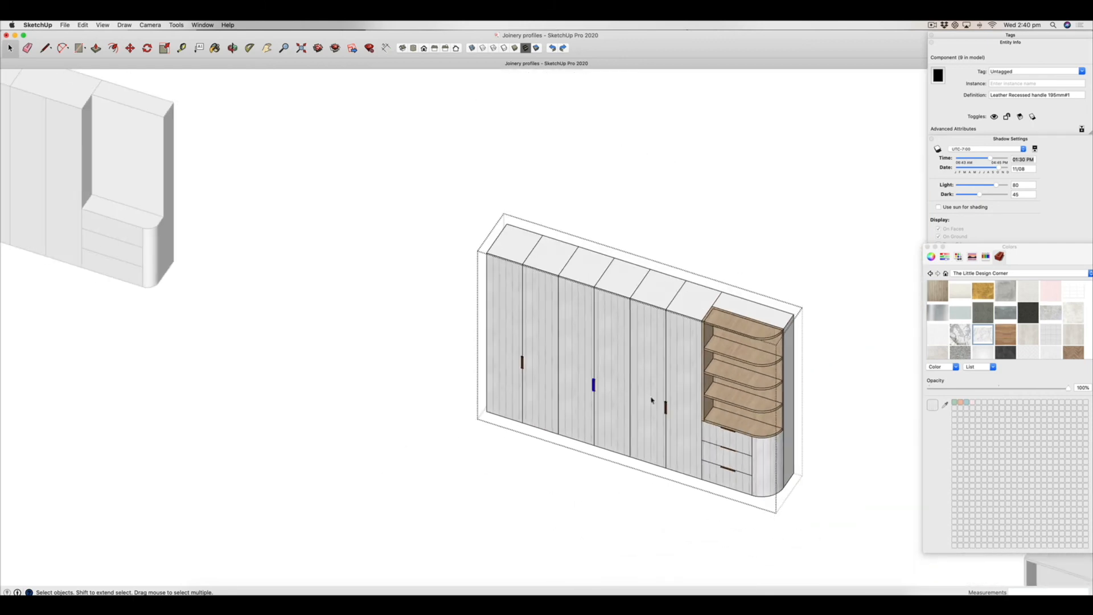
scroll(393, 296, up, 4)
click(519, 407)
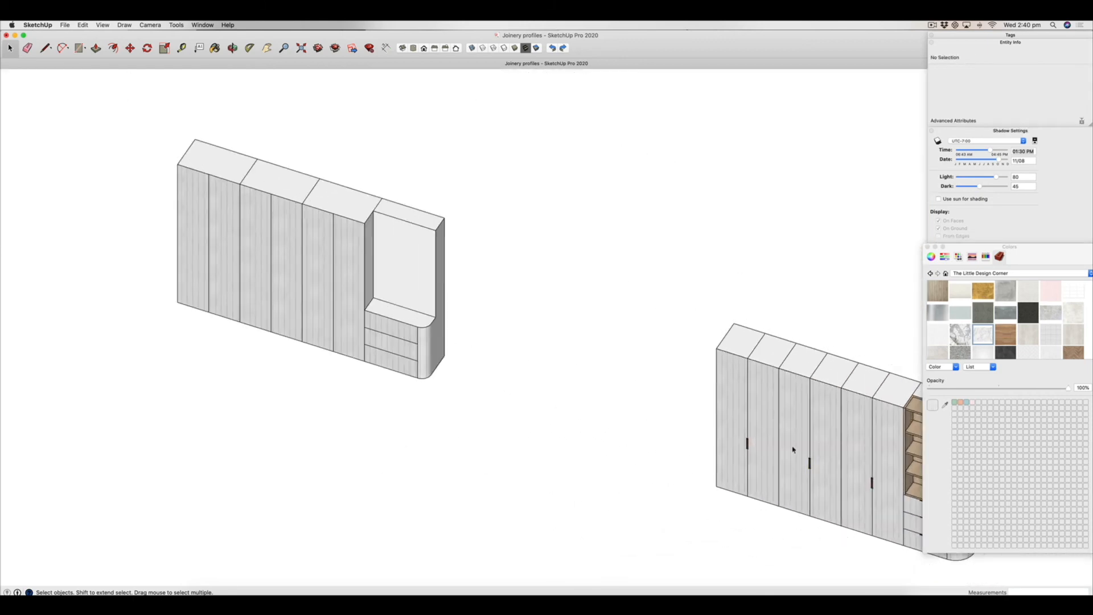
scroll(170, 234, up, 5)
key(super+v)
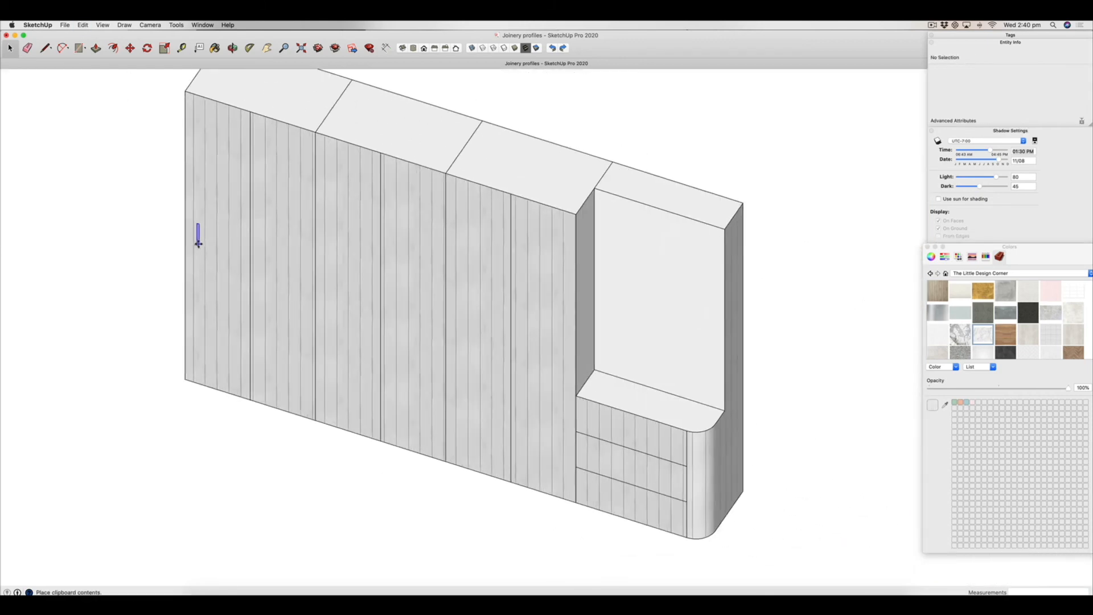
click(250, 279)
scroll(252, 273, up, 5)
scroll(254, 273, down, 7)
click(552, 50)
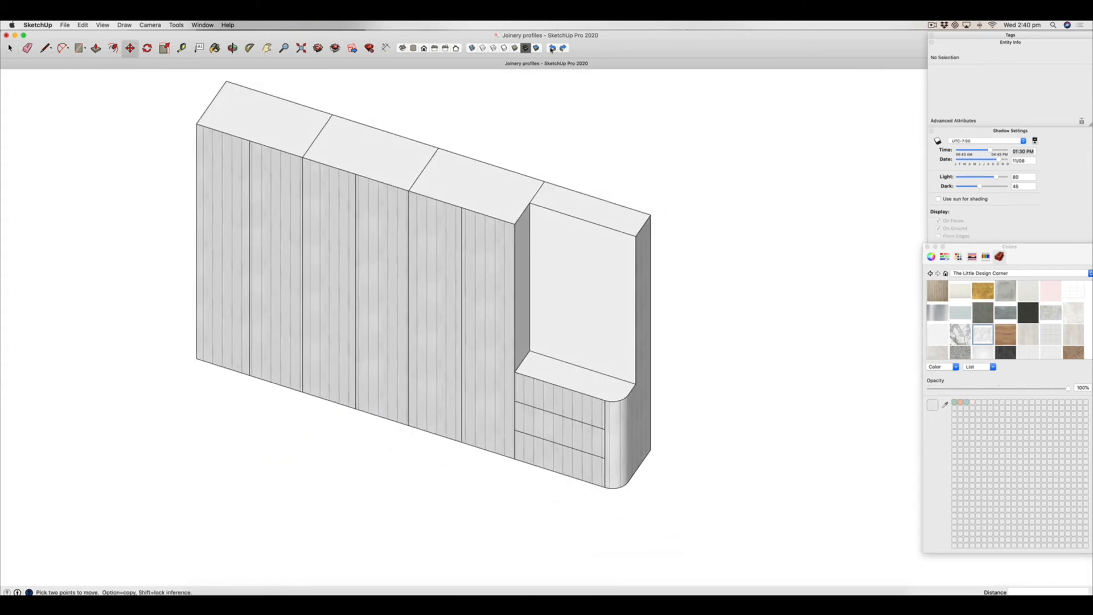
Open the finished wardrobe's group and select all six leather recessed handles on its doors.
scroll(295, 290, down, 6)
scroll(571, 373, up, 6)
key(space)
scroll(537, 347, down, 5)
scroll(535, 358, up, 9)
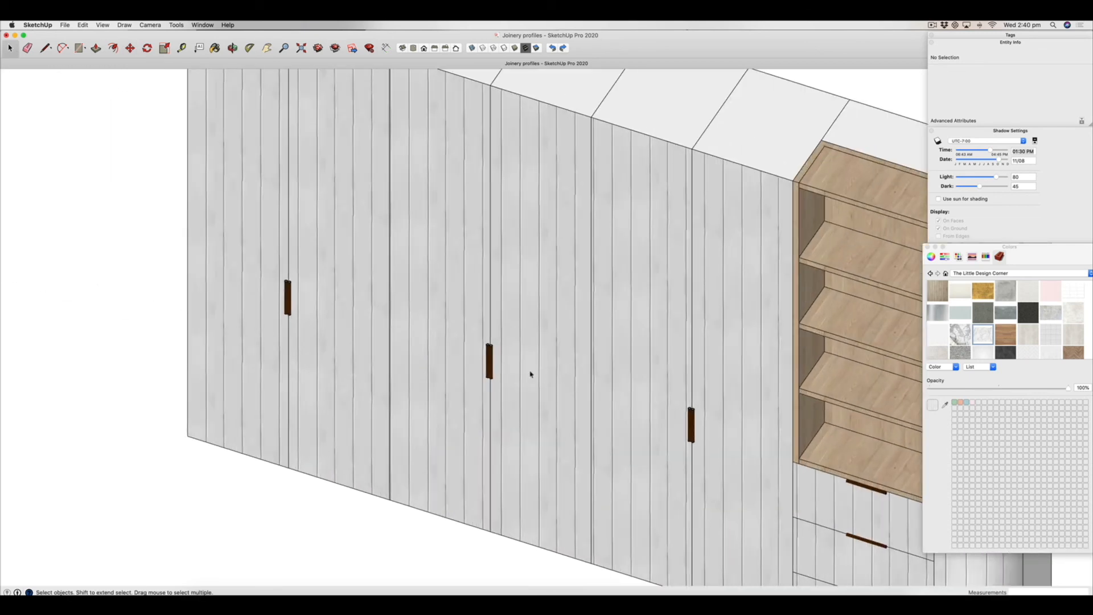
click(294, 313)
double_click(286, 294)
click(286, 293)
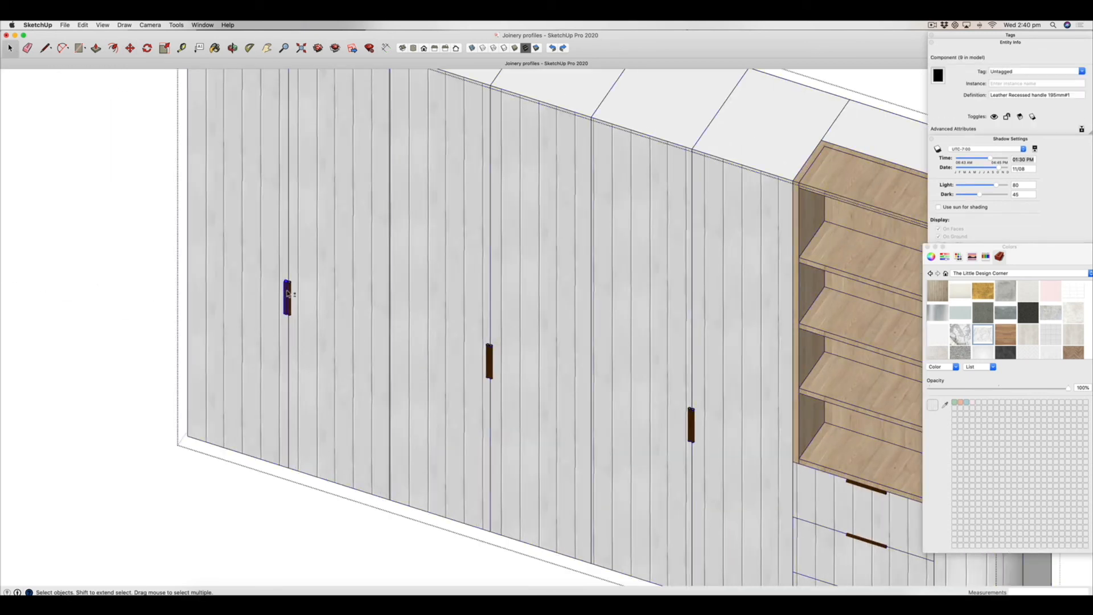
shift+click(289, 292)
scroll(695, 421, down, 4)
scroll(854, 486, up, 5)
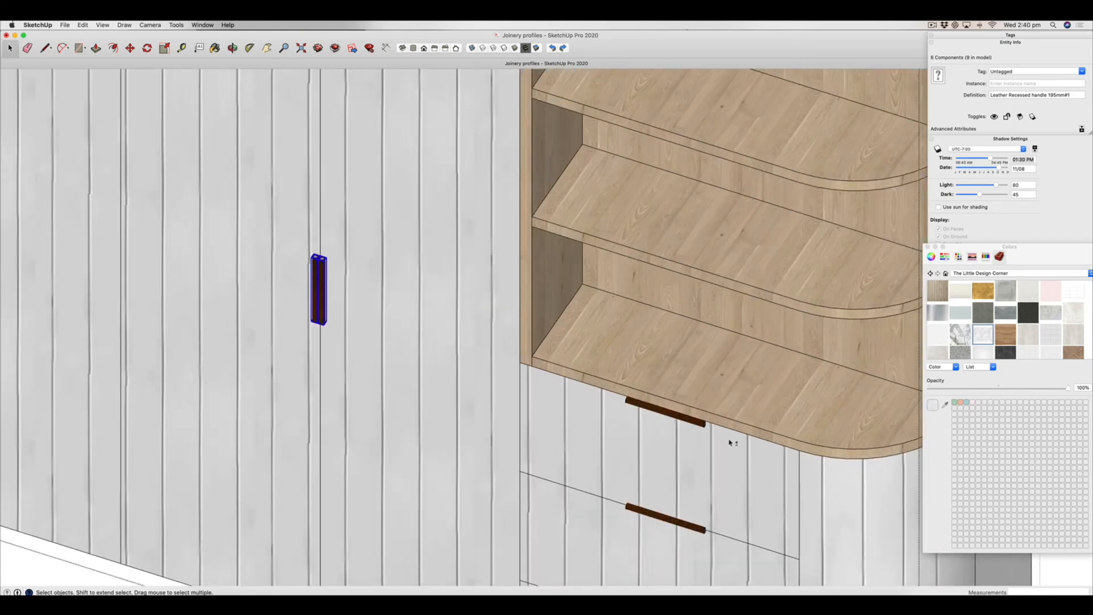
Add the three drawer handles to the selection and copy all nine leather handles.
shift+click(688, 419)
scroll(689, 424, down, 4)
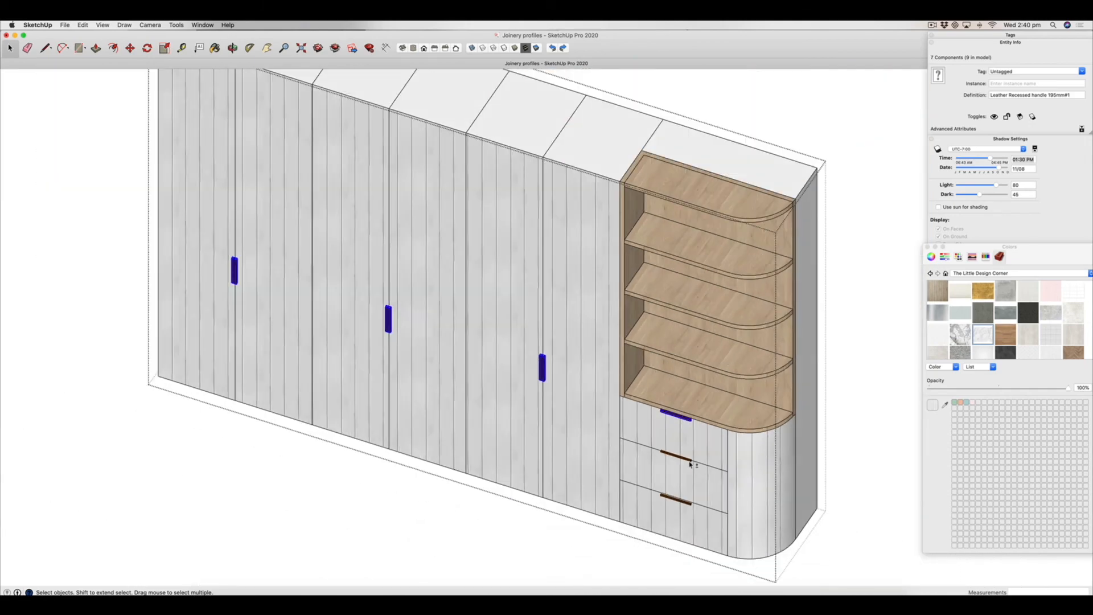
shift+click(687, 502)
key(super+c)
Close the finished wardrobe's group and paste the nine copied handles onto the front of the new wardrobe.
scroll(718, 502, down, 5)
click(475, 419)
key(super+v)
scroll(78, 292, up, 5)
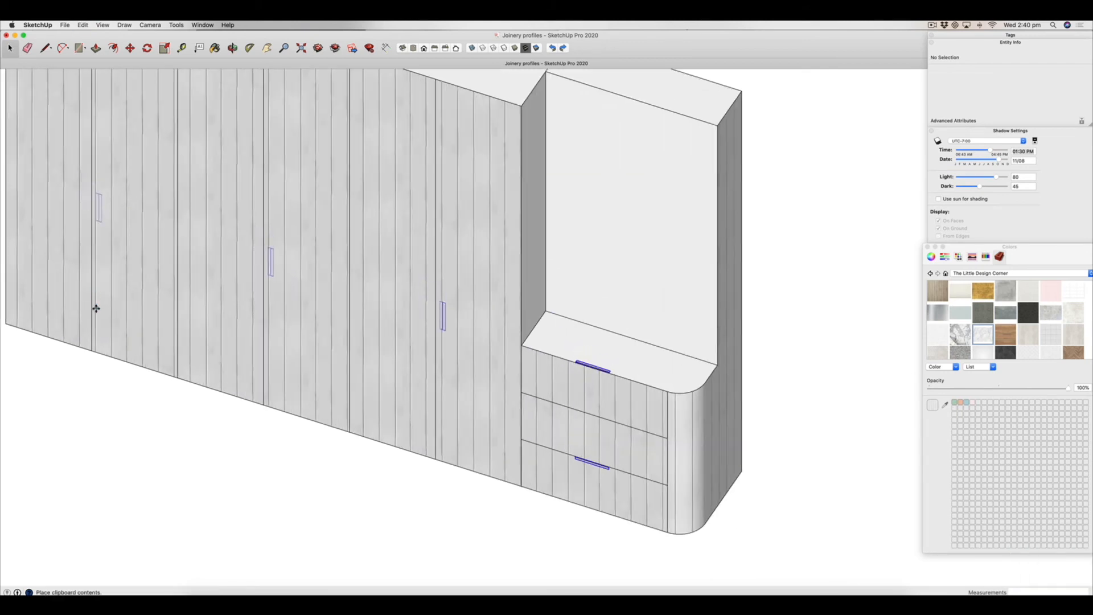
click(97, 307)
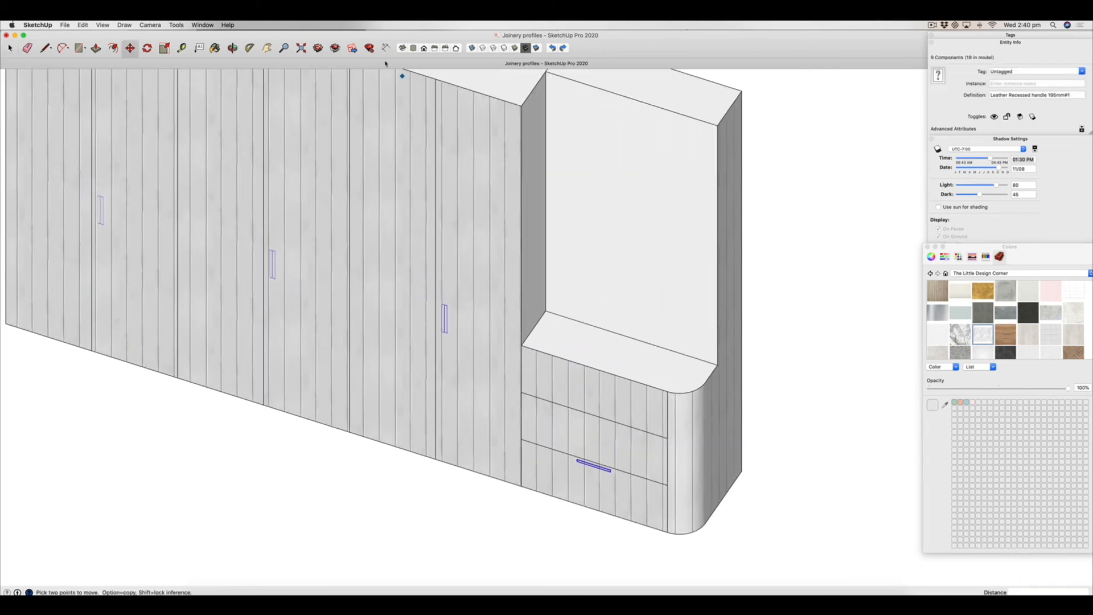
In the top view, move the pasted handles forward so they sit against the outside of the new wardrobe's front face.
click(413, 48)
click(452, 338)
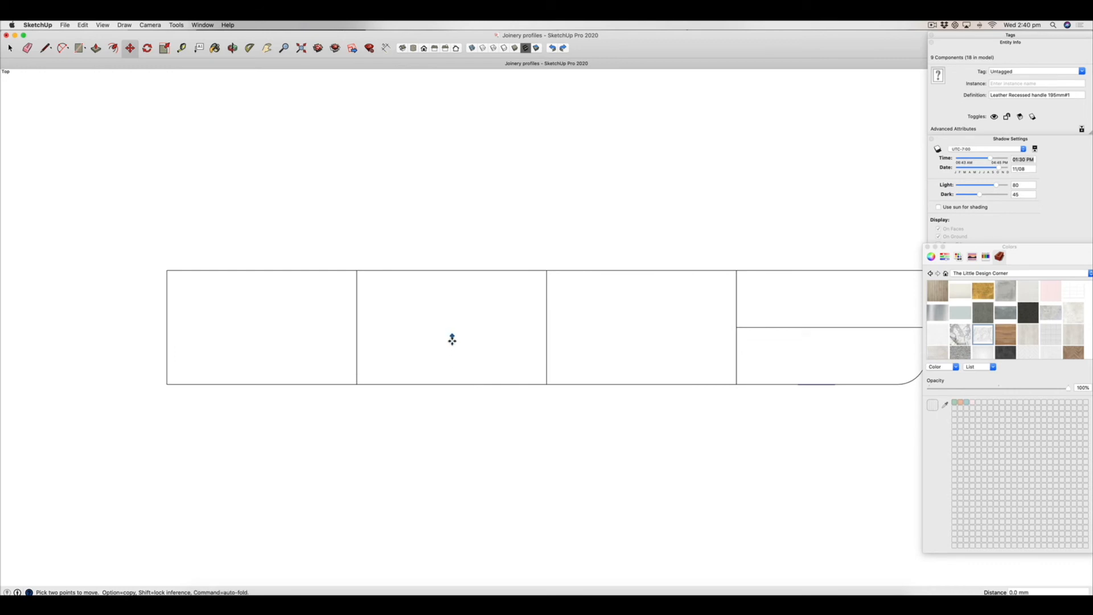
click(458, 346)
scroll(460, 348, up, 3)
click(460, 347)
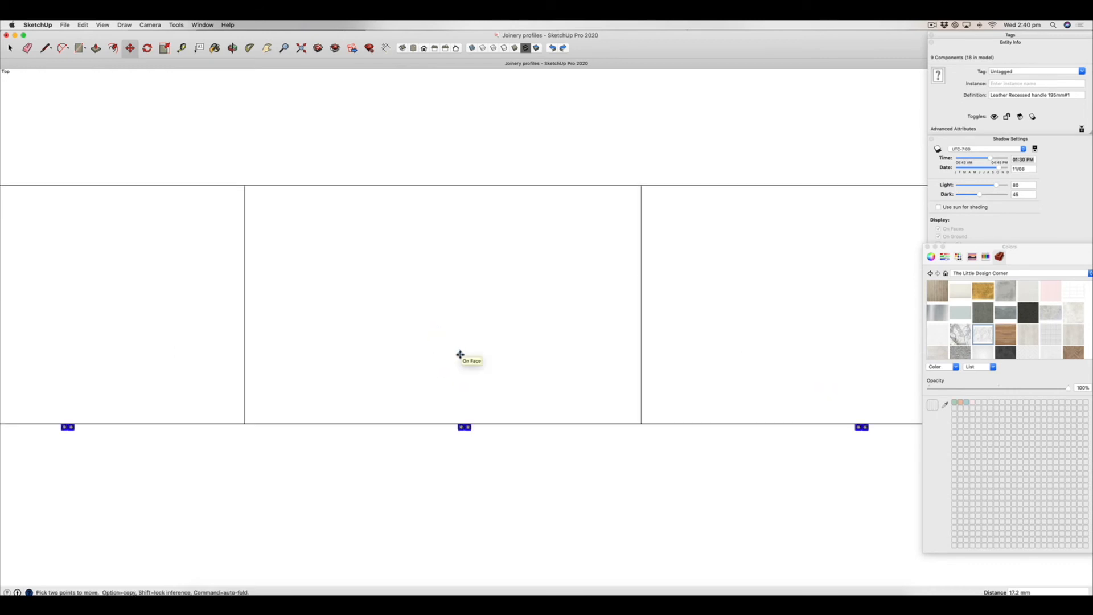
In the front view, move all nine handles left about 55 mm to centre the door handles on the door joints, then deselect them.
click(424, 48)
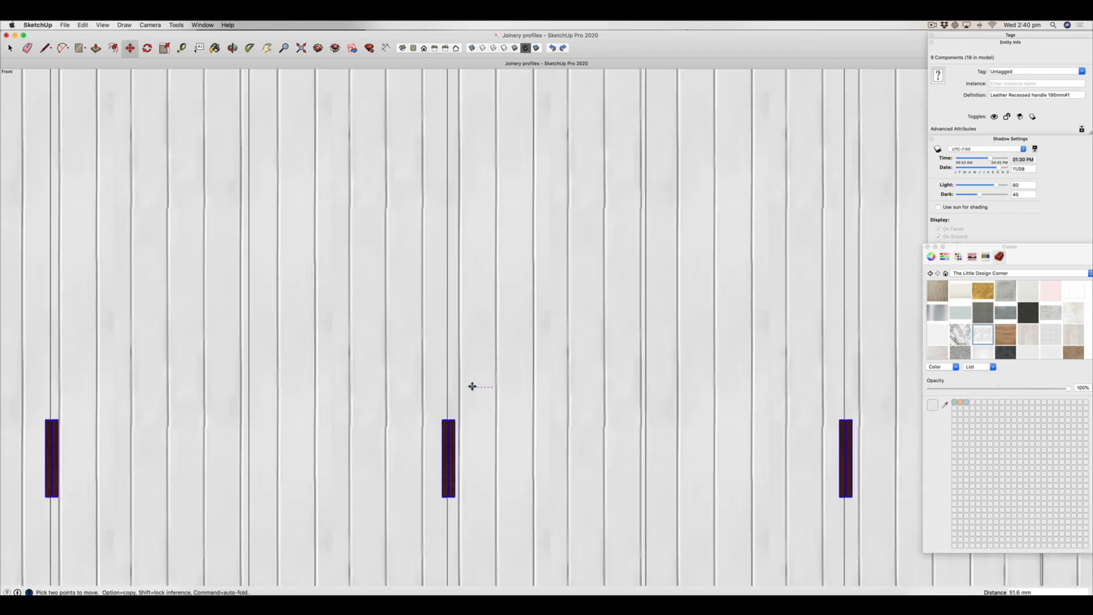
scroll(471, 387, down, 5)
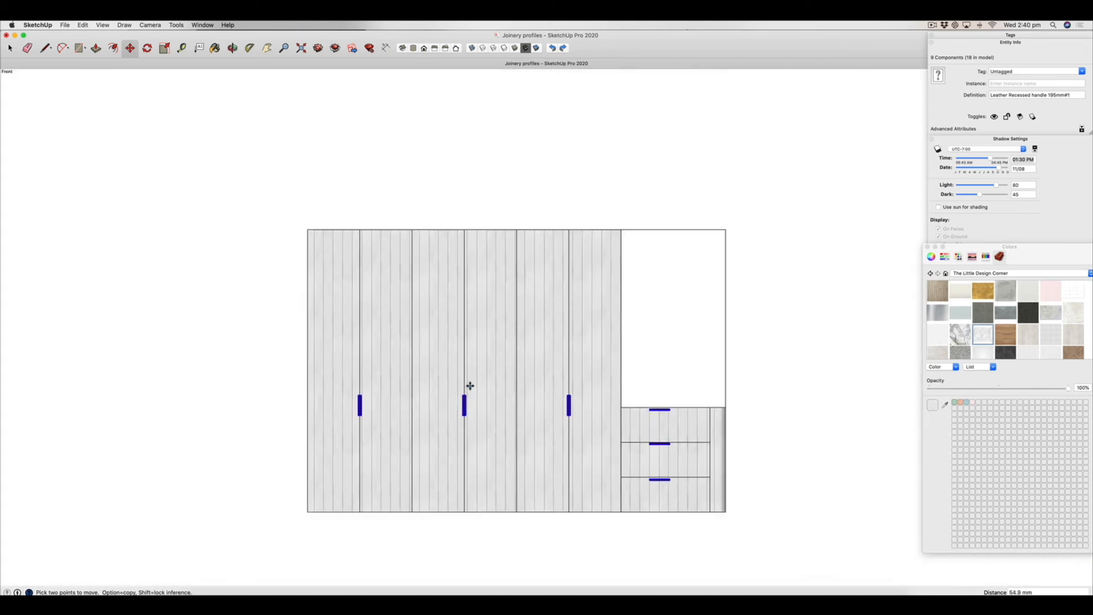
scroll(677, 424, up, 5)
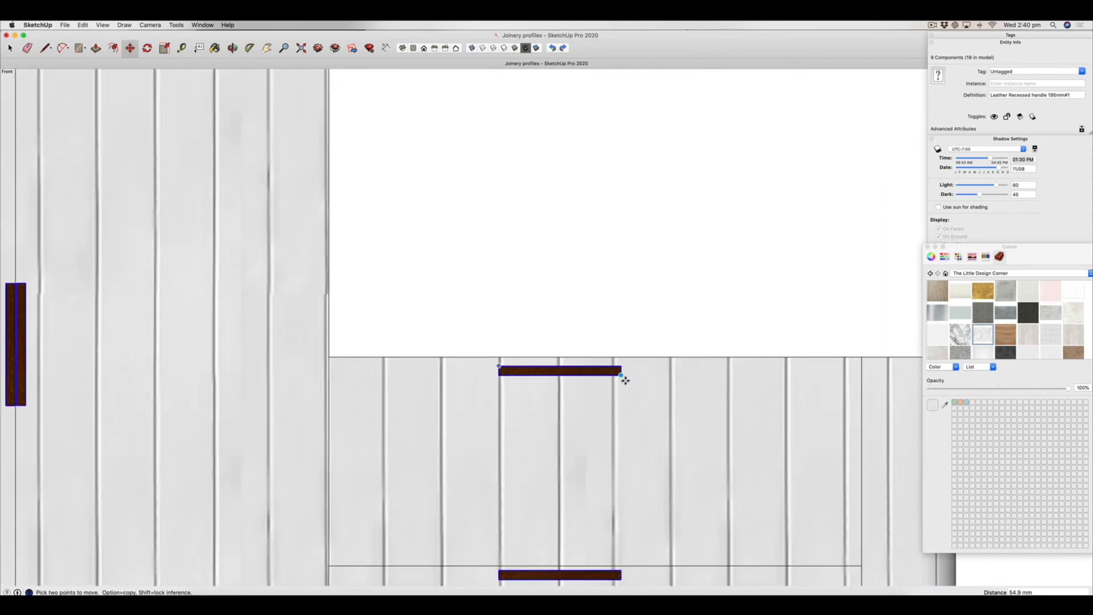
scroll(624, 379, down, 3)
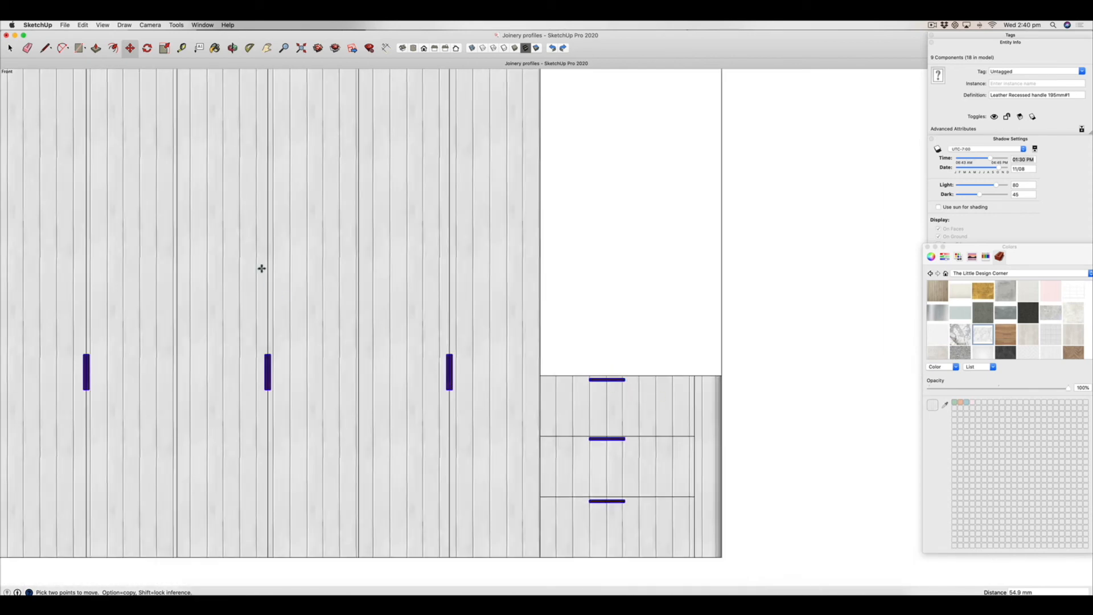
click(10, 46)
click(313, 371)
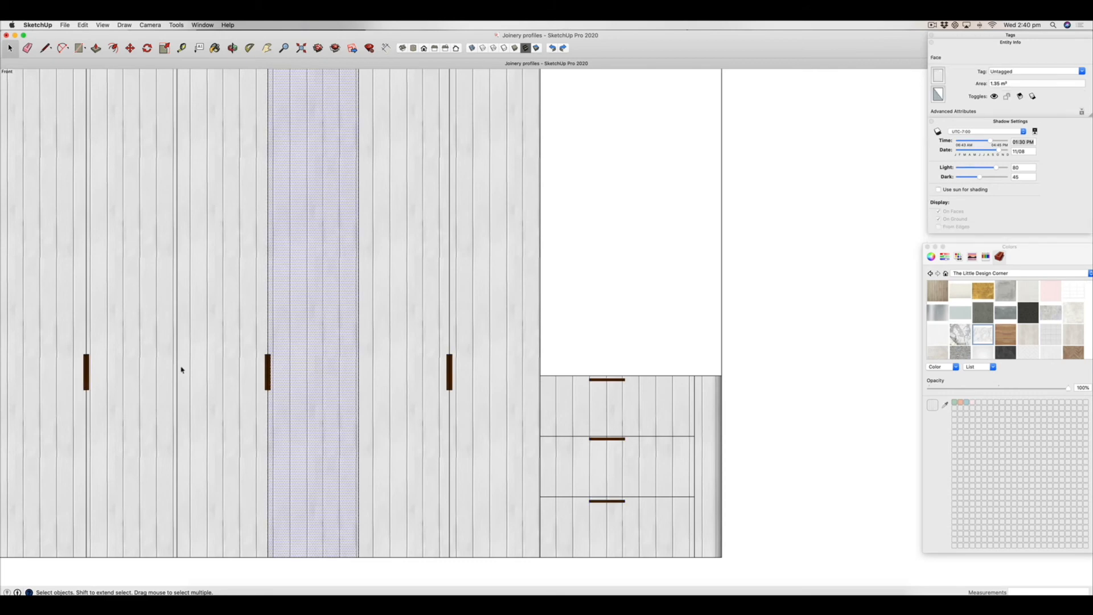
click(799, 410)
Place a vertical guide through the middle of the drawer fronts, 425 mm from their edge beside the doors.
click(605, 379)
click(183, 47)
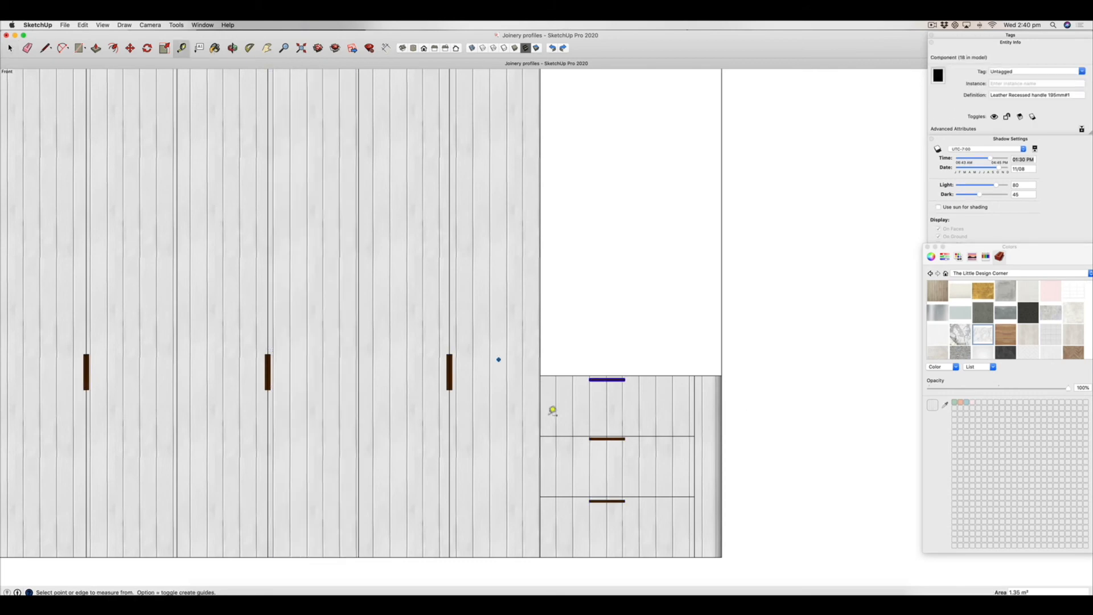
click(540, 395)
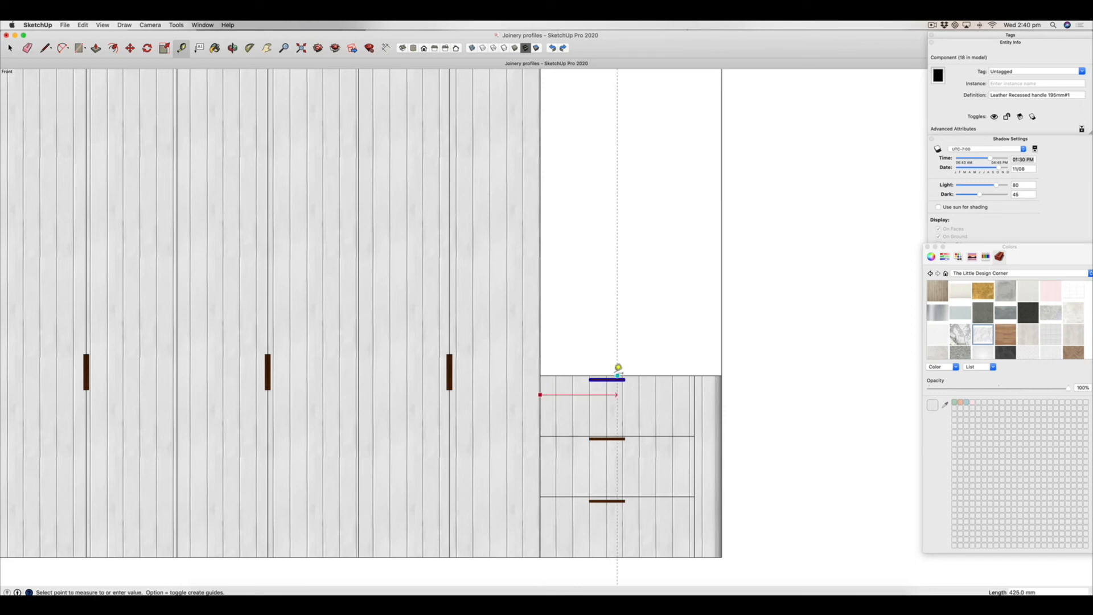
click(619, 367)
key(space)
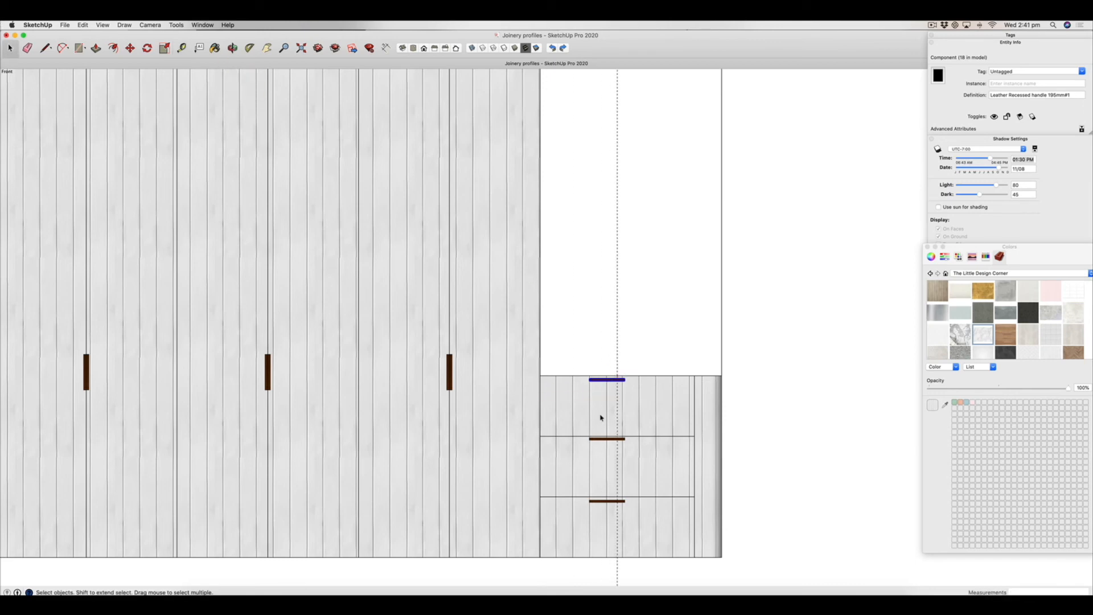
Select the three drawer handles, move them right towards the centre guide and raise them about 13.5 mm towards the drawer tops.
shift+click(605, 440)
key(m)
scroll(633, 397, up, 5)
click(493, 332)
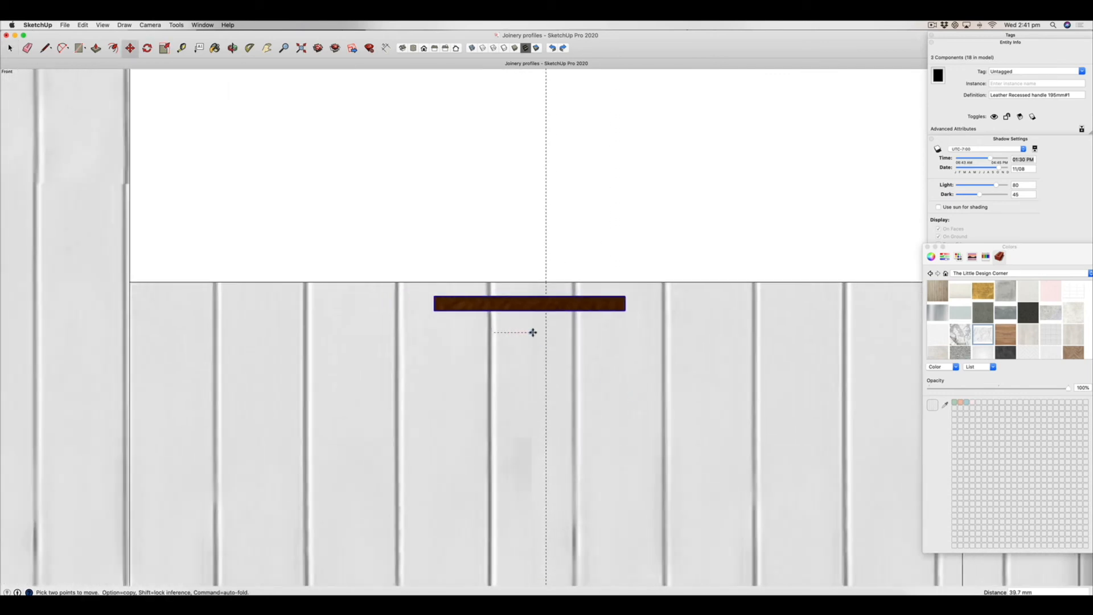
click(547, 331)
click(591, 339)
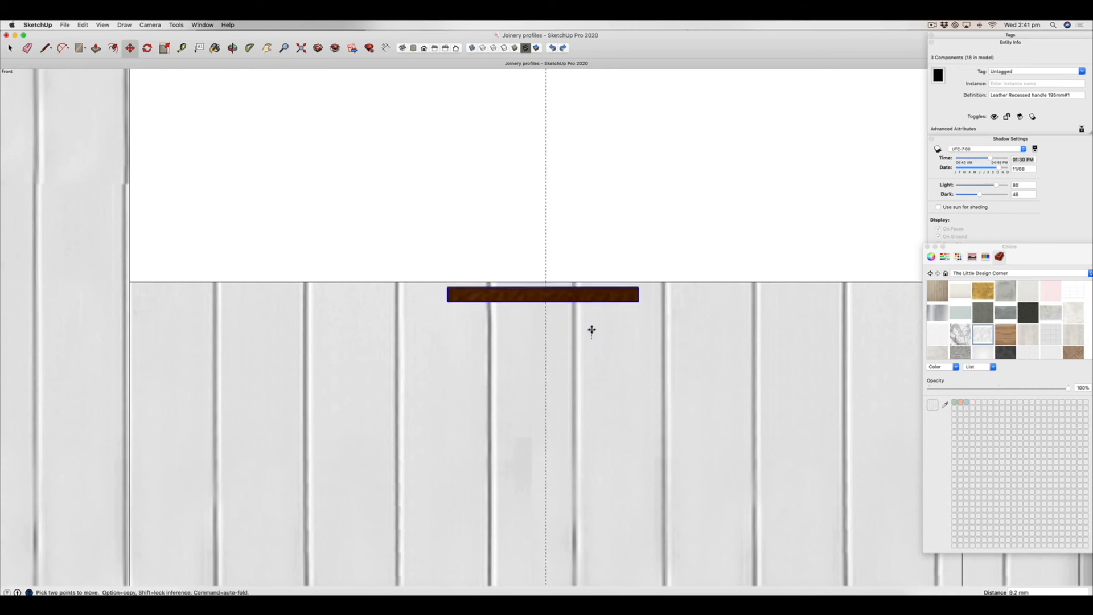
click(591, 325)
scroll(542, 256, down, 5)
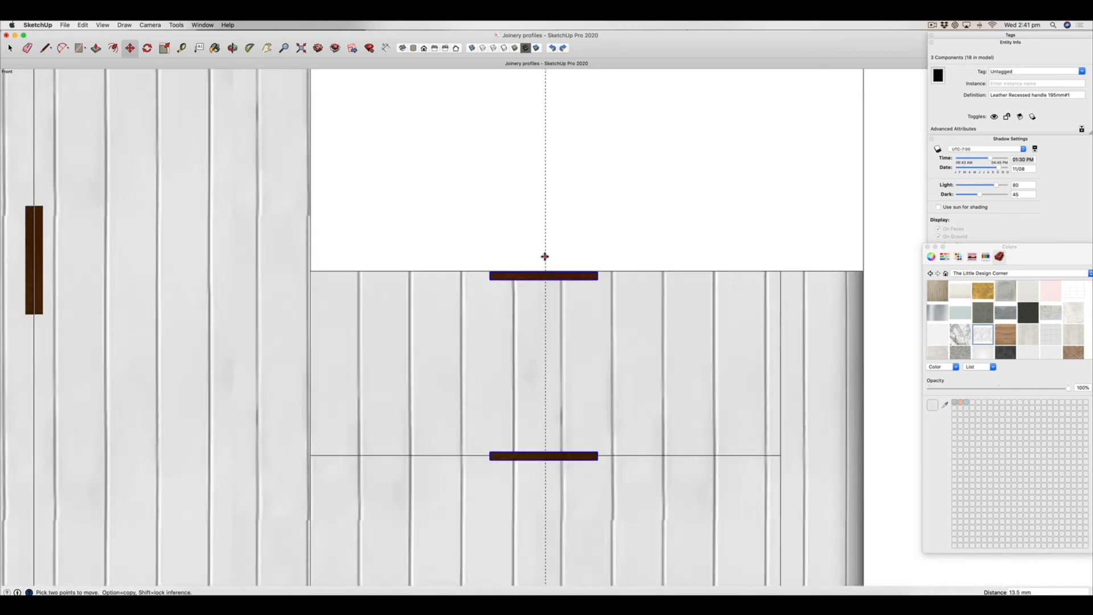
key(space)
Select the middle drawer handle and move it down about 7 mm so its upper edge meets the drawer joint.
click(568, 385)
click(547, 359)
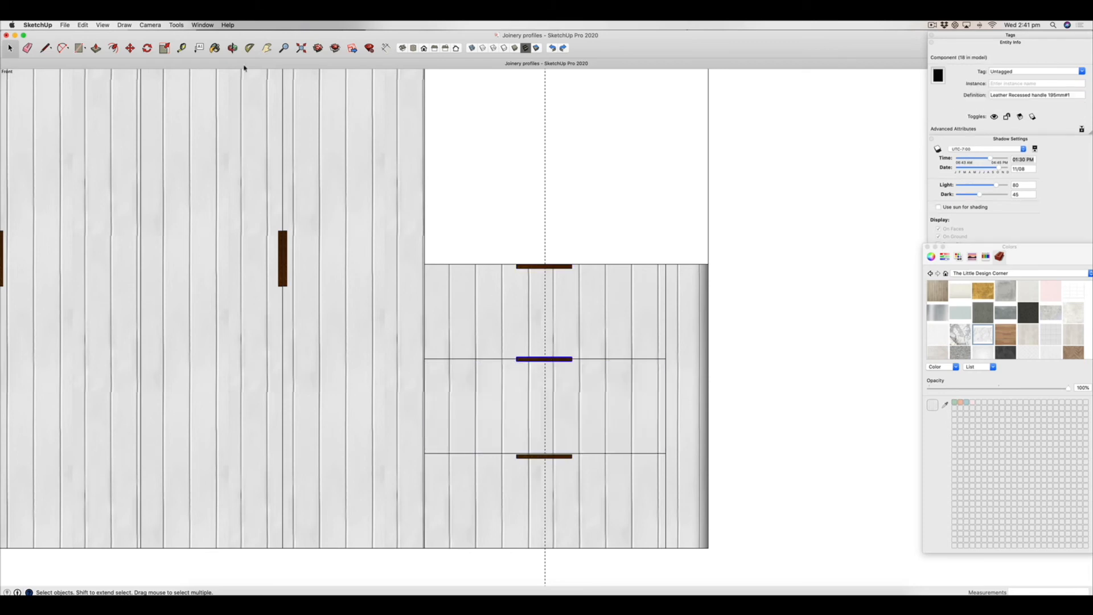
key(m)
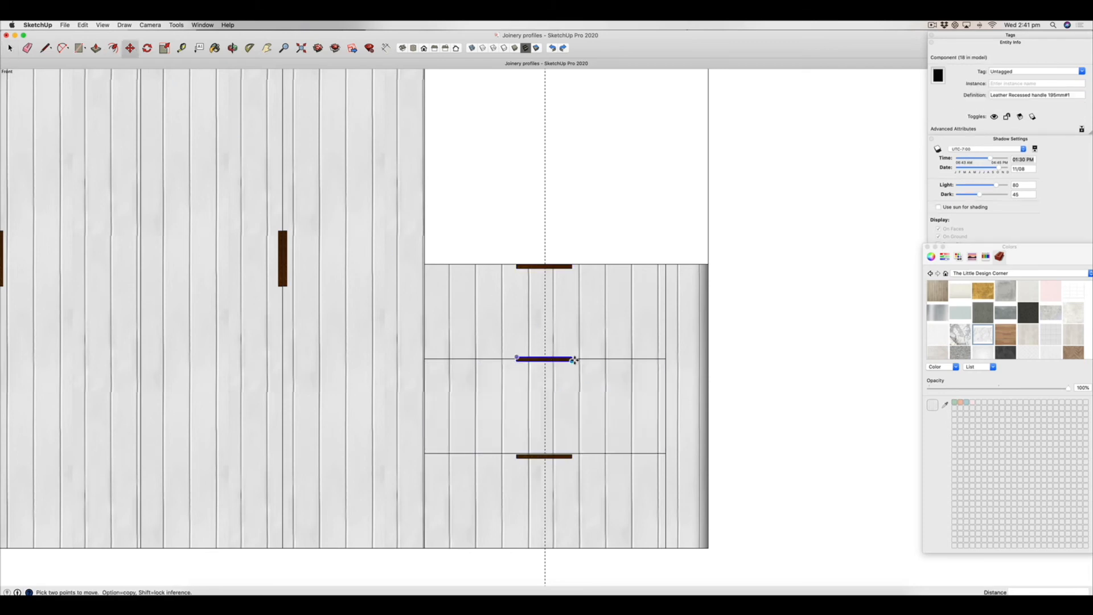
scroll(574, 360, up, 6)
click(581, 360)
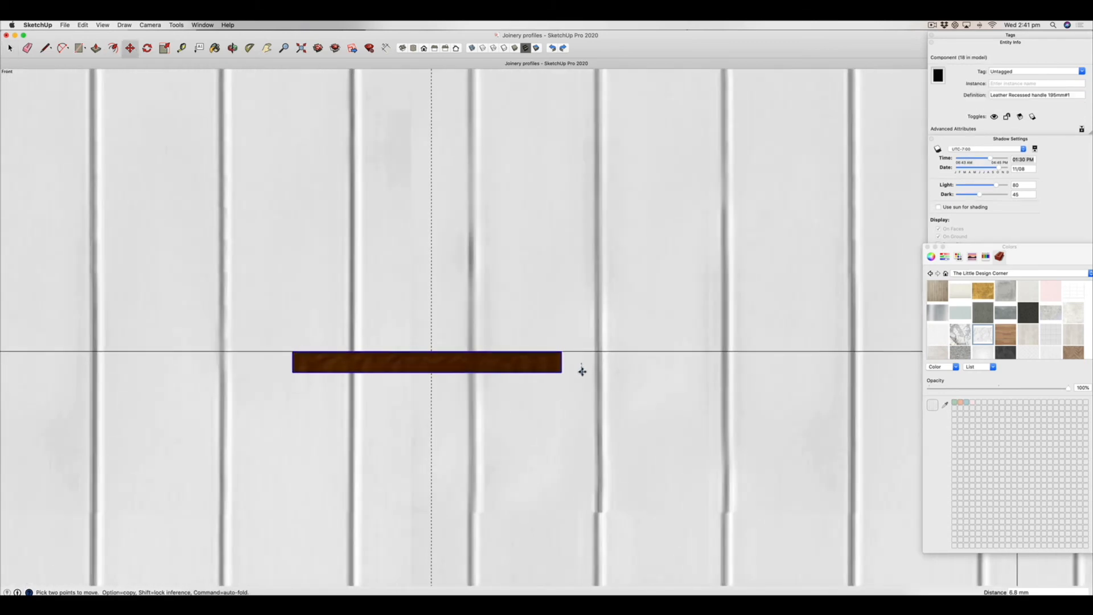
scroll(607, 285, down, 6)
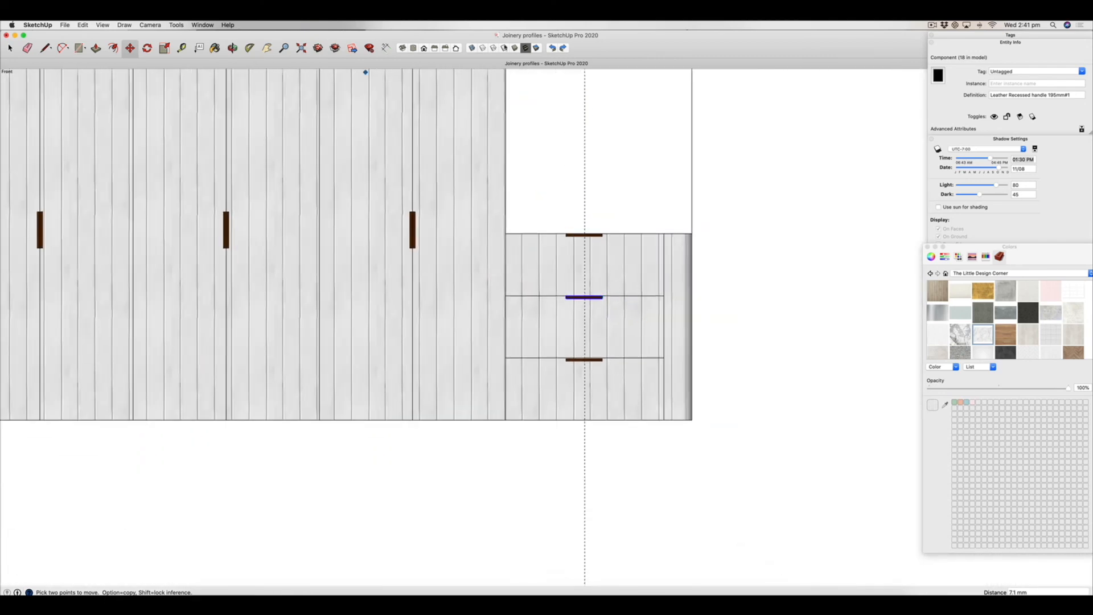
Delete all guides from the model.
click(82, 25)
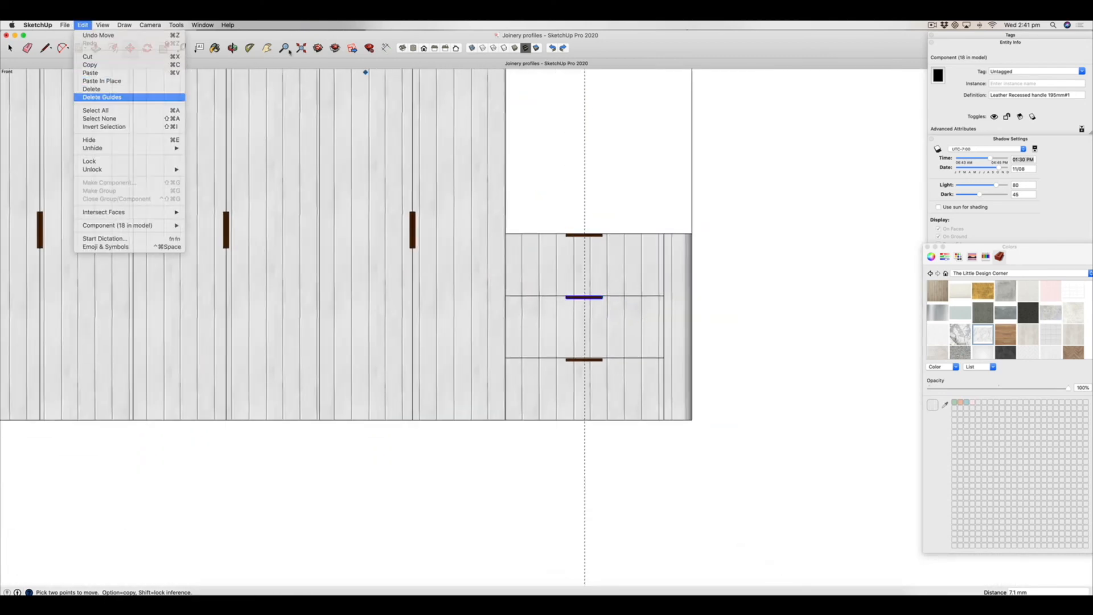
click(107, 98)
middle_drag(512, 177, 512, 181)
drag(513, 181, 465, 283)
scroll(464, 284, up, 10)
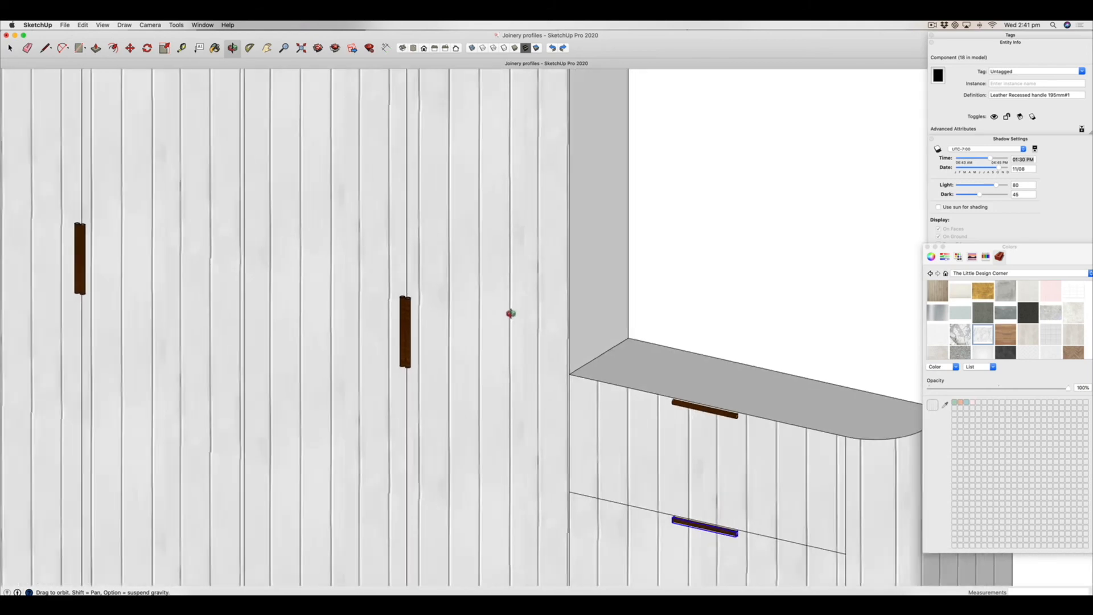
scroll(510, 313, down, 10)
drag(556, 319, 549, 398)
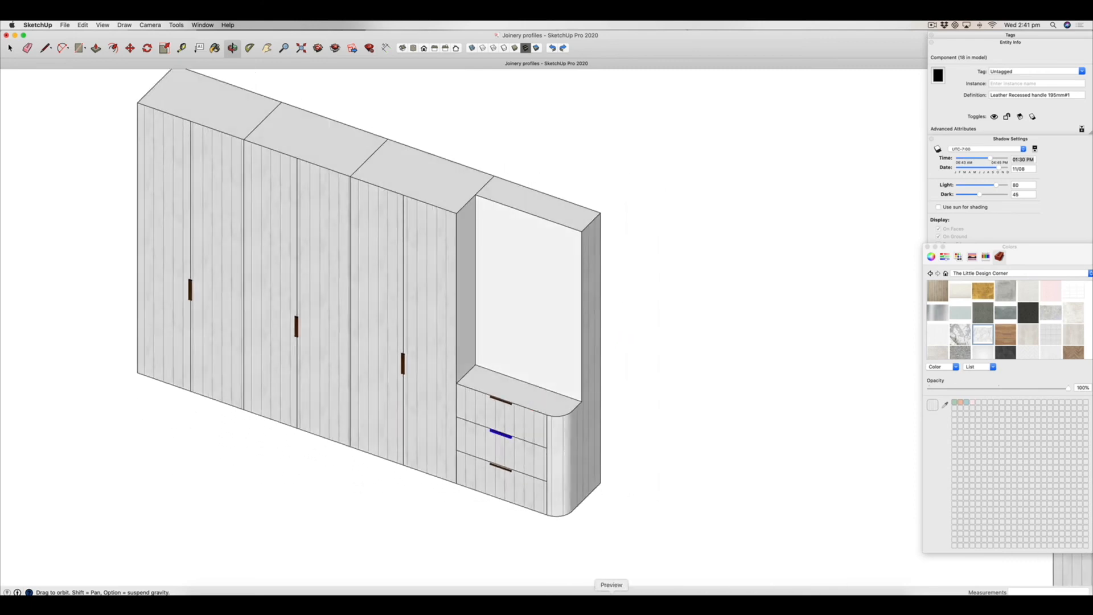
Check the reference photo and place guides on the drawer unit's top face, 30 mm in from the tall side panel and from the back edge.
click(611, 598)
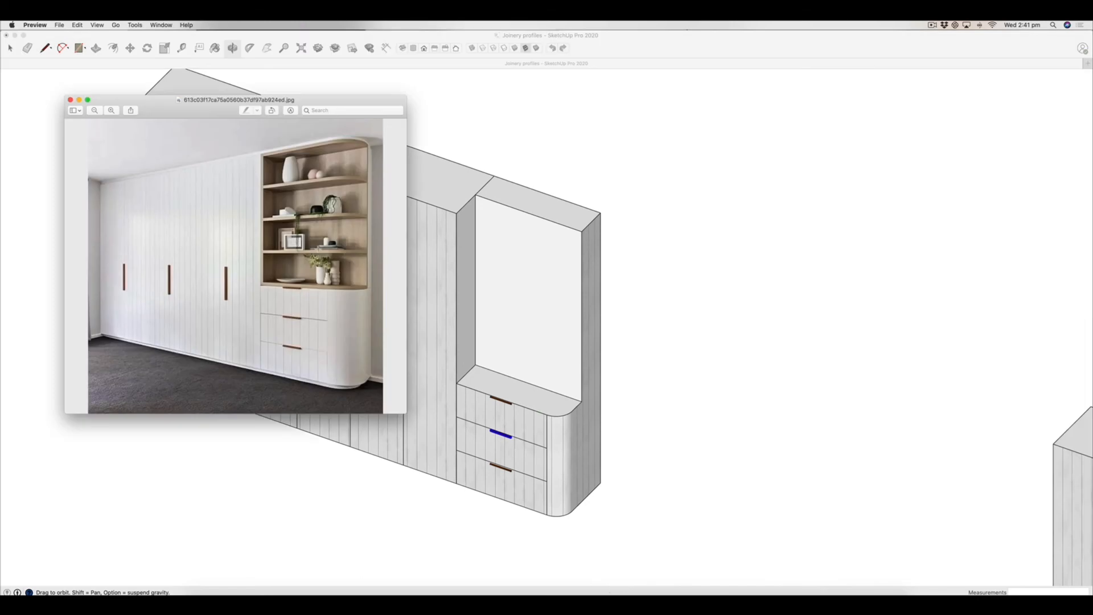
click(79, 100)
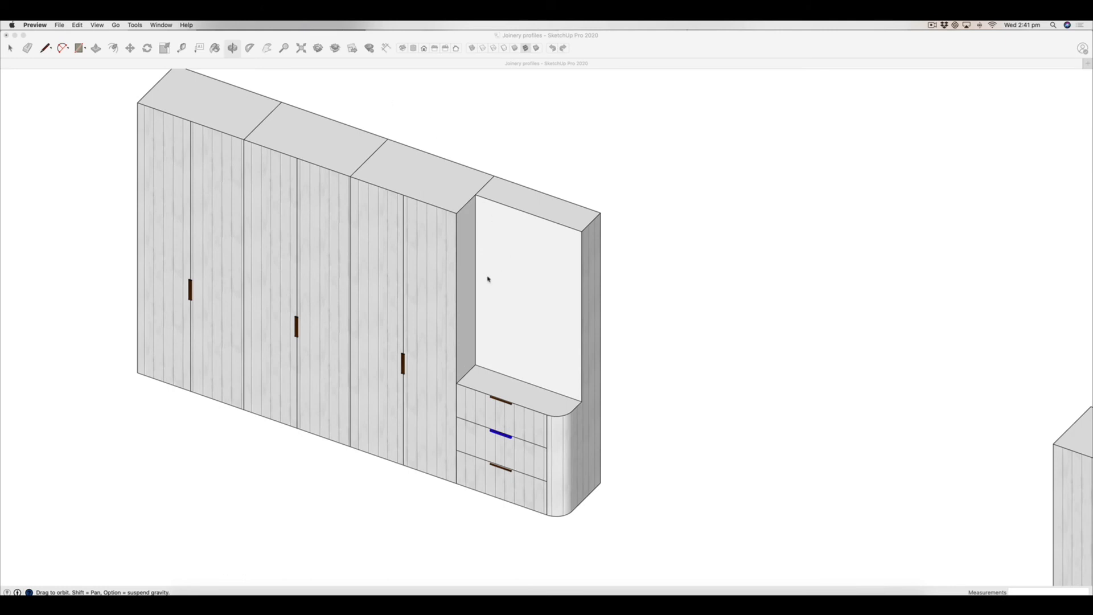
click(618, 179)
key(t)
scroll(473, 363, up, 5)
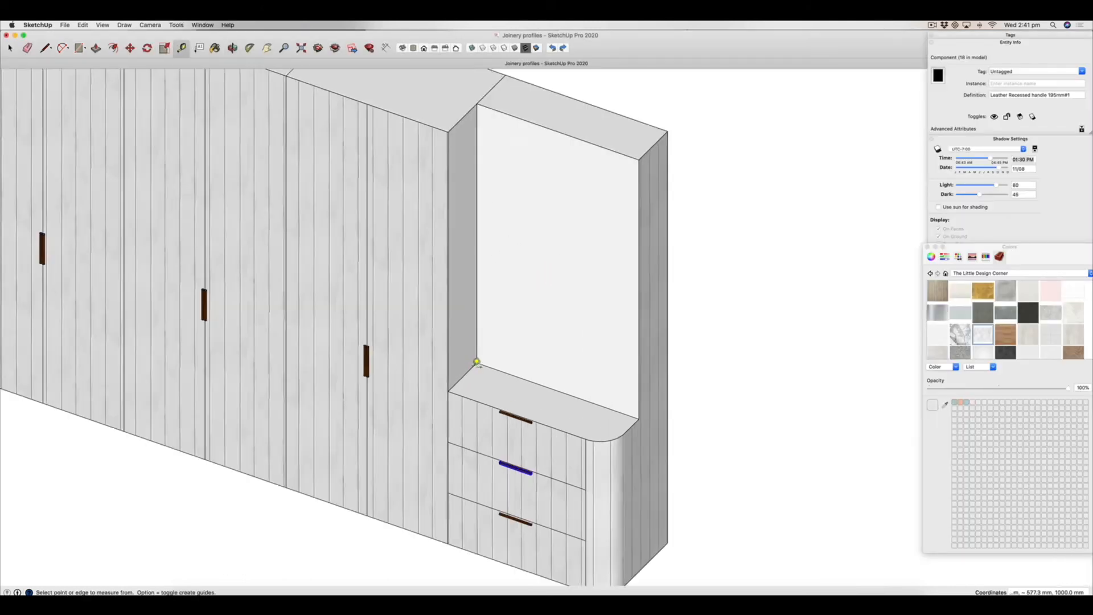
click(473, 364)
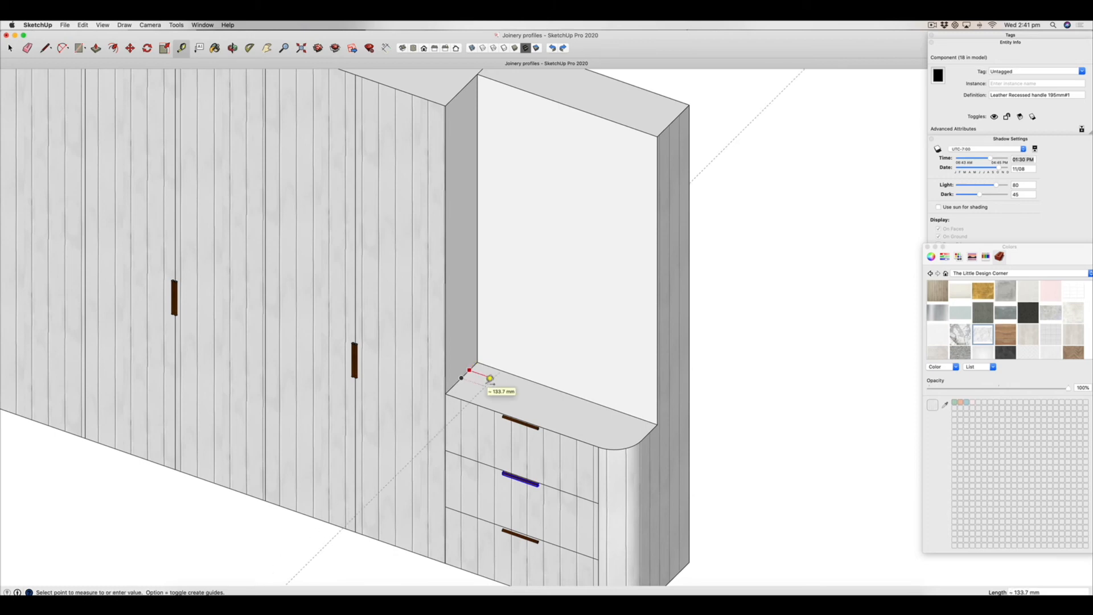
click(536, 380)
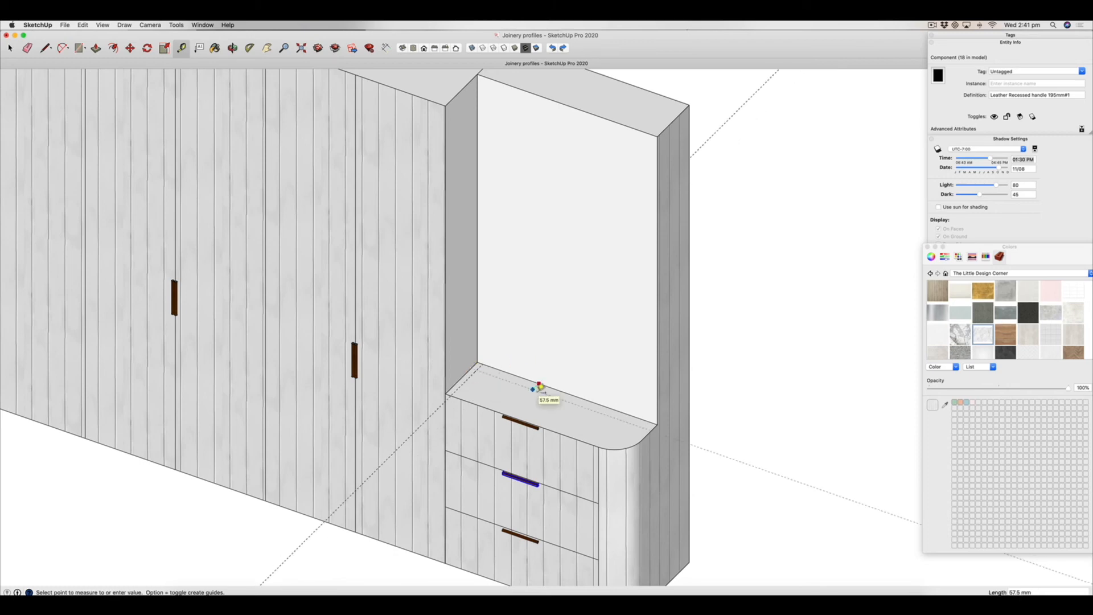
click(538, 387)
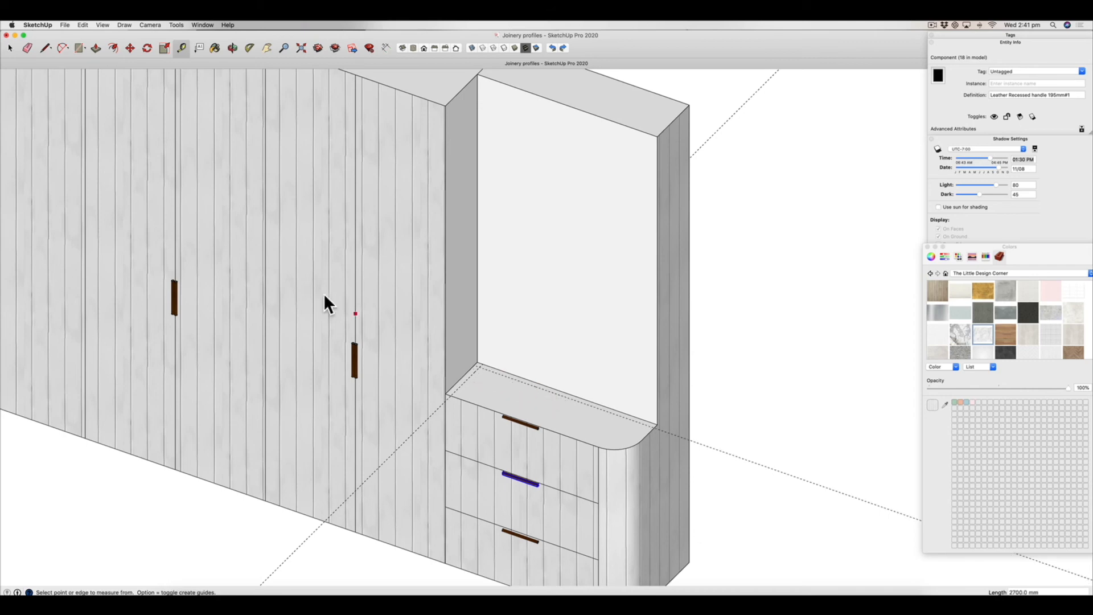
Split the drawer unit's top face along the guides with lines parallel to the side panel and the back, the back one 970 mm long.
key(space)
click(471, 376)
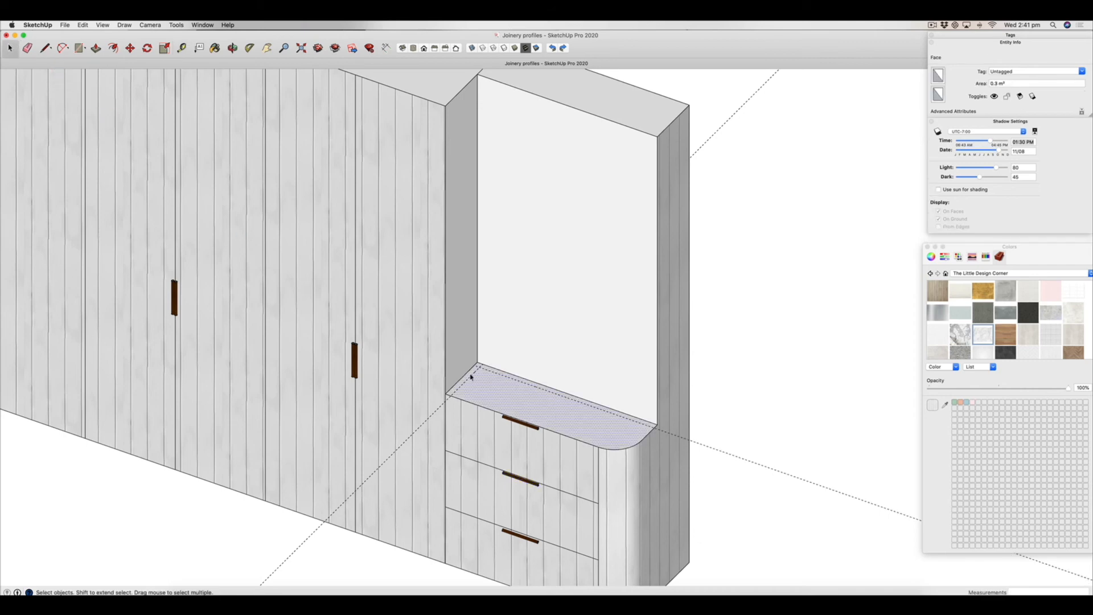
click(45, 48)
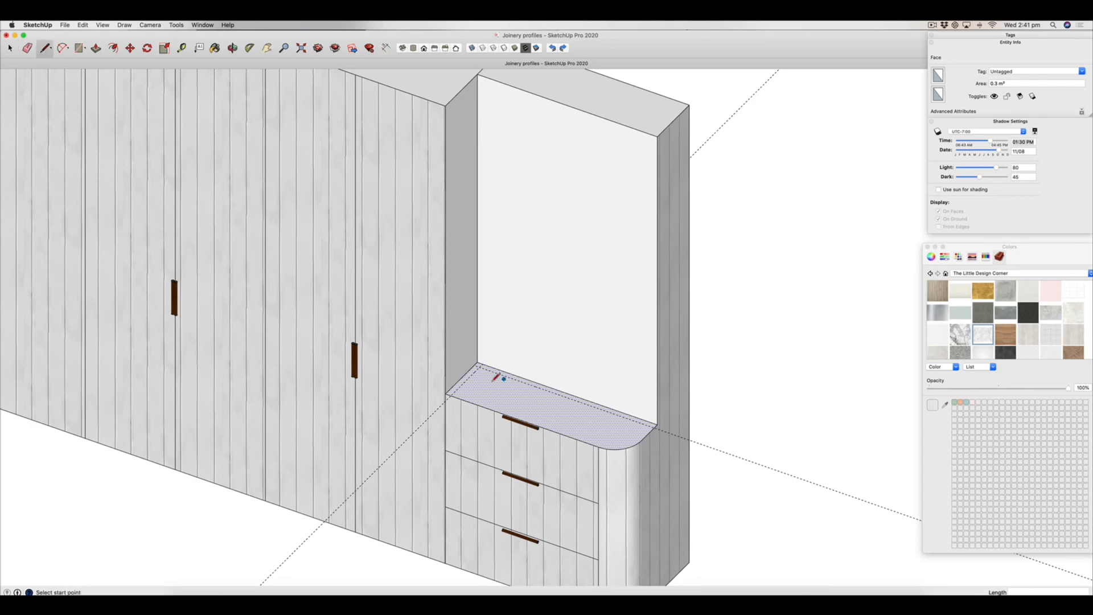
scroll(468, 392, up, 3)
click(440, 392)
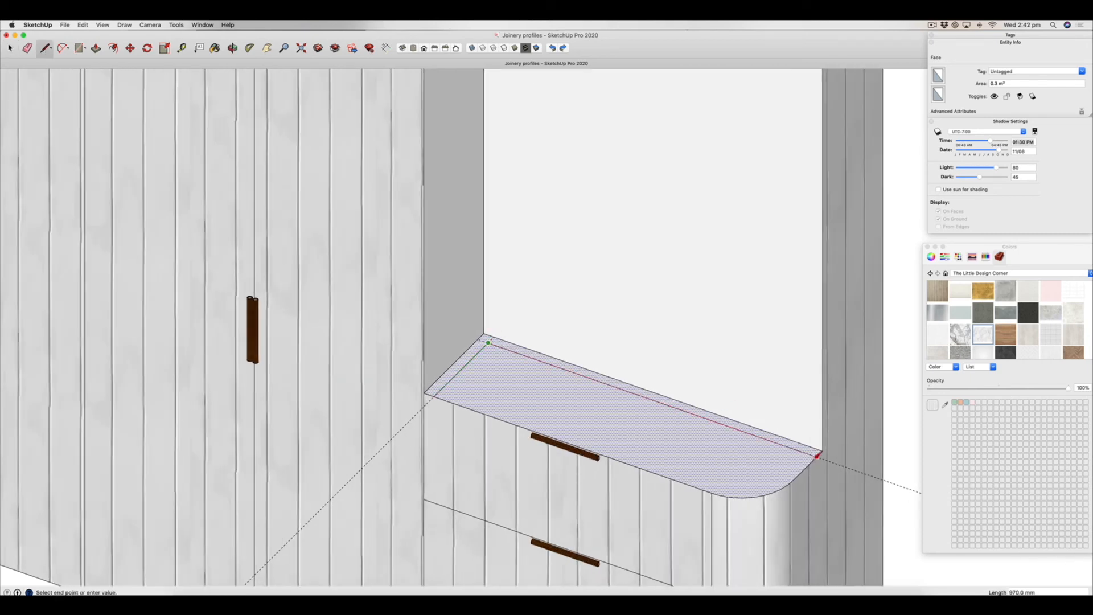
click(820, 453)
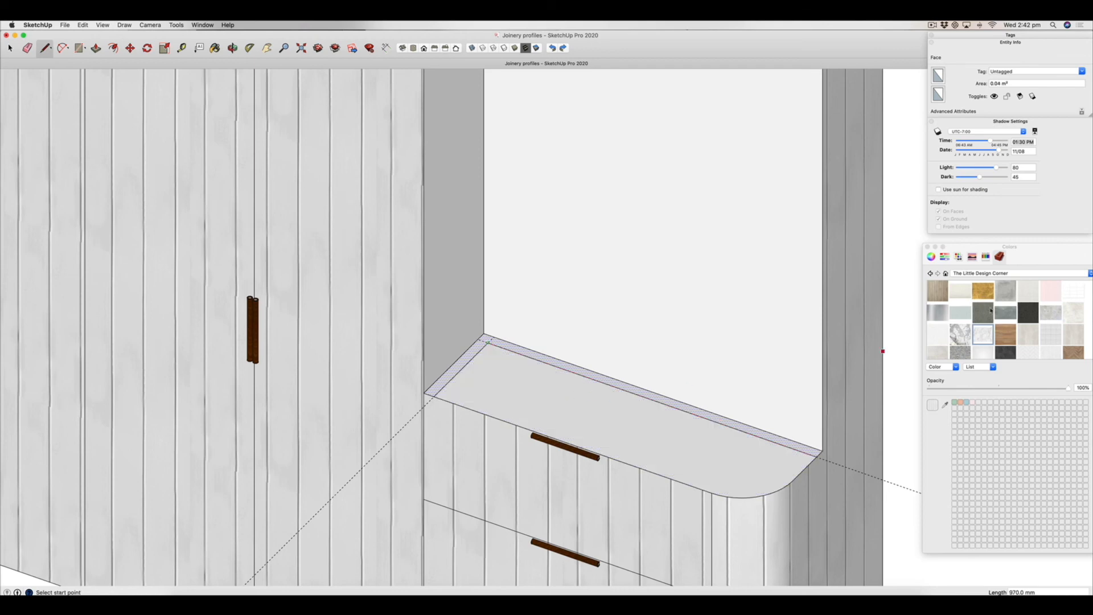
Paint the narrow L-shaped strip along the side and back of the drawer unit's top with a light timber material.
scroll(990, 310, down, 4)
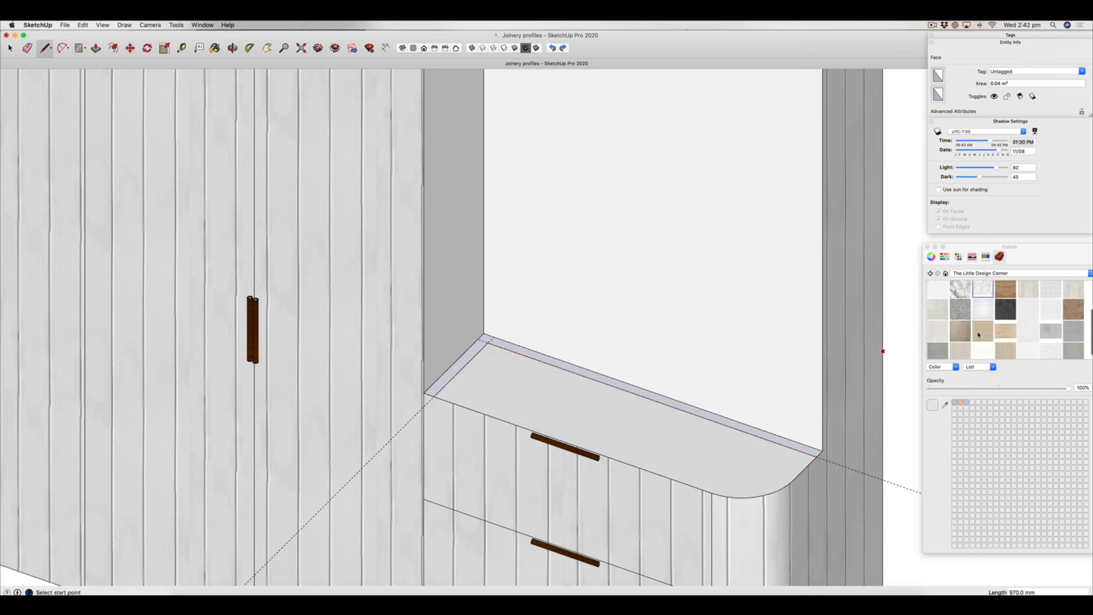
key(b)
click(741, 425)
Push/Pull the timber L-shaped strip up 1700 mm to line the side and back of the open niche.
scroll(455, 370, down, 10)
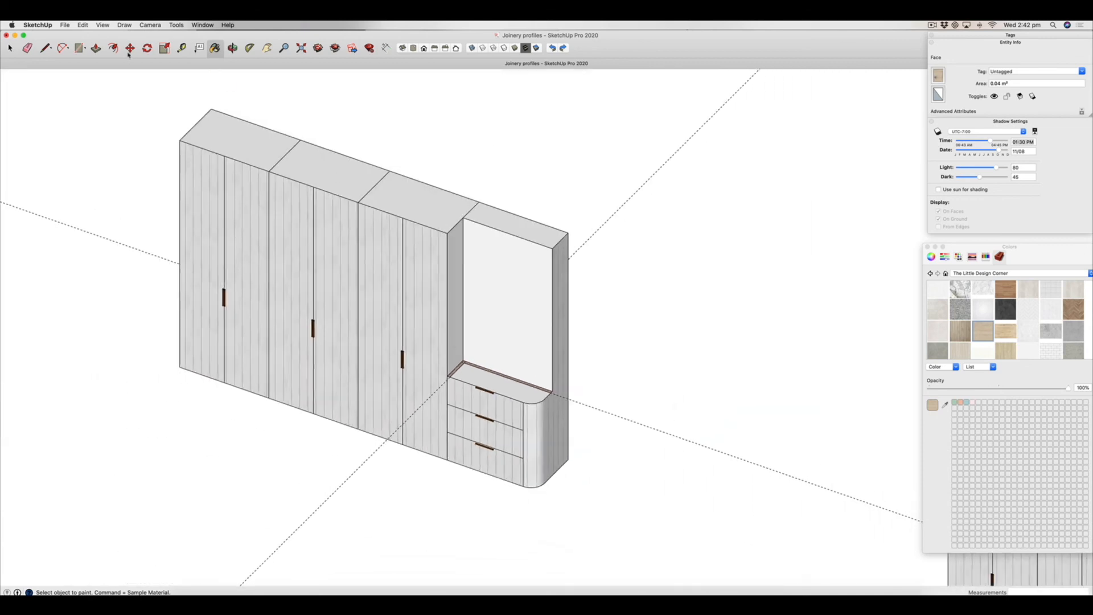
click(96, 48)
scroll(491, 361, up, 8)
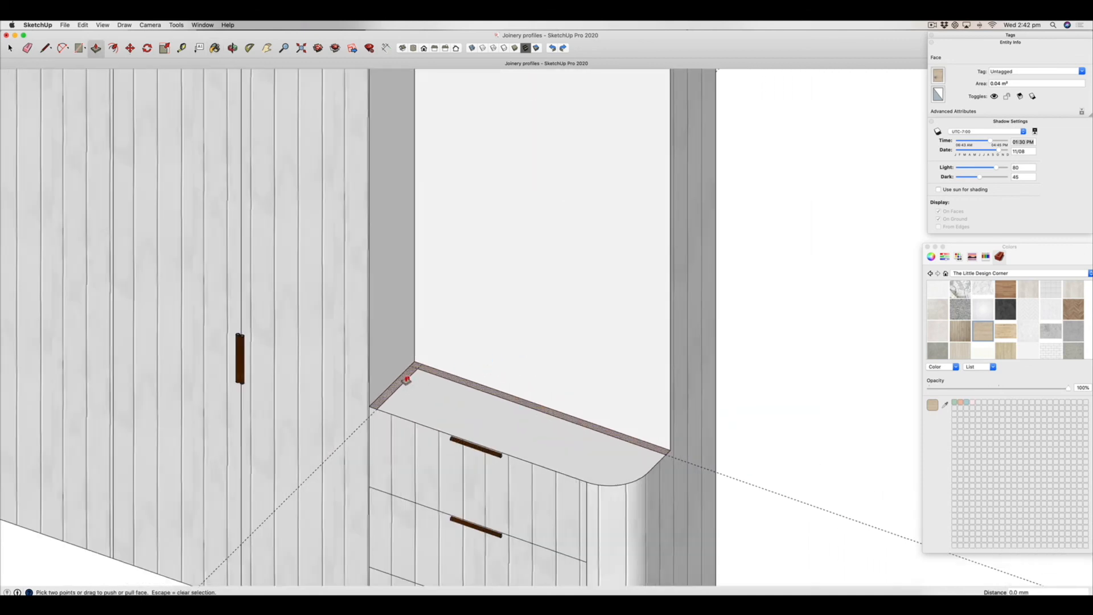
click(407, 379)
scroll(496, 273, down, 5)
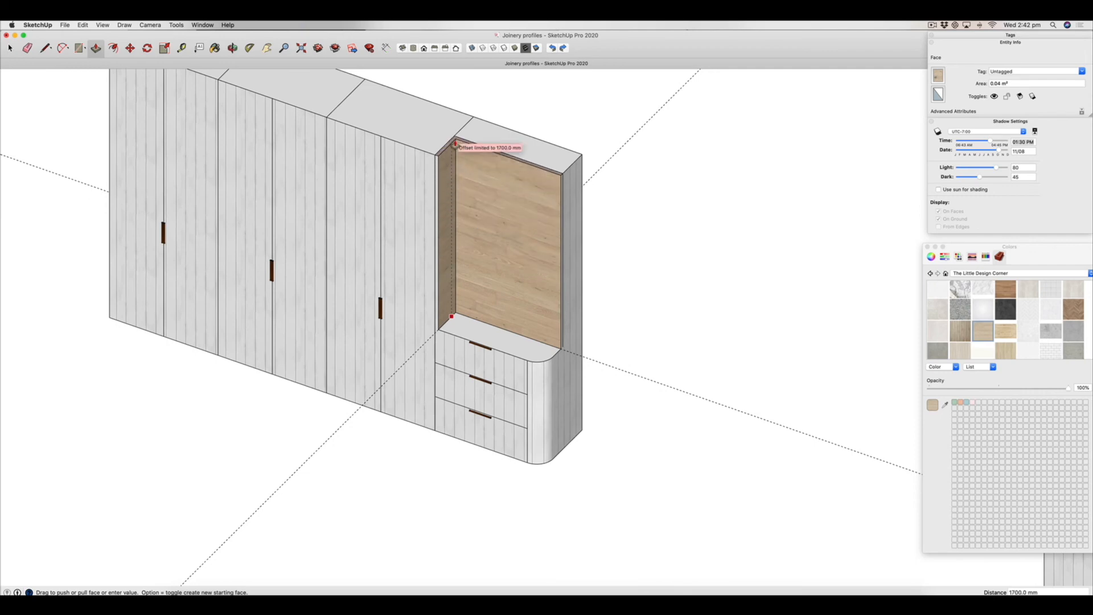
click(455, 142)
scroll(453, 145, up, 10)
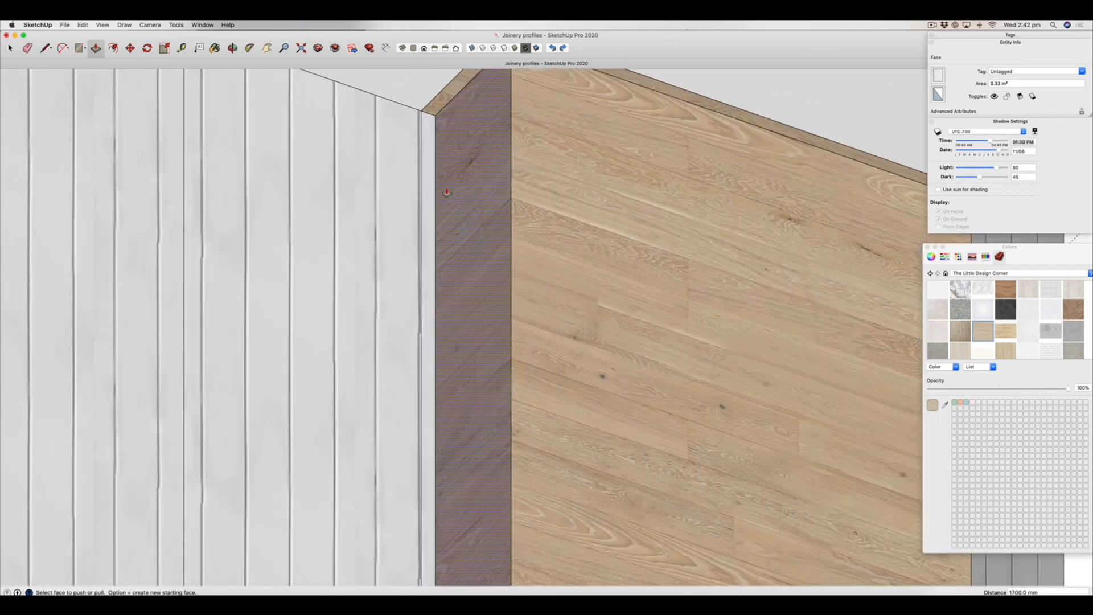
scroll(437, 178, down, 10)
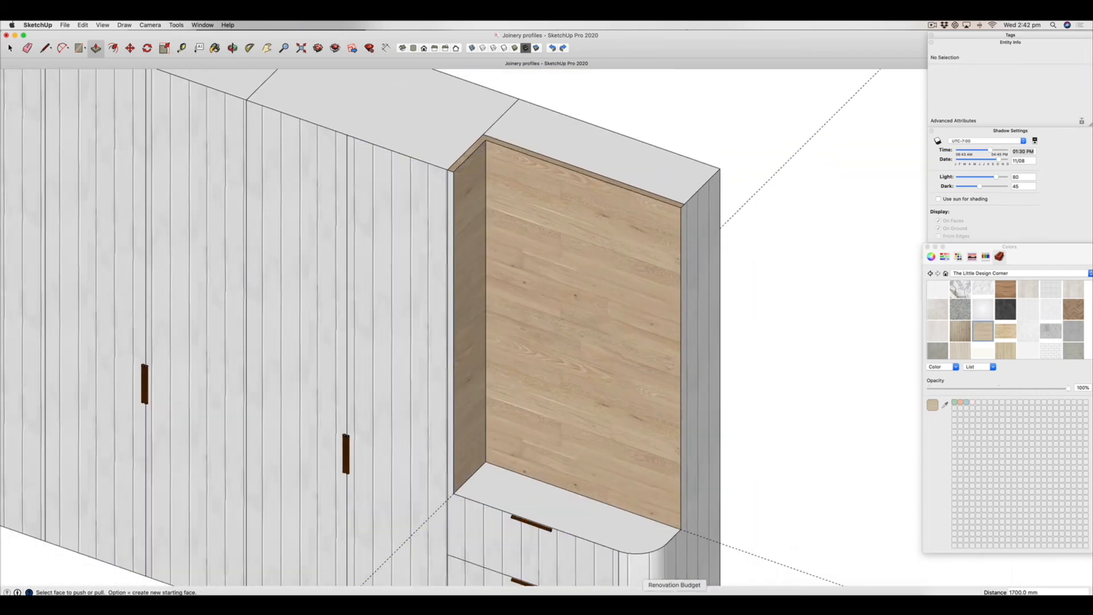
Examine the timber lining and edges of the open shelving in the reference photo.
click(844, 592)
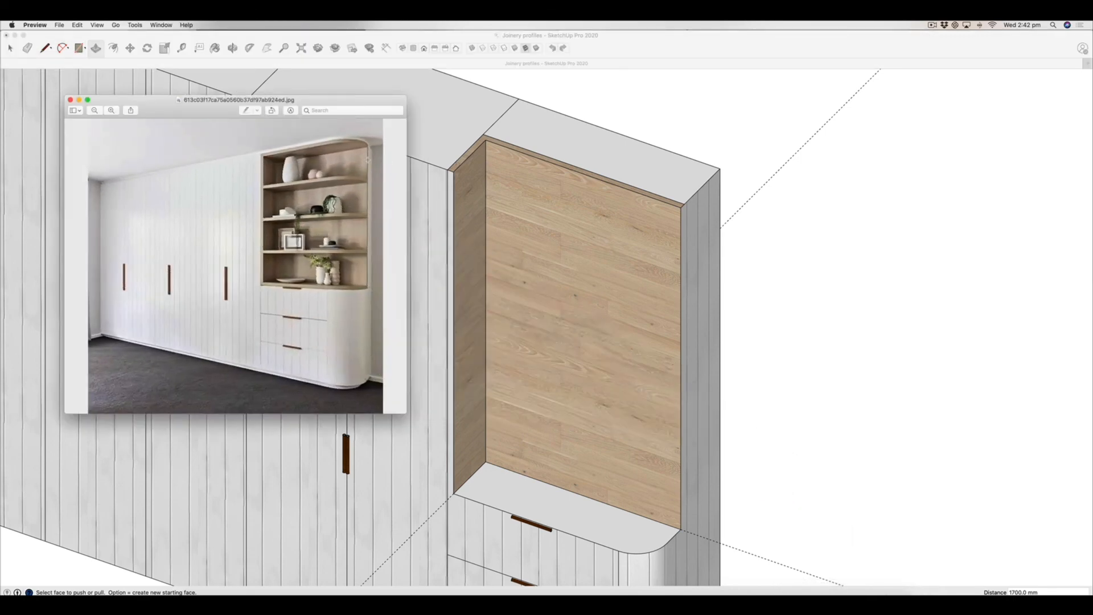
click(3, 61)
click(10, 48)
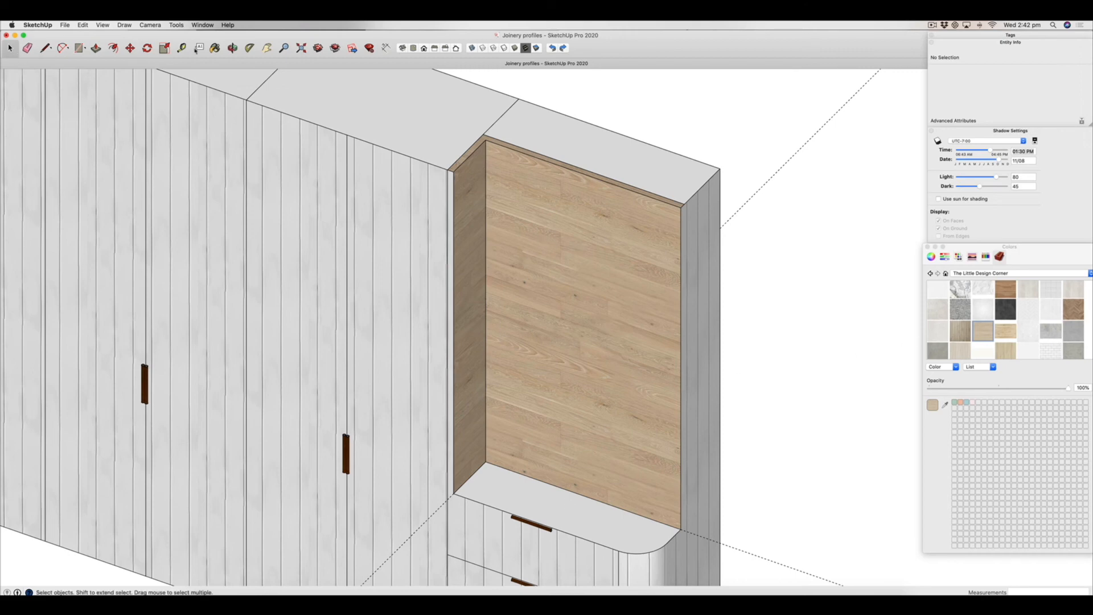
Try to paint the front edge of the niche's side lining with the light timber, and undo the paint.
key(b)
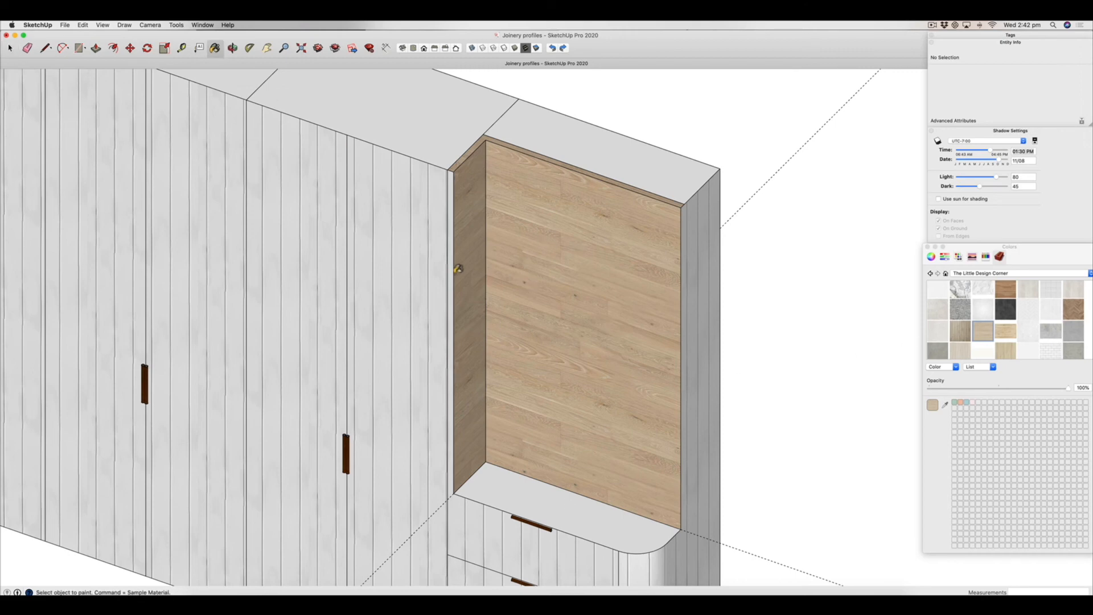
click(453, 268)
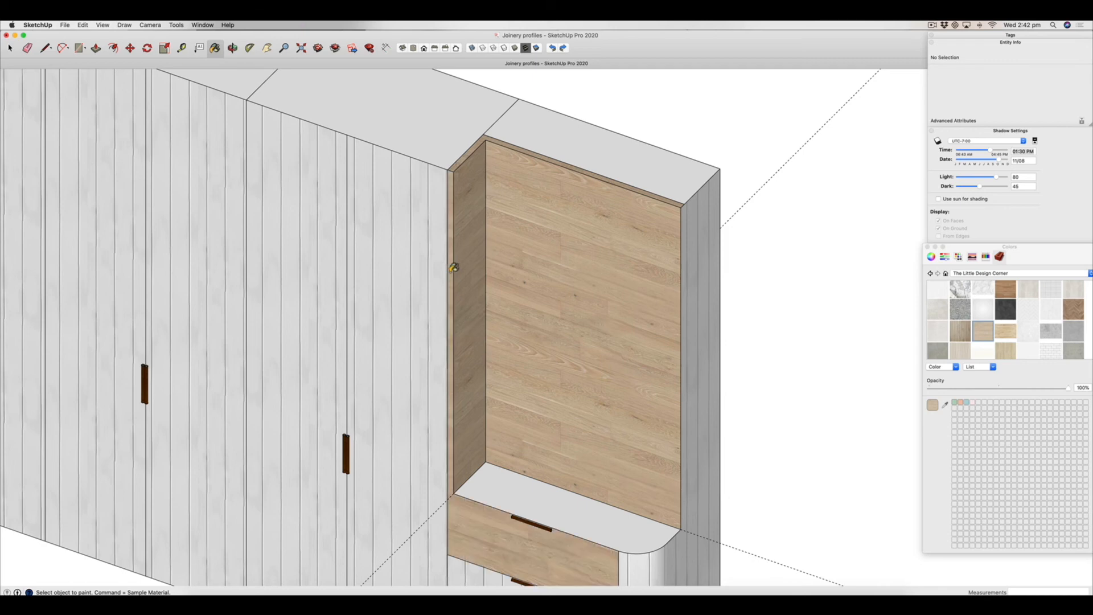
scroll(503, 291, down, 5)
scroll(446, 290, up, 10)
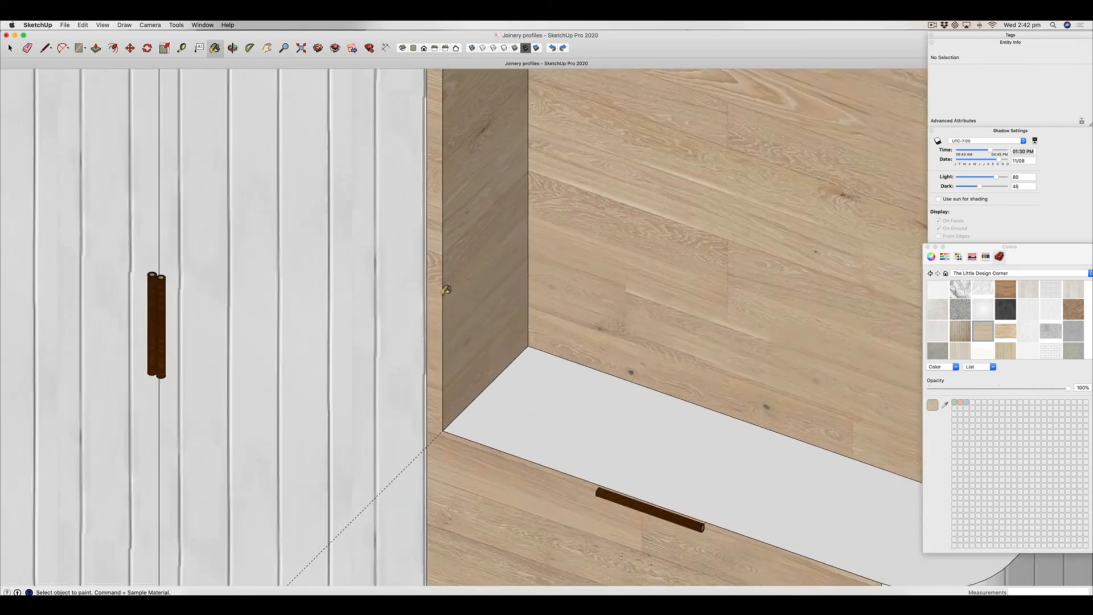
key(super+z)
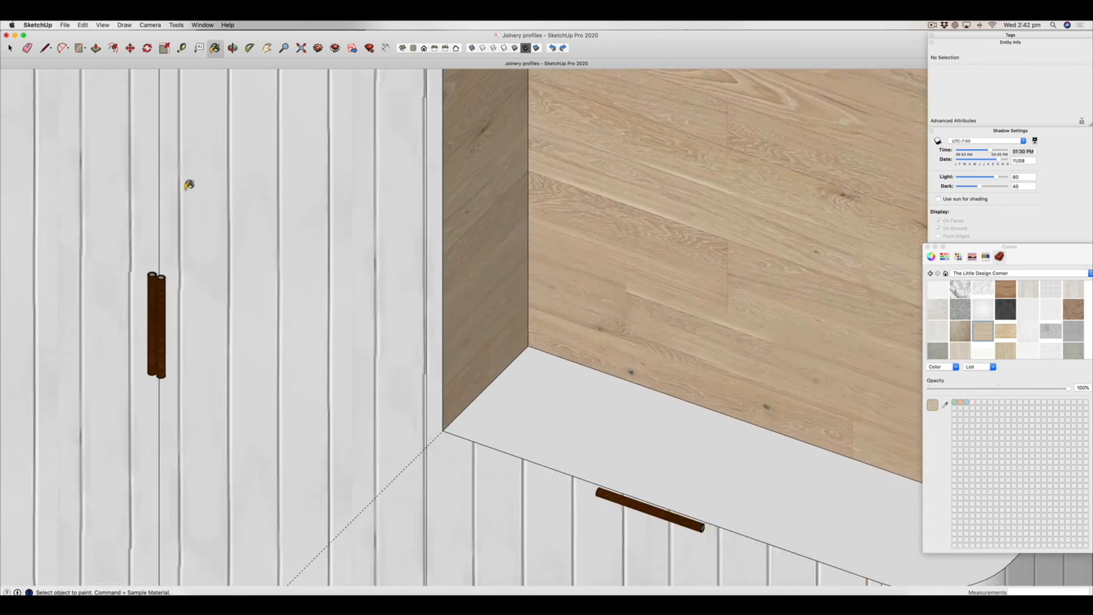
Draw a 30 mm line across the foot of the side lining's front edge, and outline the back lining's outer end with 1700 mm and 30 mm lines.
click(45, 47)
click(426, 424)
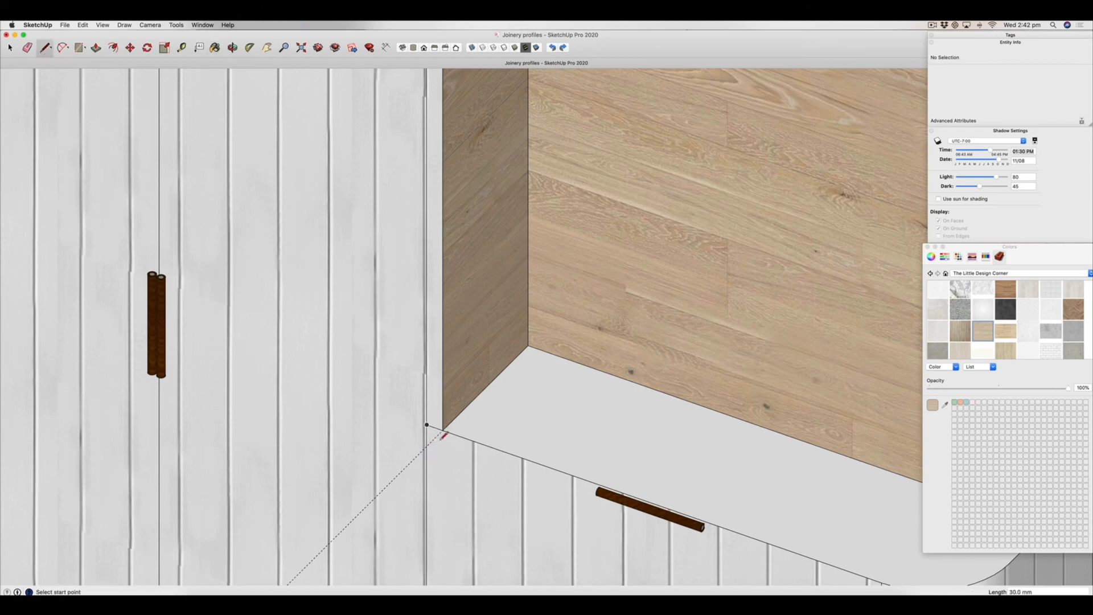
scroll(476, 407, down, 5)
scroll(714, 435, up, 8)
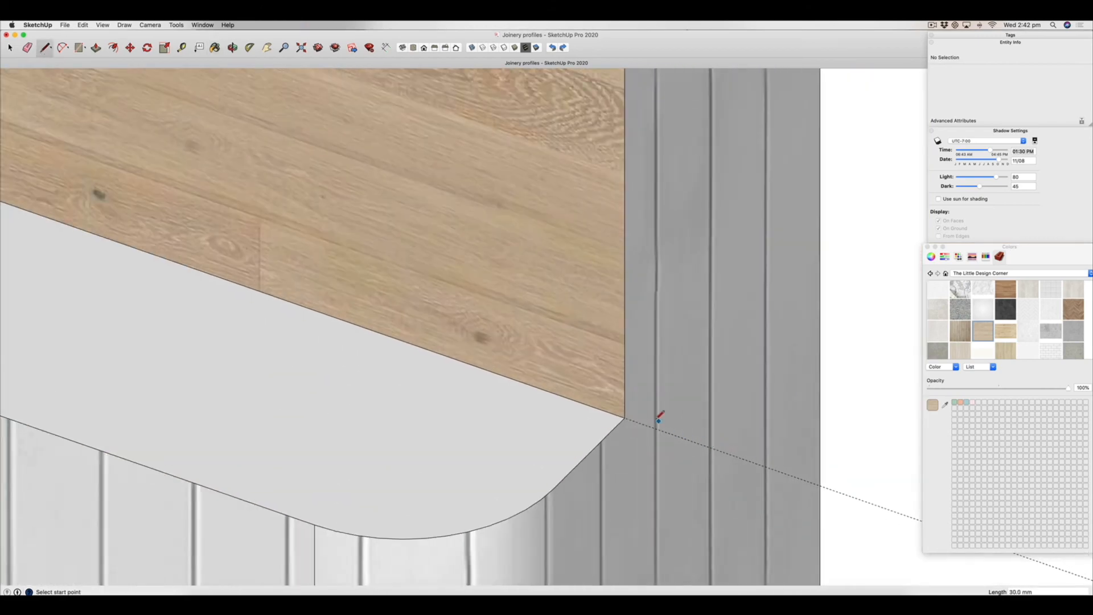
scroll(624, 409, down, 4)
click(626, 122)
scroll(622, 412, up, 4)
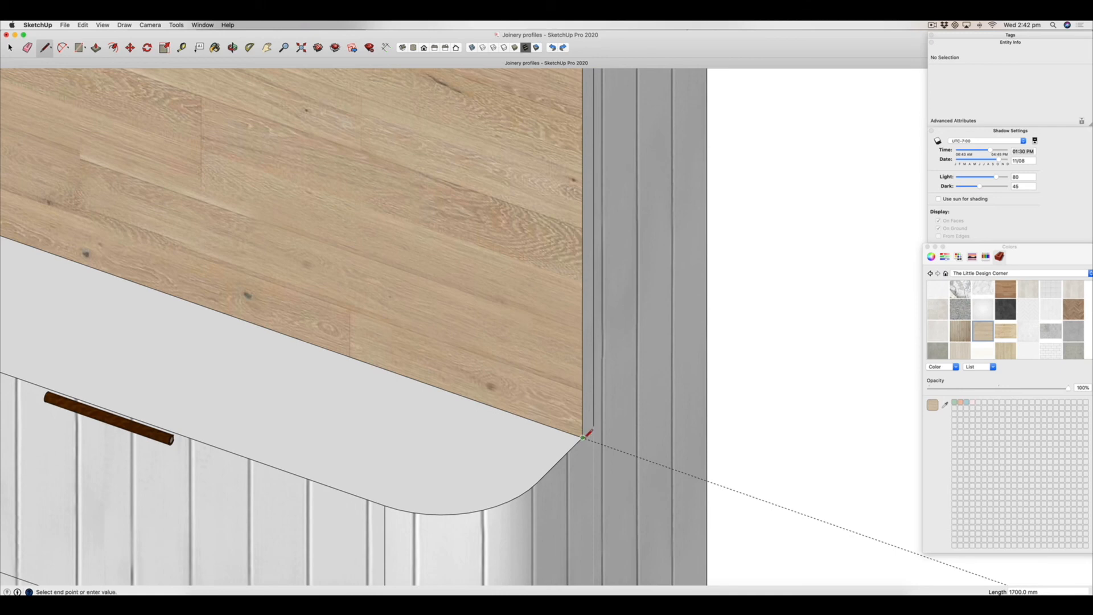
click(593, 426)
scroll(592, 427, down, 3)
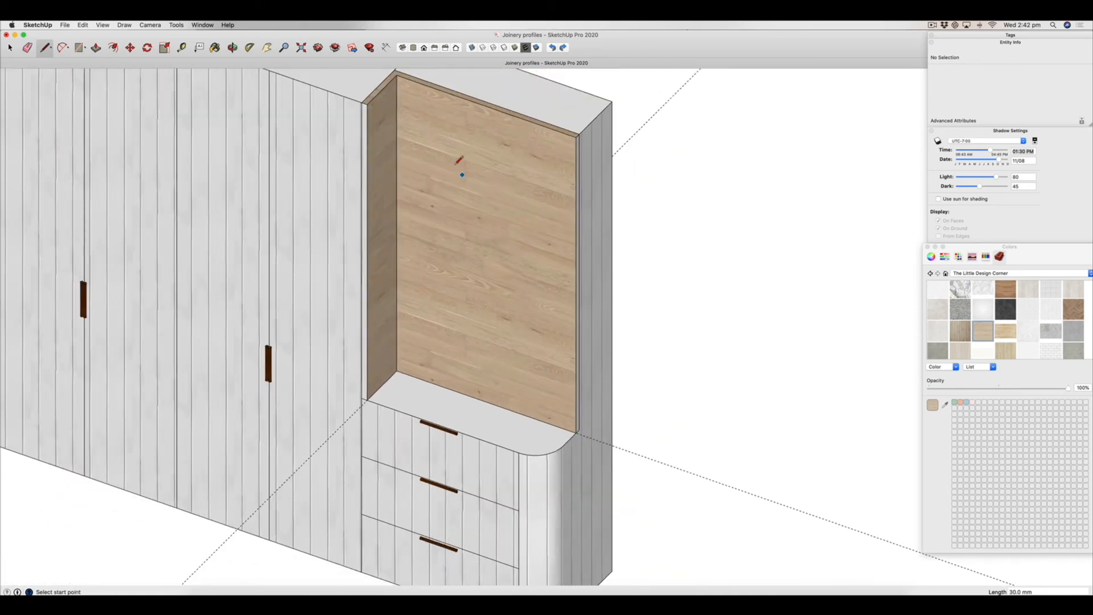
Paint the side lining's front edge and the drawer unit's top face with the light timber material.
key(b)
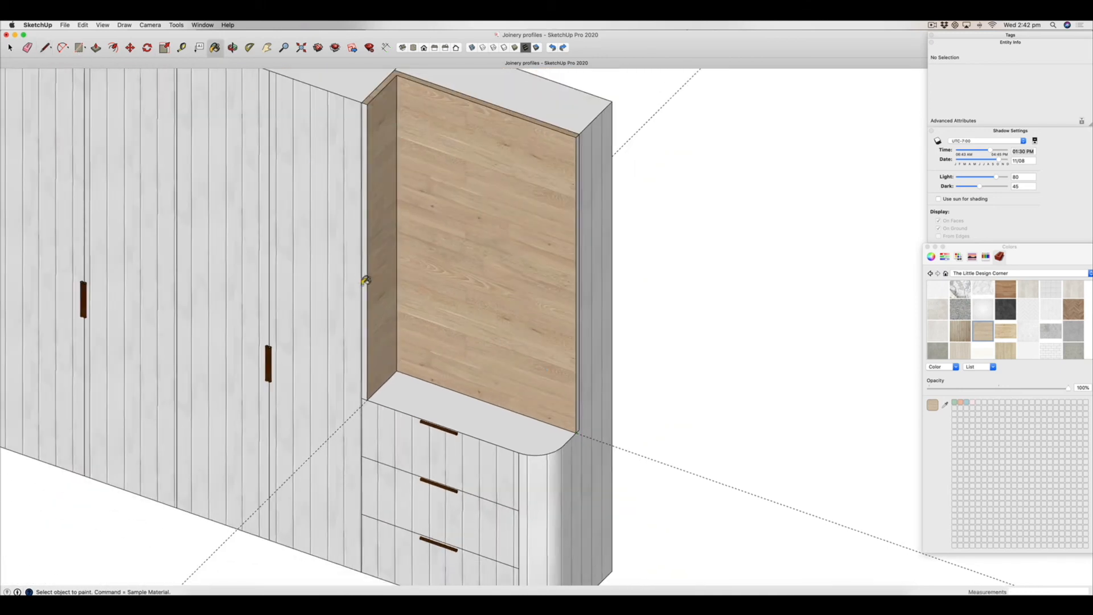
key(super)
click(367, 279)
scroll(581, 296, up, 5)
scroll(577, 295, down, 5)
scroll(527, 383, up, 5)
click(512, 361)
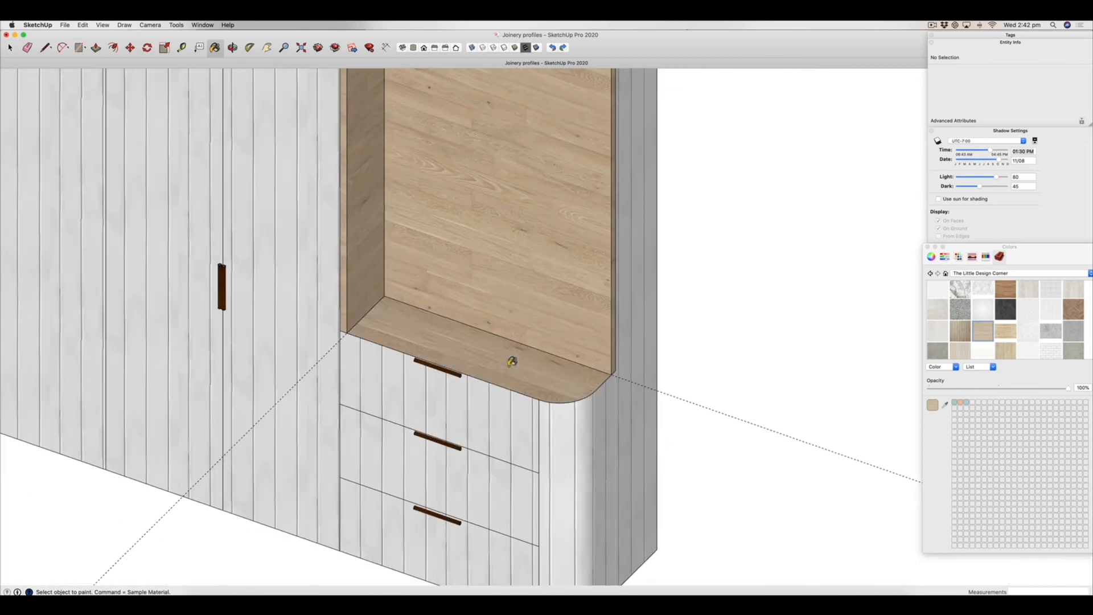
Copy the drawer unit's timber top face with its edges and paste it into the empty space beside the wardrobe.
key(space)
click(573, 367)
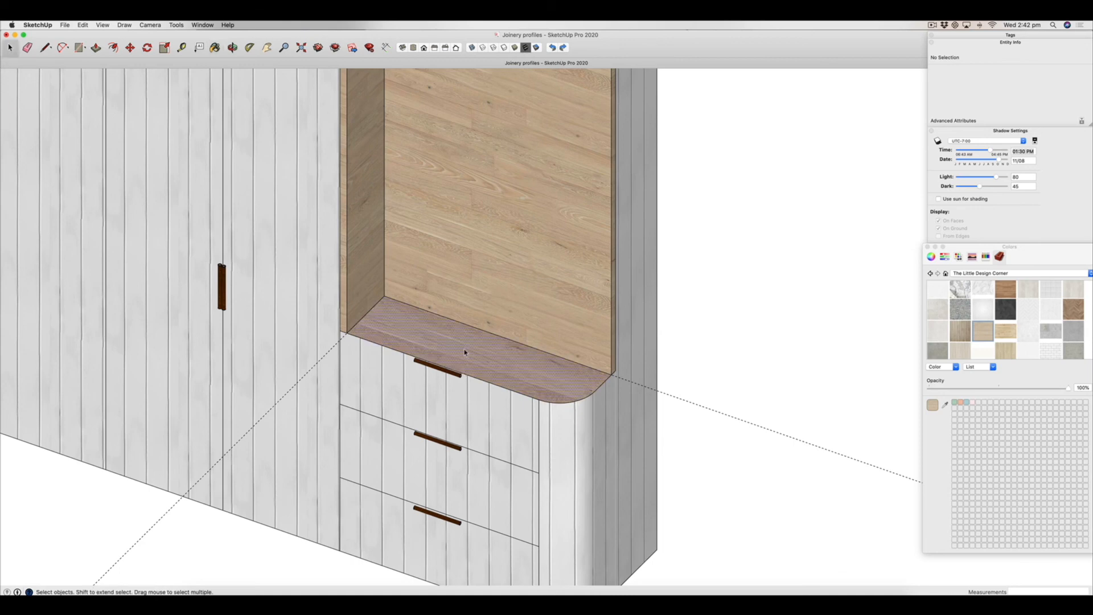
double_click(558, 383)
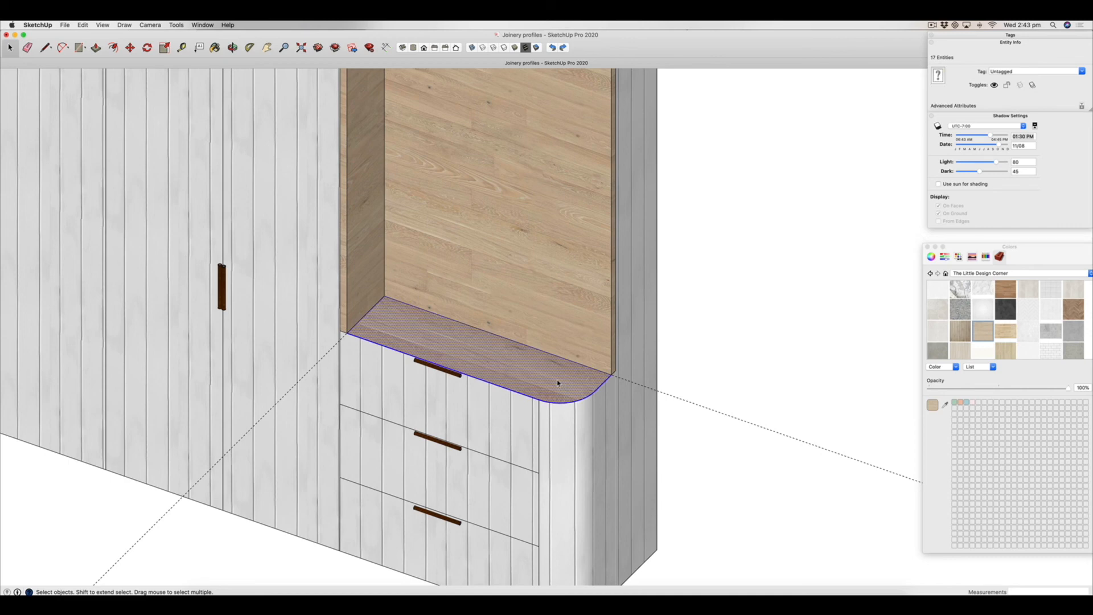
scroll(558, 383, down, 10)
key(super+v)
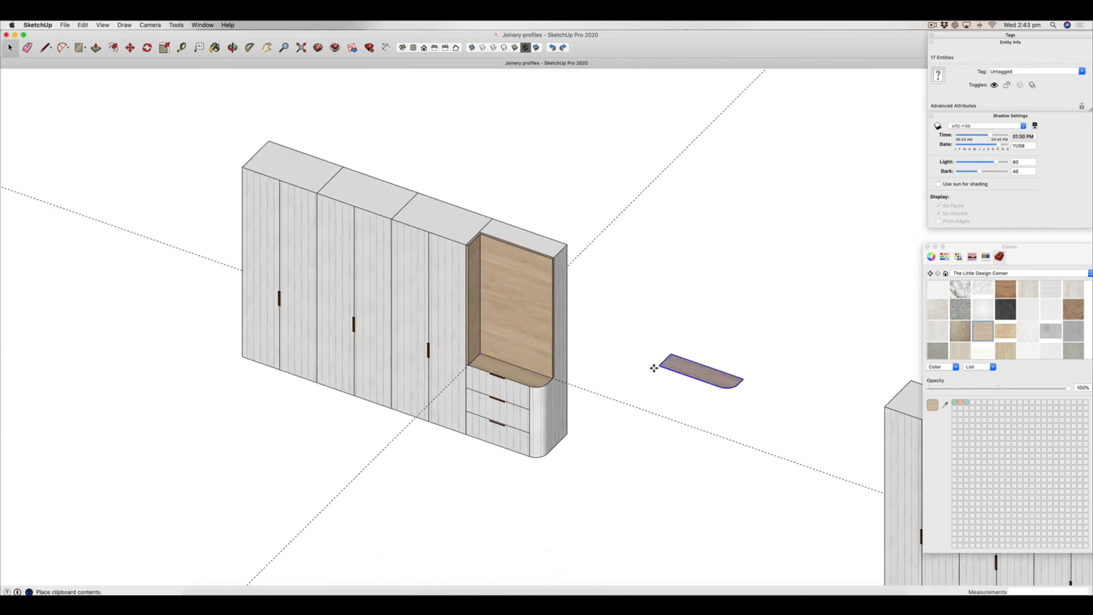
click(625, 375)
Push/Pull the pasted timber face 30 mm upwards into a solid shelf.
key(m)
scroll(675, 385, up, 5)
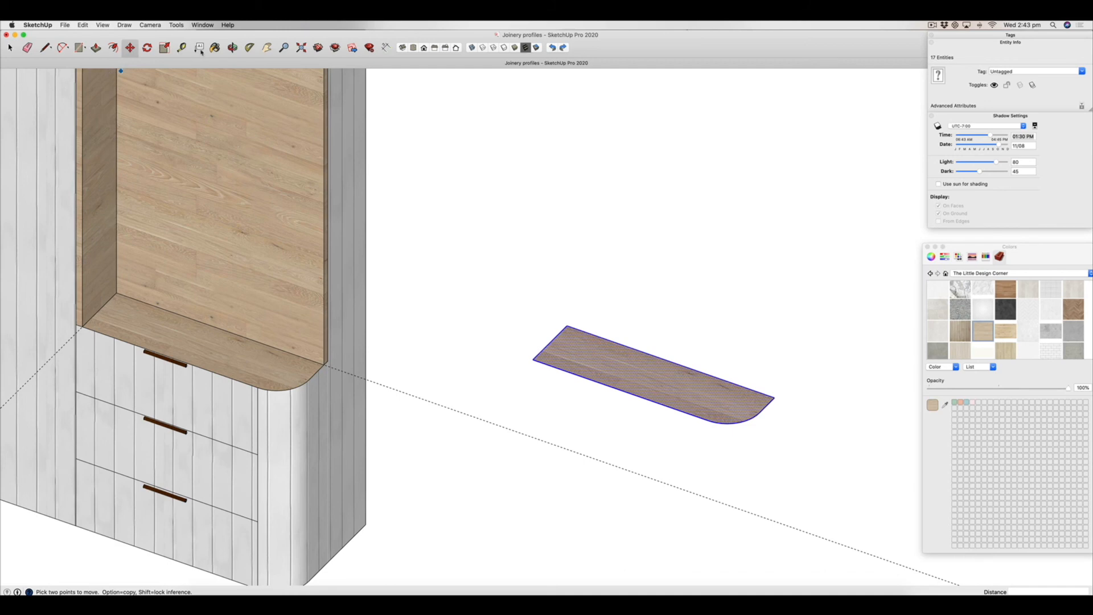
click(100, 50)
click(643, 377)
click(643, 371)
text(30)
key(Return)
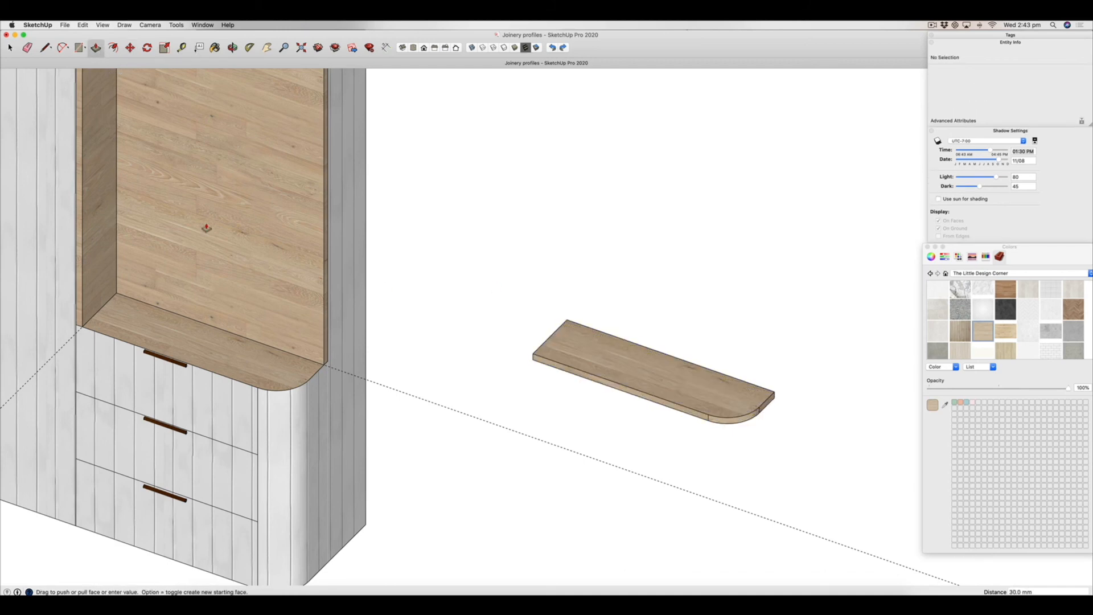
Hide the two vertical seam edges at the shelf's rounded corner and make the whole shelf a group.
key(space)
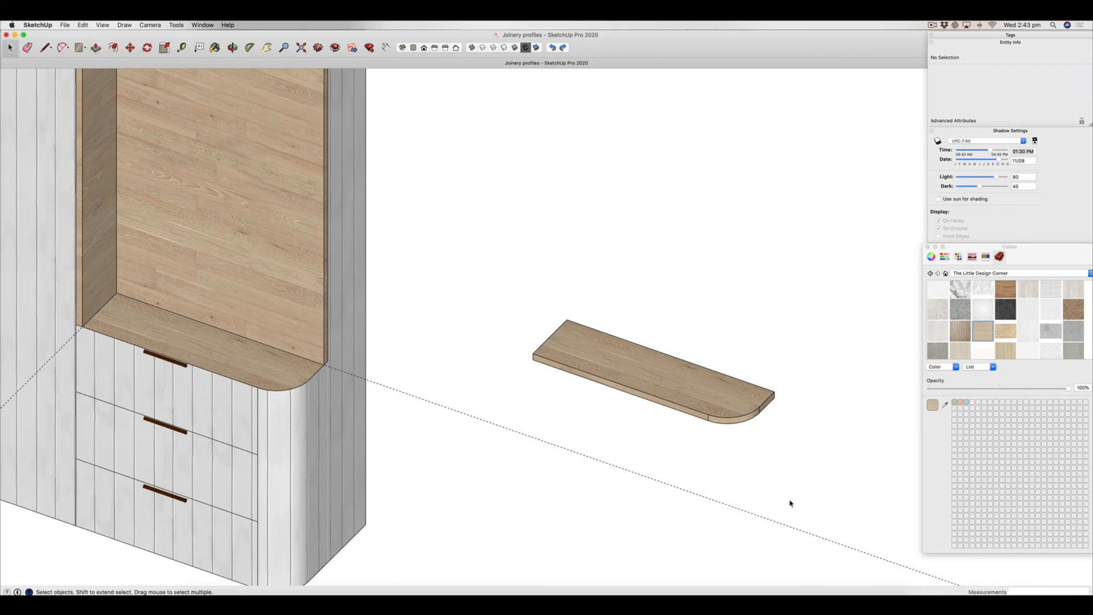
right_click(708, 420)
click(728, 439)
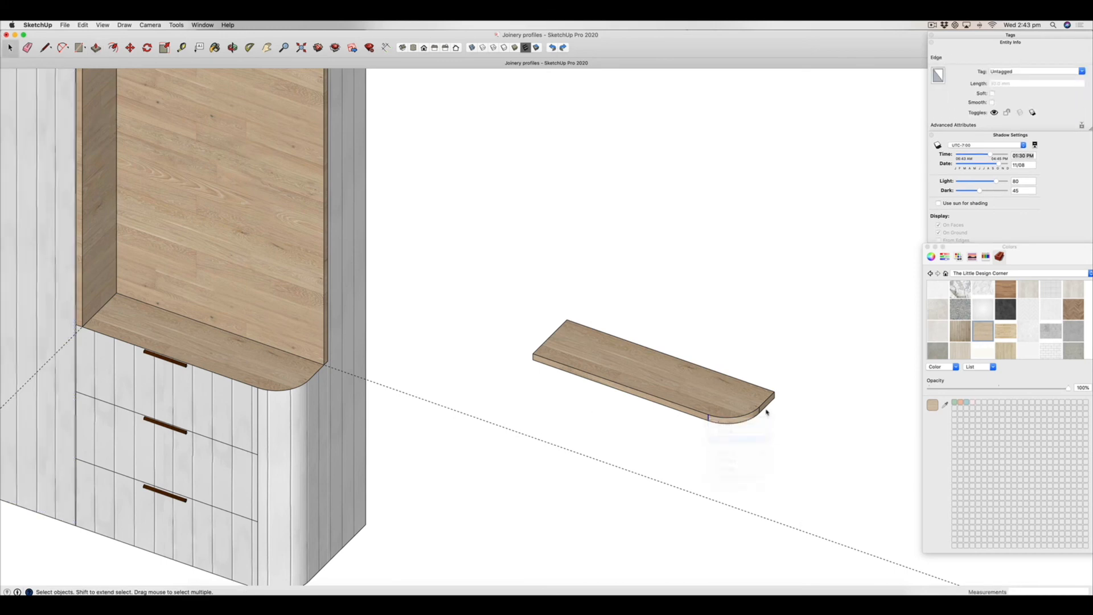
right_click(759, 413)
click(777, 429)
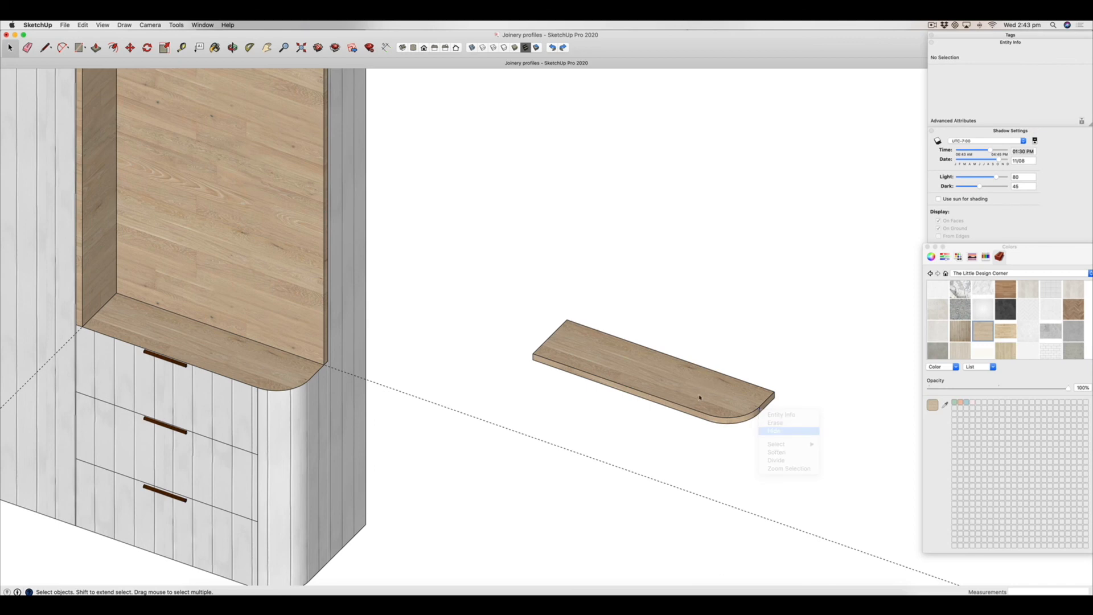
triple_click(699, 398)
right_click(699, 398)
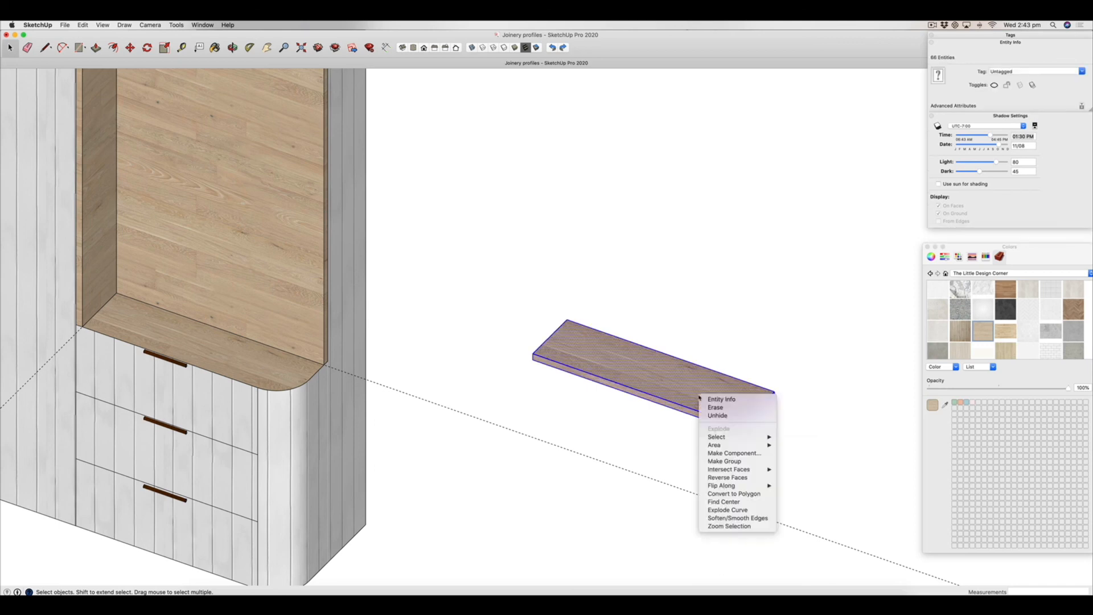
click(726, 462)
middle_drag(630, 427, 619, 374)
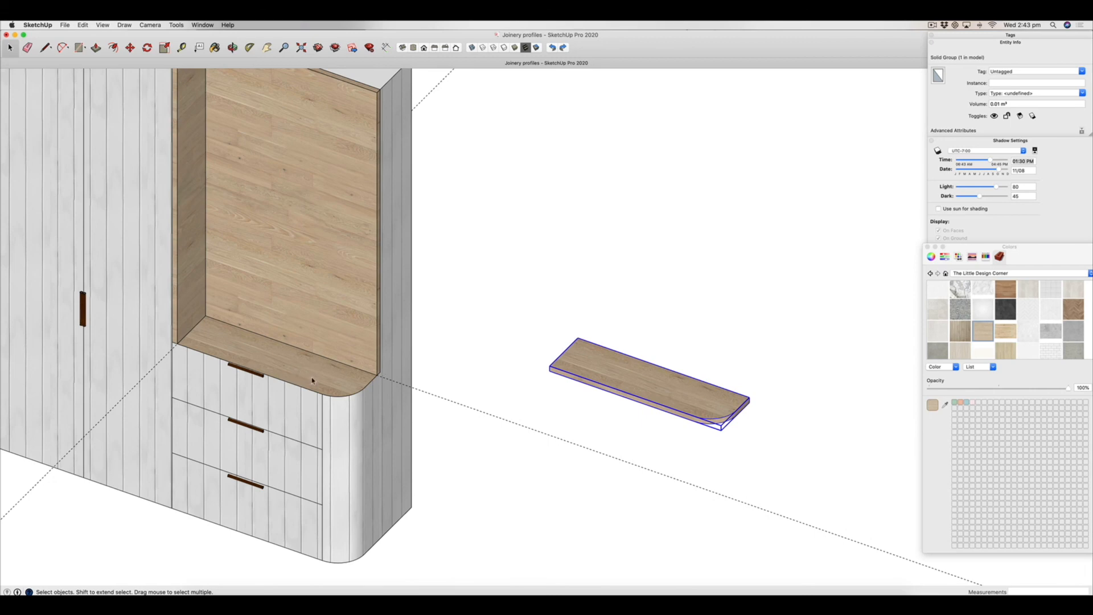
Place a copy of the shelf group on top of the drawer unit, fitted into the niche's inner back corner.
key(super+c)
key(super+v)
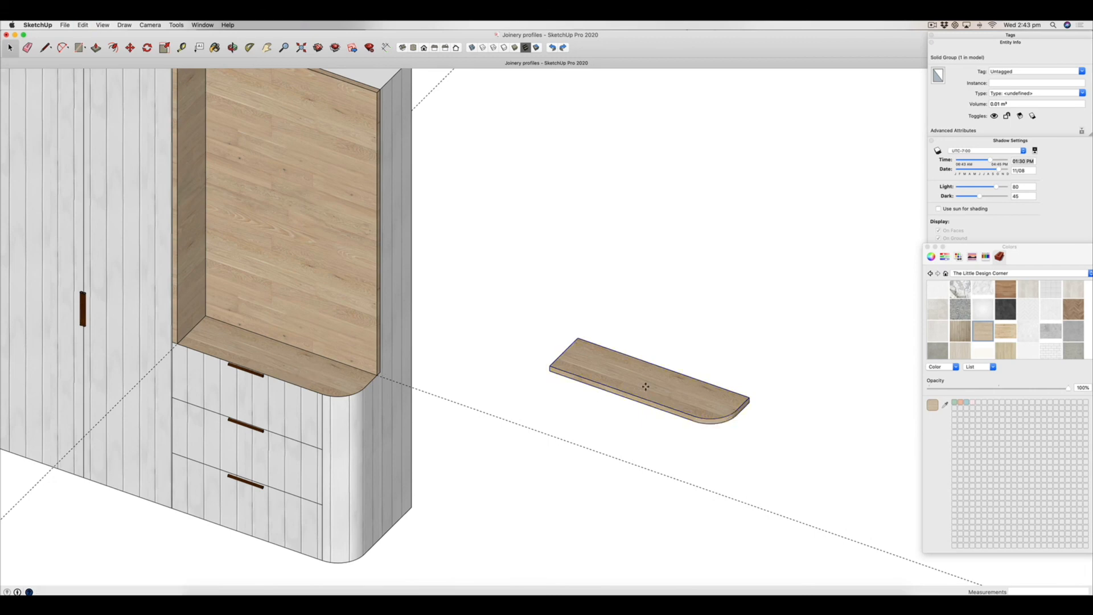
click(245, 370)
scroll(257, 328, up, 5)
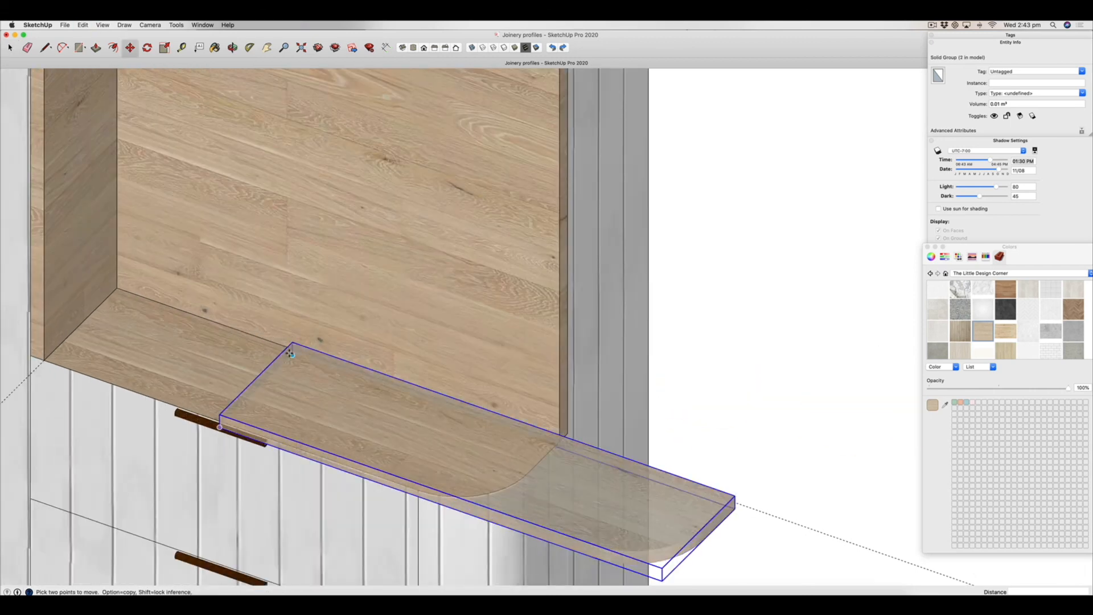
scroll(292, 357, up, 2)
click(293, 357)
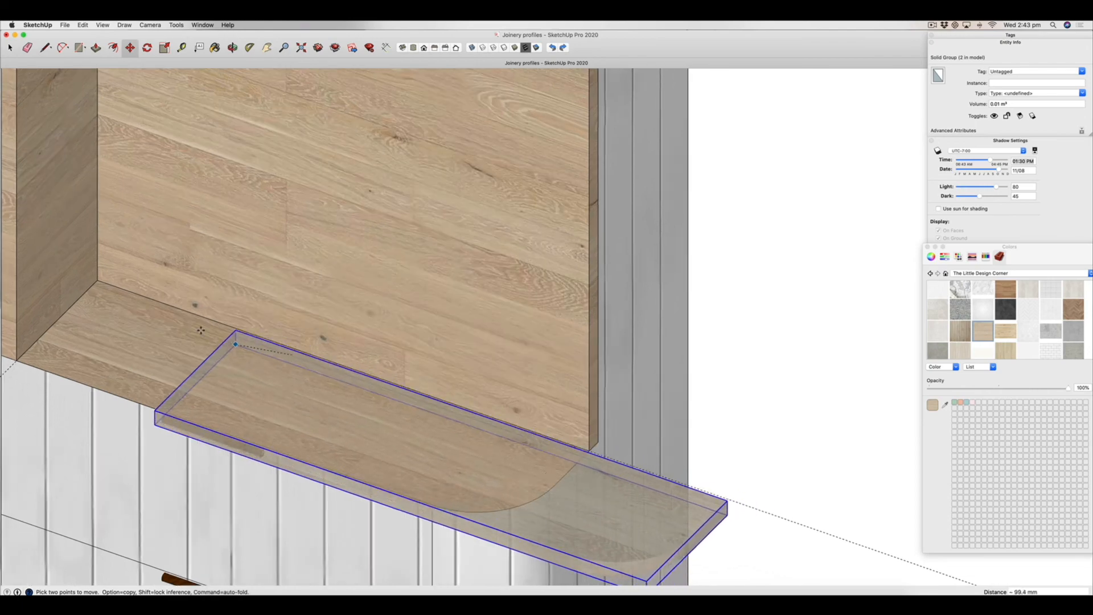
click(98, 280)
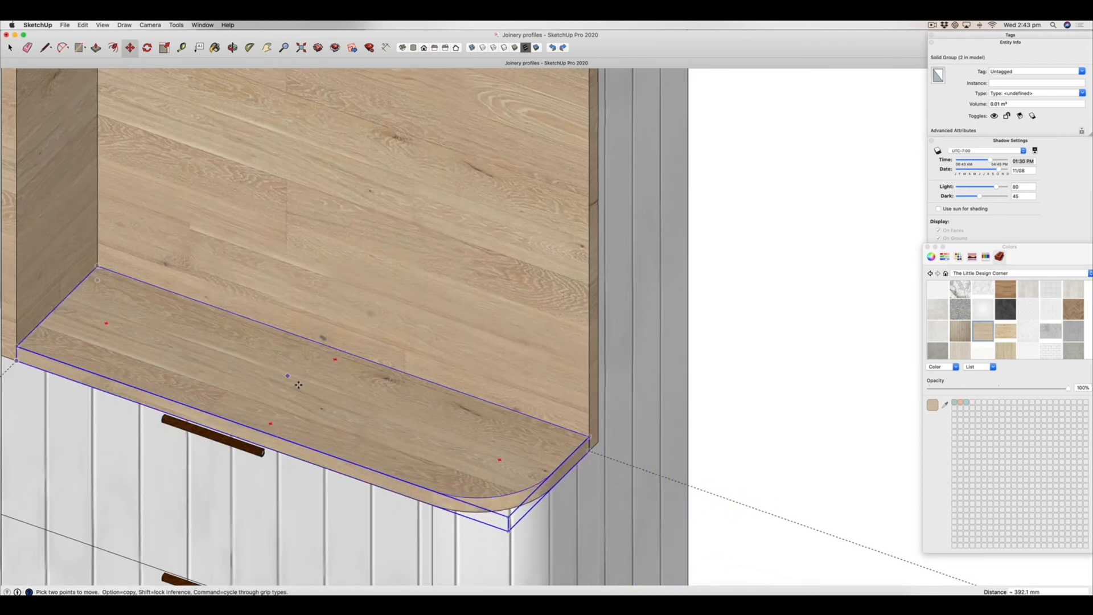
scroll(304, 387, down, 4)
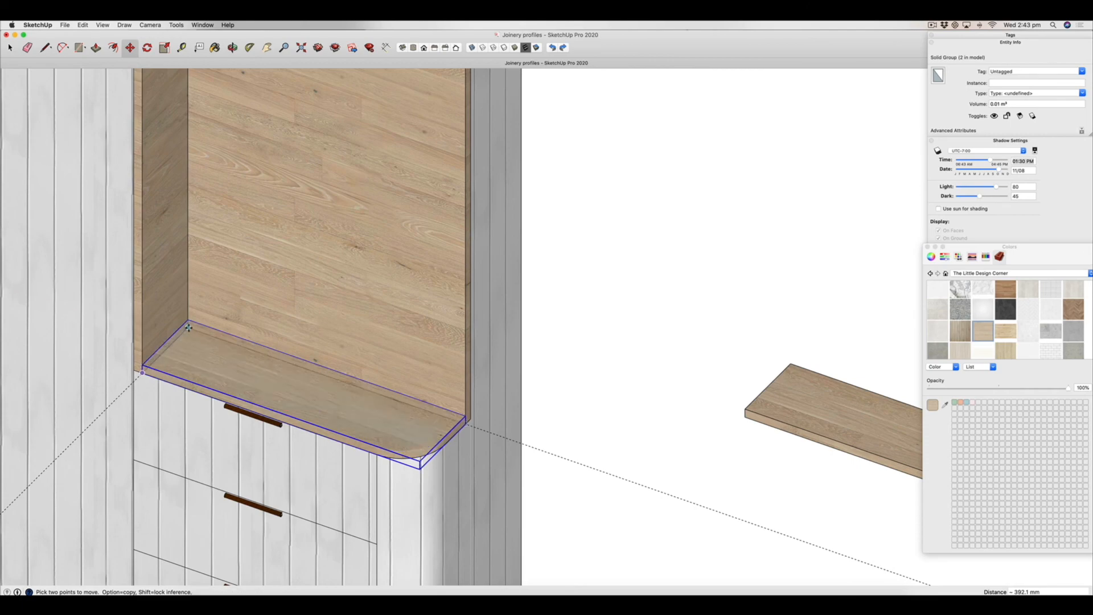
scroll(189, 329, up, 5)
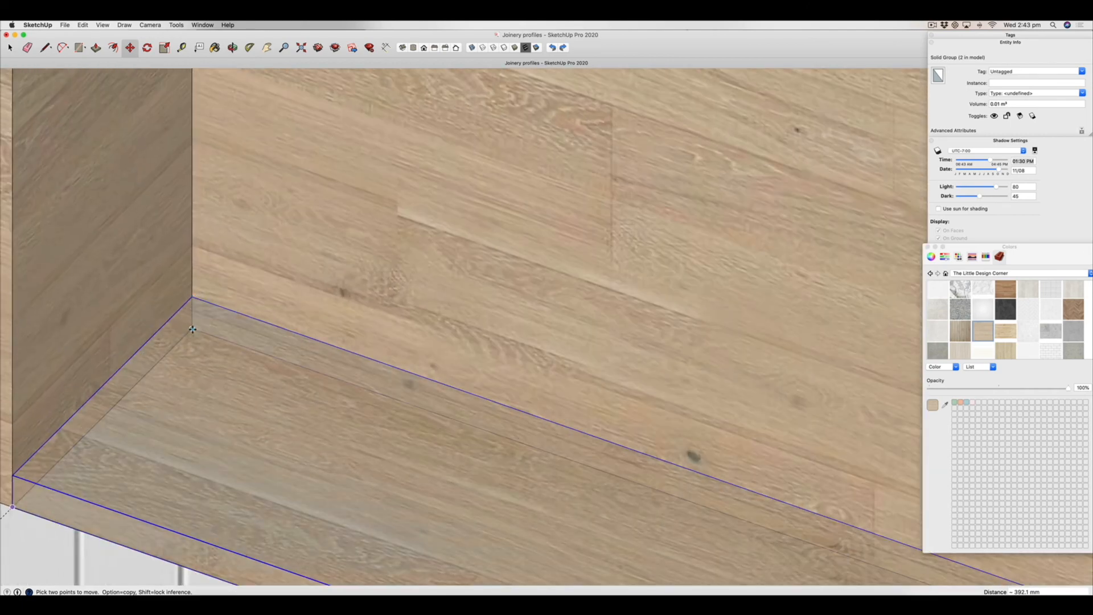
scroll(191, 328, down, 5)
scroll(219, 343, down, 3)
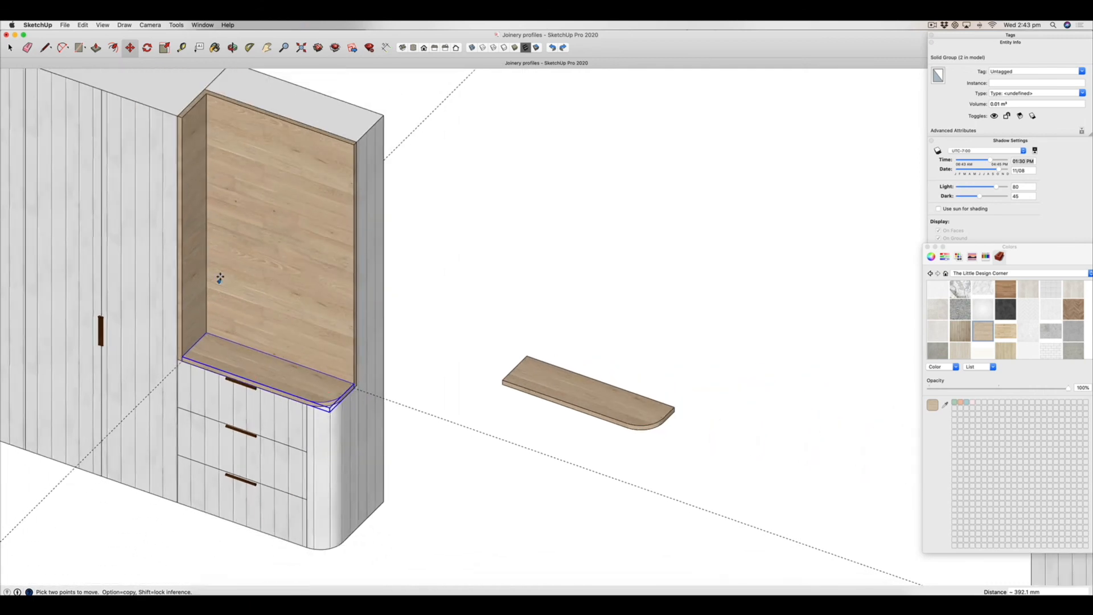
Add a horizontal guide across the back lining about 900 mm below its top edge, and place a shelf copy on it.
key(t)
click(342, 140)
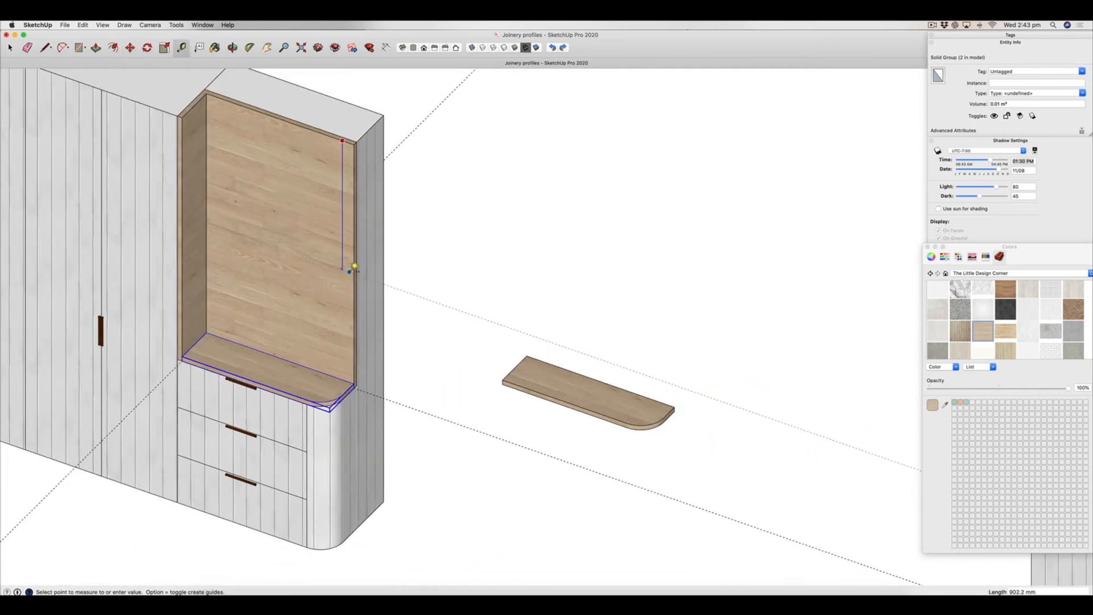
click(354, 266)
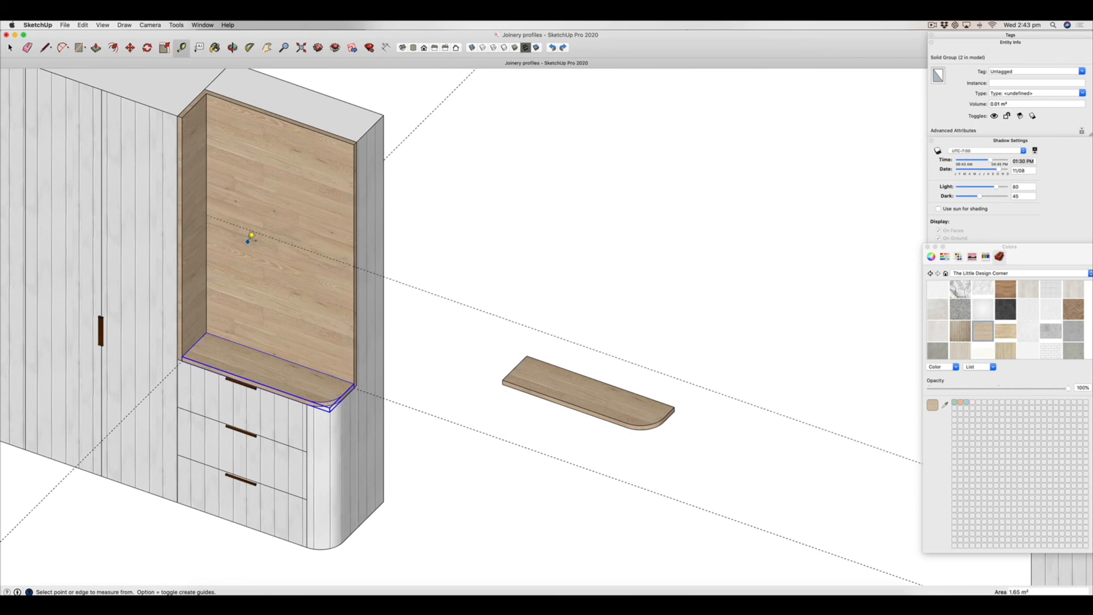
key(super+v)
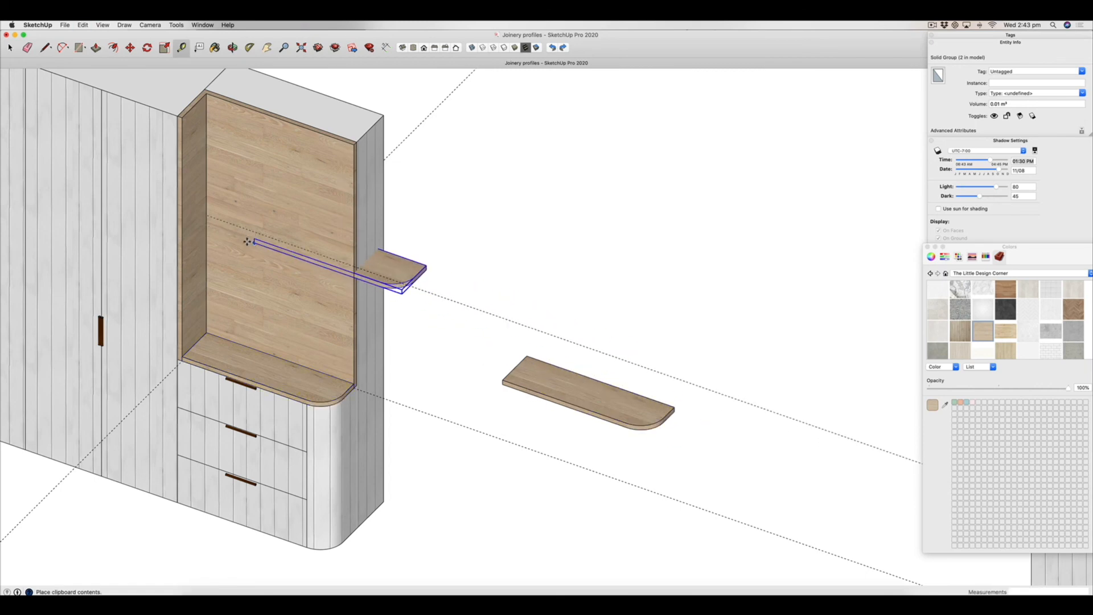
click(208, 273)
scroll(209, 279, up, 5)
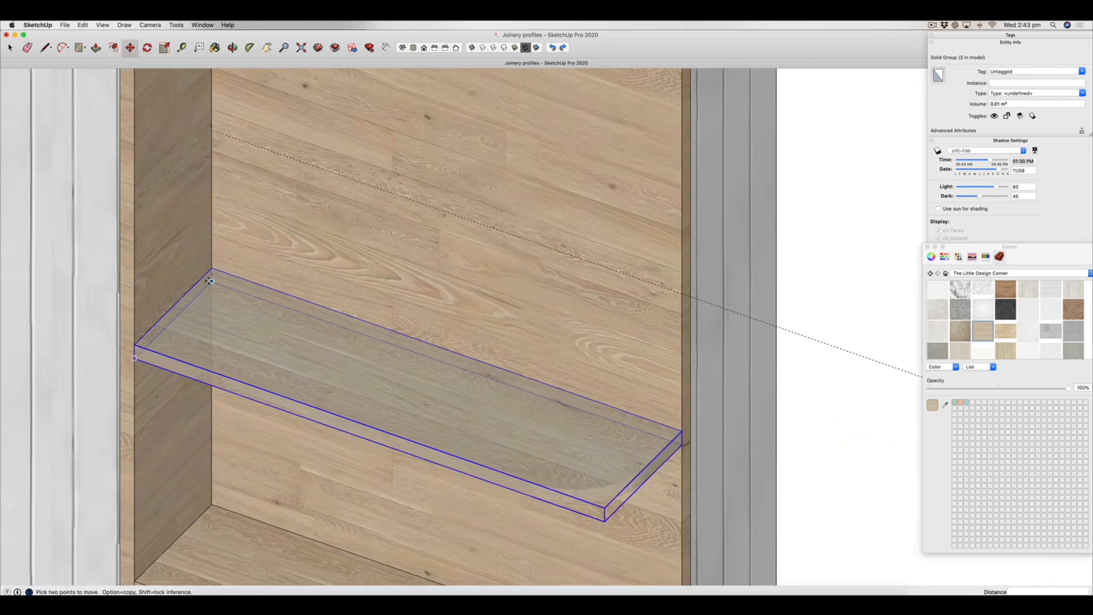
click(210, 281)
click(215, 131)
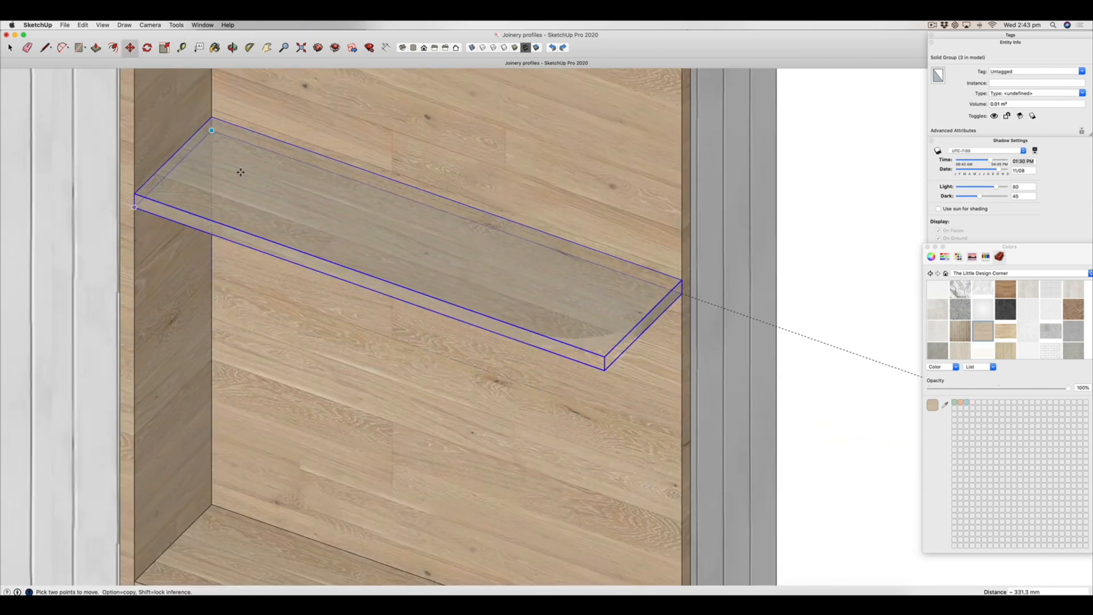
scroll(311, 294, down, 5)
scroll(311, 294, down, 1)
Place another shelf copy in the niche, roughly midway between the middle shelf and the drawer unit's top.
key(super+v)
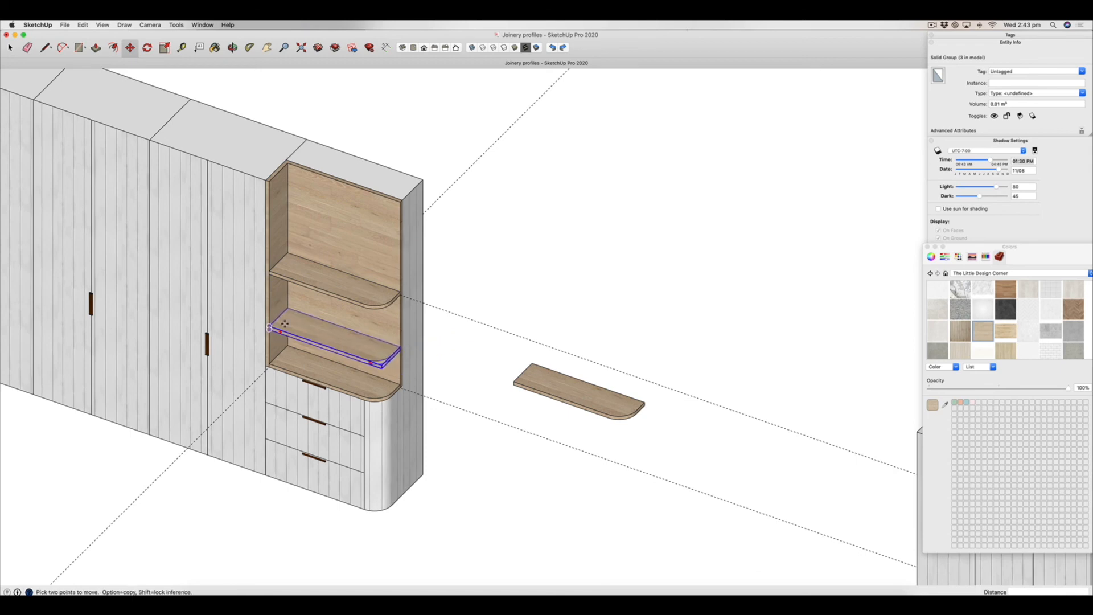
click(273, 328)
scroll(290, 317, up, 5)
click(278, 291)
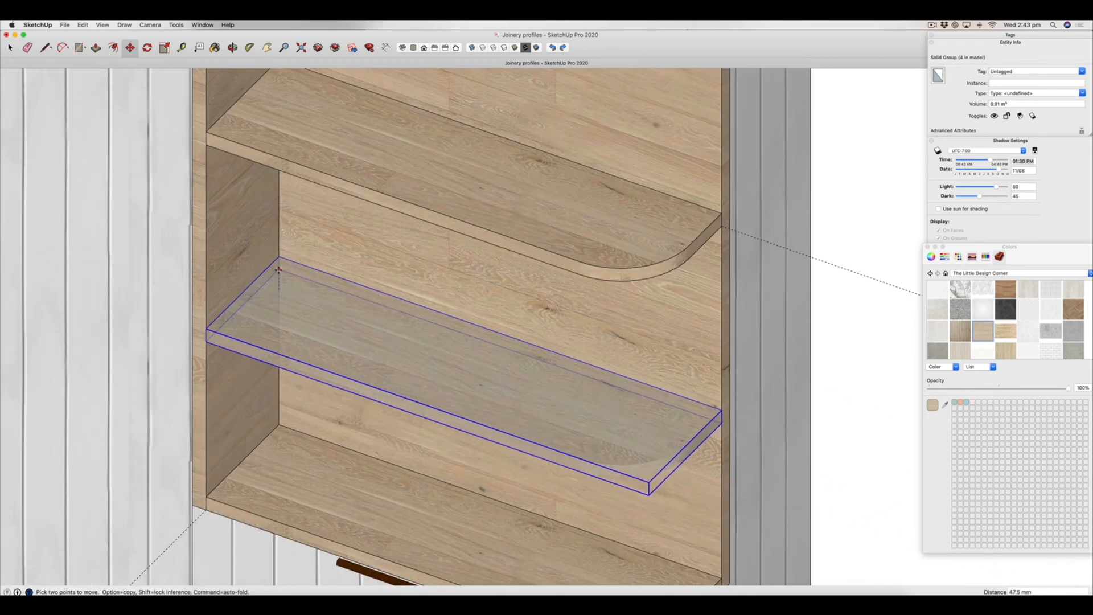
scroll(341, 279, down, 5)
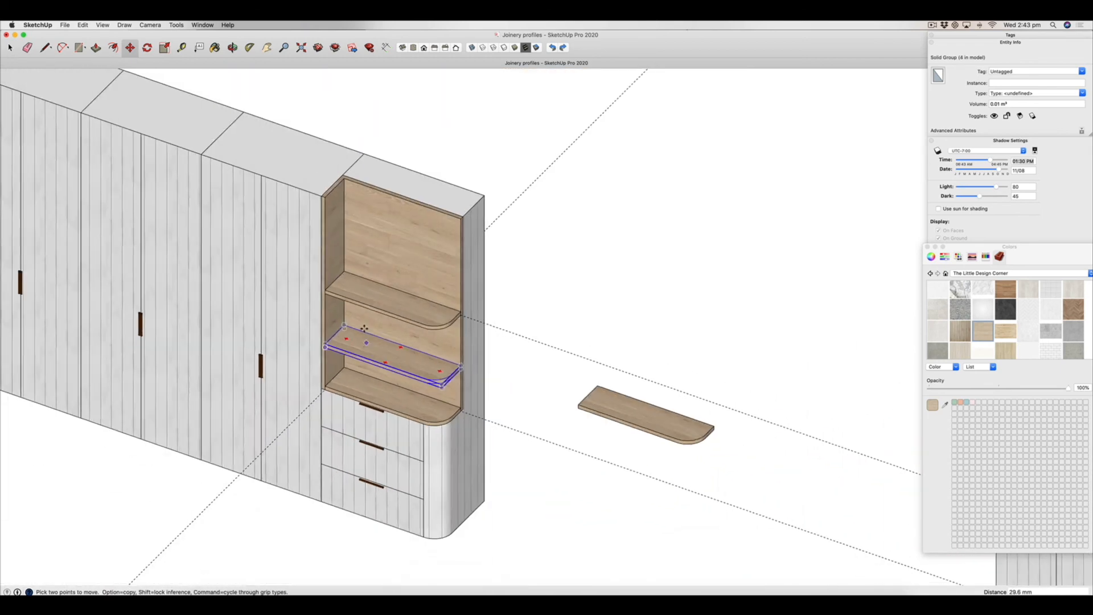
click(351, 275)
Place a shelf copy at the head of the niche, its top flush with the tops of the side and back linings.
key(super+v)
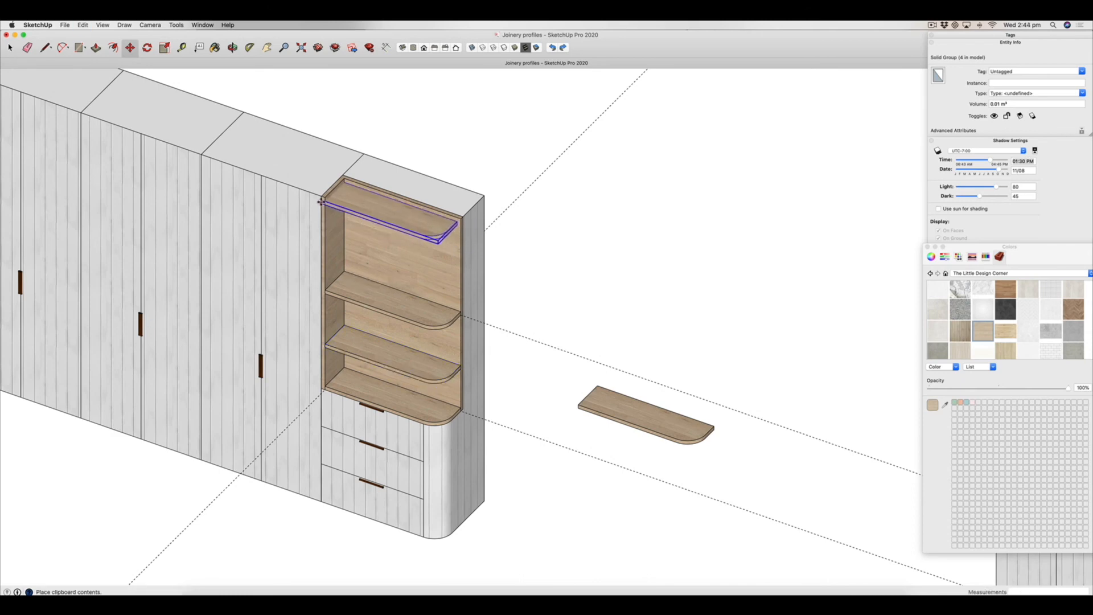
click(324, 200)
scroll(342, 188, up, 5)
click(361, 194)
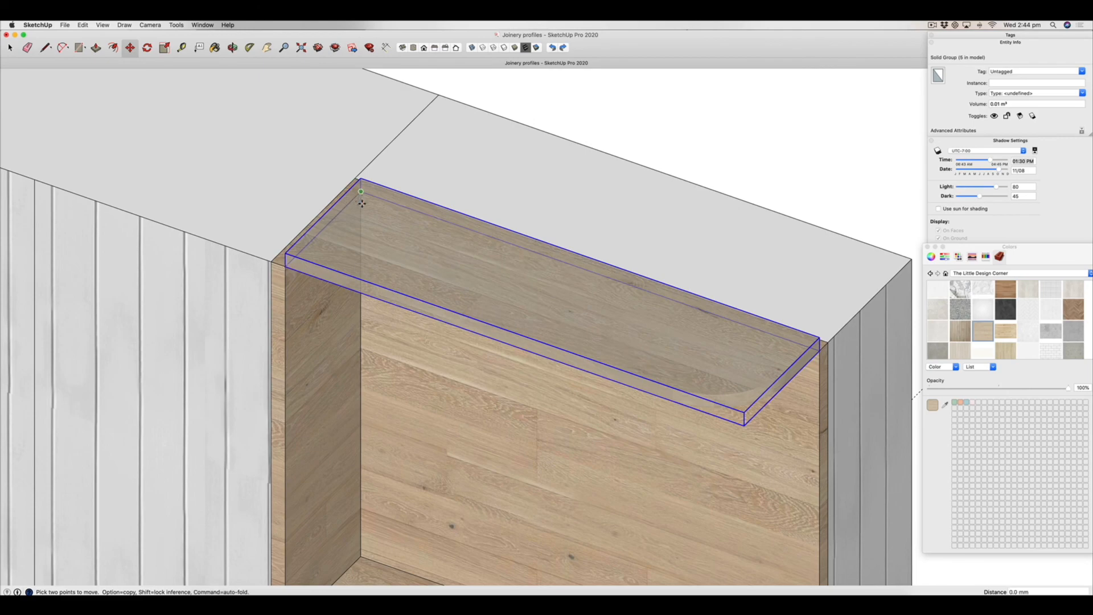
click(361, 205)
scroll(360, 194, up, 3)
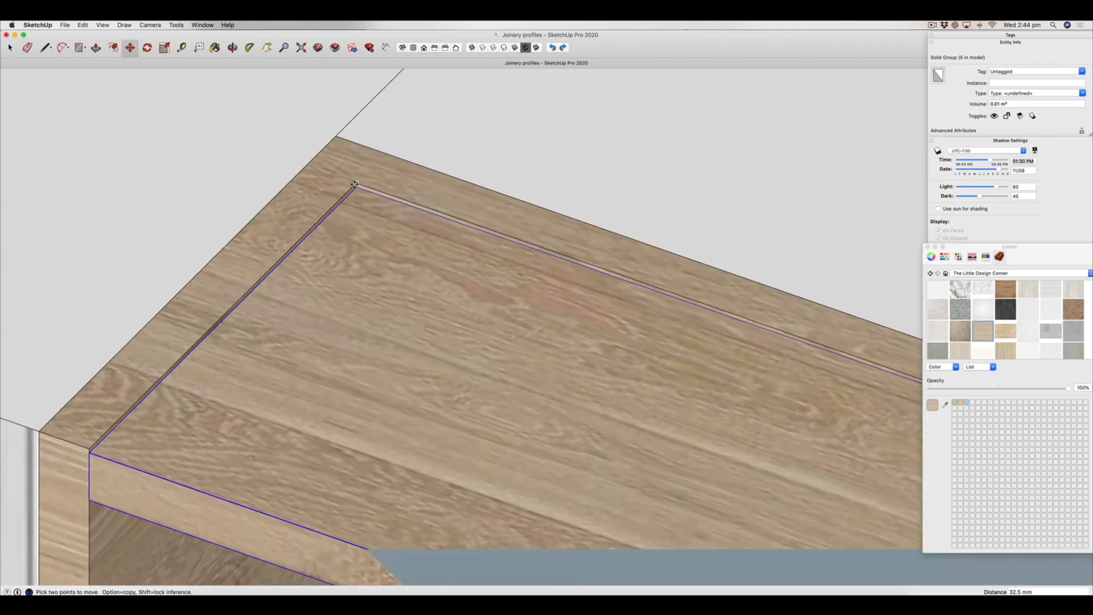
click(356, 188)
click(356, 184)
scroll(357, 195, down, 10)
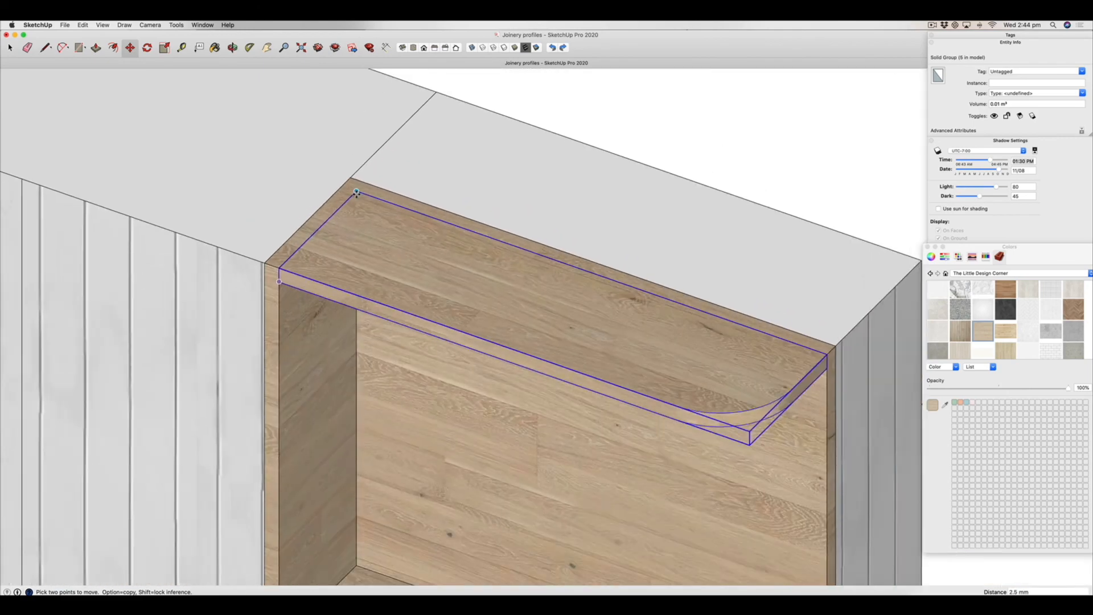
Place one more shelf copy in the upper half of the niche, between the top and middle shelves.
key(super+v)
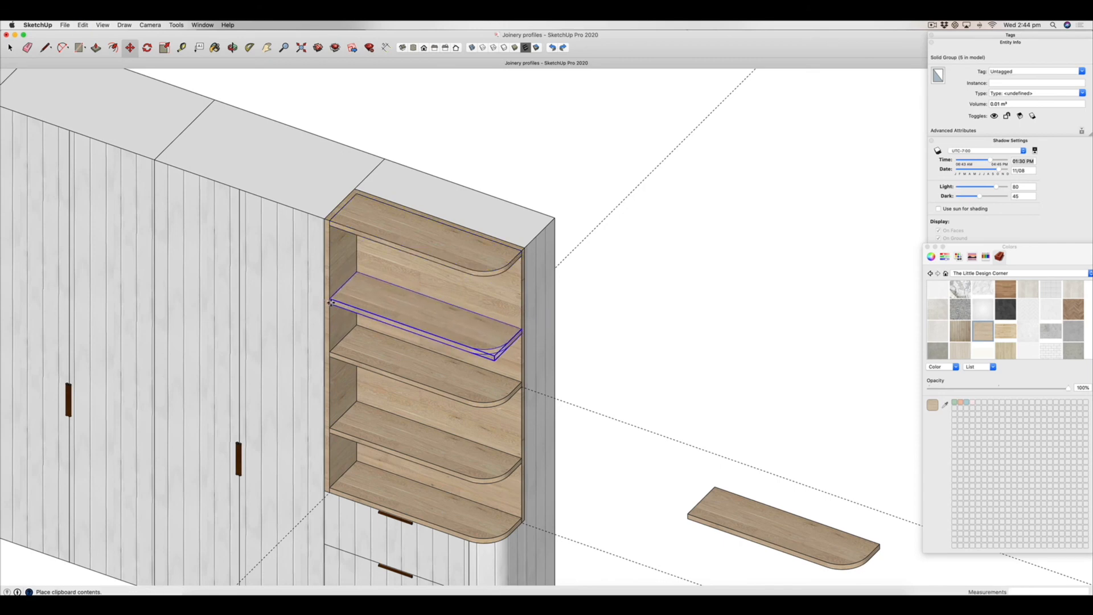
click(353, 274)
scroll(353, 273, up, 5)
click(353, 274)
scroll(479, 448, down, 5)
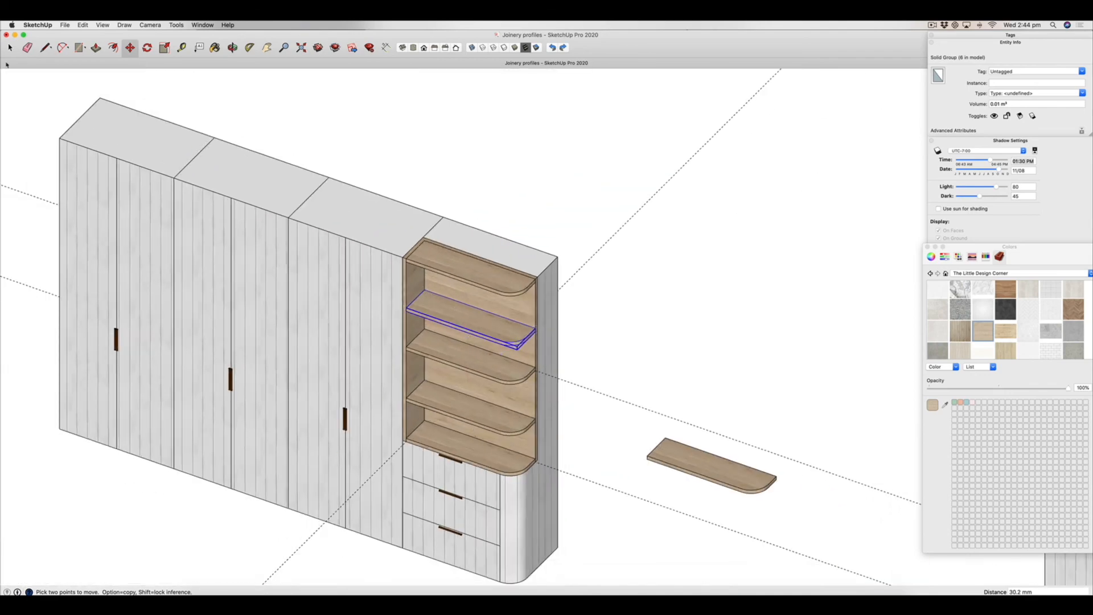
Orbit to a lower view of the wardrobe and switch the camera to perspective projection.
click(232, 49)
drag(424, 379, 393, 325)
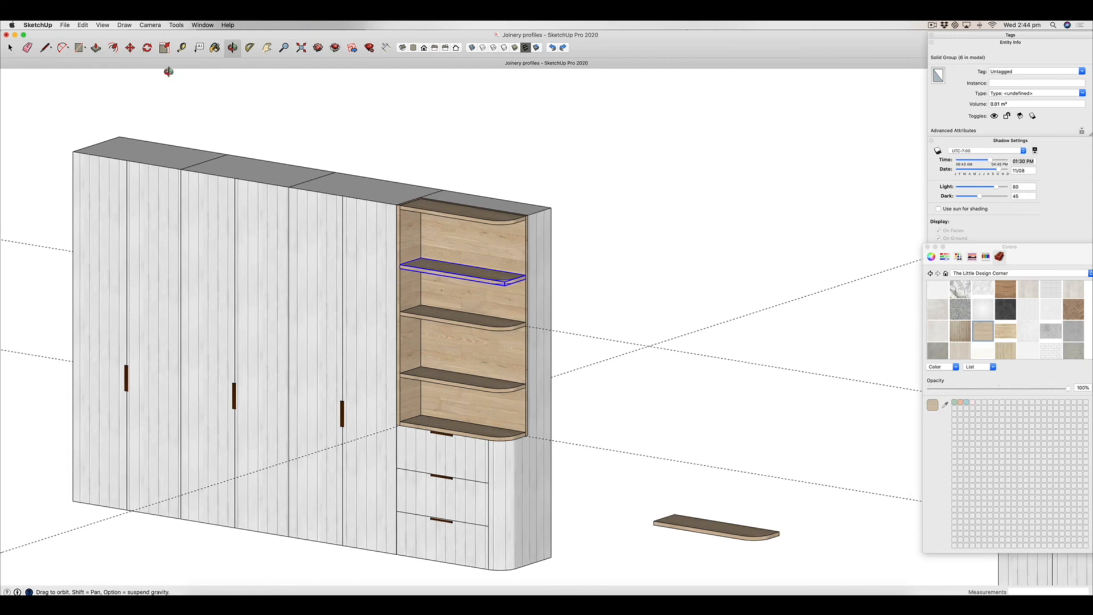
click(177, 26)
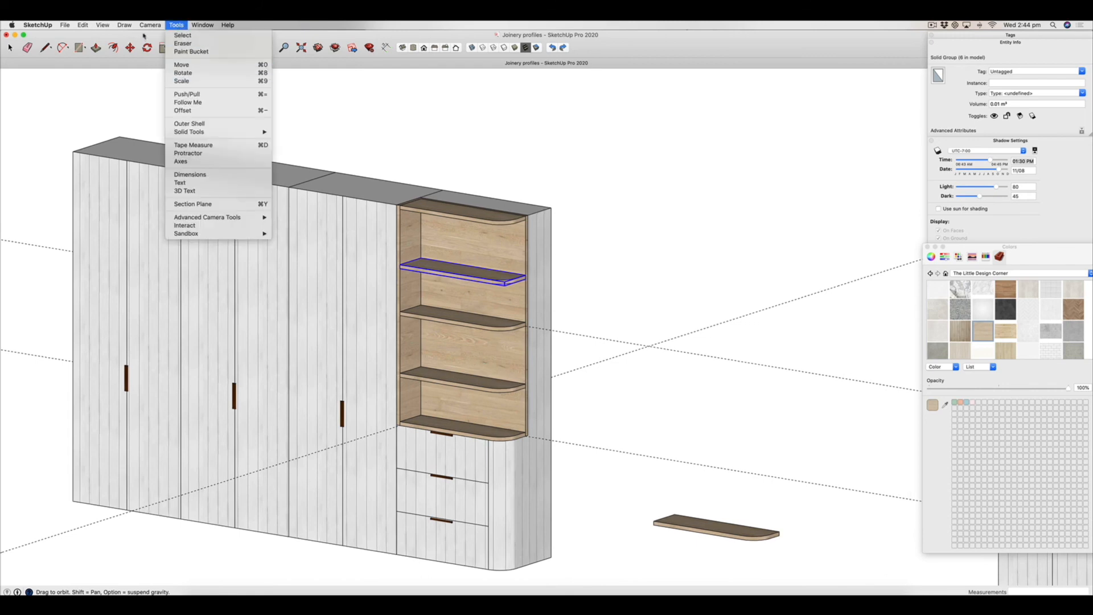
mouse_move(150, 25)
click(161, 83)
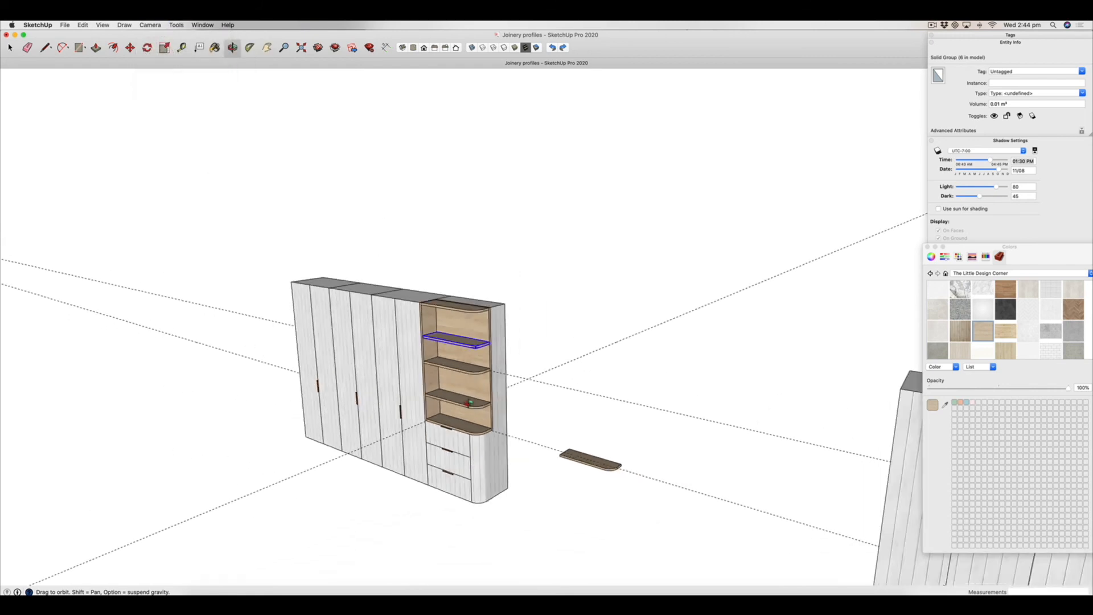
Delete all guides and the spare shelf lying beside the wardrobe.
click(84, 25)
click(103, 97)
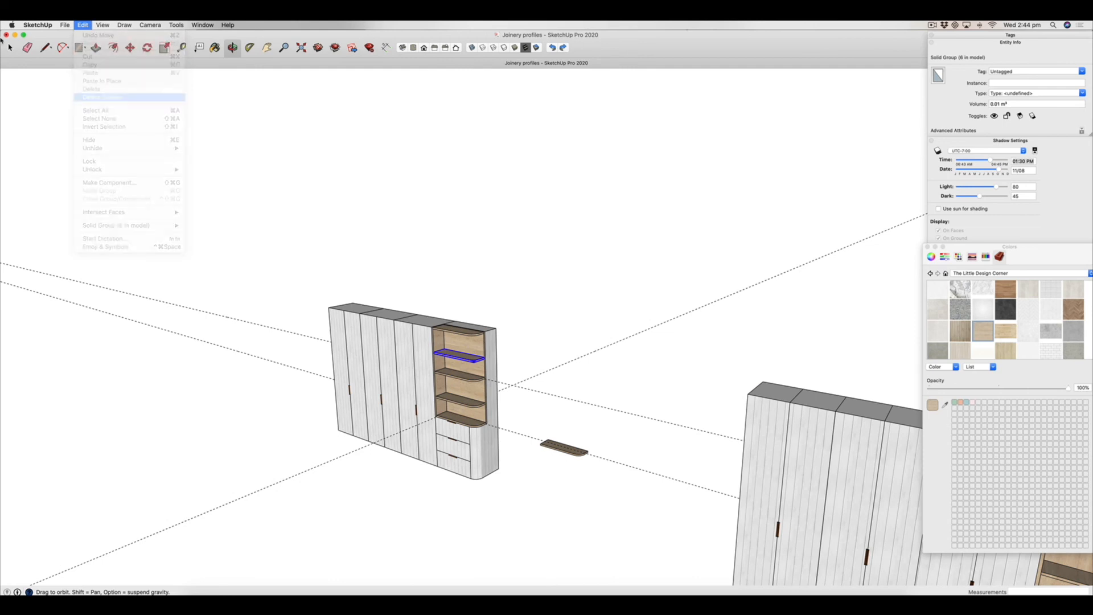
click(11, 48)
click(550, 449)
key(Delete)
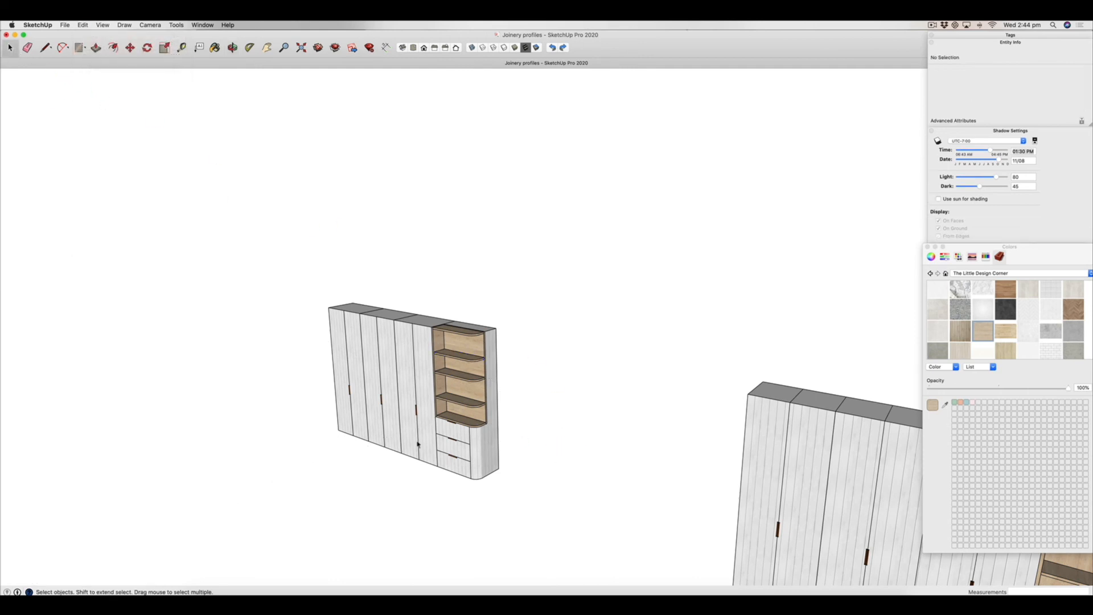
Examine the wardrobe's panelled doors, timber shelving and curved drawer unit in perspective from the front corner.
scroll(397, 462, up, 5)
scroll(398, 462, down, 3)
click(232, 48)
drag(341, 370, 546, 453)
scroll(591, 438, up, 3)
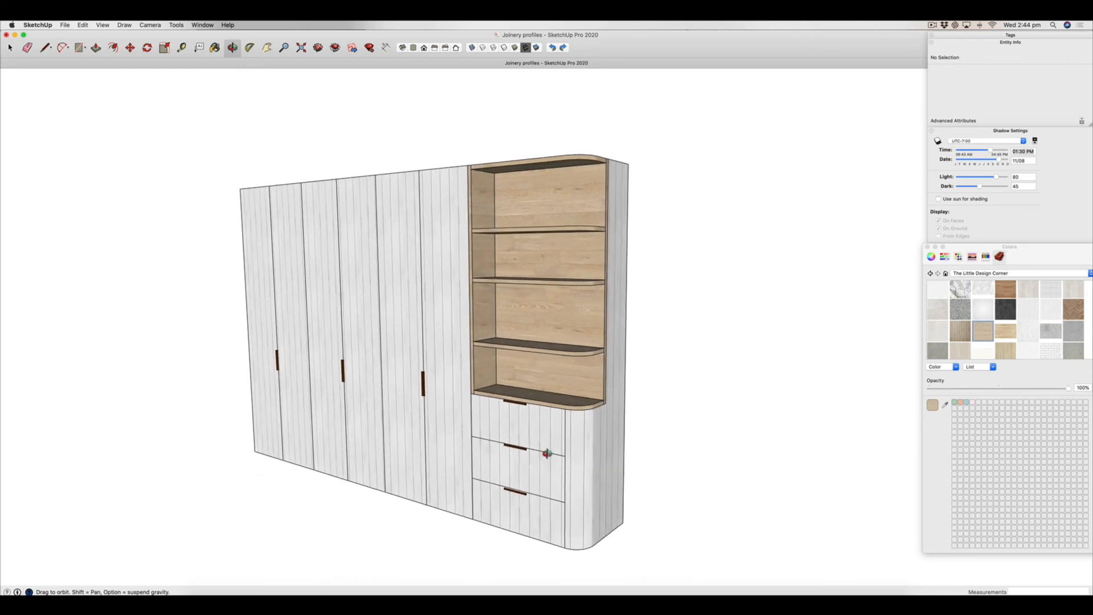
drag(546, 453, 578, 464)
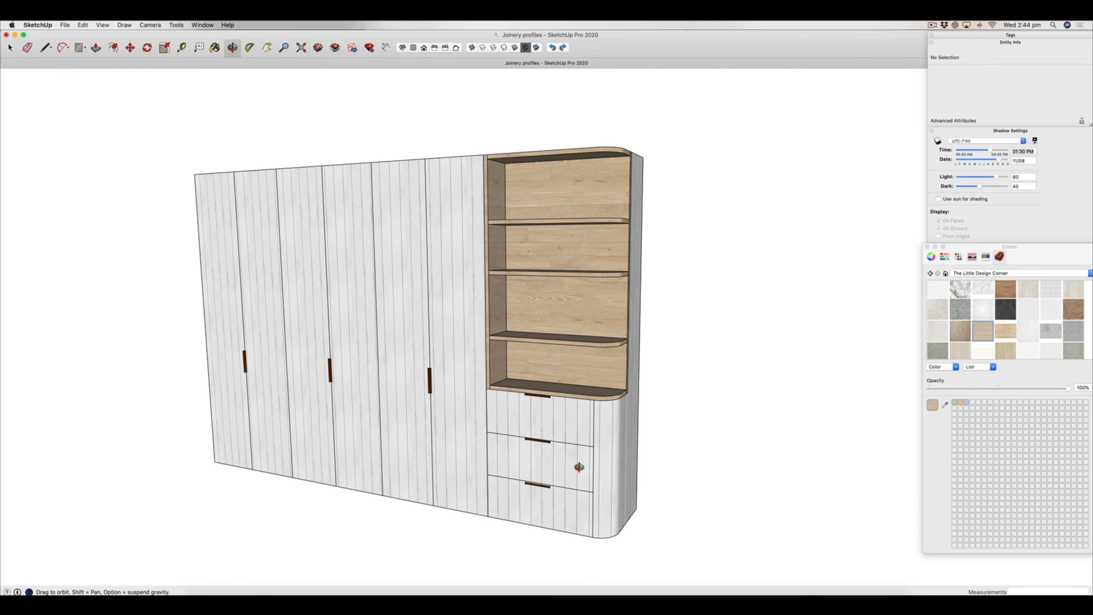
drag(579, 466, 547, 460)
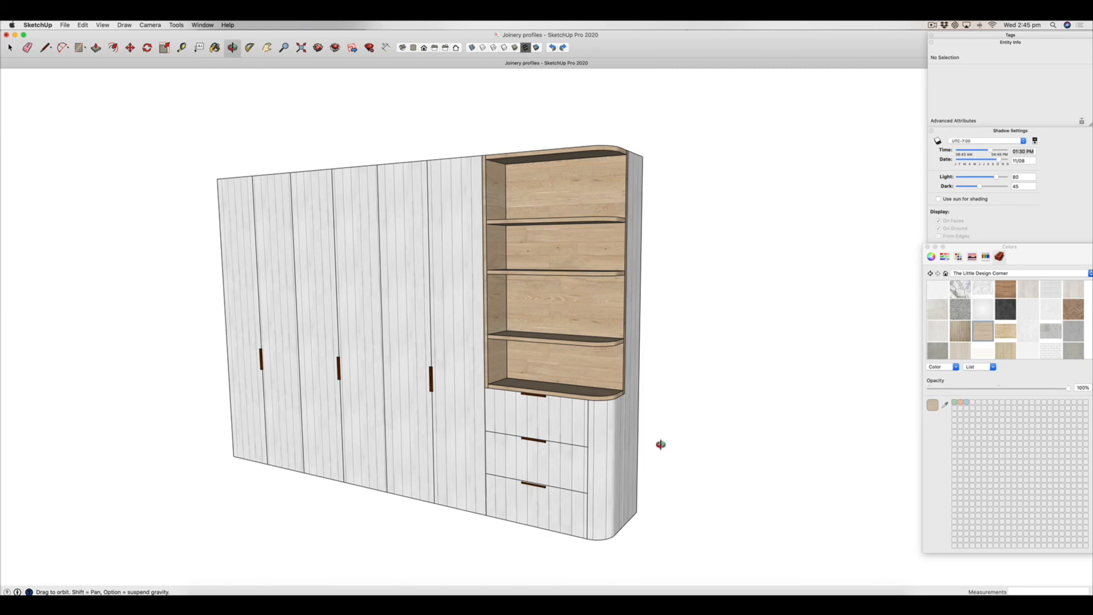
mouse_move(660, 444)
mouse_down()
mouse_move(683, 444)
mouse_move(662, 449)
mouse_up()
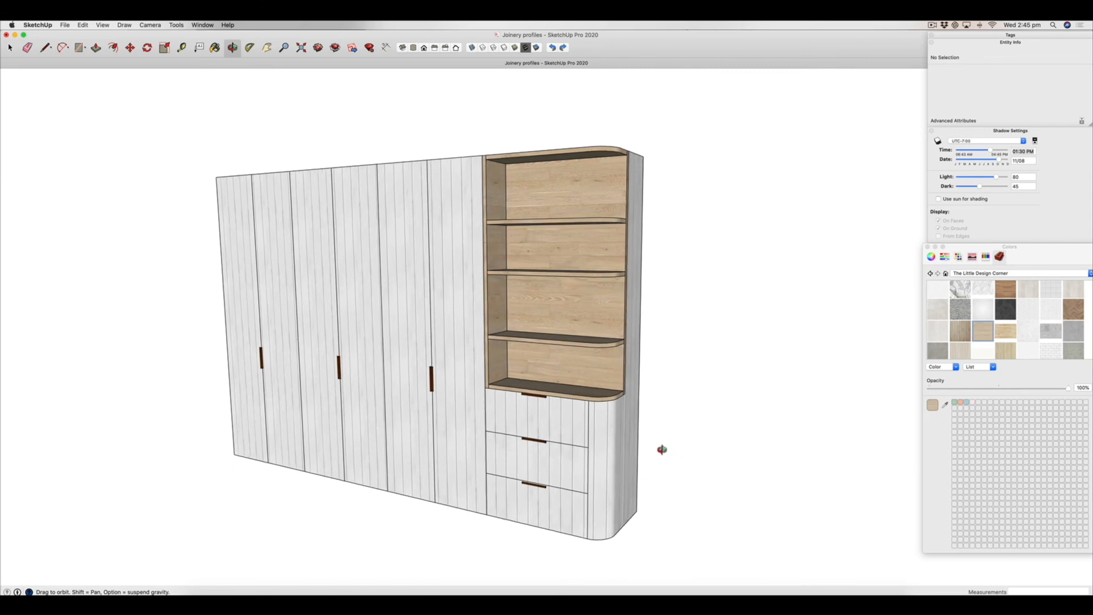